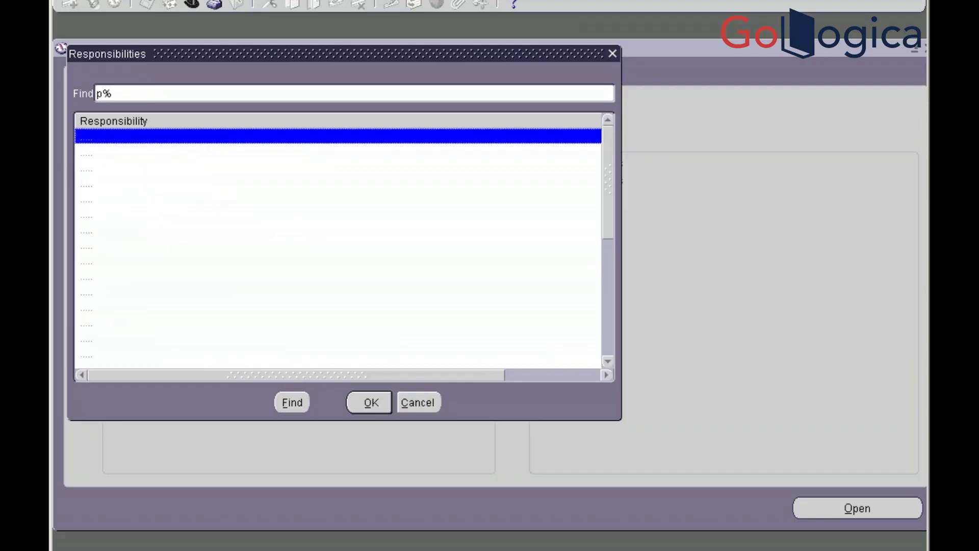
# Switch to the Order Management Super User, Vision Operations (USA) responsibility and open the Sales Orders form under Orders, Returns
pyautogui.press('BackSpace')
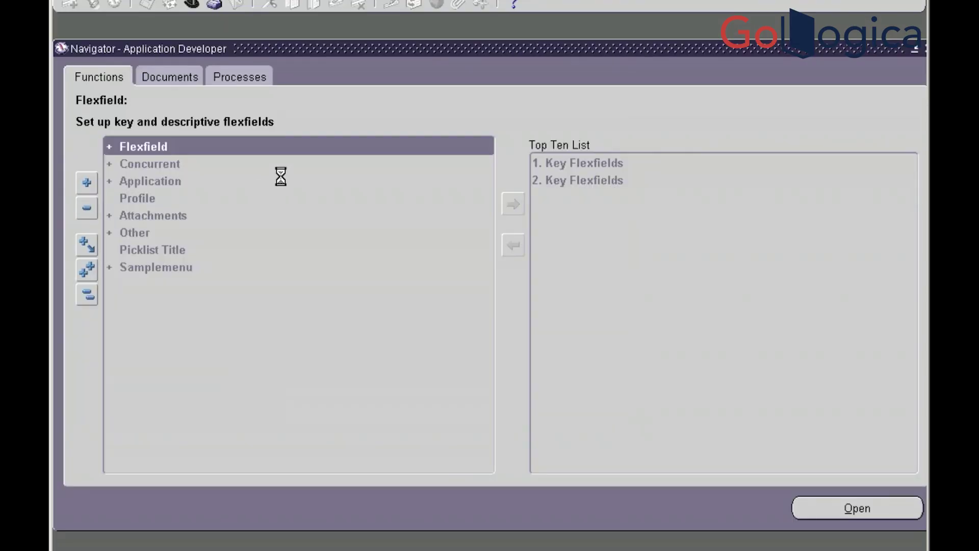
pyautogui.click(297, 167)
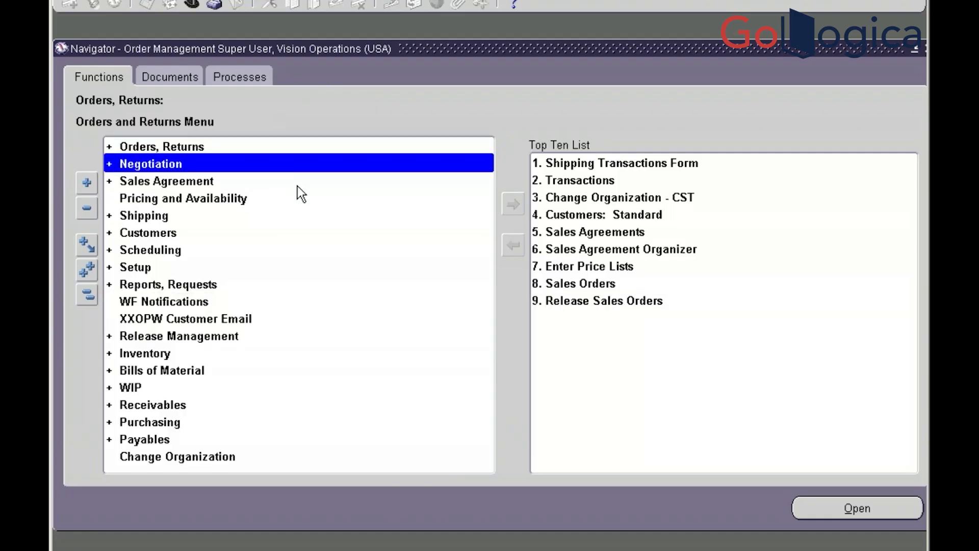
pyautogui.click(182, 146)
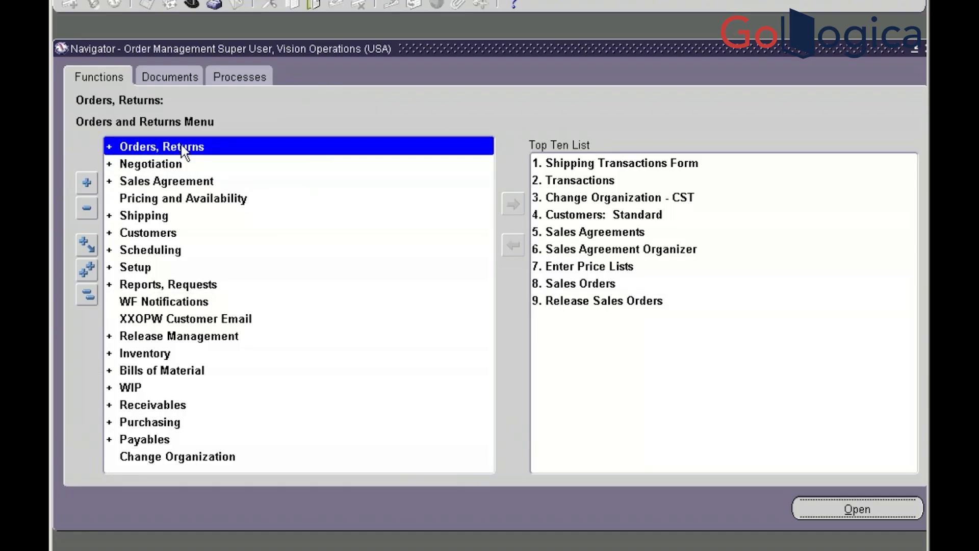
pyautogui.doubleClick(181, 146)
pyautogui.doubleClick(173, 181)
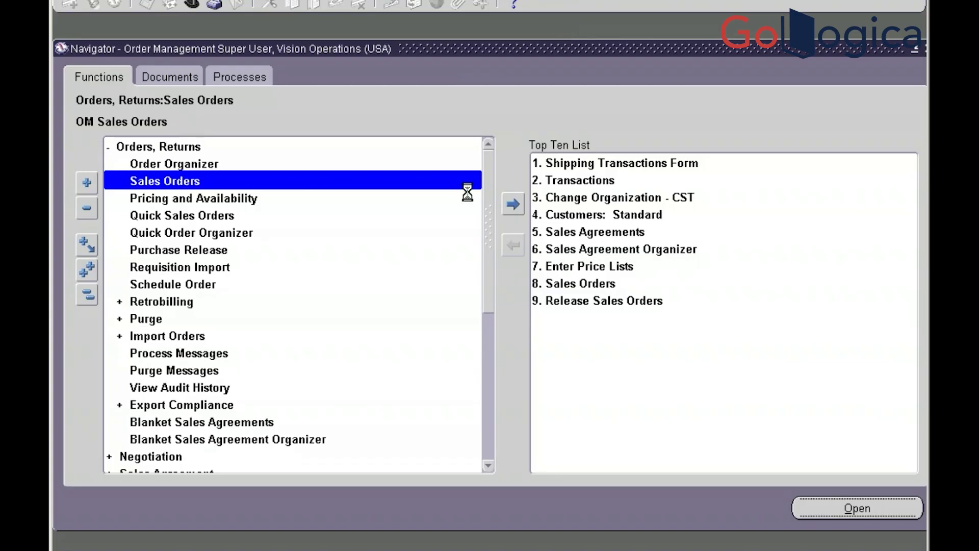
# Switch to Toad for Oracle and run the query "select * from oe_order_headers_all order by creation_date desc"
pyautogui.press('super')
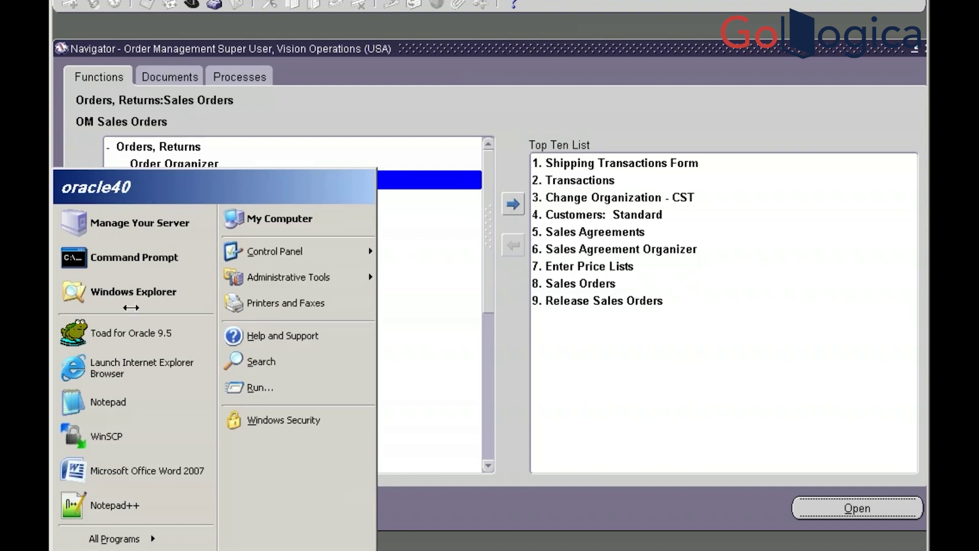
pyautogui.click(126, 338)
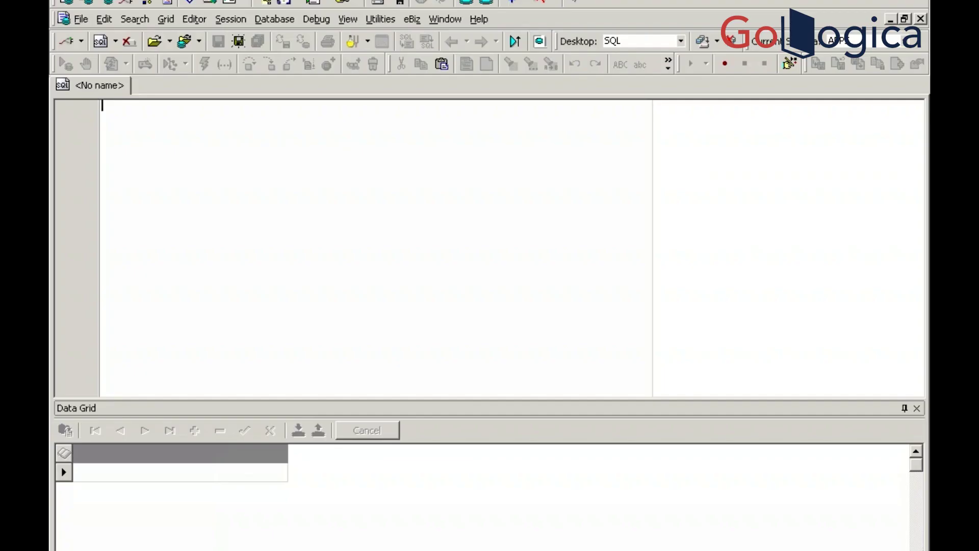
pyautogui.write('select * from ')
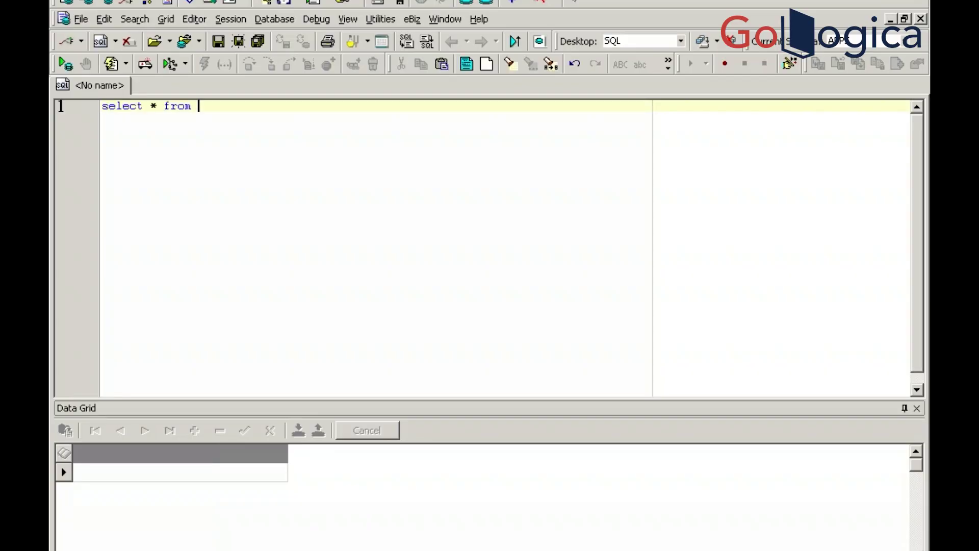
pyautogui.write('oe_ct * from oe_order_')
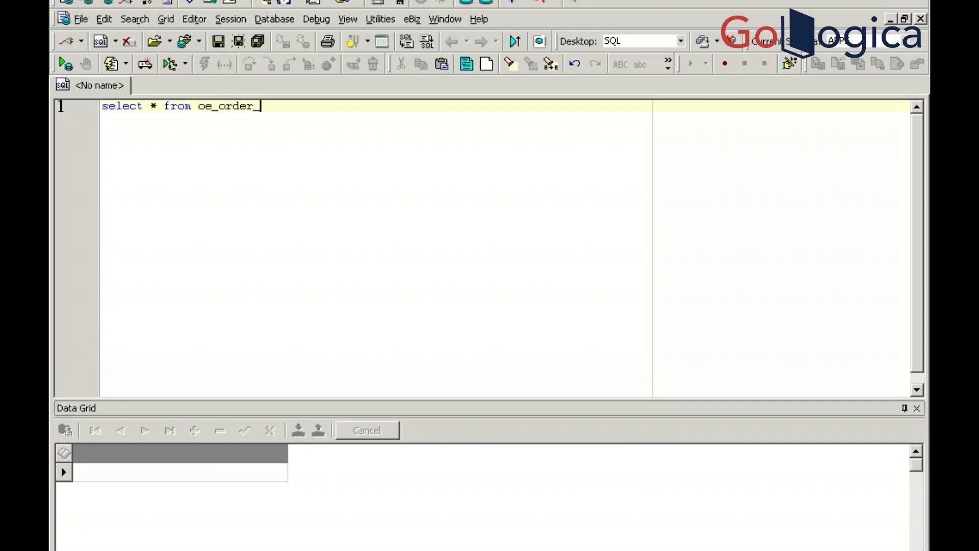
pyautogui.write('headers_all')
pyautogui.press('Return')
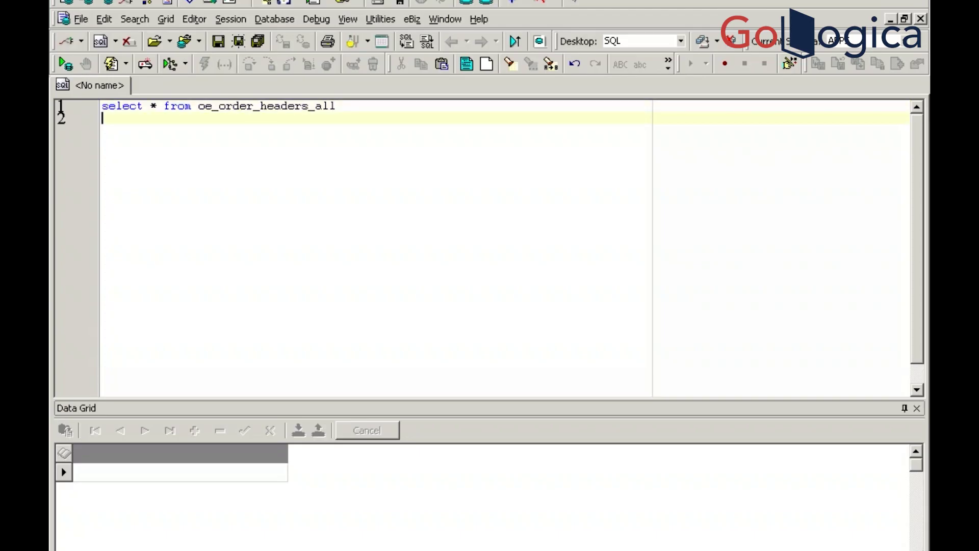
pyautogui.write('order by creation')
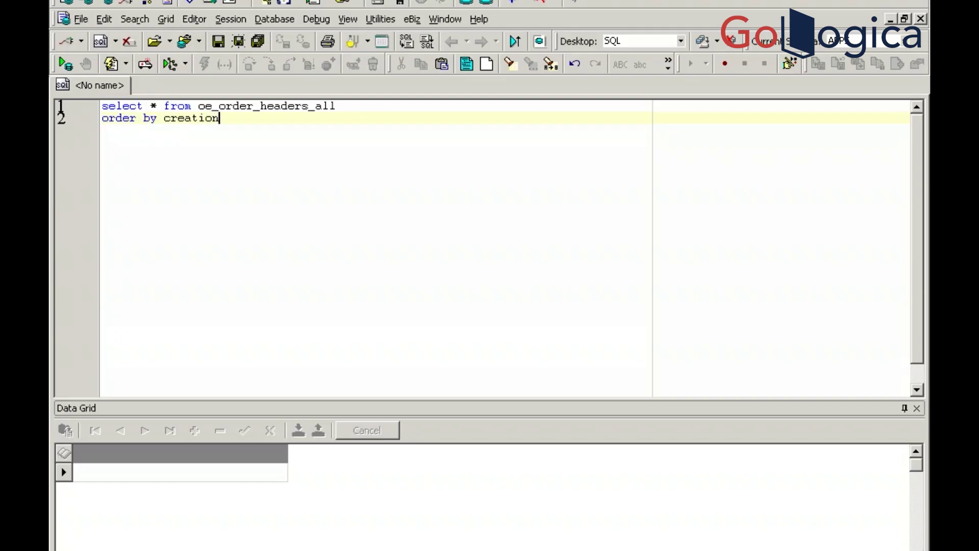
pyautogui.write('_date desc')
pyautogui.press('F9')
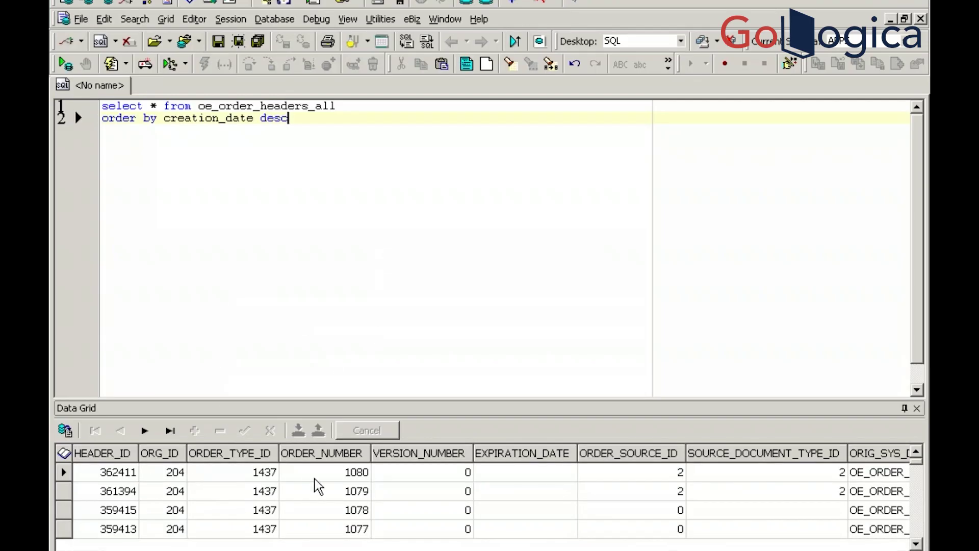
# Examine the newest order's number and its ordered, request and pricing dates in the query results
pyautogui.click(334, 476)
pyautogui.click(334, 476)
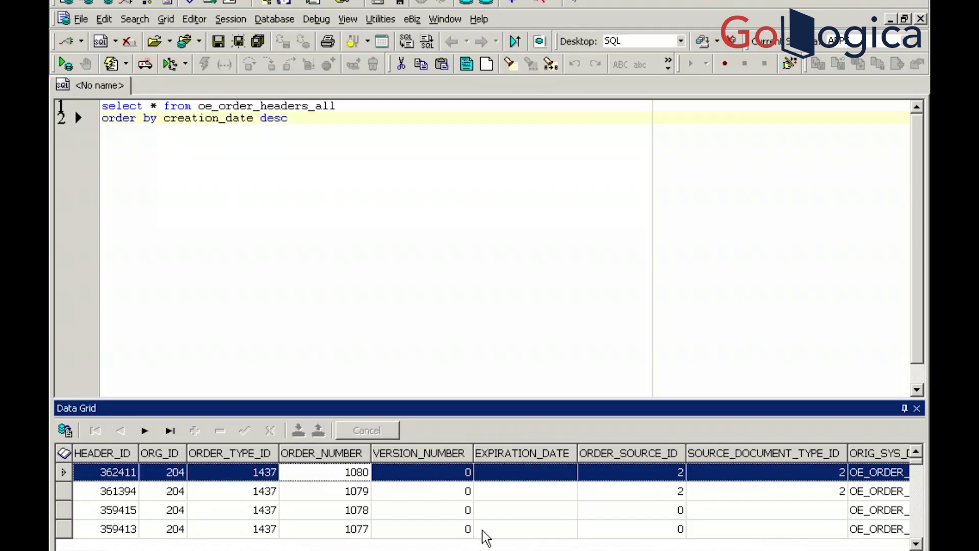
pyautogui.click(585, 493)
pyautogui.press('Right')
pyautogui.press('Right')
pyautogui.press('Right')
pyautogui.press('Right')
pyautogui.press('Right')
pyautogui.press('Right')
pyautogui.press('Right')
pyautogui.press('Right')
pyautogui.press('Right')
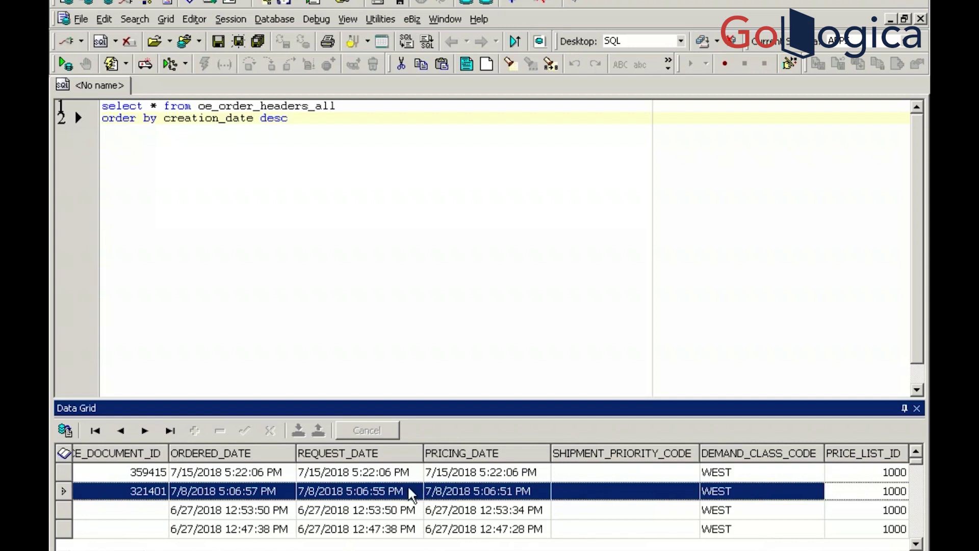
pyautogui.click(323, 475)
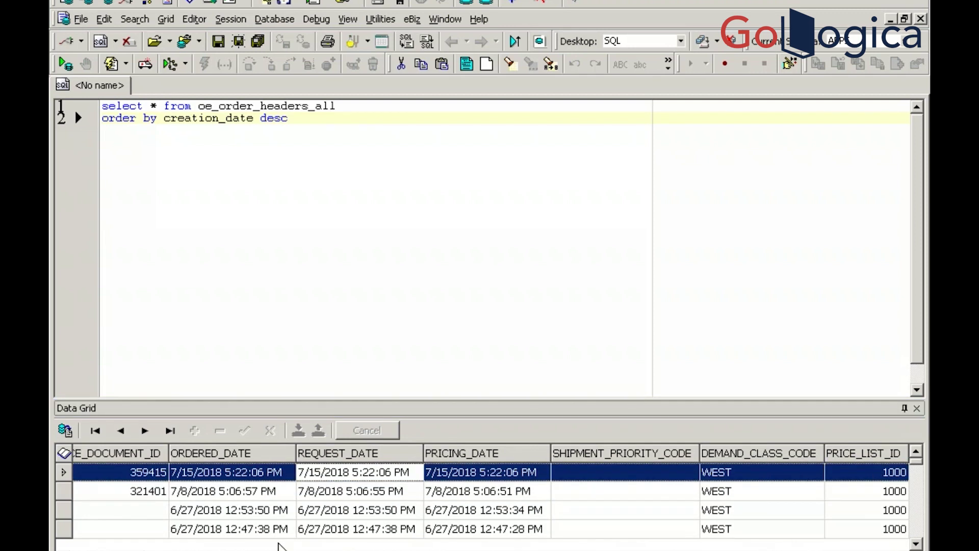
# Return to the Sales Orders form in Oracle Applications and query the newest order by its order number
pyautogui.press('super')
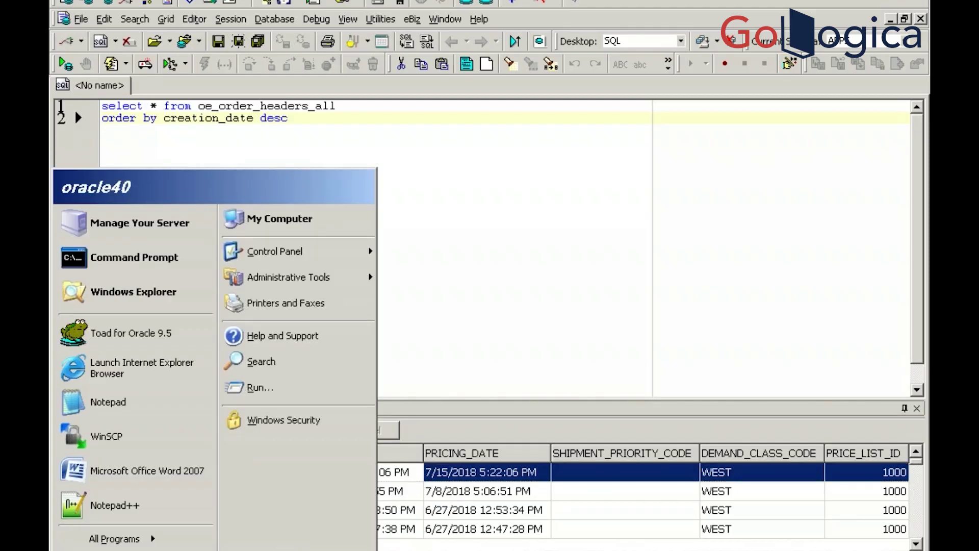
pyautogui.press('Escape')
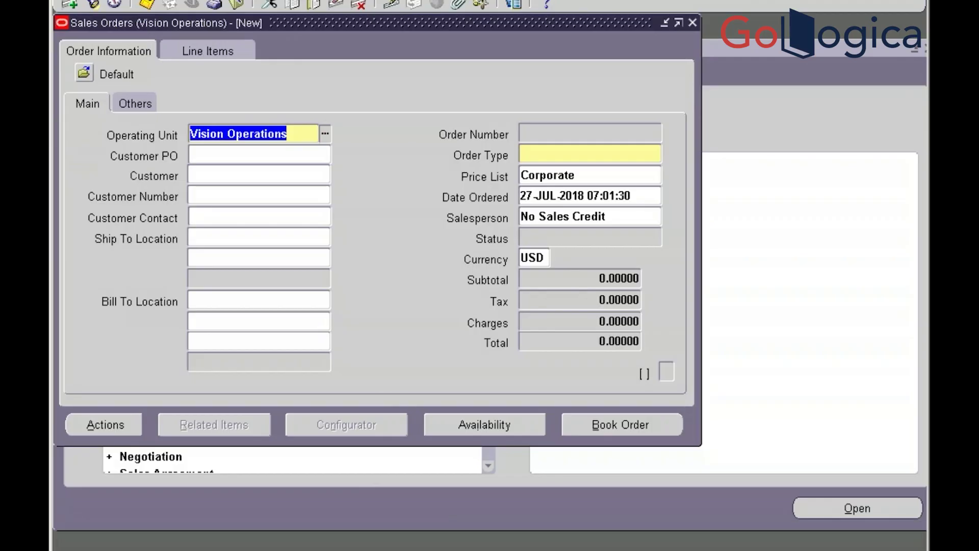
pyautogui.press('F11')
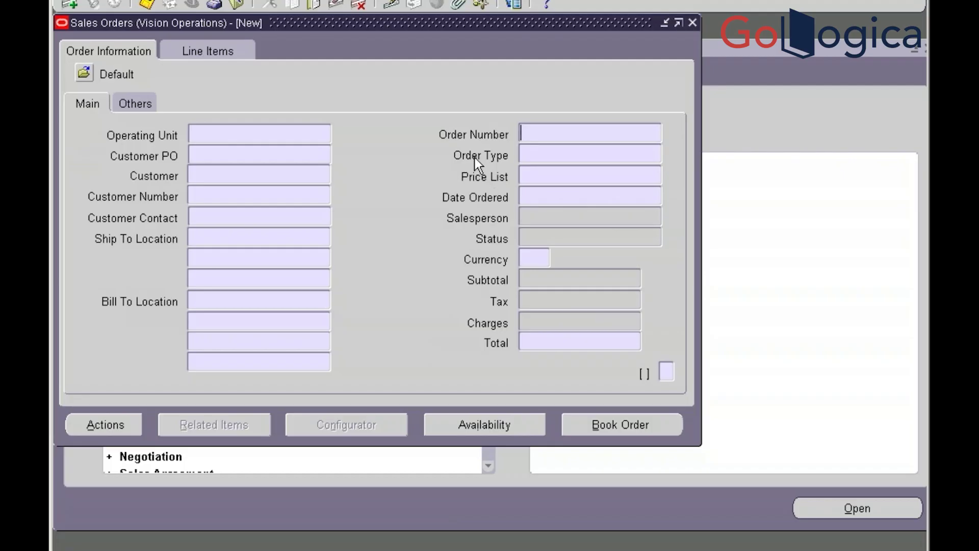
pyautogui.write('1080')
pyautogui.hotkey('ctrl', 'F11')
# Switch to the External Part Inventory Selector Form Personalization document in Word and read its navigation instructions
pyautogui.hotkey('alt', 'Tab')
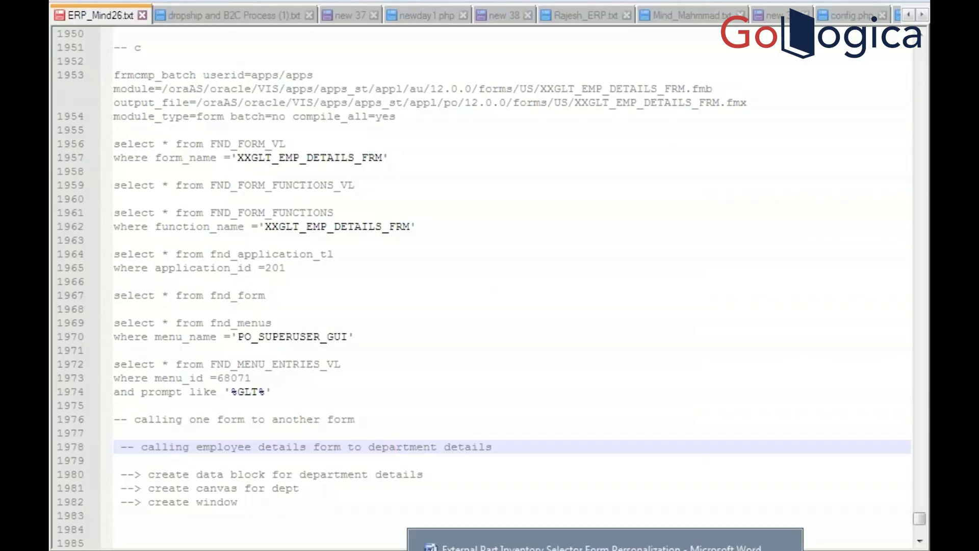
pyautogui.click(510, 540)
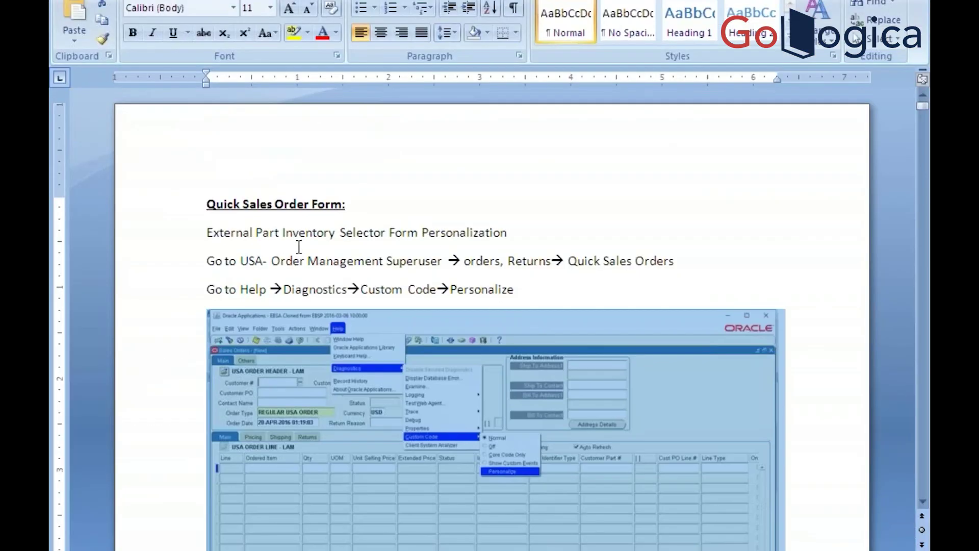
pyautogui.click(249, 259)
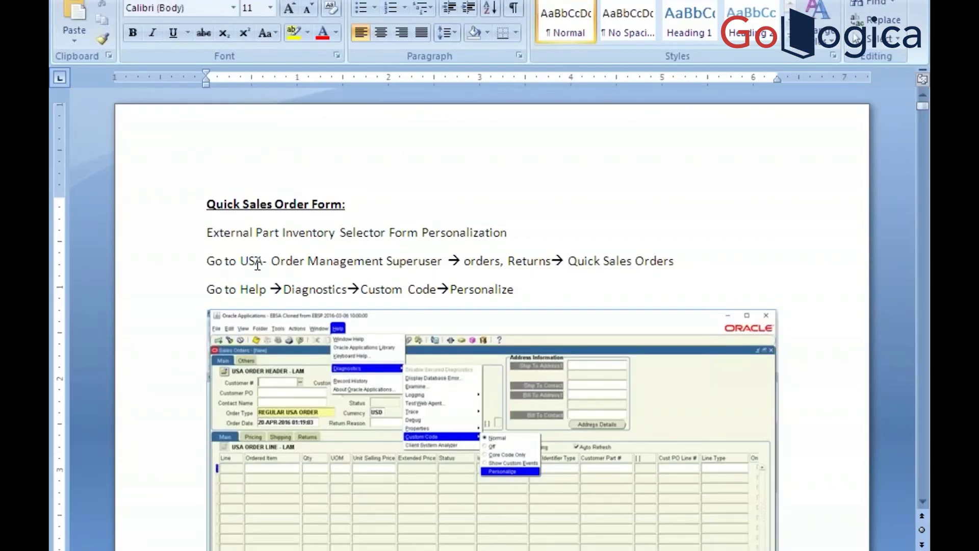
pyautogui.click(406, 261)
# Return to the queried sales order in Oracle Applications and open the custom code personalization for its form
pyautogui.hotkey('alt', 'Tab')
pyautogui.hotkey('alt', 'Tab')
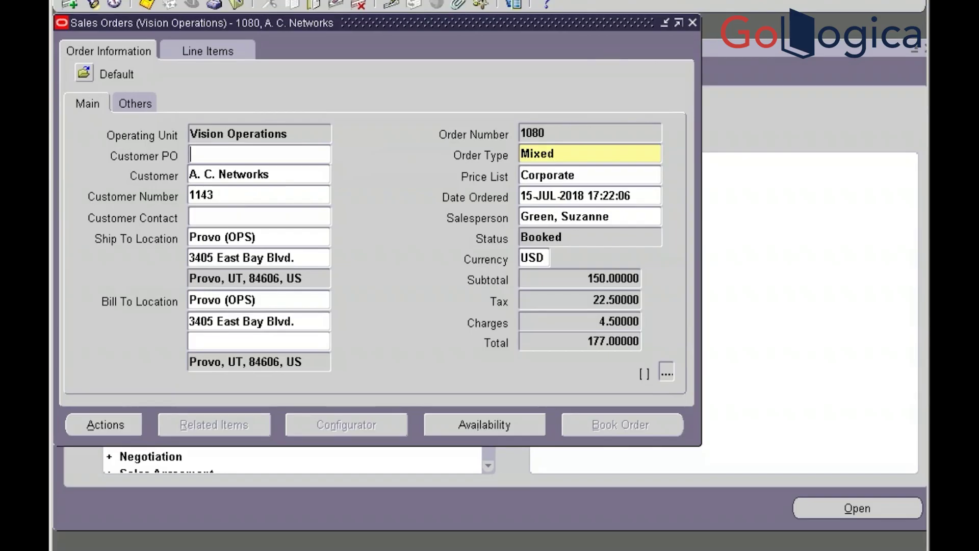
pyautogui.click(317, 0)
pyautogui.moveTo(370, 61)
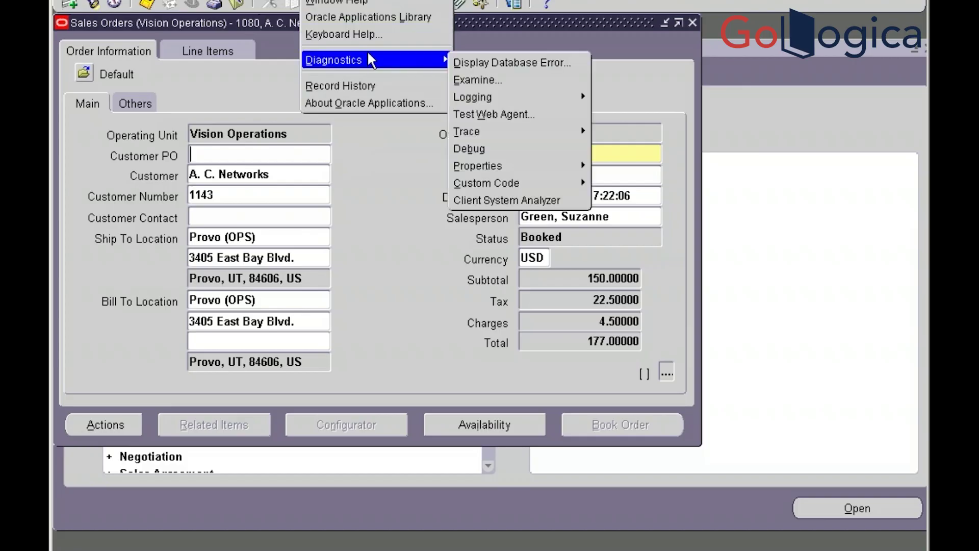
pyautogui.moveTo(525, 185)
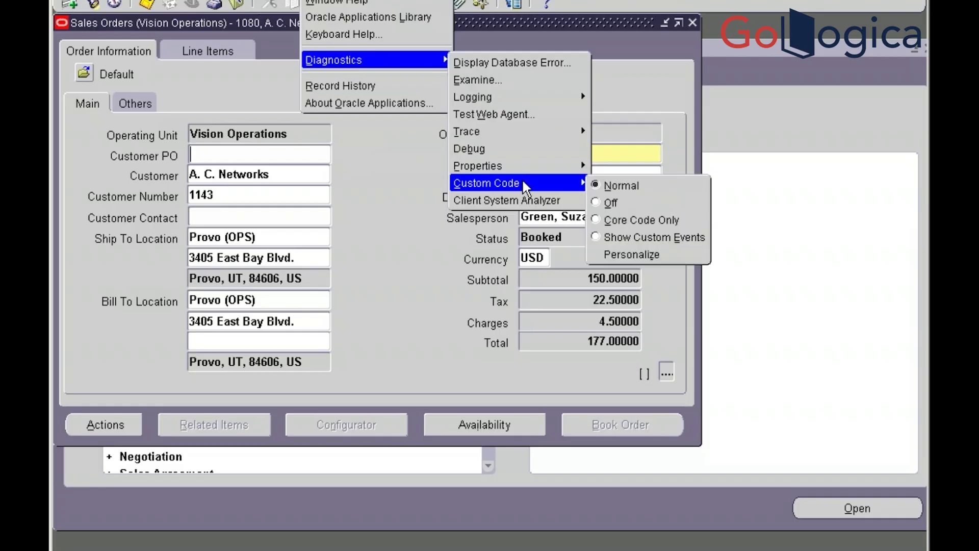
pyautogui.click(636, 257)
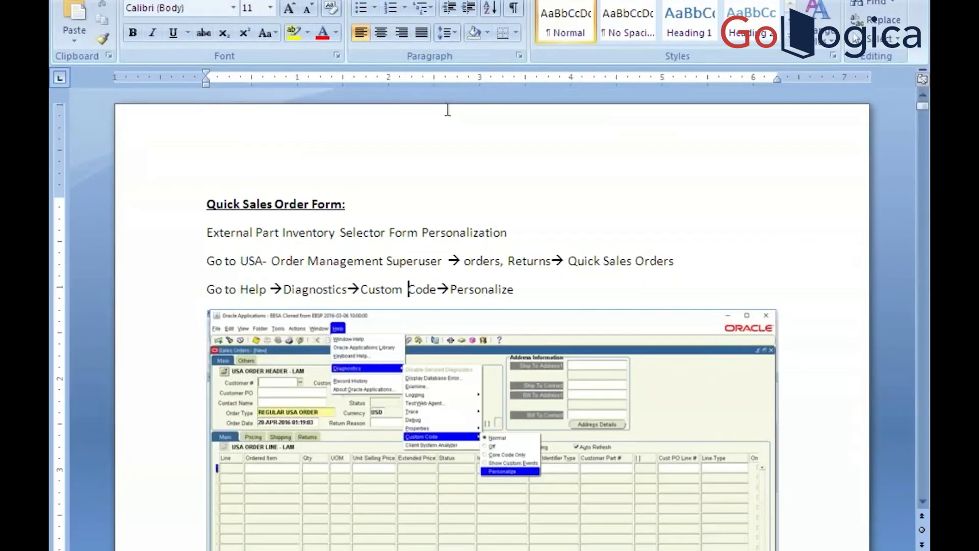
# Examine the guide's sequence, description and trigger condition for the Zoom Menu for External Part Inventory Selector personalization on Quick Sales Orders
pyautogui.scroll(-10, 490, 306)
pyautogui.press('Down')
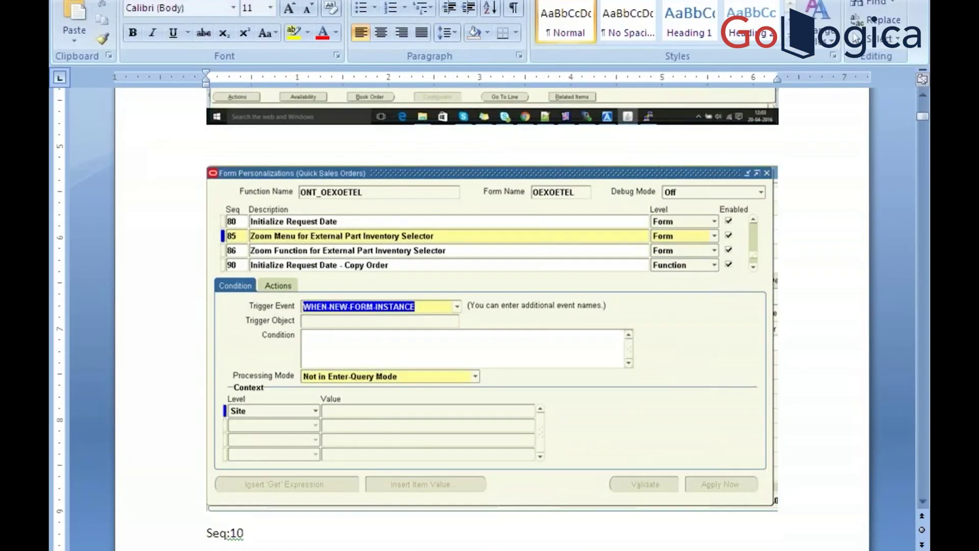
pyautogui.press('Down')
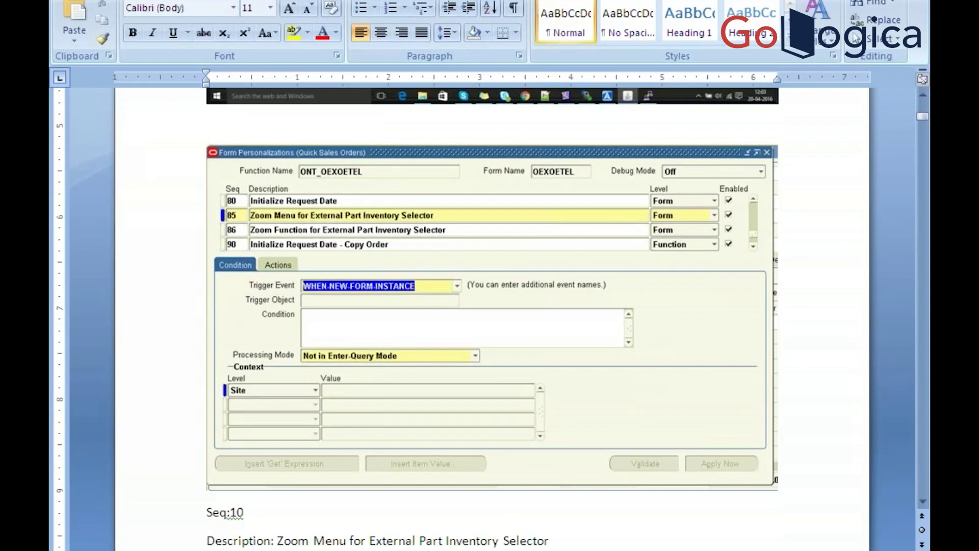
pyautogui.press('Down')
pyautogui.press('Down')
pyautogui.press('Down')
pyautogui.scroll(-1, 490, 331)
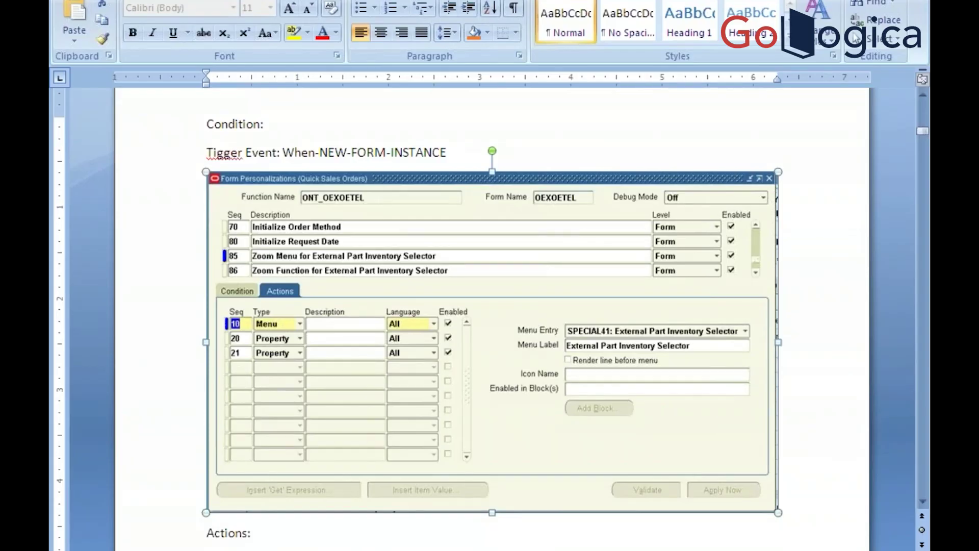
# Read the guide's menu and global-variable property actions for the Quick Sales Orders Zoom Menu personalization
pyautogui.press('Down')
pyautogui.press('Down')
pyautogui.press('Down')
pyautogui.press('Down')
pyautogui.press('Down')
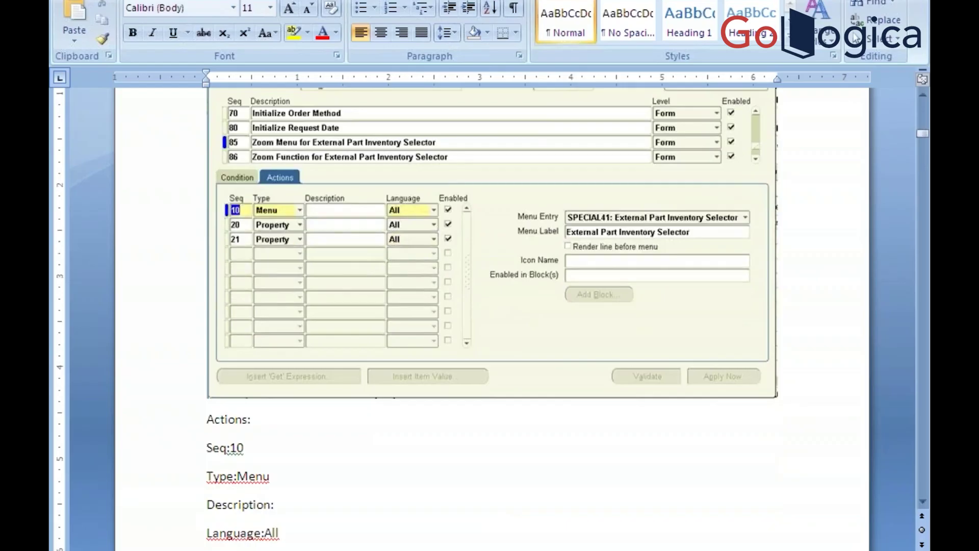
pyautogui.press('Down')
pyautogui.press('Down')
pyautogui.press('Down')
pyautogui.press('Down')
pyautogui.press('Down')
pyautogui.press('Down')
pyautogui.press('Down')
pyautogui.press('Down')
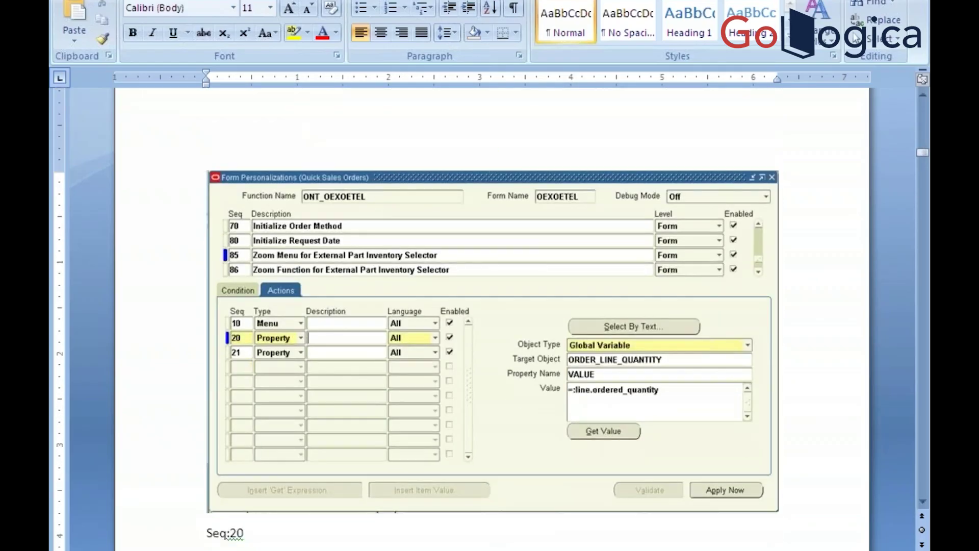
pyautogui.press('Down')
pyautogui.press('Down')
pyautogui.press('Down')
pyautogui.press('Down')
pyautogui.press('Down')
pyautogui.press('Down')
pyautogui.press('Down')
pyautogui.press('Down')
pyautogui.press('Down')
pyautogui.press('Down')
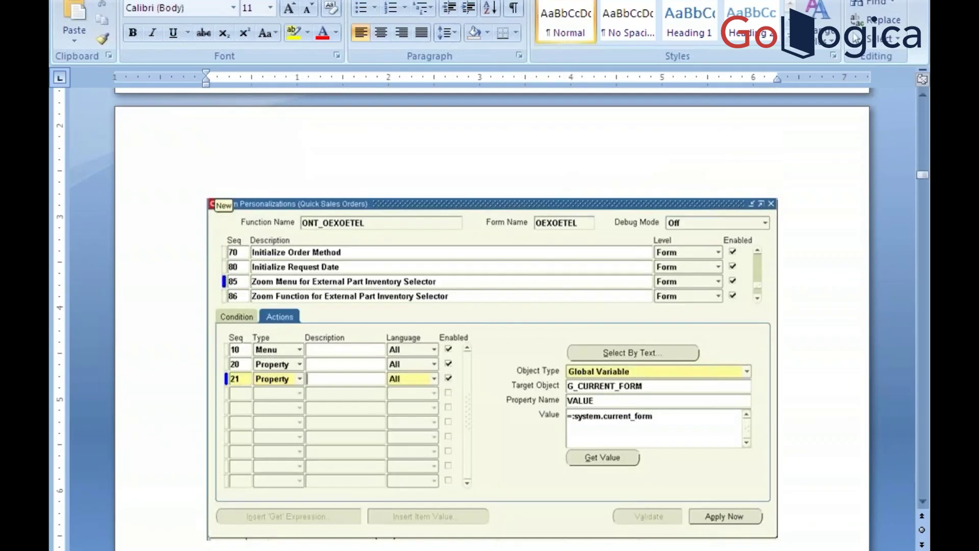
pyautogui.press('Down')
pyautogui.press('Down')
pyautogui.press('Down')
pyautogui.press('Down')
pyautogui.press('Down')
pyautogui.press('Down')
pyautogui.press('Down')
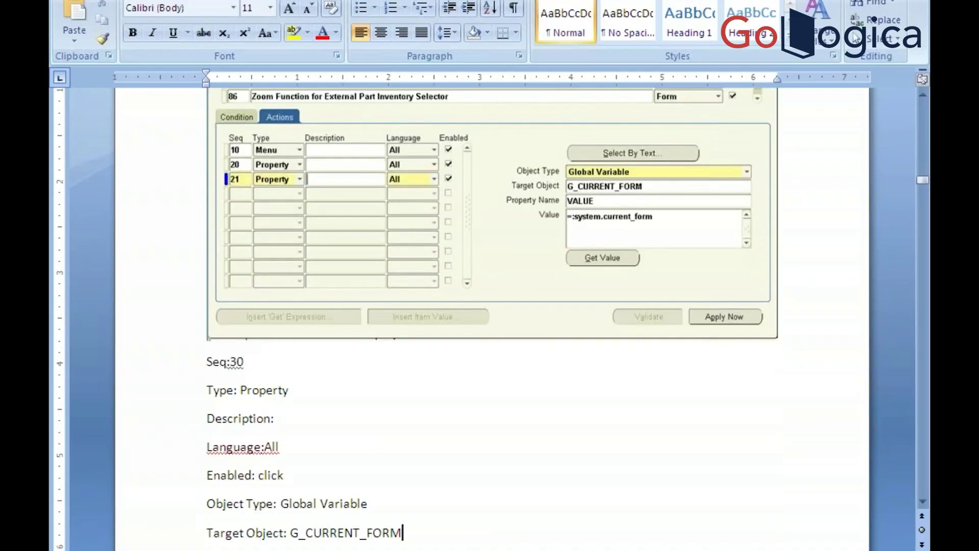
pyautogui.press('Down')
pyautogui.press('Down')
pyautogui.press('Down')
# Read the guide's level, trigger event and condition settings for the Quick Sales Orders Zoom Function personalization
pyautogui.press('Down')
pyautogui.press('Down')
pyautogui.press('Down')
pyautogui.press('Down')
pyautogui.press('Down')
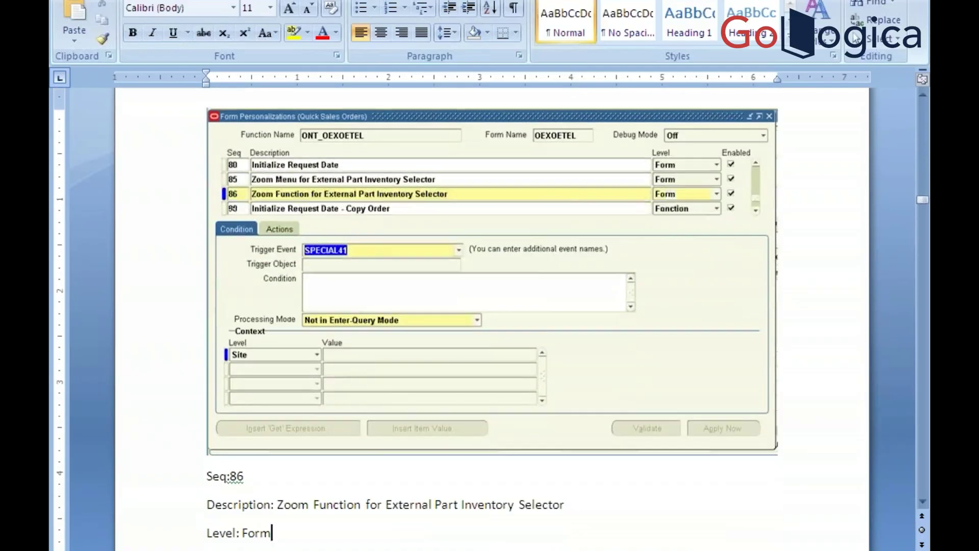
pyautogui.press('Down')
pyautogui.press('Down')
pyautogui.press('Down')
pyautogui.press('Down')
pyautogui.press('Down')
pyautogui.press('Down')
pyautogui.press('Down')
pyautogui.press('Down')
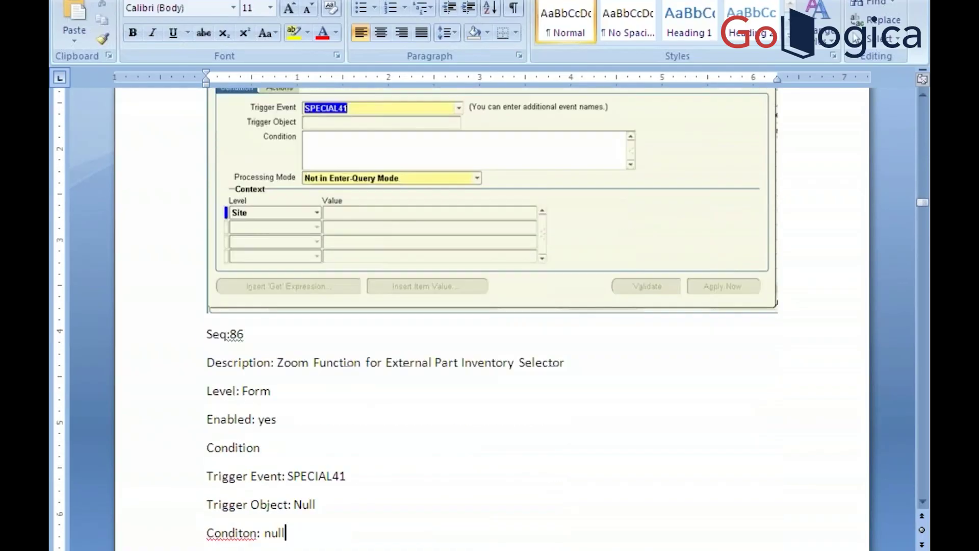
pyautogui.press('Down')
pyautogui.press('Down')
# Examine the guide's Launch a Function action and its parameter query for the Quick Sales Orders Zoom Function personalization
pyautogui.press('Down')
pyautogui.press('Down')
pyautogui.press('Down')
pyautogui.press('Down')
pyautogui.press('Down')
pyautogui.press('Down')
pyautogui.press('Down')
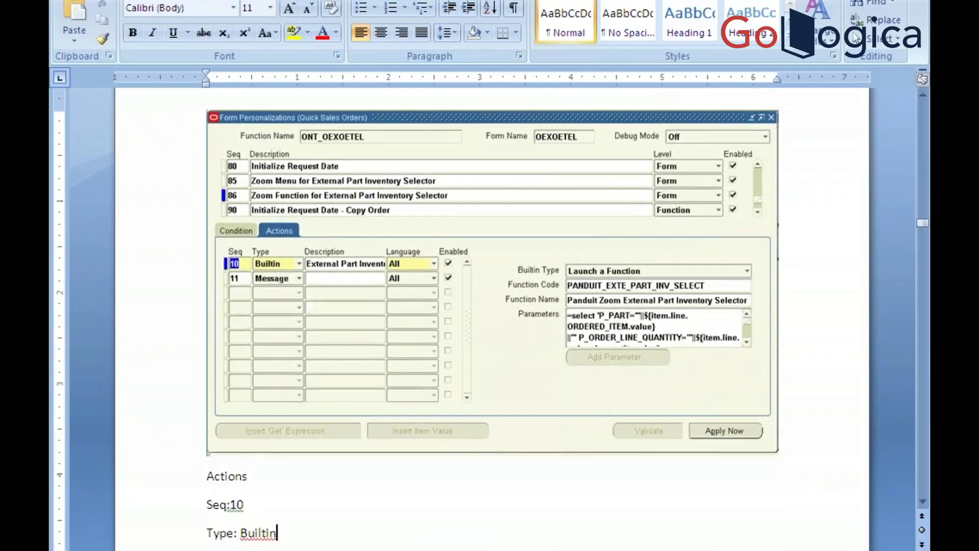
pyautogui.press('Down')
pyautogui.press('Down')
pyautogui.press('Down')
pyautogui.press('Down')
pyautogui.press('Down')
pyautogui.press('Down')
pyautogui.press('Down')
pyautogui.press('Down')
pyautogui.press('Down')
pyautogui.press('Down')
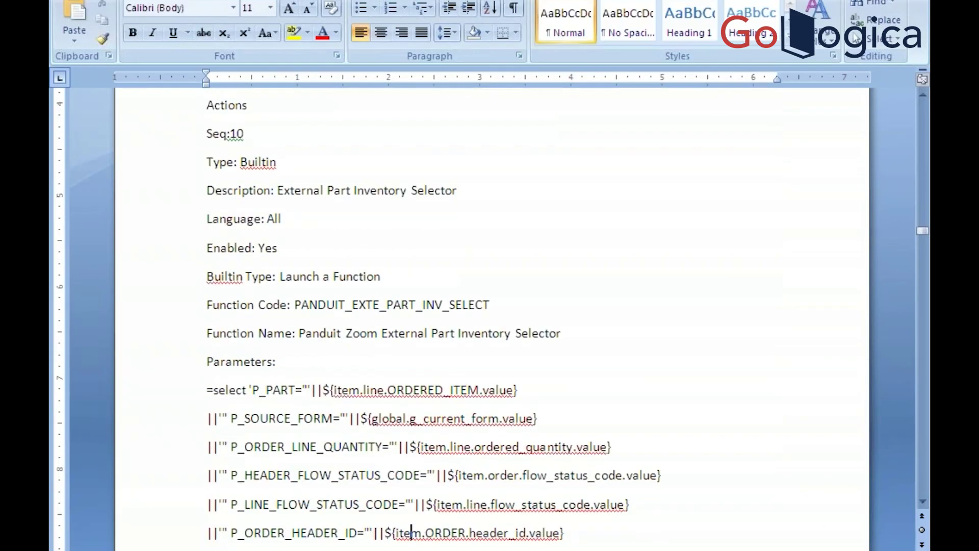
pyautogui.press('Down')
pyautogui.press('Down')
pyautogui.press('Down')
pyautogui.press('Down')
pyautogui.press('Down')
# Read the guide's condition and menu action for the Zoom Menu personalization on the Purchase Orders form
pyautogui.press('Down')
pyautogui.press('Down')
pyautogui.press('Down')
pyautogui.press('Down')
pyautogui.press('Down')
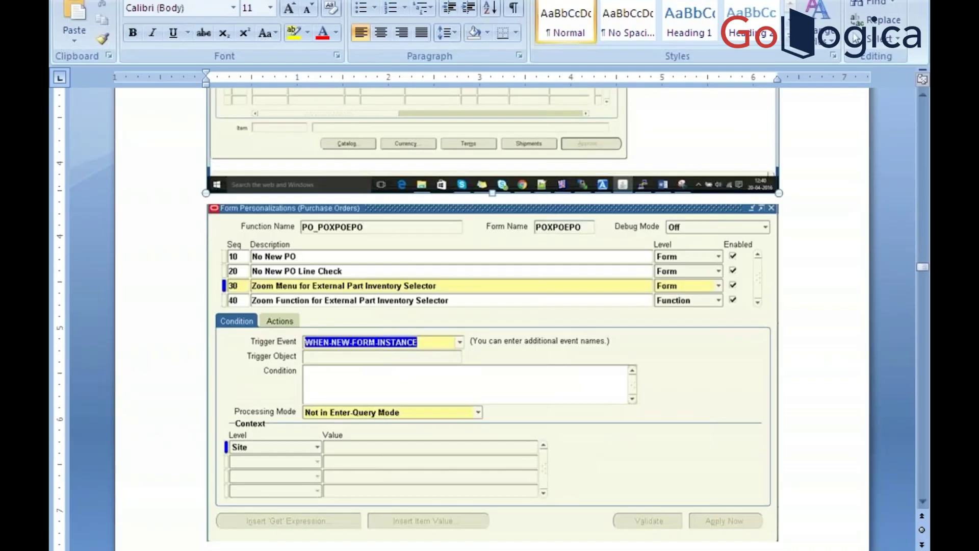
pyautogui.press('Down')
pyautogui.press('Down')
pyautogui.press('Down')
pyautogui.press('Down')
pyautogui.press('Down')
pyautogui.press('Down')
pyautogui.press('Down')
pyautogui.press('Down')
pyautogui.press('Down')
pyautogui.press('Down')
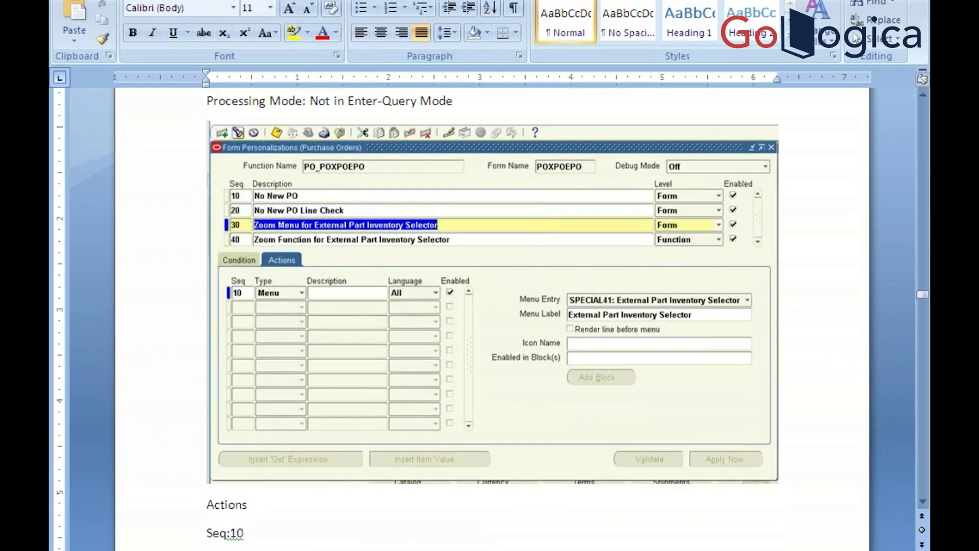
pyautogui.press('Down')
pyautogui.press('Down')
pyautogui.press('Down')
pyautogui.press('Down')
pyautogui.press('Down')
# Examine the guide's trigger condition, Launch a Function action and parameters for the Purchase Orders Zoom Function personalization
pyautogui.press('Down')
pyautogui.press('Down')
pyautogui.press('Down')
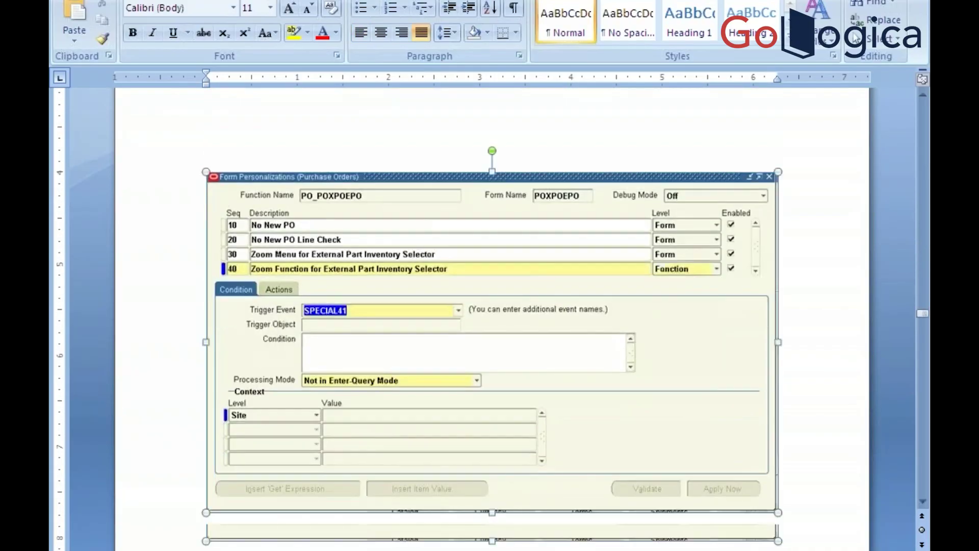
pyautogui.press('Down')
pyautogui.press('Down')
pyautogui.press('Down')
pyautogui.press('Down')
pyautogui.press('Down')
pyautogui.press('Down')
pyautogui.press('Down')
pyautogui.press('Down')
pyautogui.press('Down')
pyautogui.press('Down')
pyautogui.press('Down')
pyautogui.press('Down')
pyautogui.press('Down')
pyautogui.press('Down')
pyautogui.press('Down')
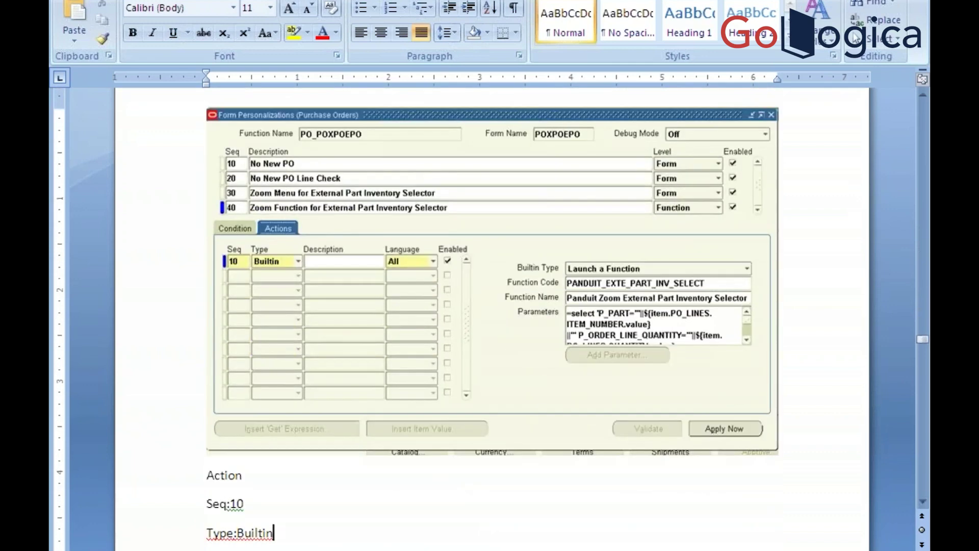
pyautogui.press('Down')
pyautogui.press('Down')
pyautogui.press('Down')
pyautogui.press('Down')
pyautogui.press('Down')
pyautogui.press('Down')
pyautogui.press('Down')
pyautogui.press('Down')
pyautogui.press('Down')
pyautogui.press('Down')
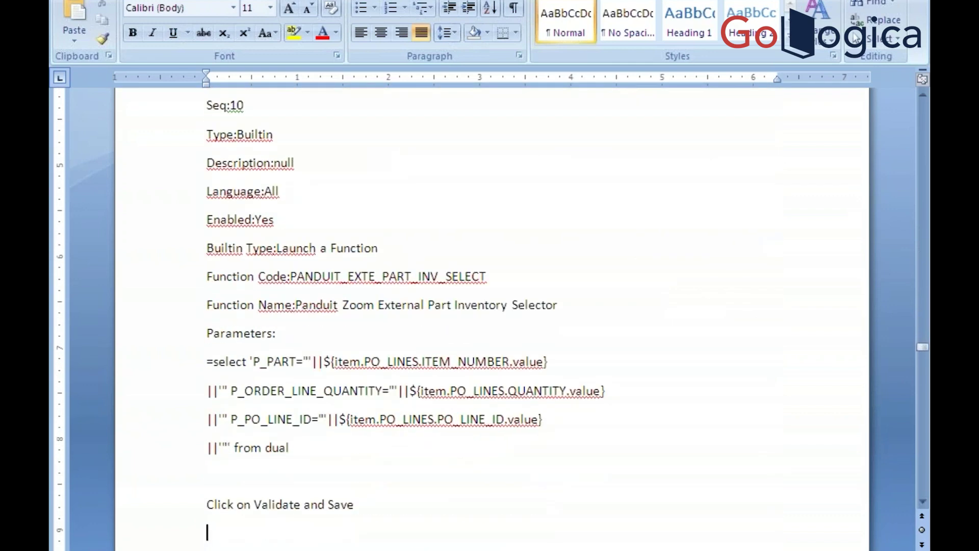
# Read the guide's requisition lookup instructions and the Zoom Menu personalization settings for the AutoCreate Documents form
pyautogui.press('Down')
pyautogui.press('Down')
pyautogui.press('Down')
pyautogui.press('Down')
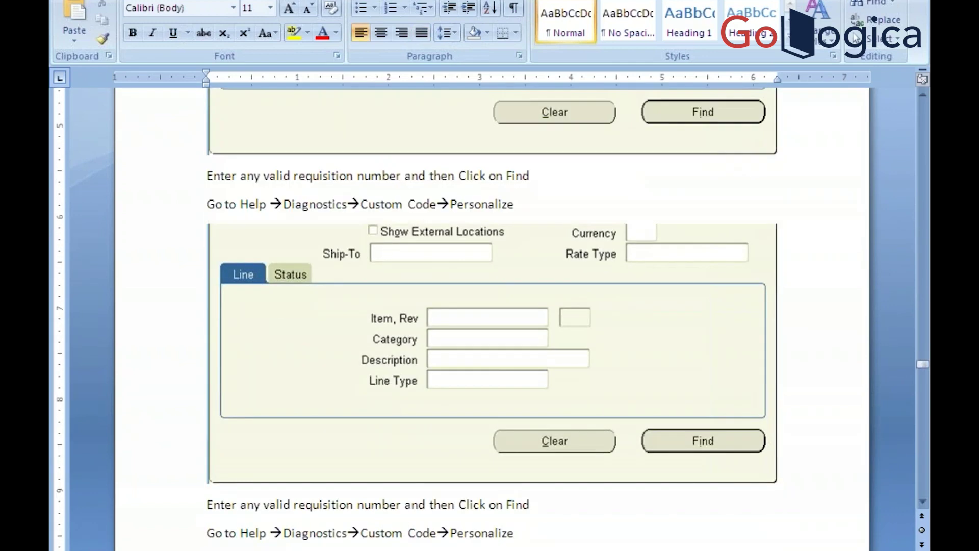
pyautogui.press('Down')
pyautogui.press('Down')
pyautogui.press('Down')
pyautogui.press('Down')
pyautogui.press('Down')
pyautogui.press('Down')
pyautogui.press('Down')
pyautogui.press('Down')
pyautogui.press('Down')
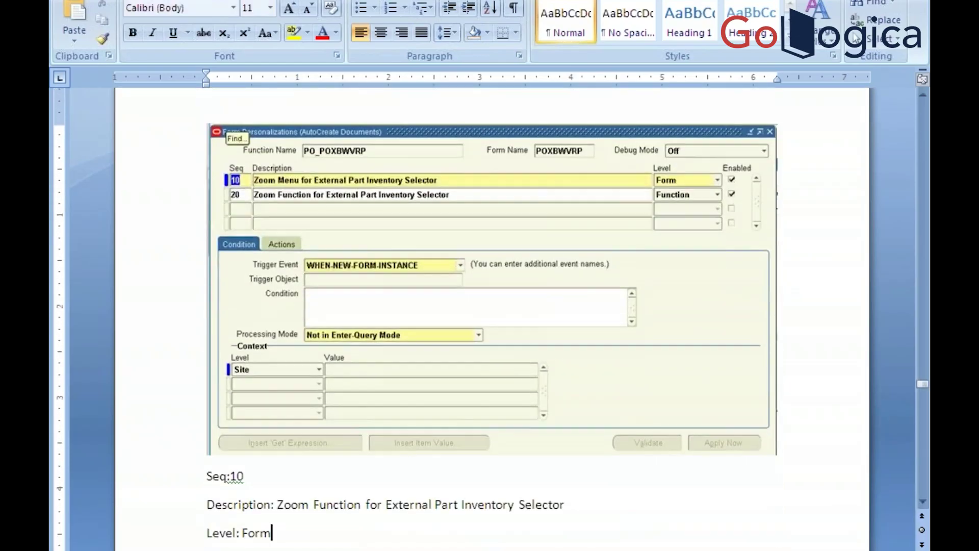
pyautogui.press('Down')
pyautogui.press('Down')
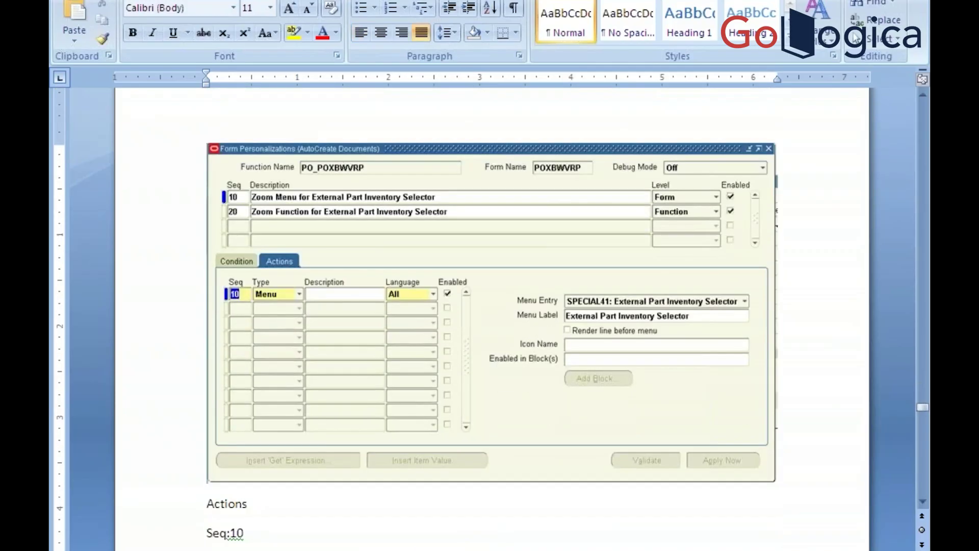
pyautogui.press('Down')
pyautogui.press('Down')
pyautogui.press('Down')
pyautogui.press('Down')
pyautogui.press('Down')
pyautogui.press('Down')
pyautogui.press('Down')
pyautogui.press('Down')
pyautogui.press('Down')
pyautogui.press('Down')
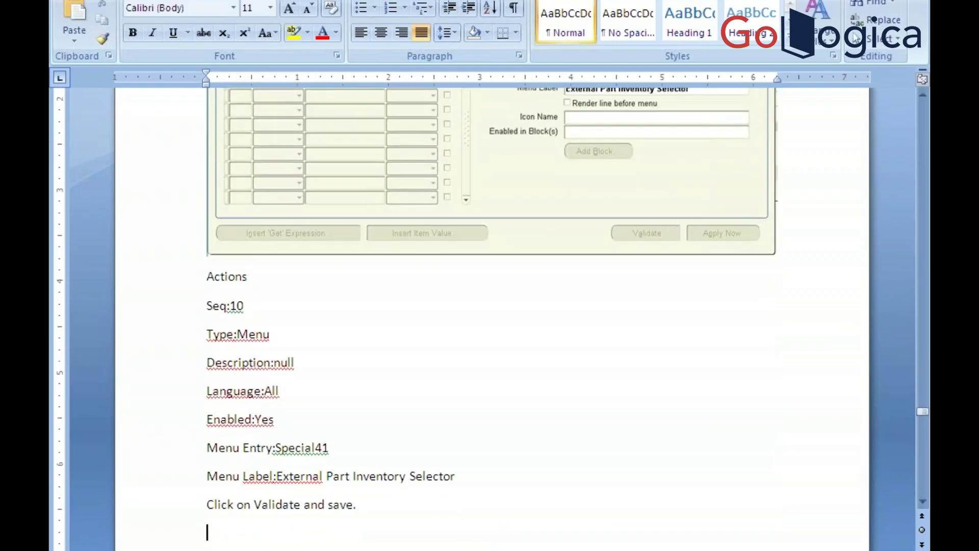
# Examine the guide's Builtin action settings for the Zoom Function personalization on the AutoCreate Documents form
pyautogui.press('Down')
pyautogui.press('Down')
pyautogui.press('Down')
pyautogui.press('Down')
pyautogui.press('Down')
pyautogui.press('Down')
pyautogui.press('Down')
pyautogui.press('Down')
pyautogui.press('Down')
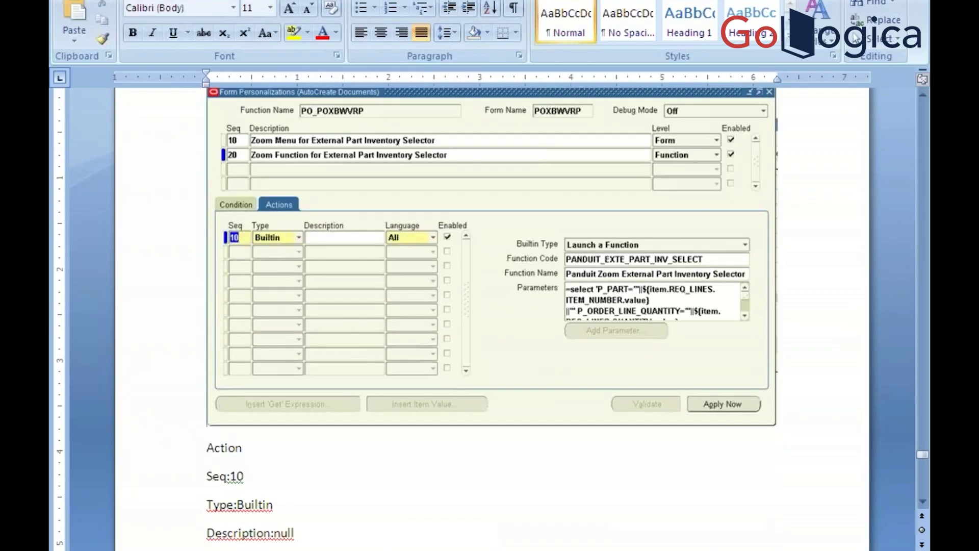
pyautogui.click(284, 543)
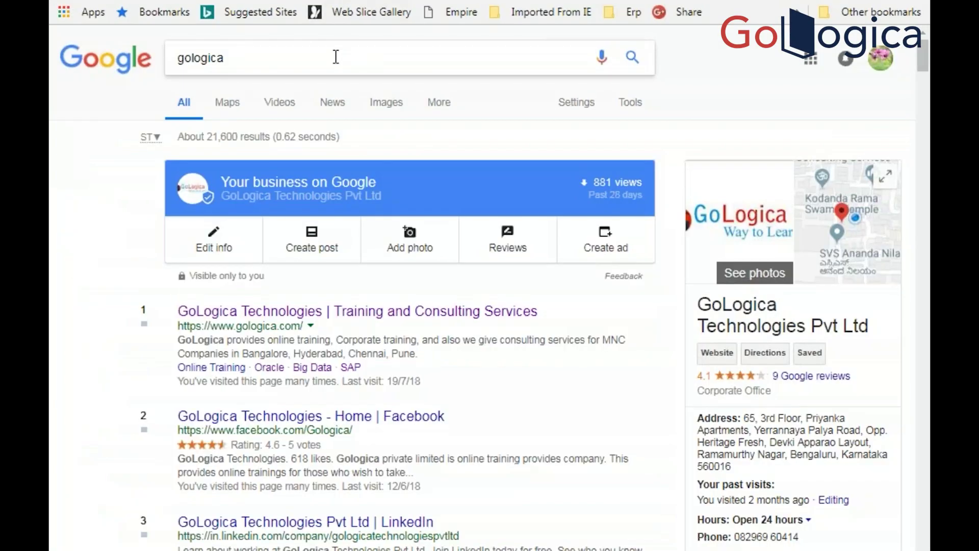
# Search Google for "form personalization in oracle apps r12 examples"
pyautogui.click(336, 57)
pyautogui.press('BackSpace')
pyautogui.press('BackSpace')
pyautogui.press('BackSpace')
pyautogui.press('BackSpace')
pyautogui.press('BackSpace')
pyautogui.press('BackSpace')
pyautogui.press('BackSpace')
pyautogui.press('BackSpace')
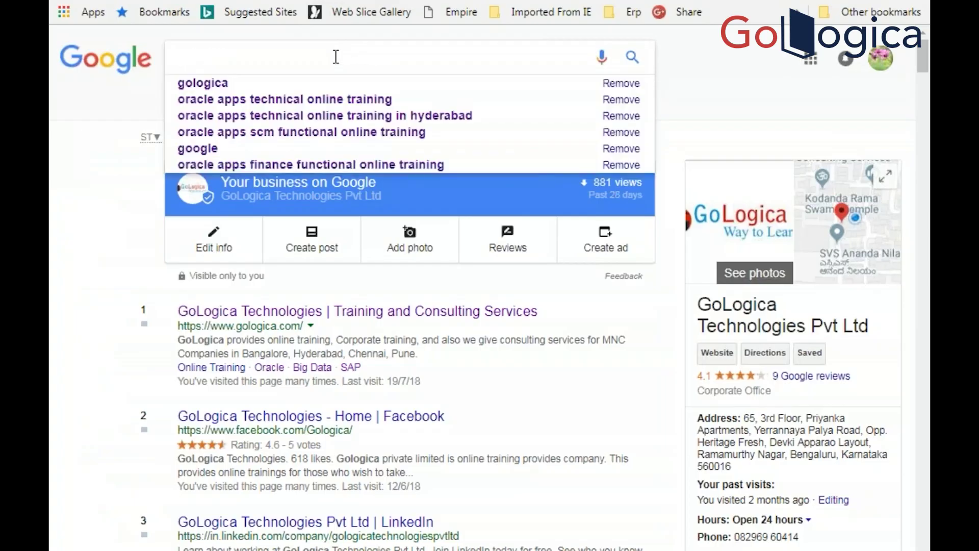
pyautogui.write('fo')
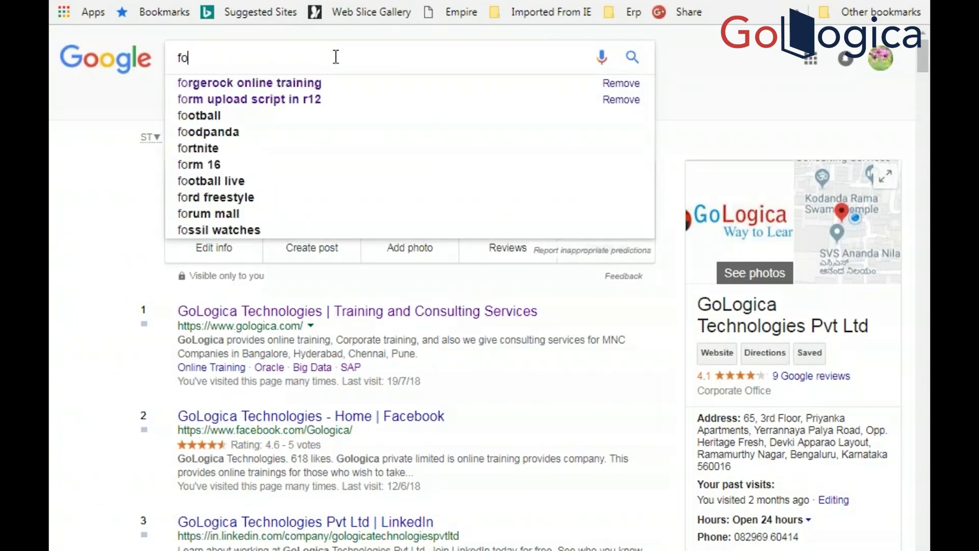
pyautogui.write('rm persona')
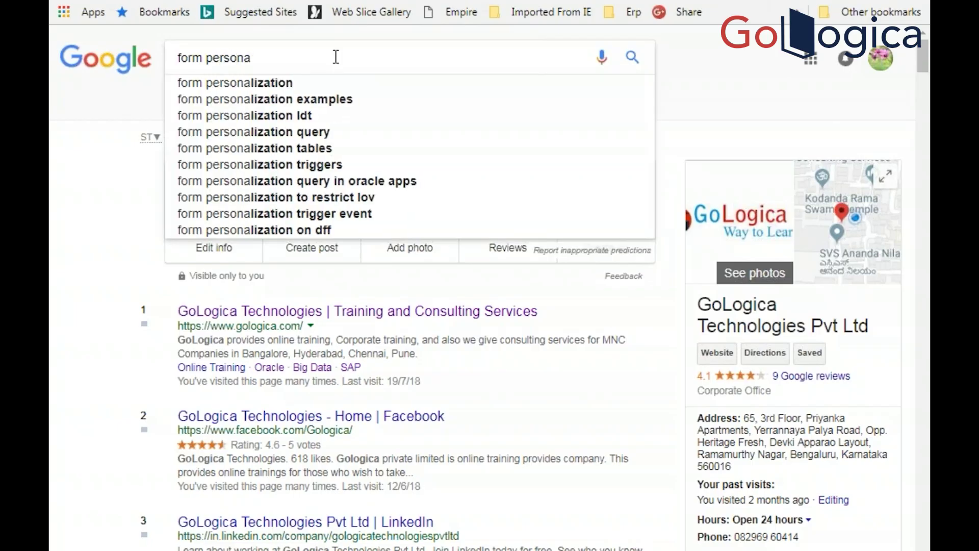
pyautogui.press('Down')
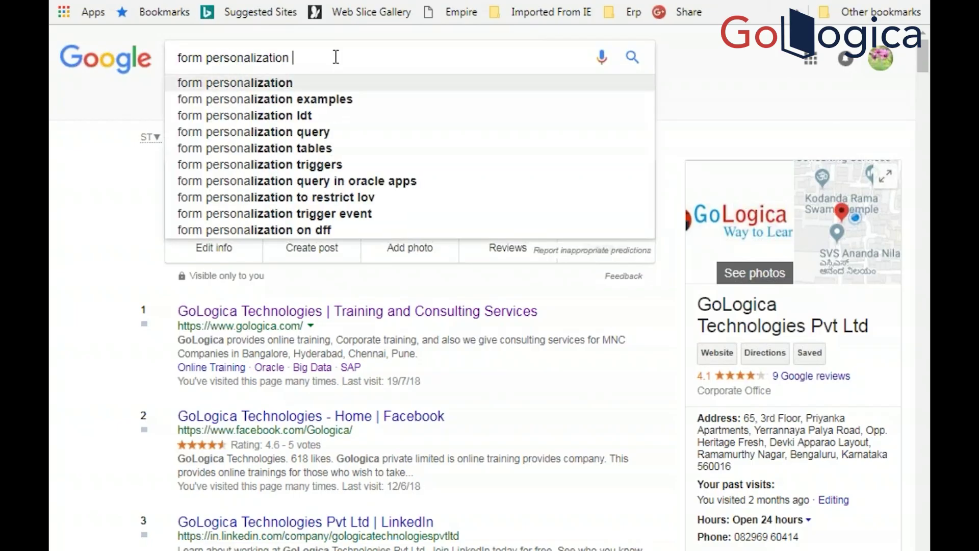
pyautogui.write('in oracle apps')
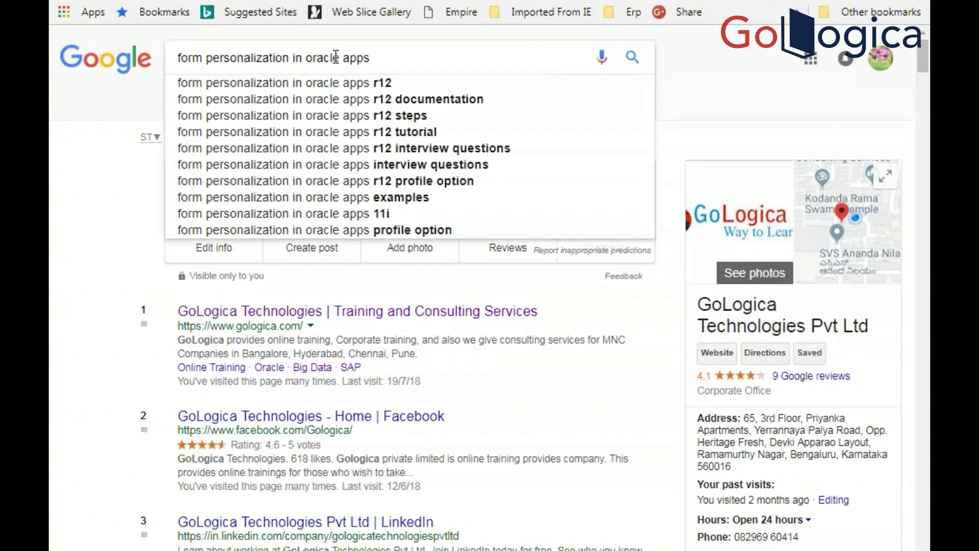
pyautogui.press('Down')
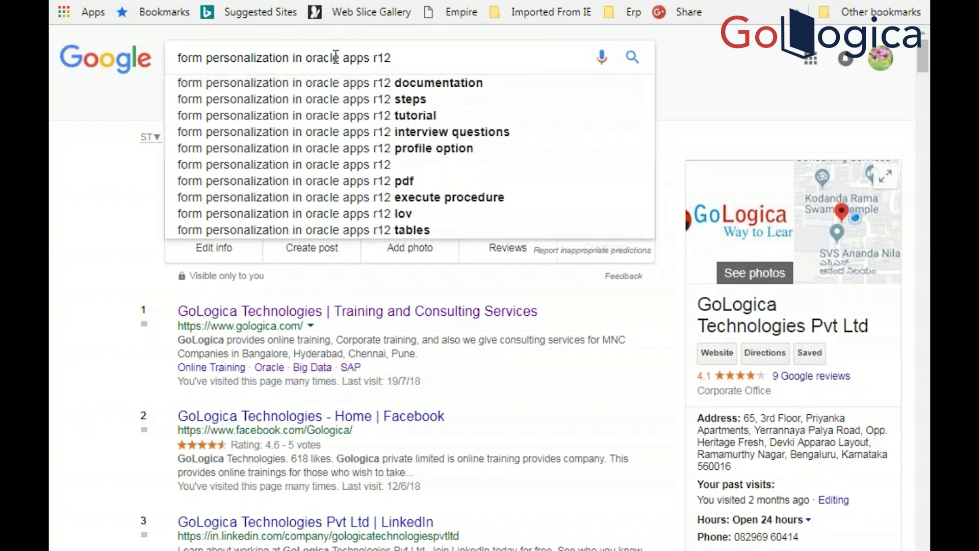
pyautogui.write('ex')
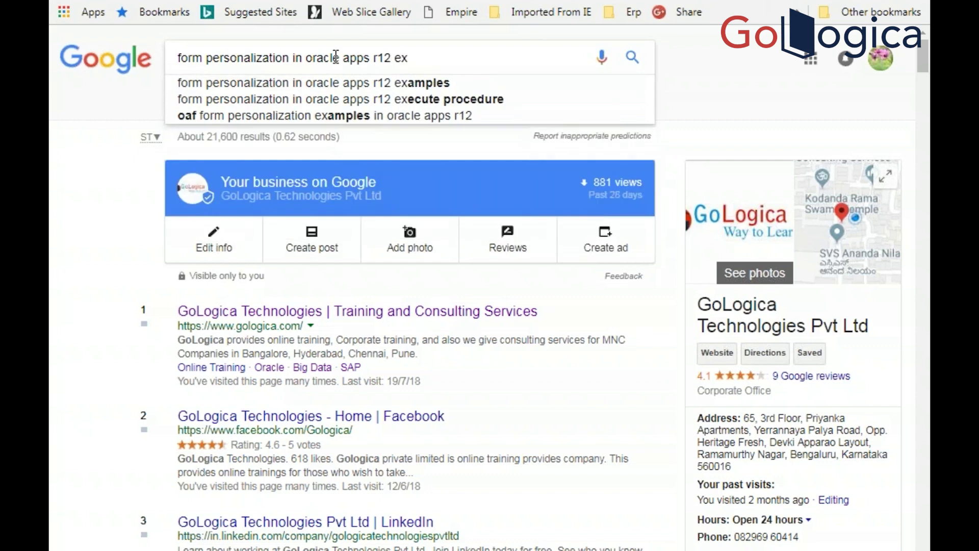
pyautogui.press('Down')
pyautogui.press('Return')
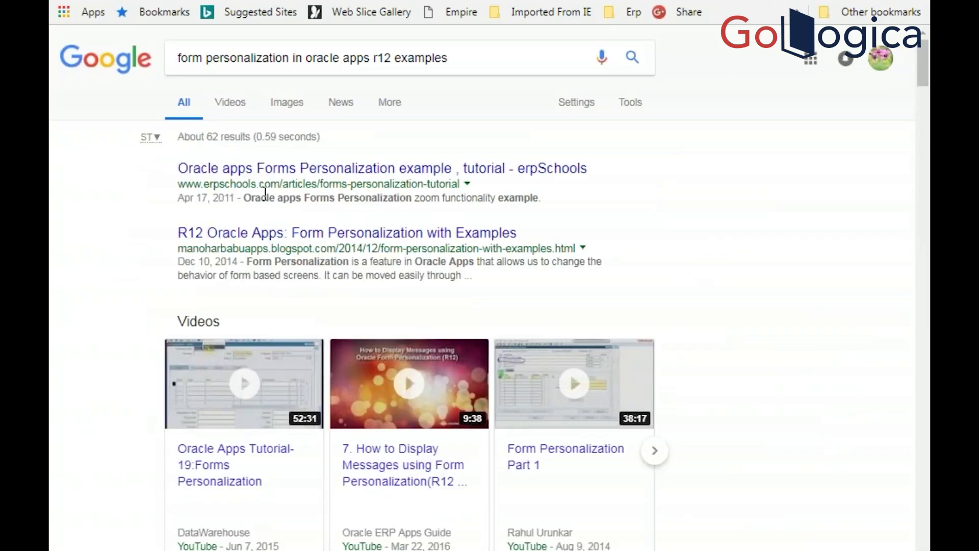
# Open the erpSchools Forms Personalization tutorial and the R12 Oracle Apps "Form Personalization with Examples" result in separate new tabs
pyautogui.rightClick(247, 178)
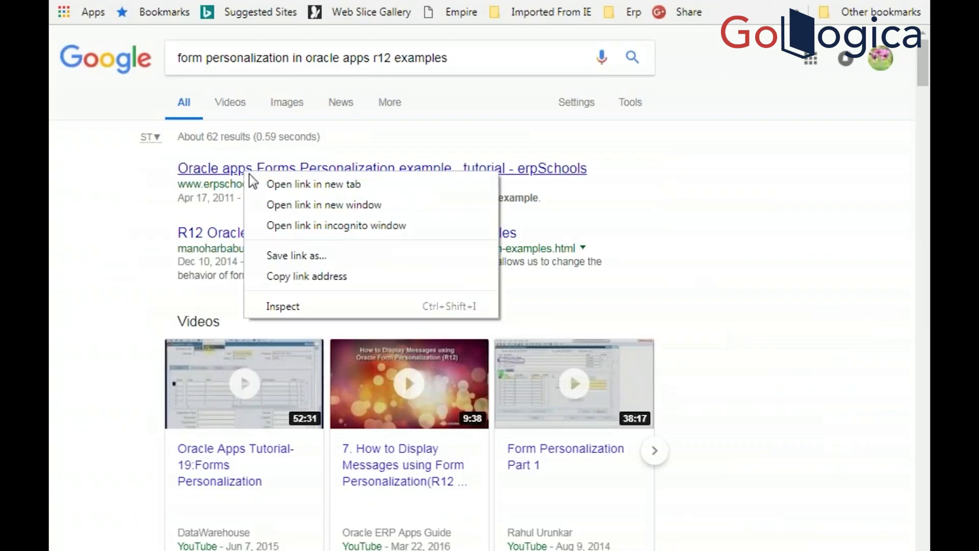
pyautogui.click(314, 184)
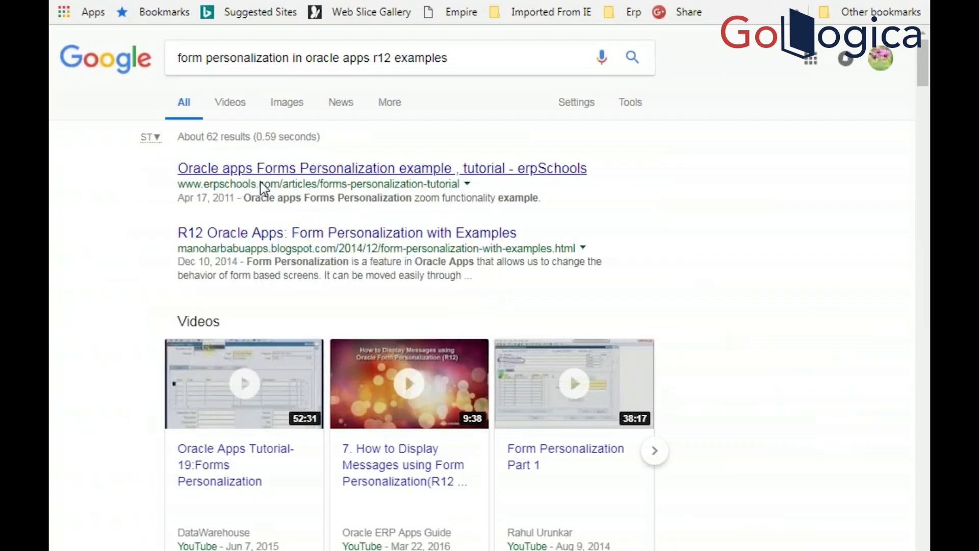
pyautogui.rightClick(257, 238)
pyautogui.click(284, 257)
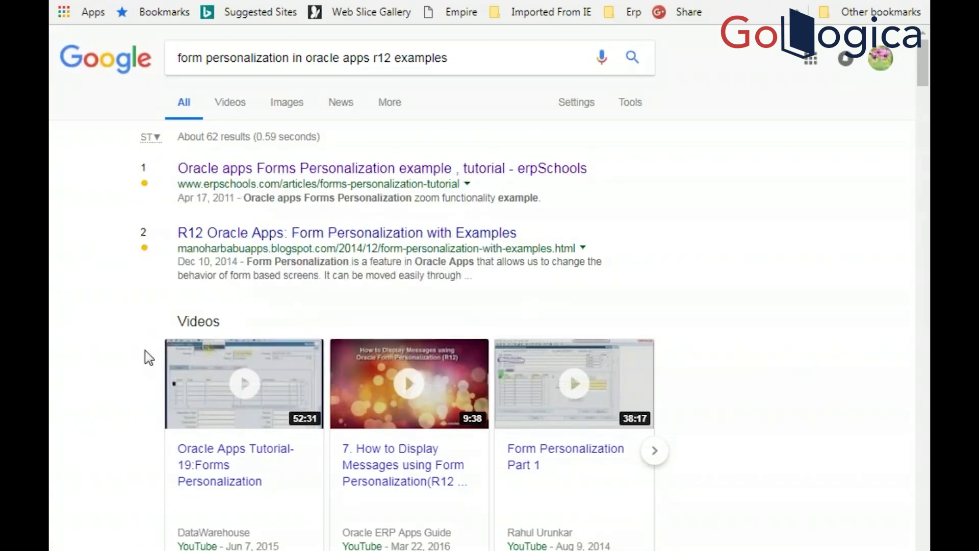
pyautogui.scroll(-3, 93, 402)
pyautogui.scroll(-3, 93, 402)
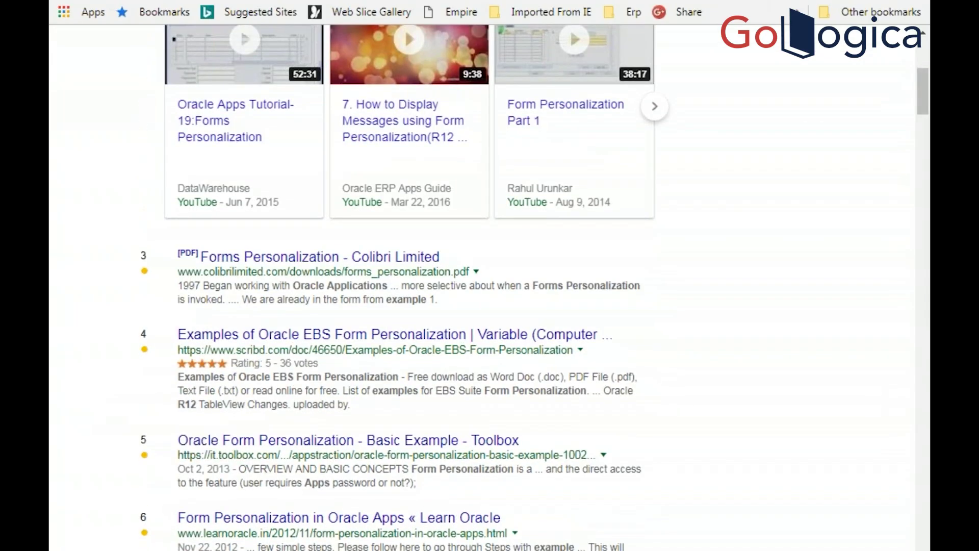
# Read the erpSchools tutorial's introduction to personalization, its zoom source and destination fields, and the navigation to the Personalize function
pyautogui.click(562, 1)
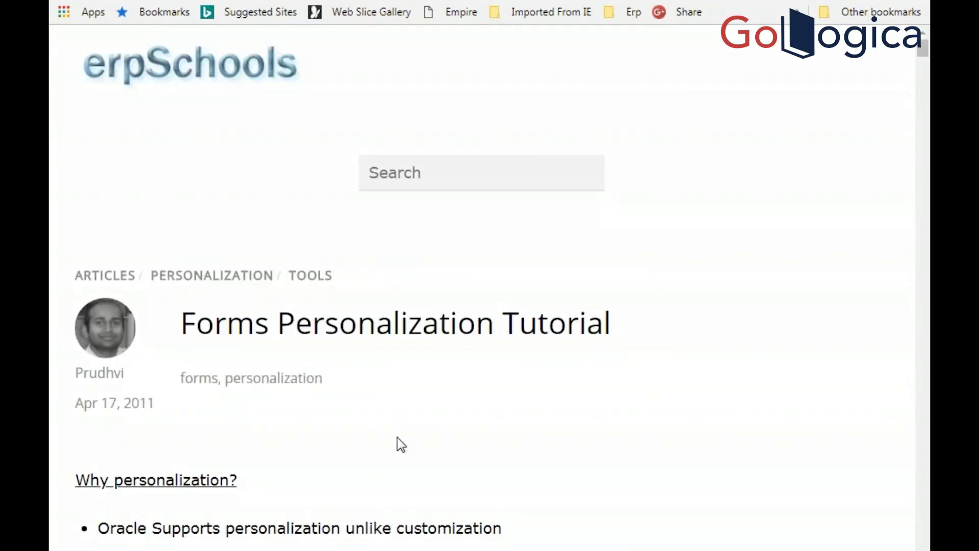
pyautogui.scroll(-3, 408, 442)
pyautogui.scroll(-20, 412, 443)
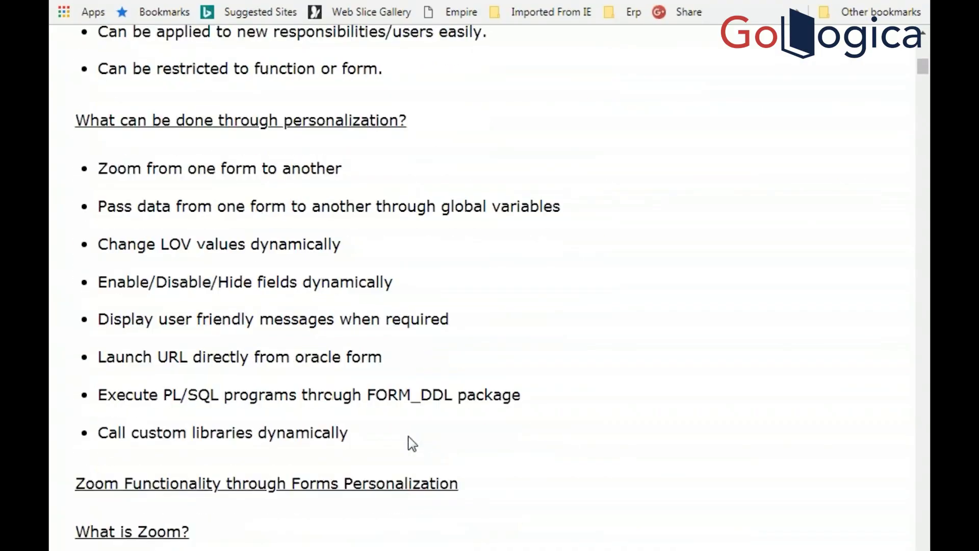
pyautogui.scroll(-20, 412, 443)
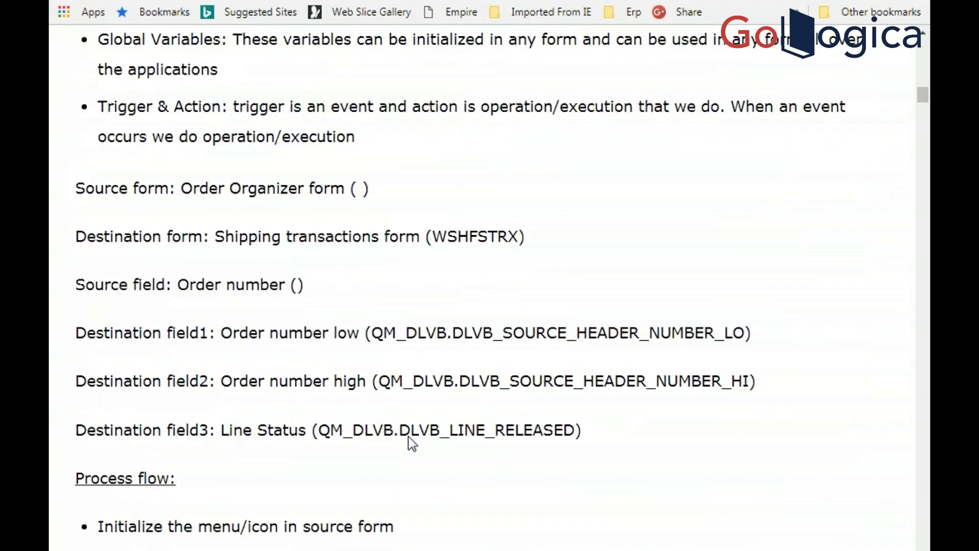
pyautogui.scroll(-15, 412, 442)
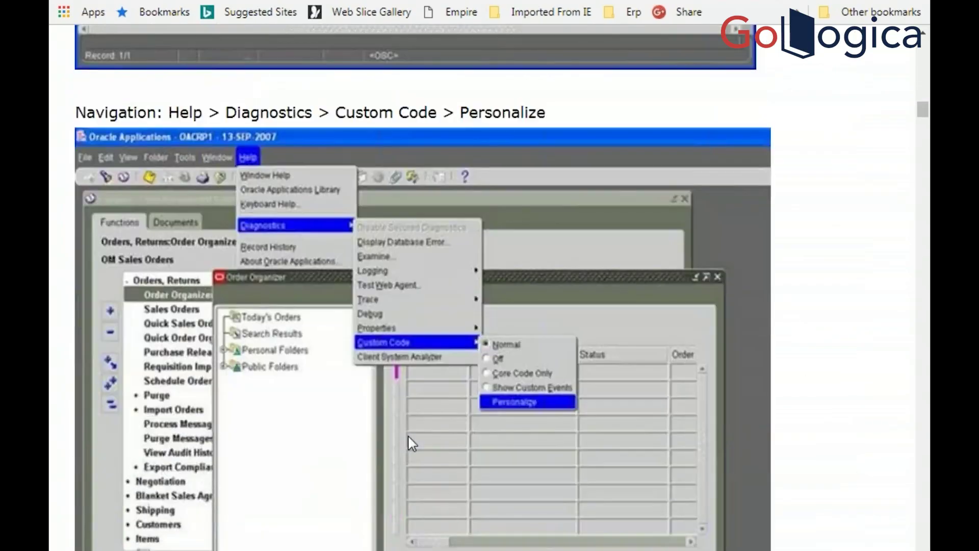
pyautogui.scroll(-7, 412, 443)
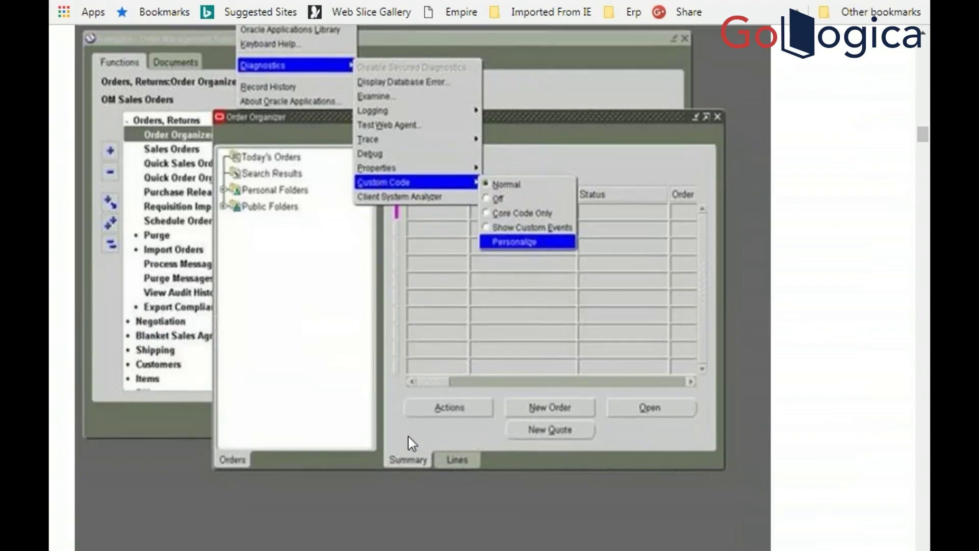
# Examine the tutorial's Order Organizer personalization screenshots for the Zoom menu, the global variable and the Shipping Transactions form call
pyautogui.scroll(-5, 412, 443)
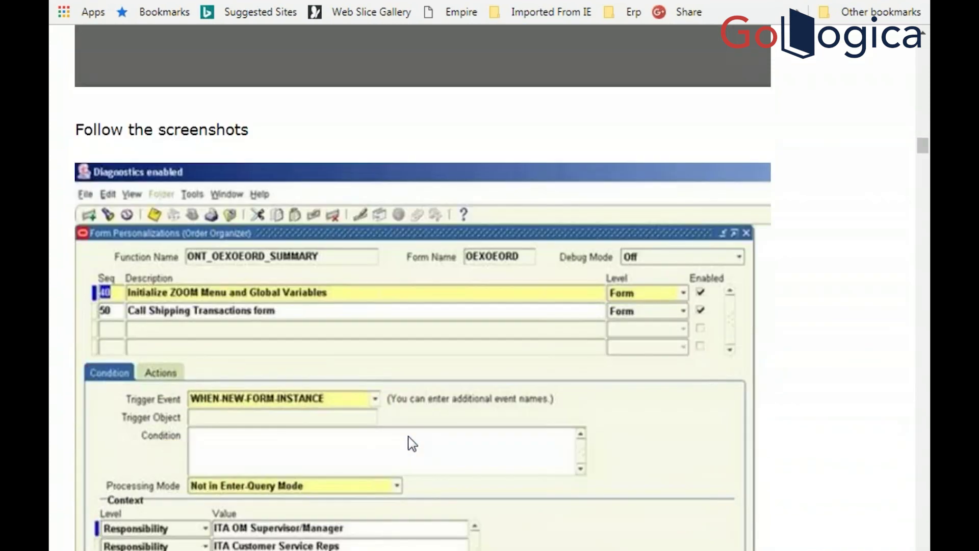
pyautogui.scroll(-8, 412, 442)
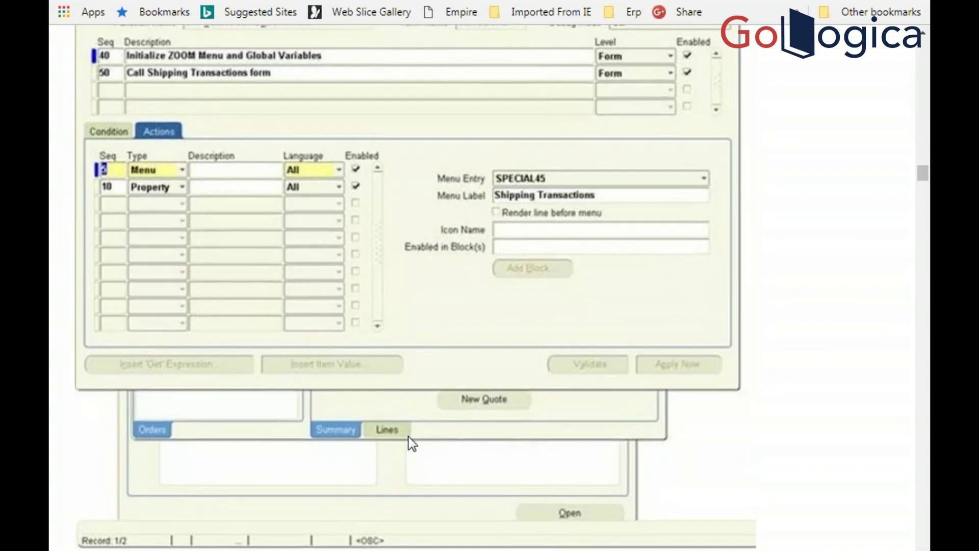
pyautogui.scroll(-7, 412, 443)
pyautogui.scroll(-4, 413, 443)
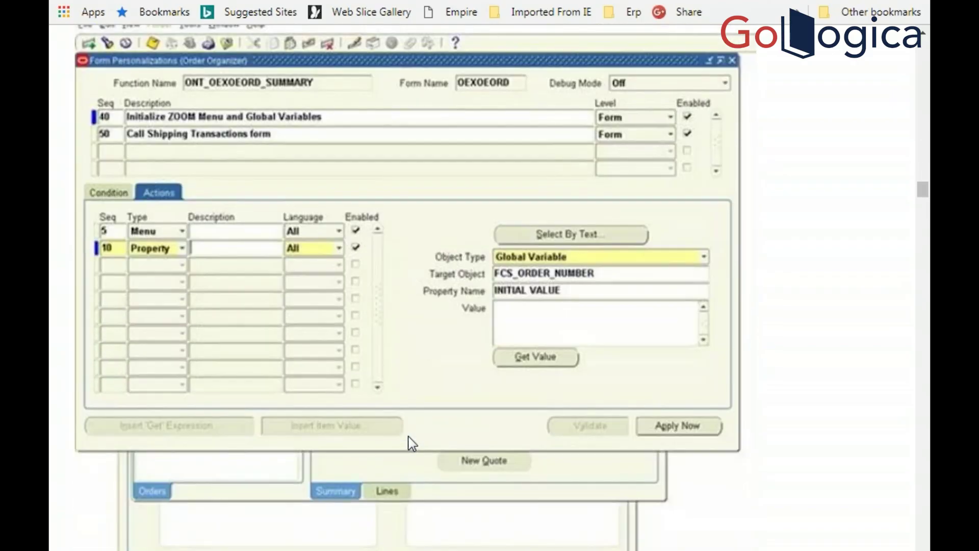
pyautogui.scroll(-8, 412, 443)
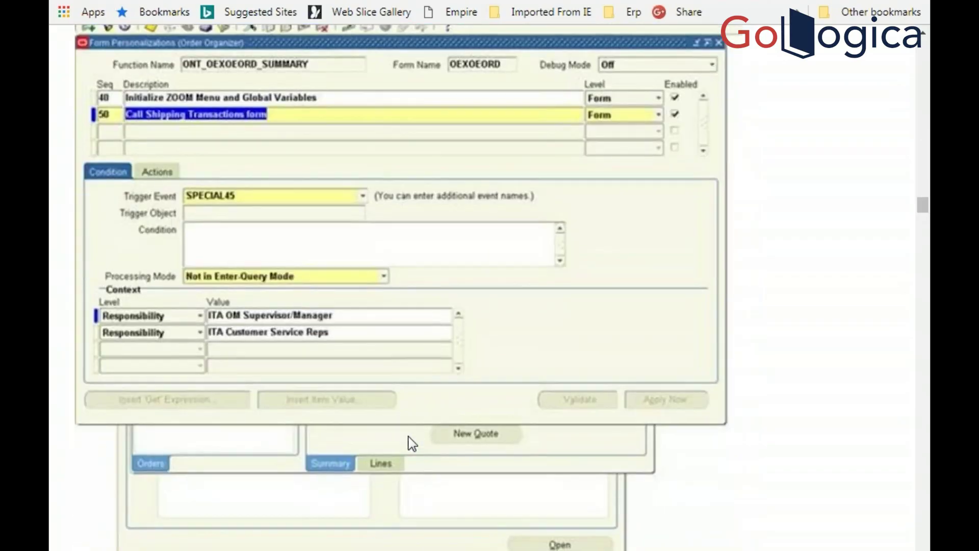
pyautogui.scroll(-10, 412, 443)
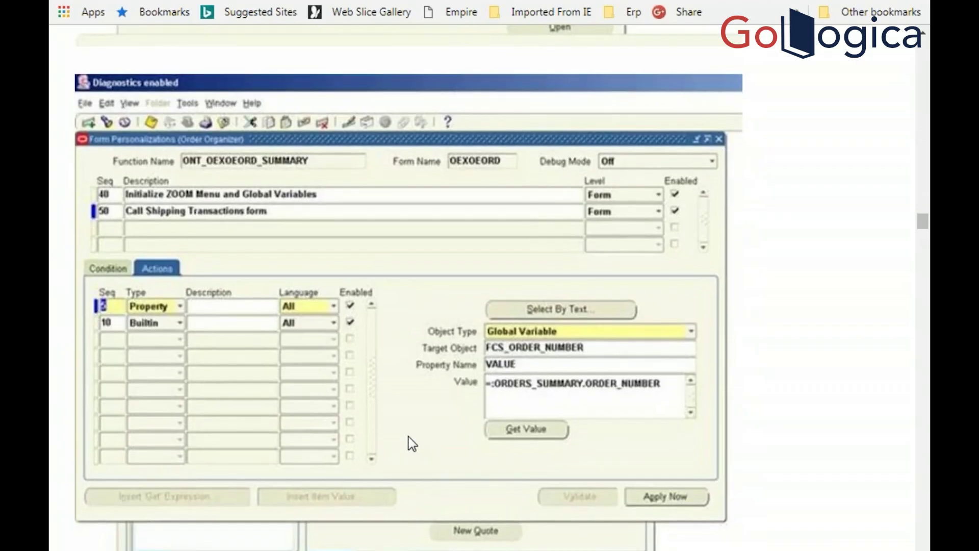
pyautogui.scroll(-17, 412, 443)
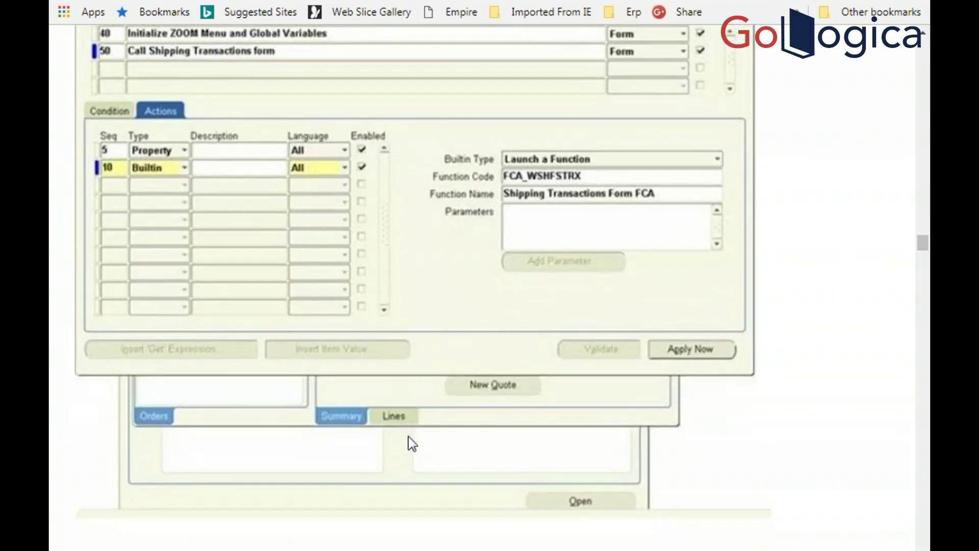
# Examine the tutorial's conditions and property actions for the Shipping Transactions form personalization, through to the end of the article
pyautogui.scroll(-12, 410, 438)
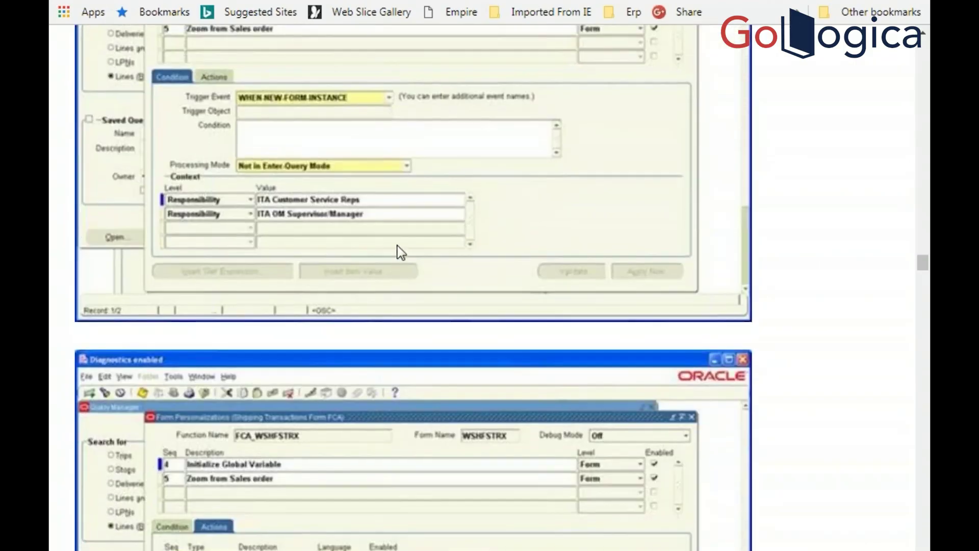
pyautogui.scroll(-3, 399, 241)
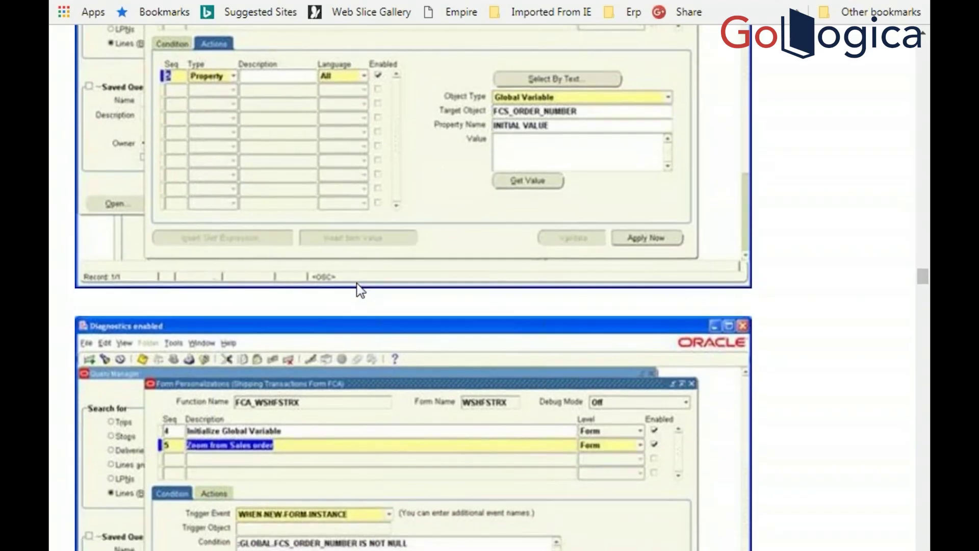
pyautogui.scroll(-5, 361, 290)
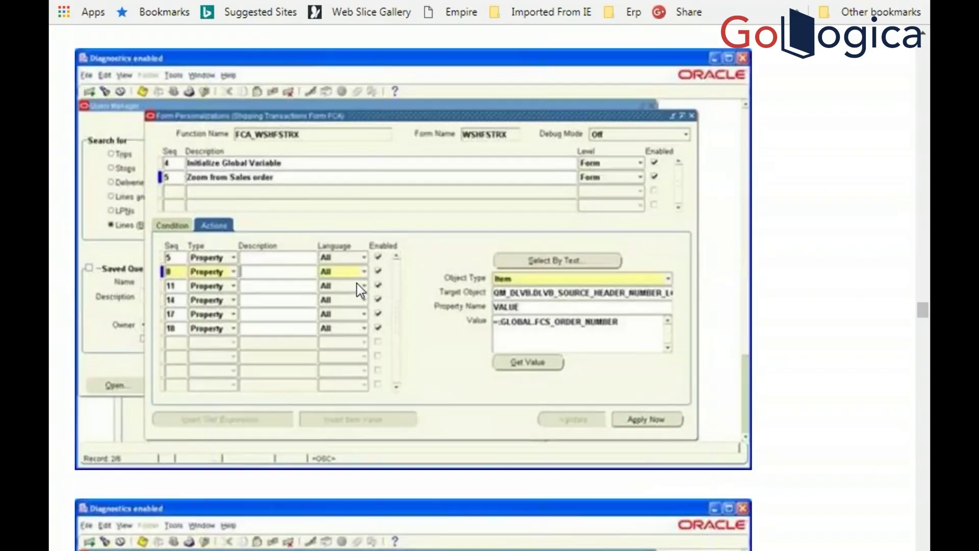
pyautogui.scroll(-5, 360, 290)
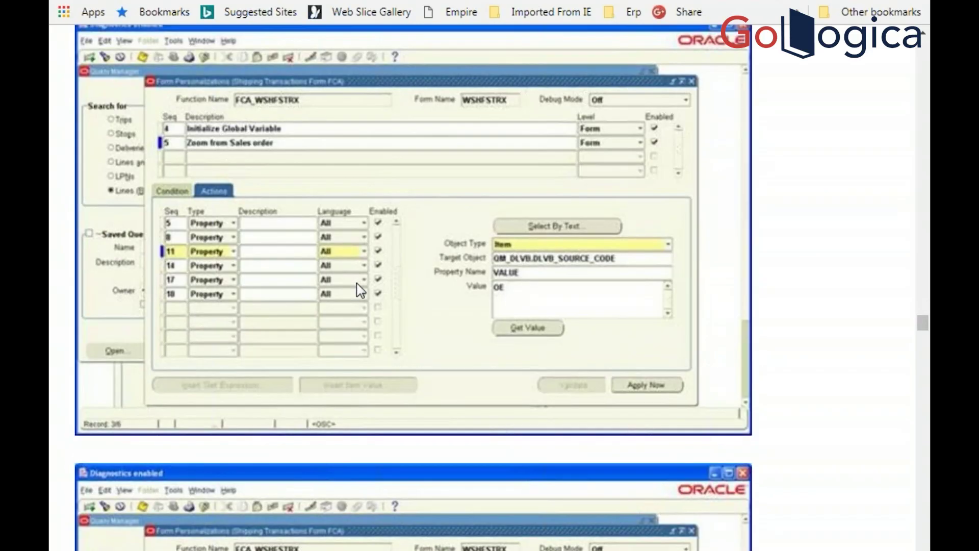
pyautogui.scroll(-1, 360, 291)
pyautogui.scroll(-10, 360, 291)
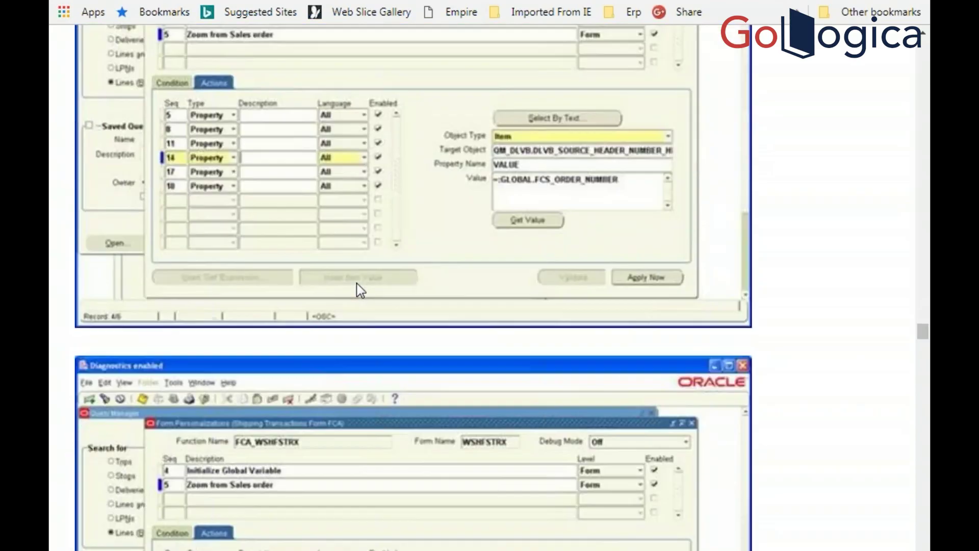
pyautogui.scroll(-5, 361, 291)
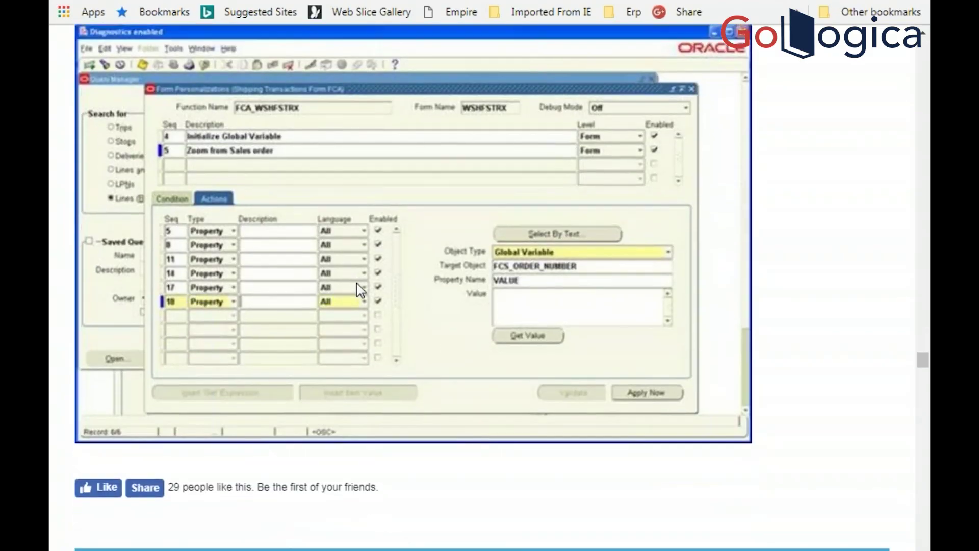
pyautogui.scroll(-6, 361, 290)
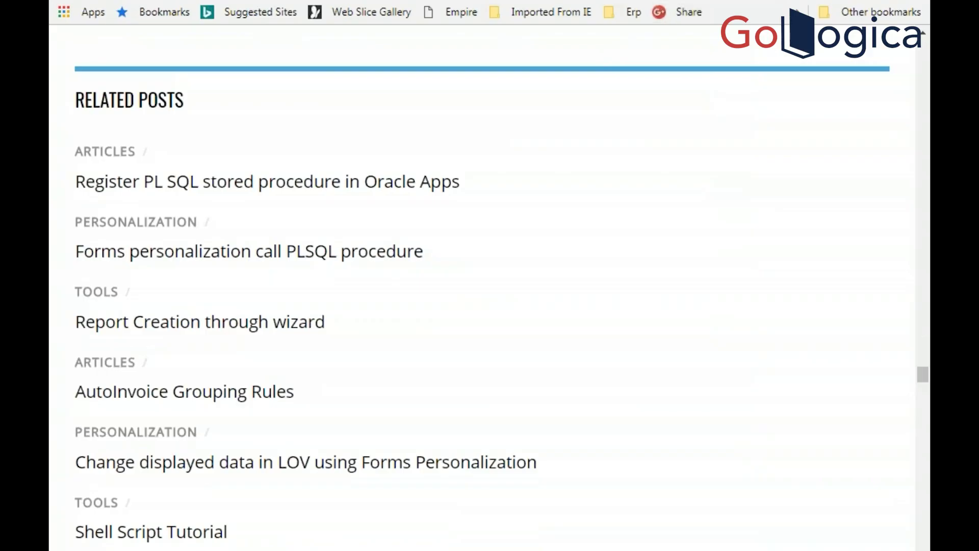
# Read the R12 Oracle Apps blog post on form personalization, including its Master Items example that makes the List Price field mandatory
pyautogui.hotkey('ctrl', 'Tab')
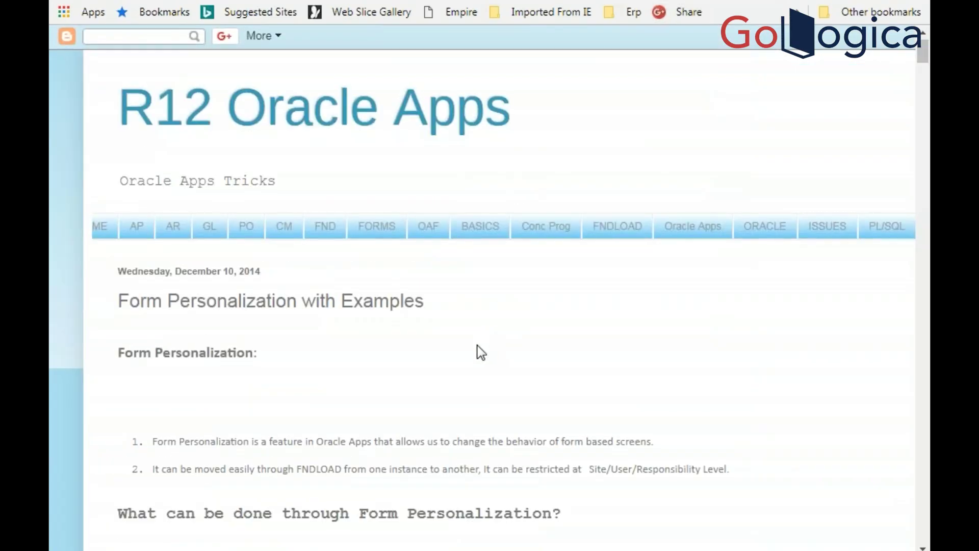
pyautogui.scroll(-6, 484, 332)
pyautogui.scroll(-10, 481, 351)
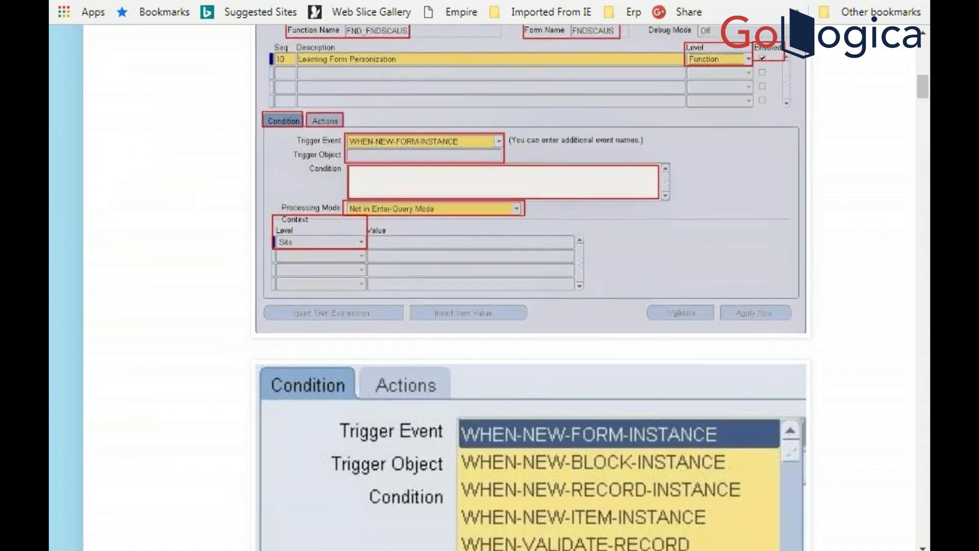
pyautogui.scroll(-10, 481, 352)
pyautogui.scroll(-12, 481, 352)
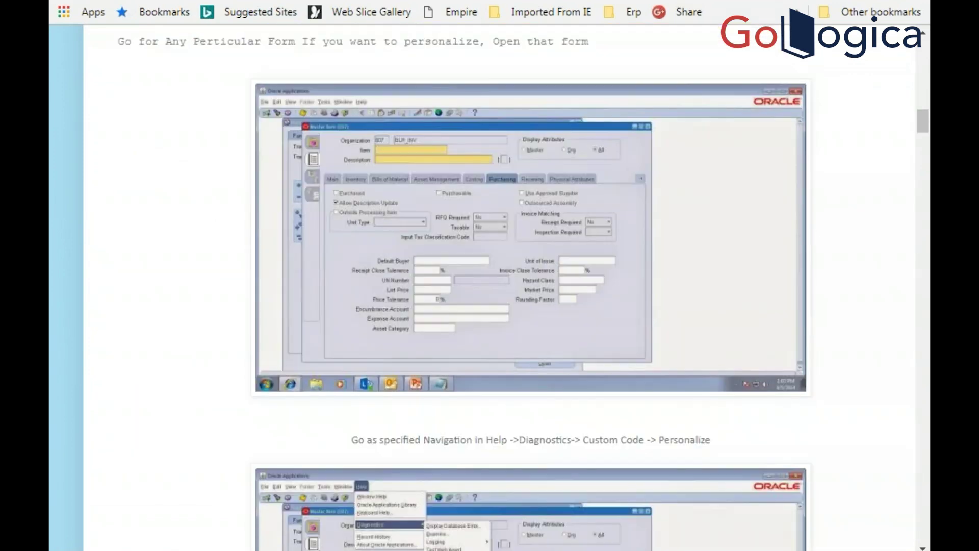
pyautogui.scroll(-12, 481, 352)
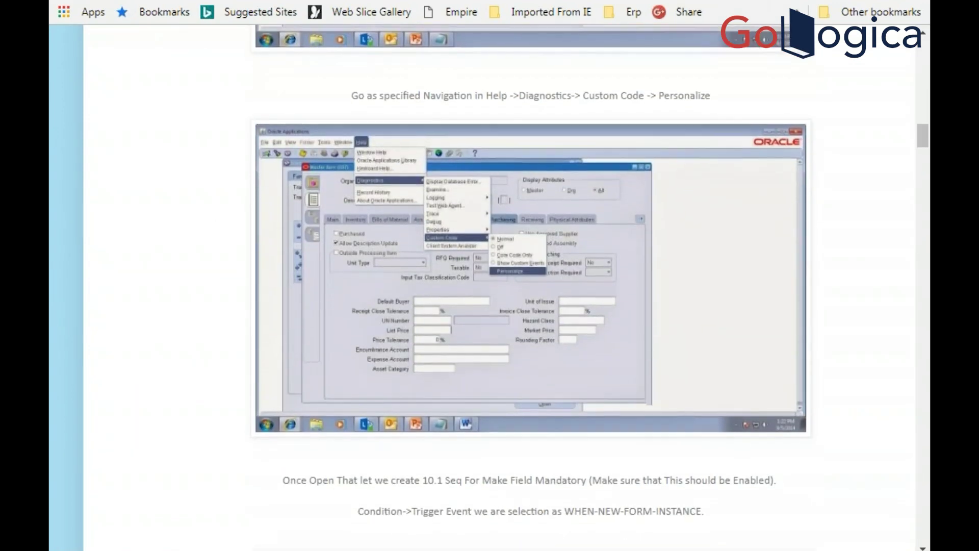
pyautogui.scroll(-7, 475, 352)
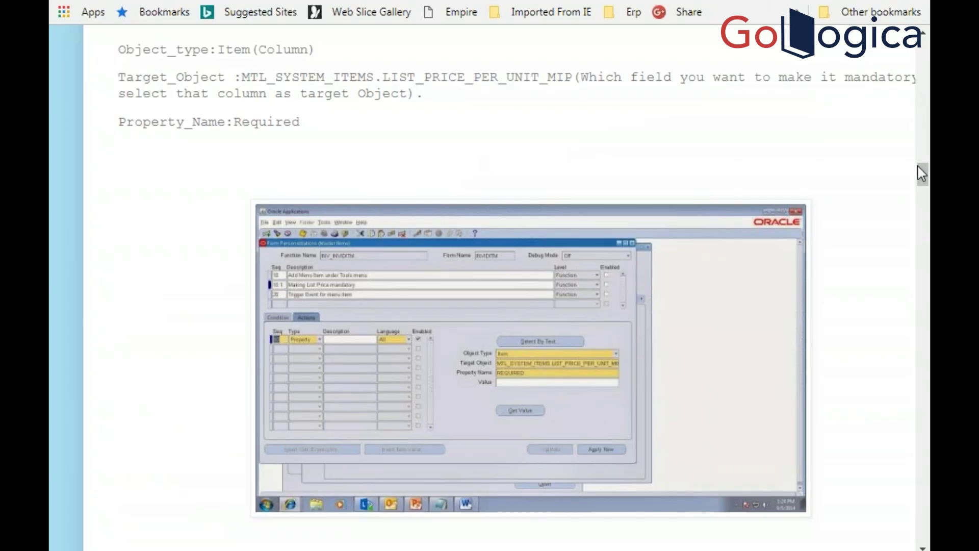
# Switch from the blog post to Oracle Applications, close the open personalizations, and go to the sales order's Price List field
pyautogui.moveTo(919, 174); pyautogui.dragTo(907, 224)
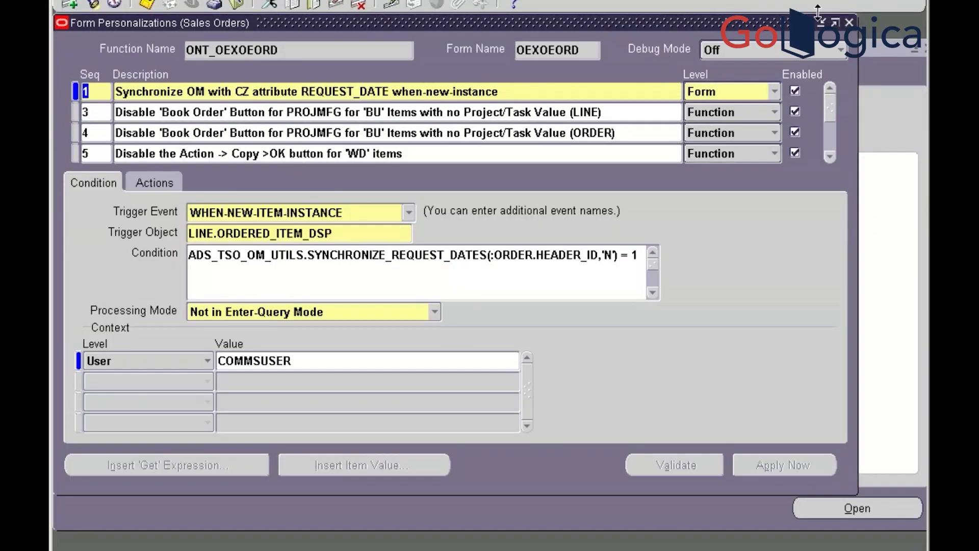
pyautogui.click(850, 24)
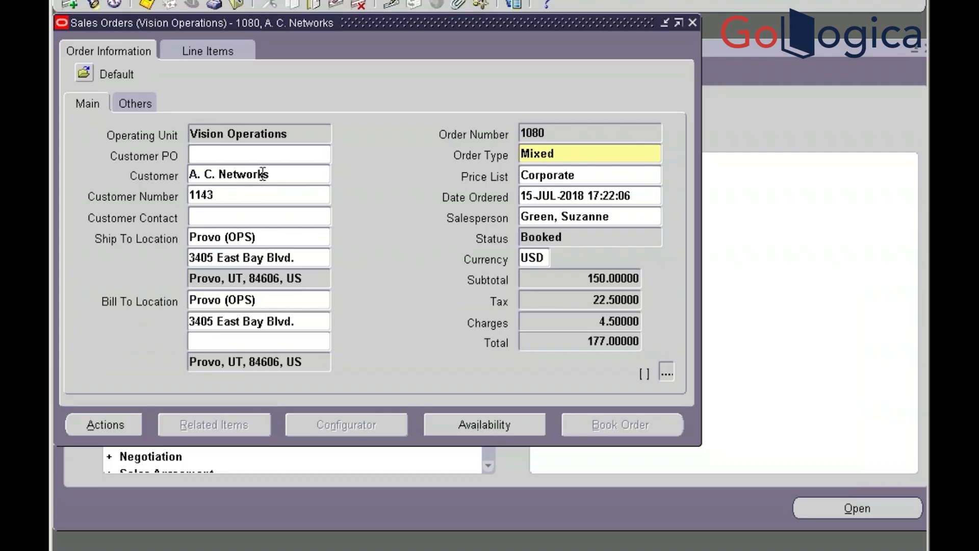
pyautogui.click(264, 204)
pyautogui.doubleClick(280, 195)
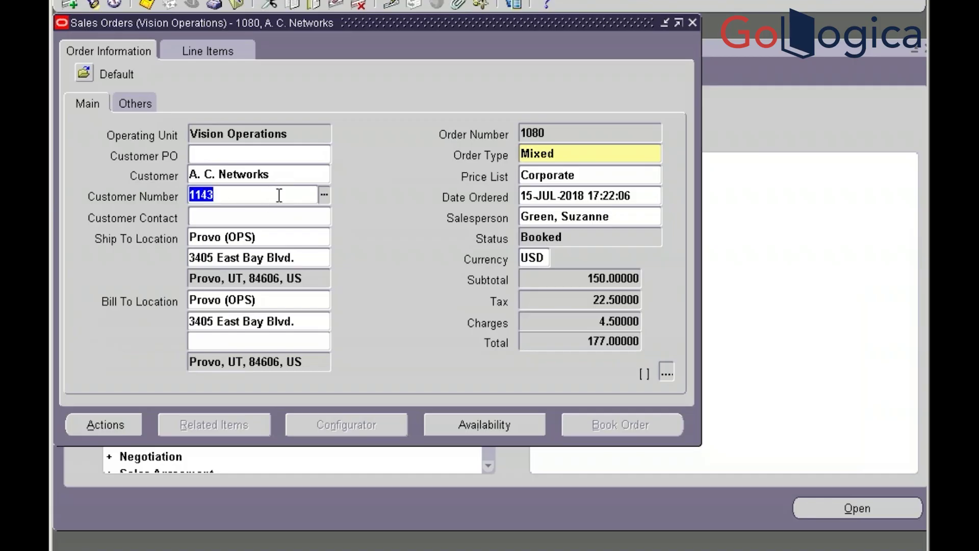
pyautogui.click(626, 171)
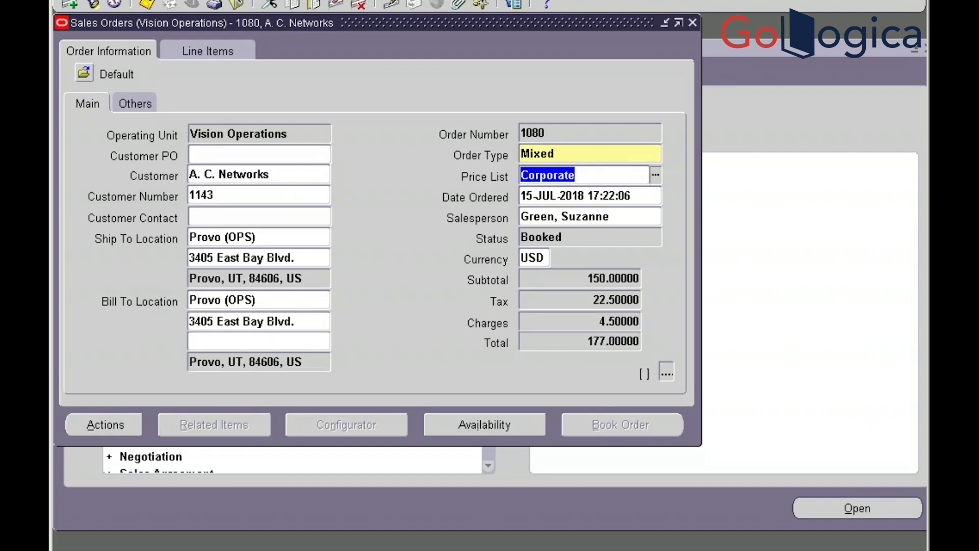
# Examine the block and field names behind the sales order's Price List field, then dismiss the dialog
pyautogui.hotkey('alt', 'h')
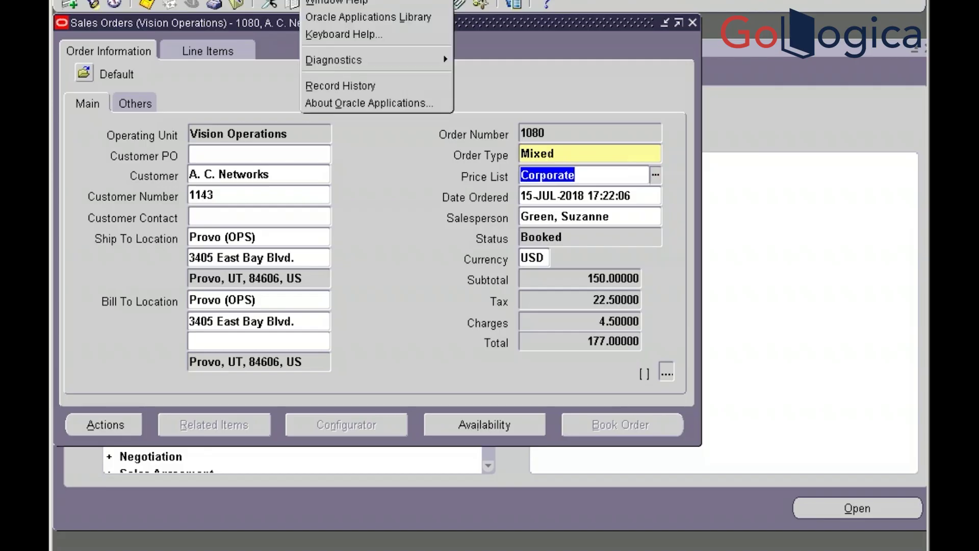
pyautogui.click(344, 57)
pyautogui.click(531, 81)
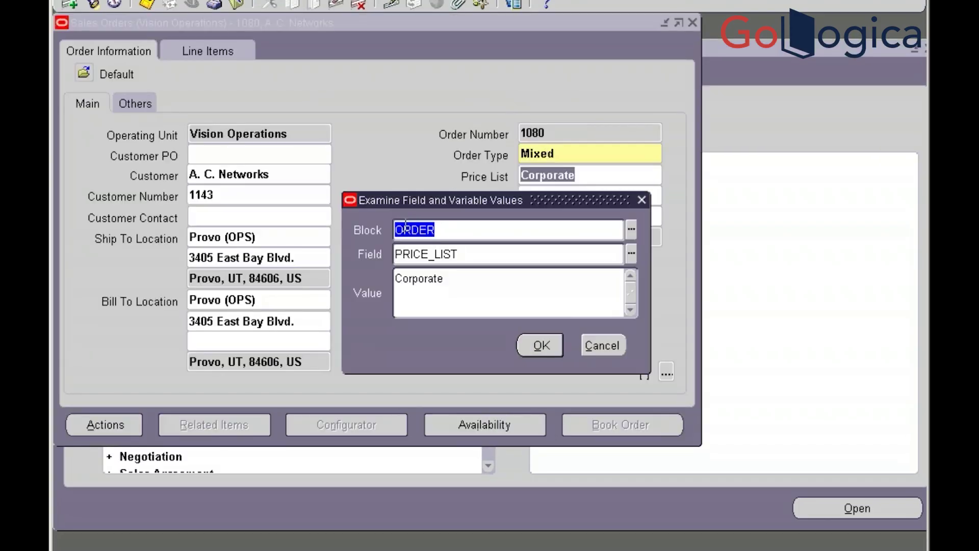
pyautogui.moveTo(396, 255); pyautogui.dragTo(463, 259)
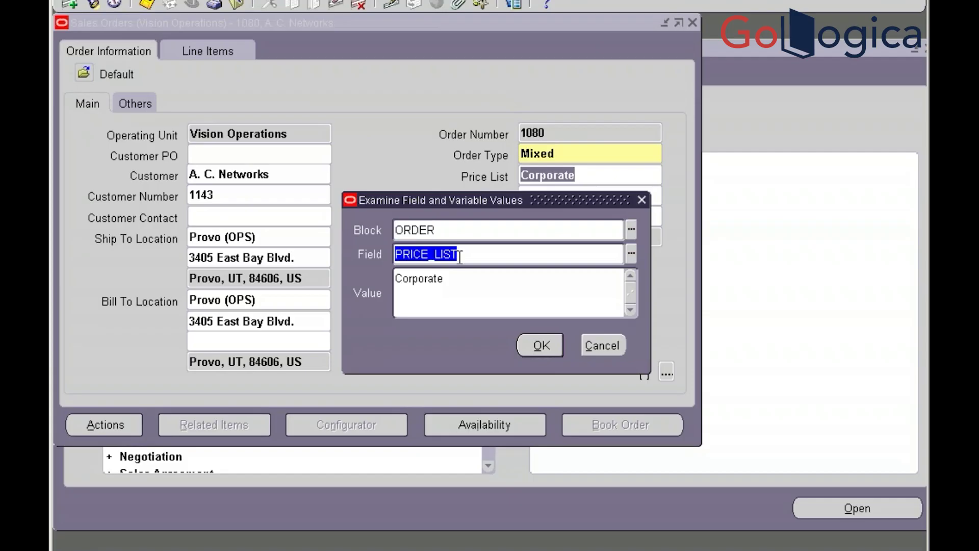
pyautogui.click(611, 347)
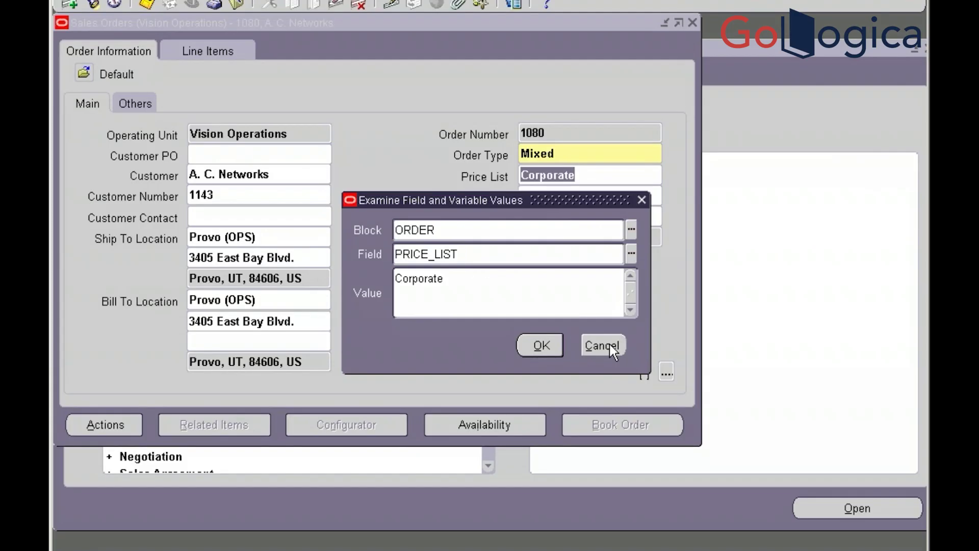
pyautogui.click(610, 344)
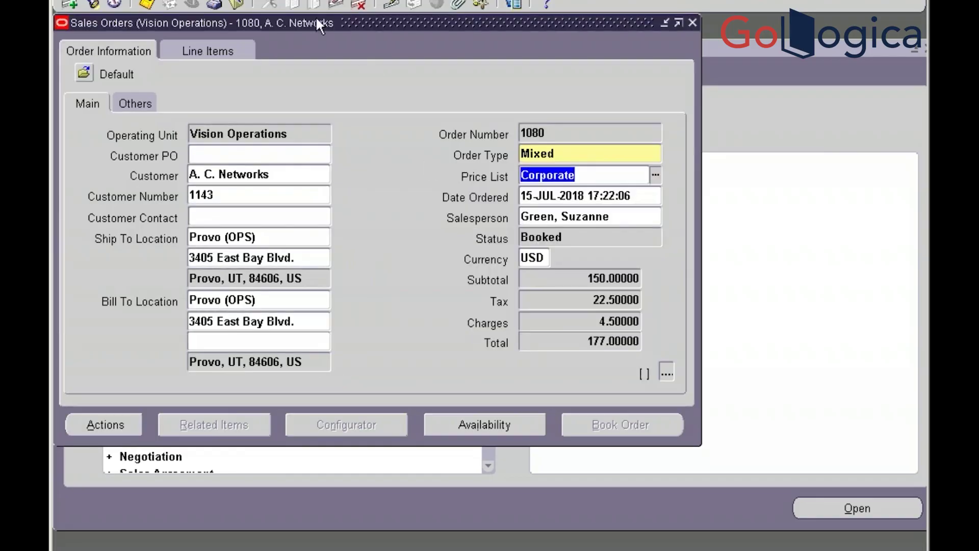
# Open the form personalizations for the Sales Orders form and go to the last record in the list
pyautogui.click(311, 0)
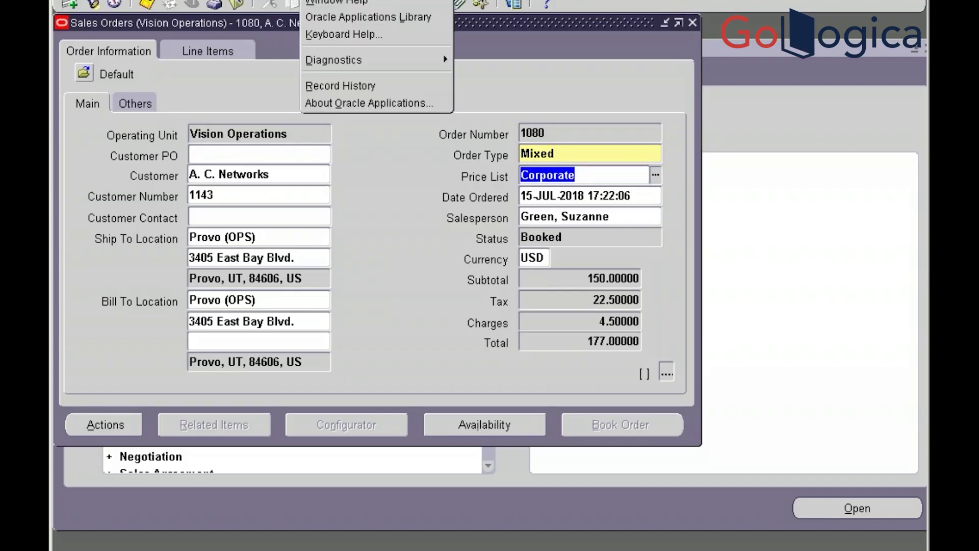
pyautogui.moveTo(359, 58)
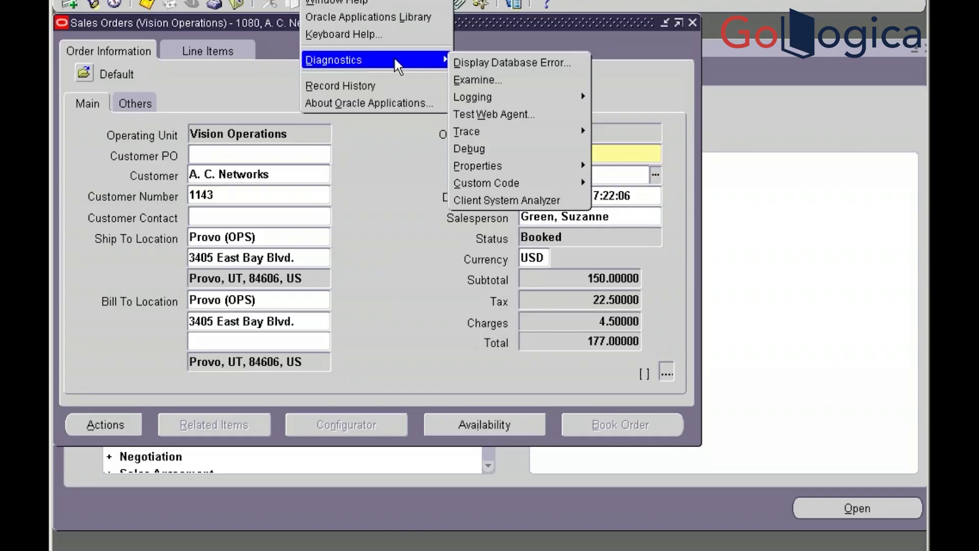
pyautogui.moveTo(521, 189)
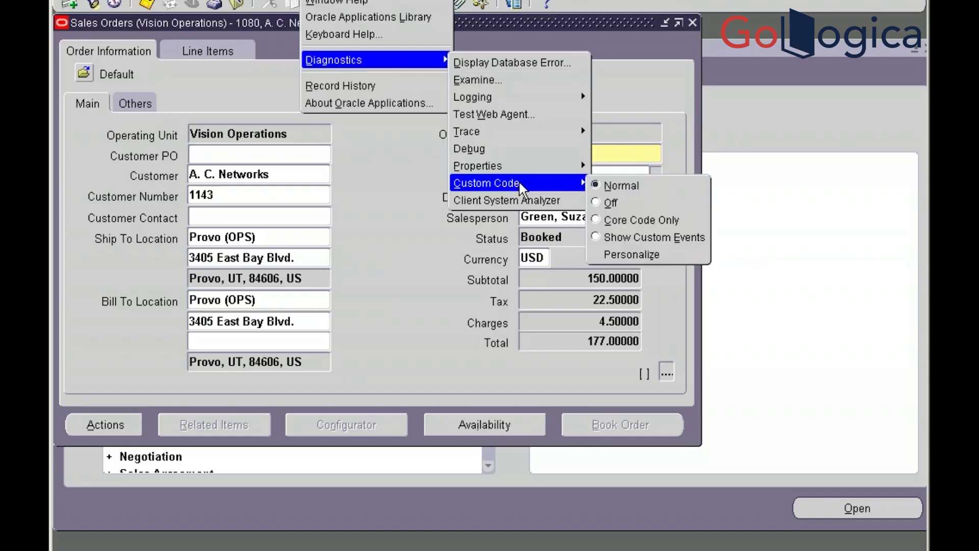
pyautogui.click(631, 257)
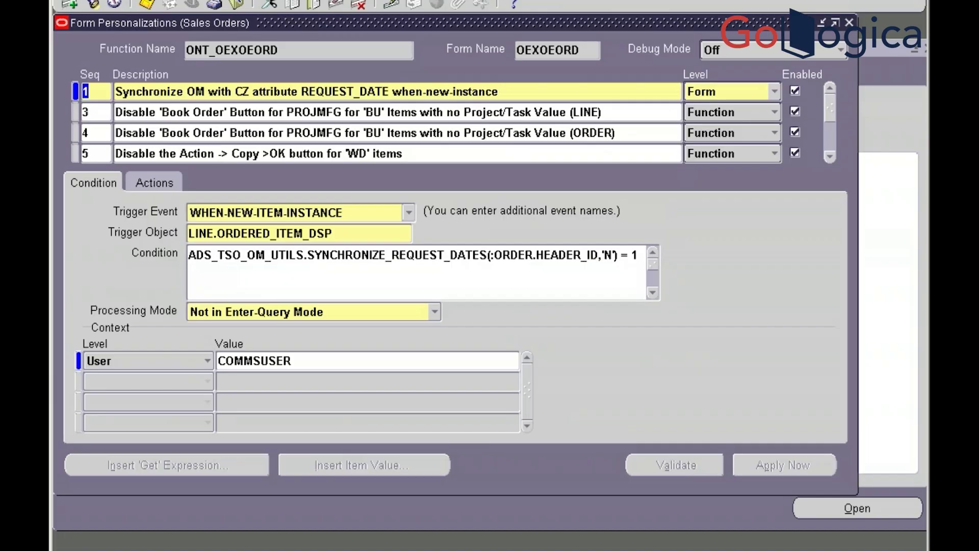
pyautogui.click(120, 0)
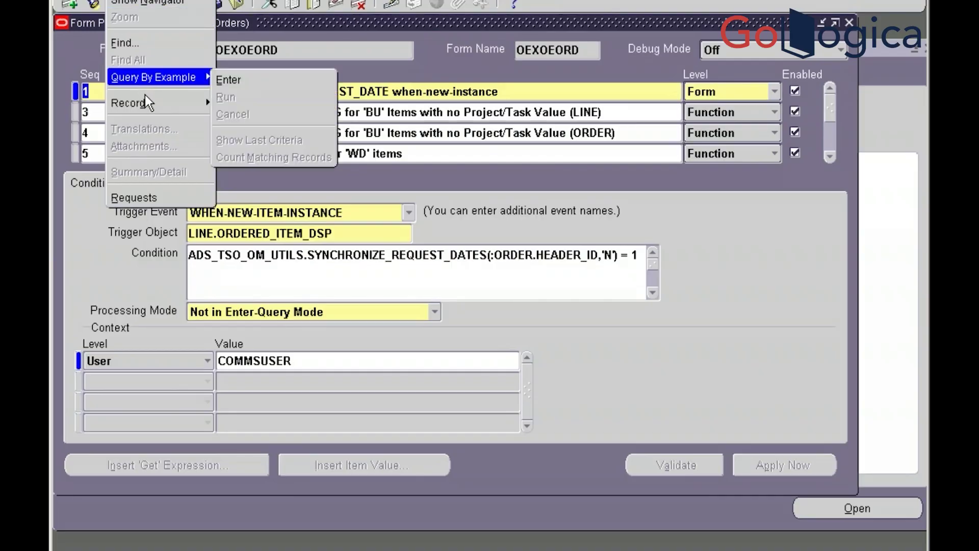
pyautogui.moveTo(168, 104)
pyautogui.click(237, 121)
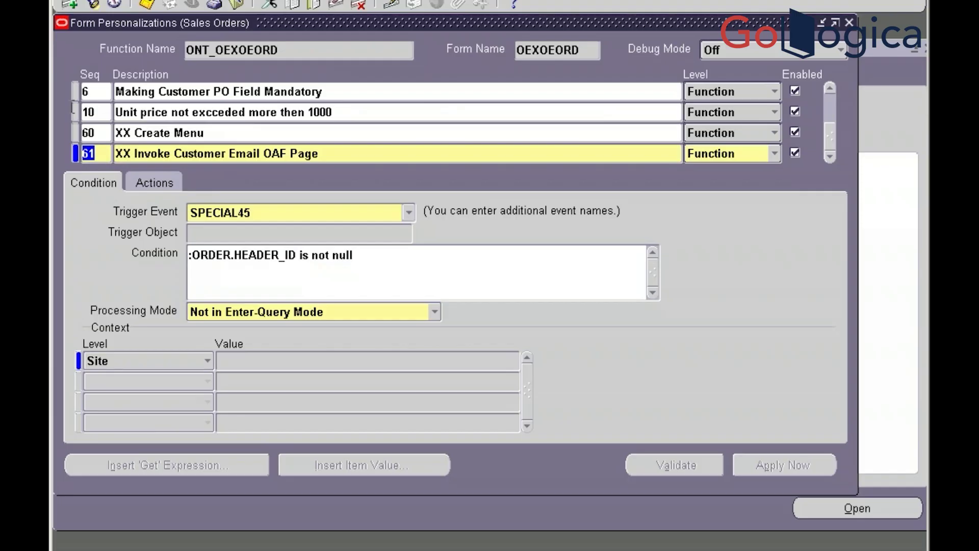
pyautogui.click(70, 6)
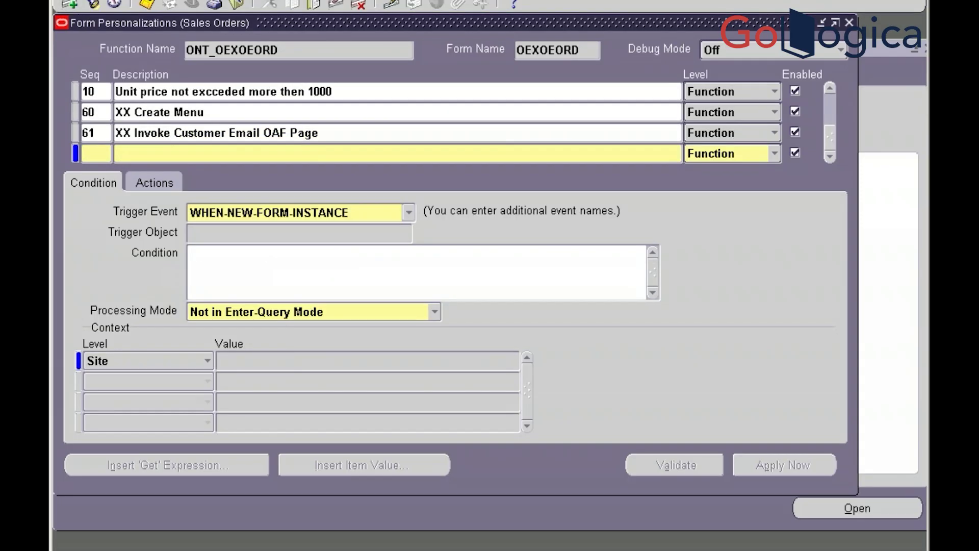
pyautogui.write('6')
pyautogui.doubleClick(90, 154)
pyautogui.press('BackSpace')
pyautogui.press('Up')
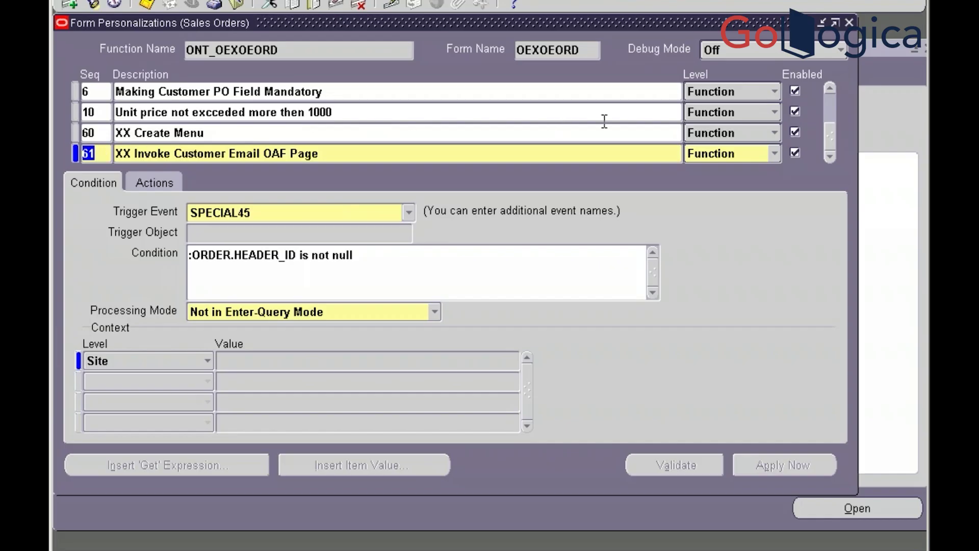
# Review the list of existing Sales Orders personalizations to see their descriptions and sequence numbers
pyautogui.click(828, 90)
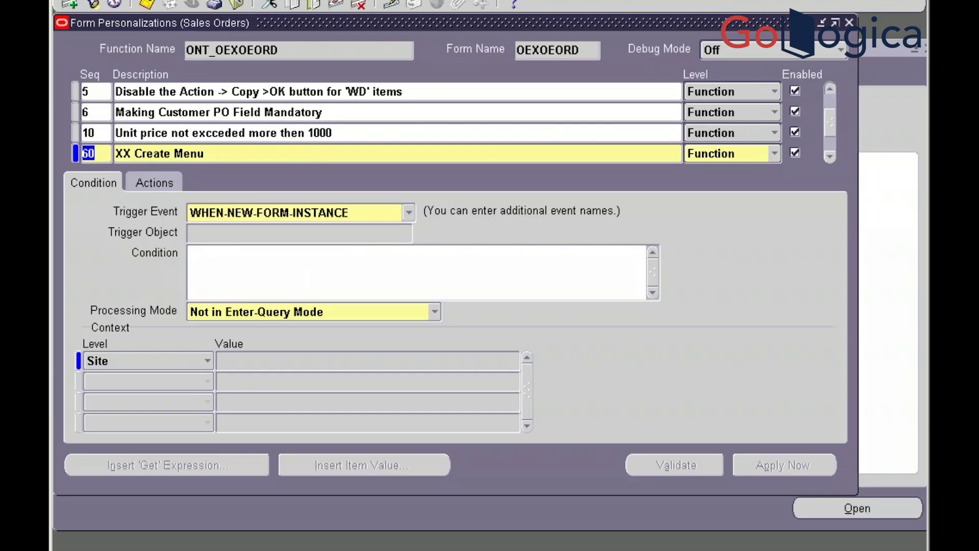
pyautogui.press('Up')
pyautogui.press('Up')
pyautogui.press('Up')
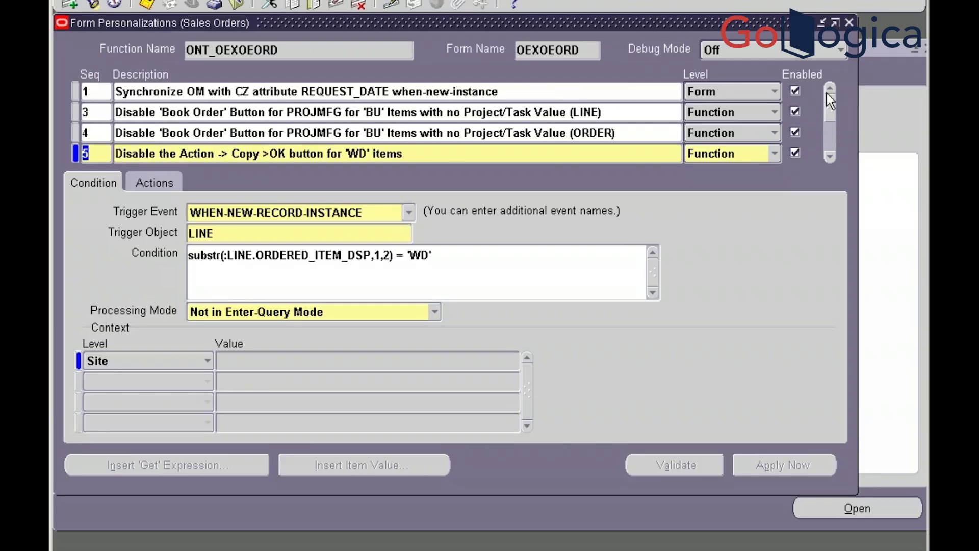
pyautogui.click(828, 155)
pyautogui.click(829, 155)
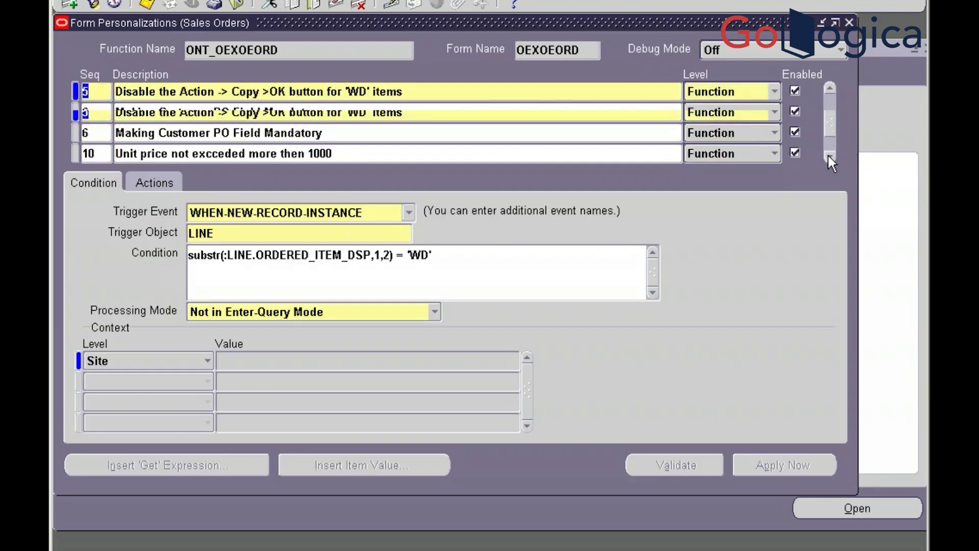
pyautogui.click(829, 155)
pyautogui.click(829, 155)
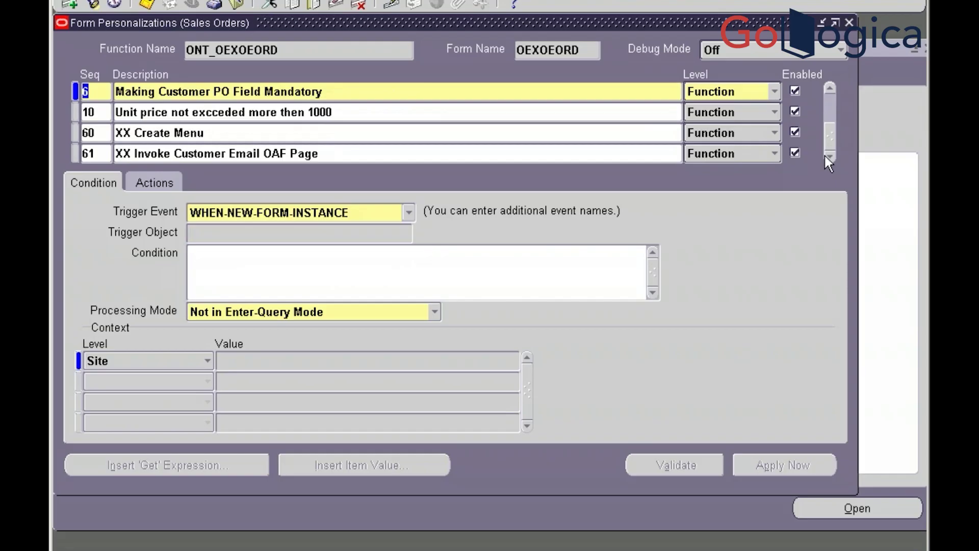
# Examine the condition and both property actions of the "Making Customer PO Field Mandatory" personalization
pyautogui.click(353, 95)
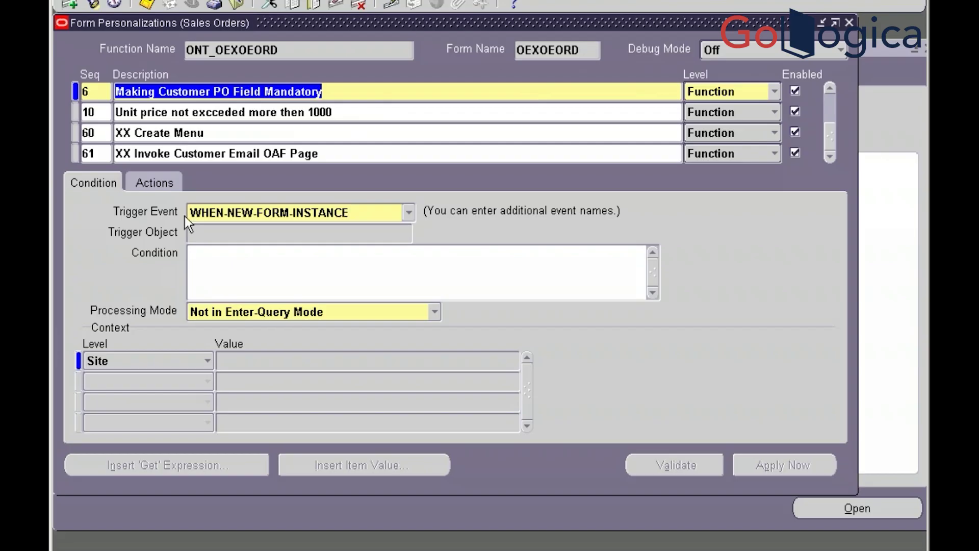
pyautogui.click(155, 182)
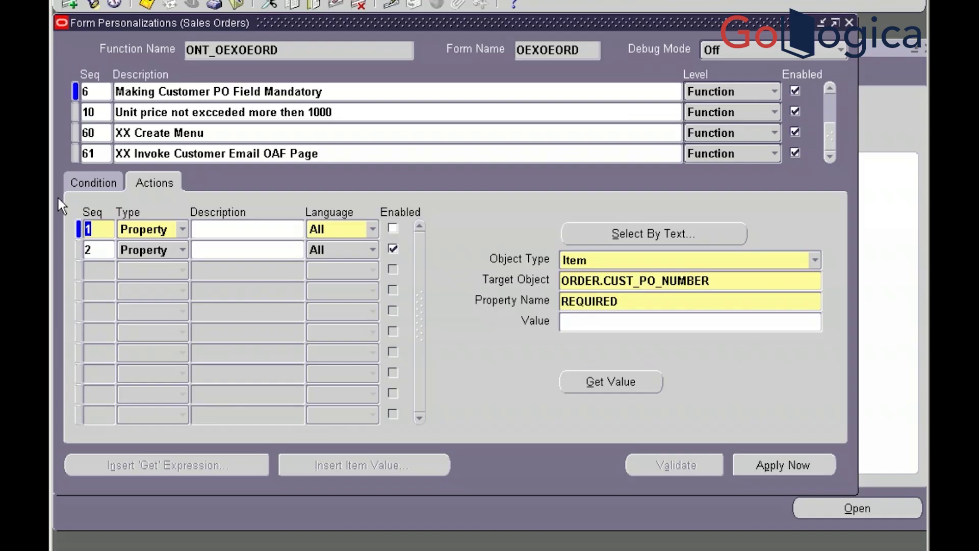
pyautogui.click(226, 250)
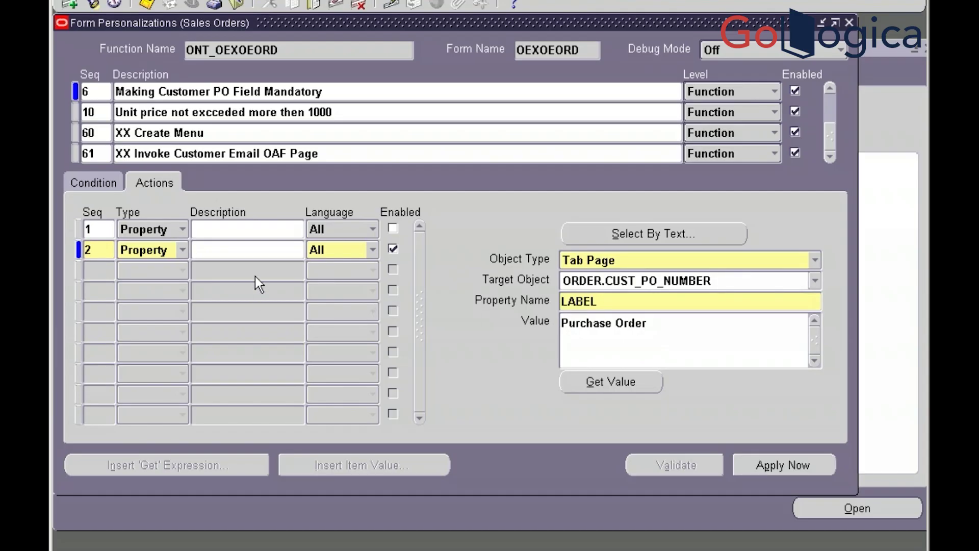
pyautogui.click(246, 225)
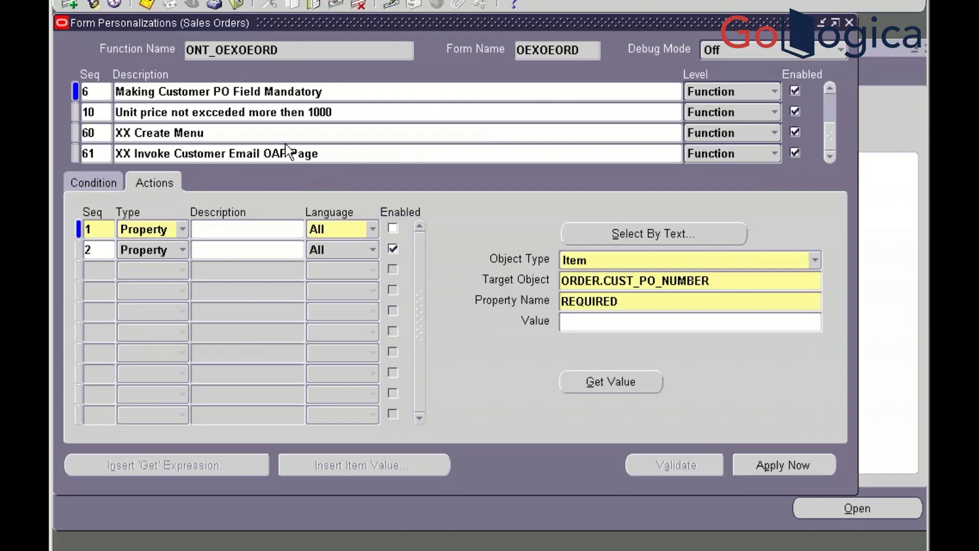
# Add a new personalization after the last record with sequence 62 and the description "Make the Price List is Mandatroy"
pyautogui.click(180, 154)
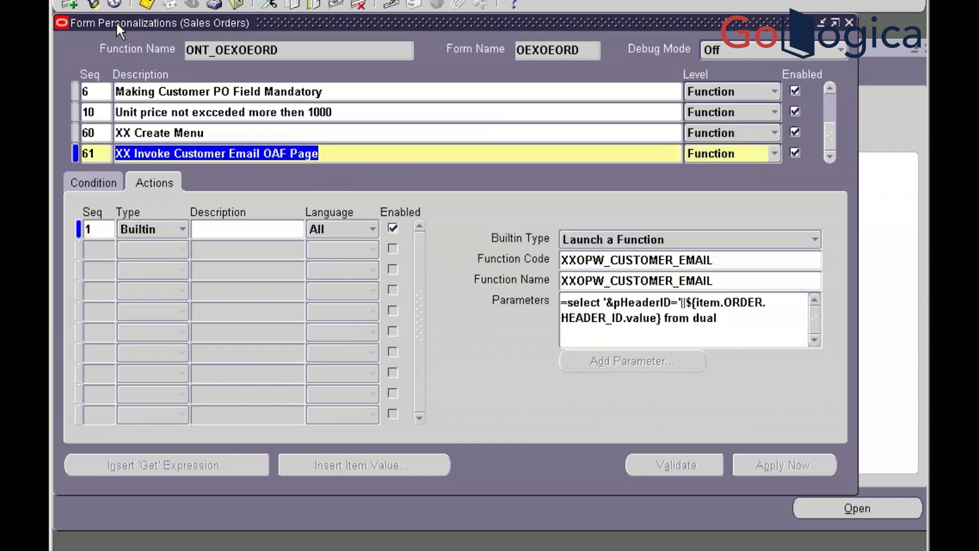
pyautogui.click(71, 4)
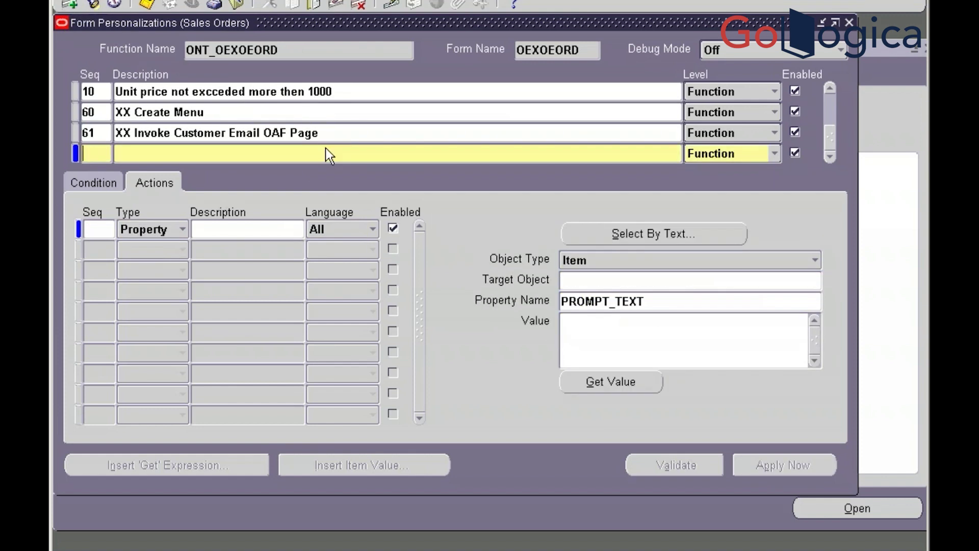
pyautogui.write('6')
pyautogui.write('2')
pyautogui.write('Mad')
pyautogui.press('BackSpace')
pyautogui.write('ke the Price')
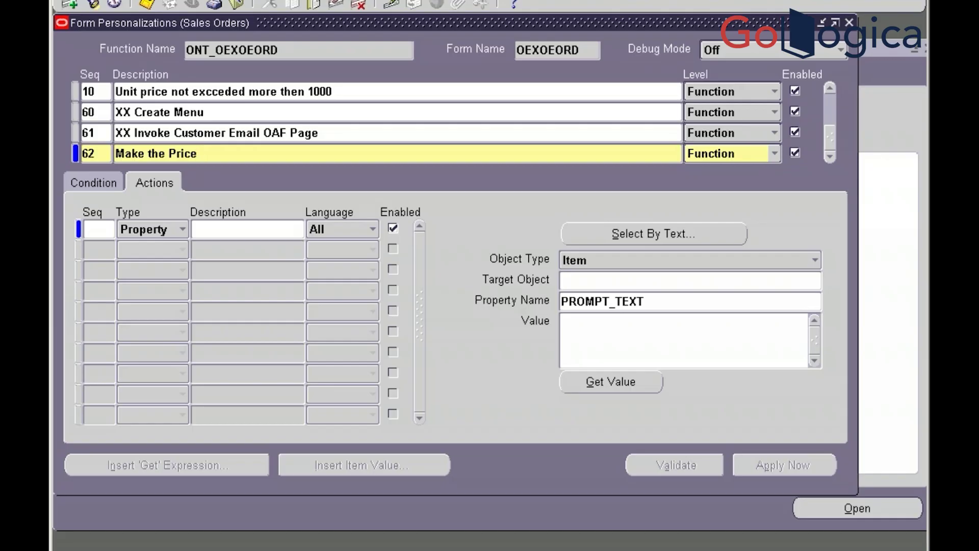
pyautogui.write(' List is Manadatroy')
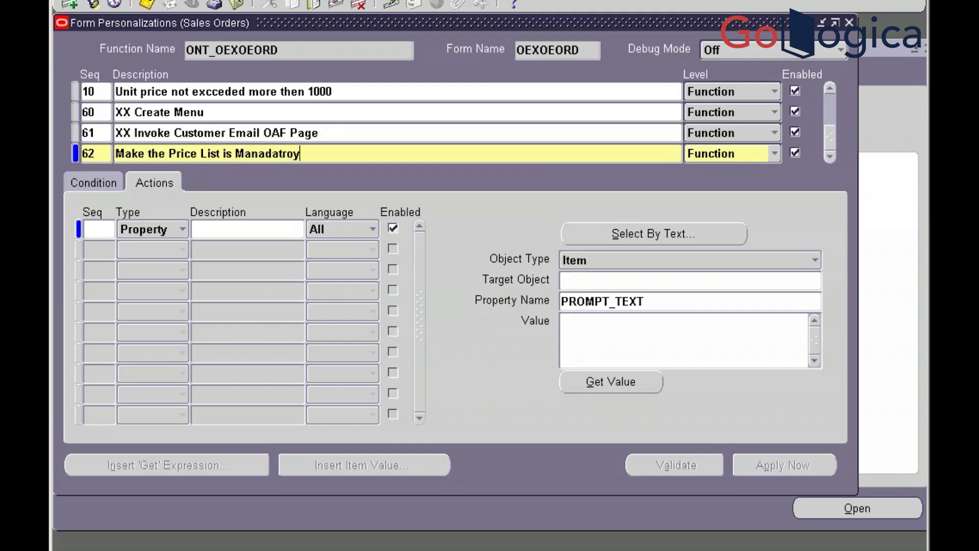
pyautogui.press('BackSpace')
pyautogui.press('BackSpace')
pyautogui.press('BackSpace')
pyautogui.press('BackSpace')
pyautogui.press('BackSpace')
pyautogui.press('BackSpace')
pyautogui.press('BackSpace')
pyautogui.write('datroy')
# Check personalization 62's condition and give it a property action with sequence 10 and the description "Price List Mandatory"
pyautogui.click(88, 182)
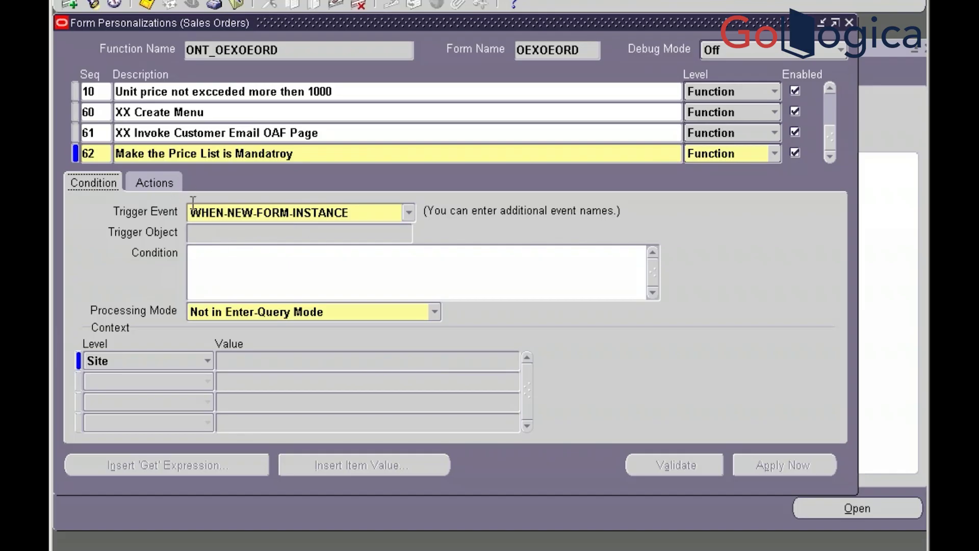
pyautogui.click(154, 182)
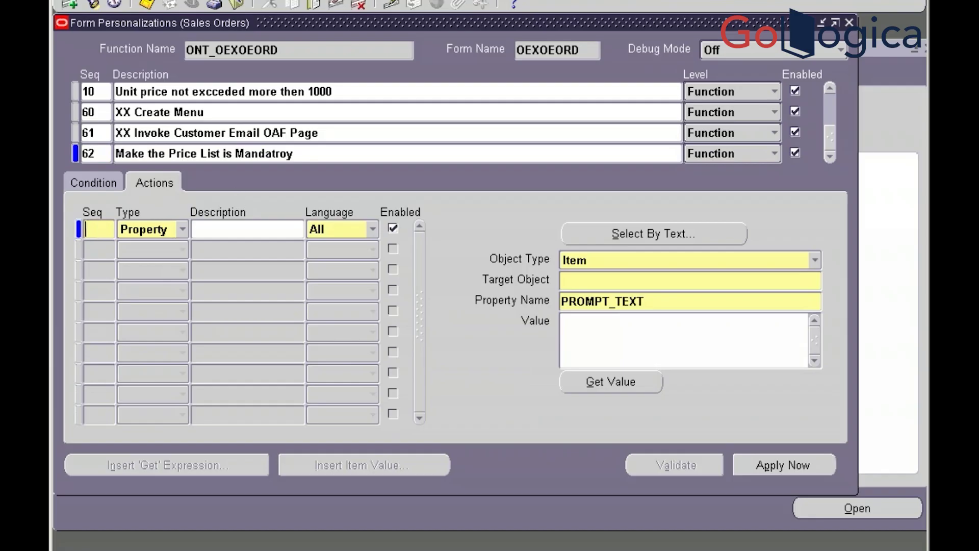
pyautogui.write('10')
pyautogui.press('Tab')
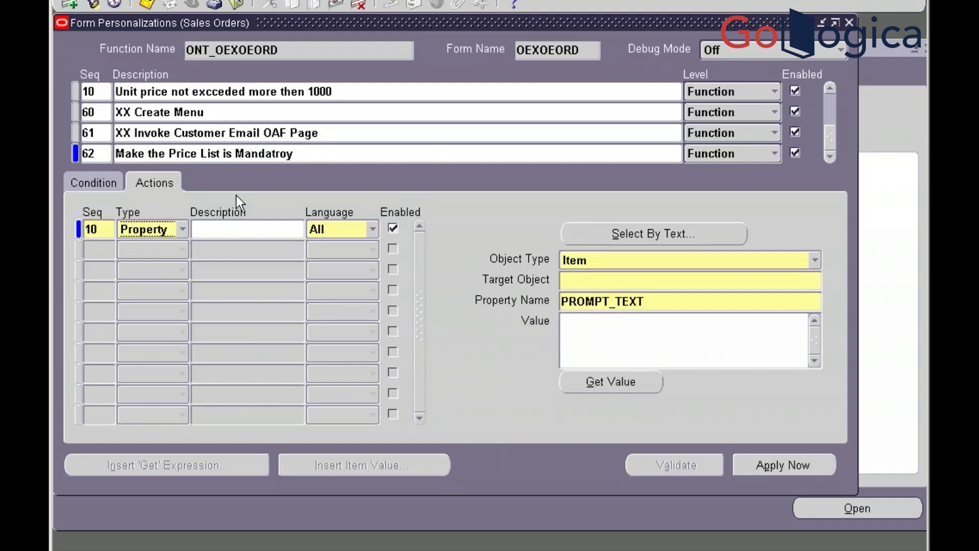
pyautogui.press('Tab')
pyautogui.write('P')
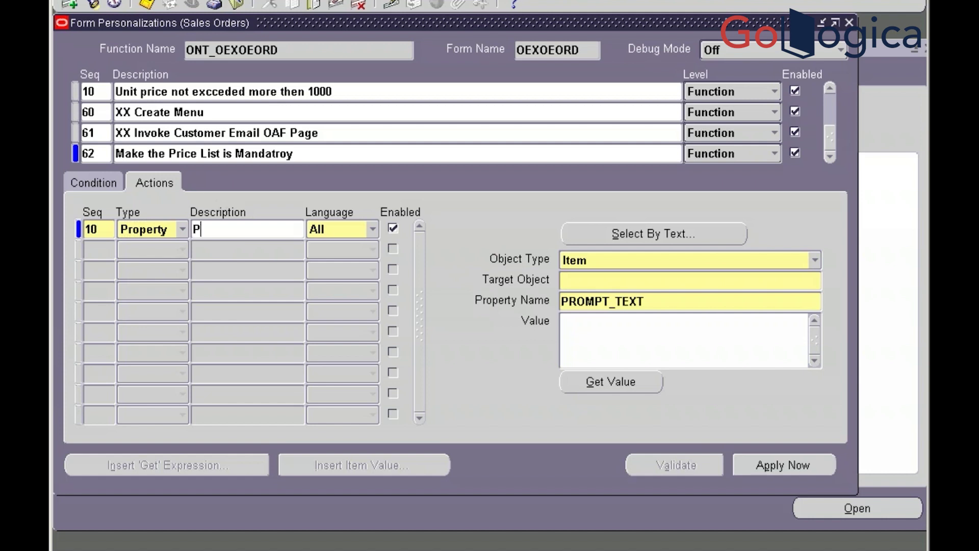
pyautogui.write('rice List Man')
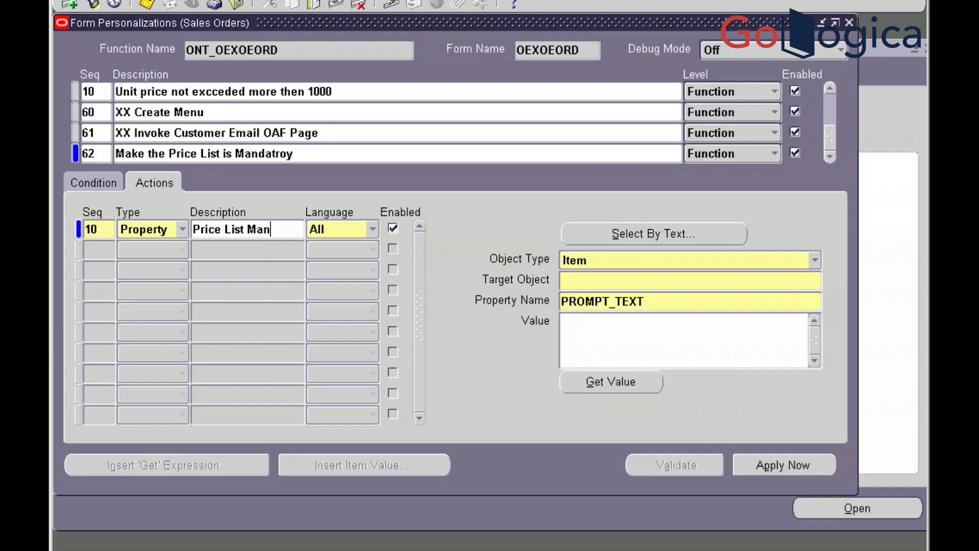
pyautogui.write('datory')
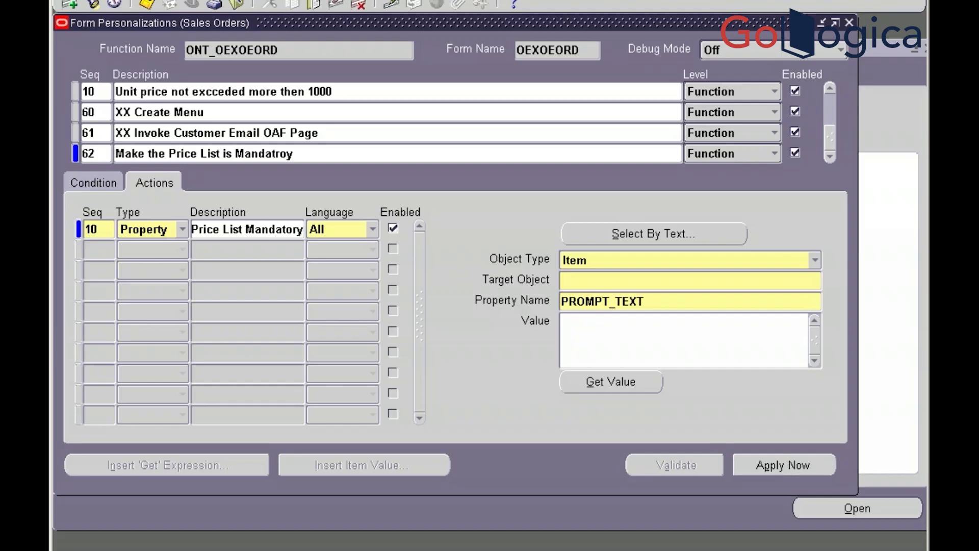
# Set the object type of the Price List Mandatory action to Item
pyautogui.press('Tab')
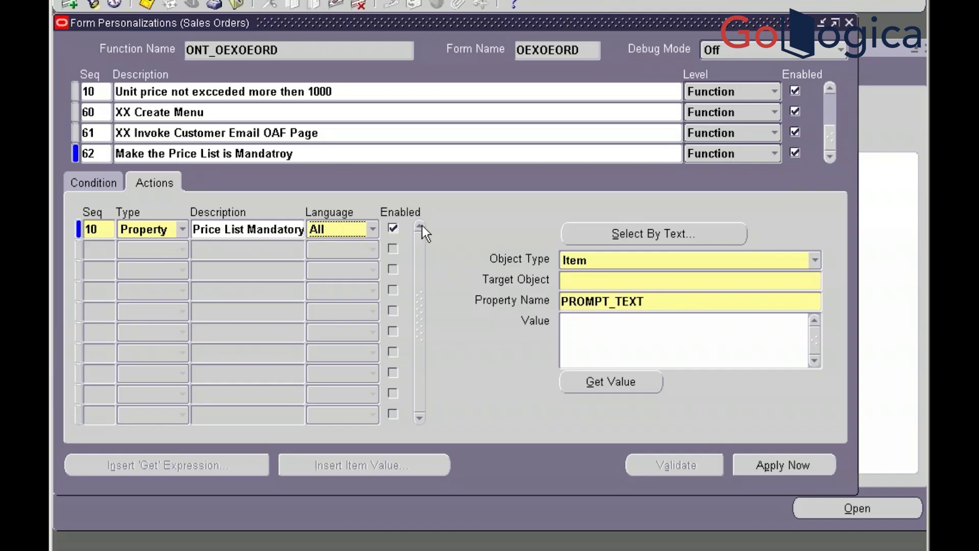
pyautogui.click(596, 283)
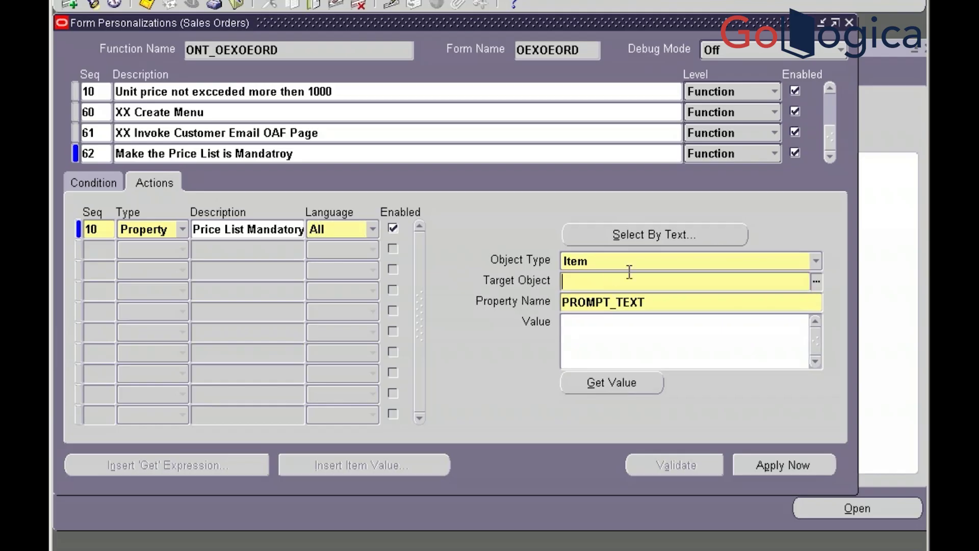
pyautogui.click(816, 284)
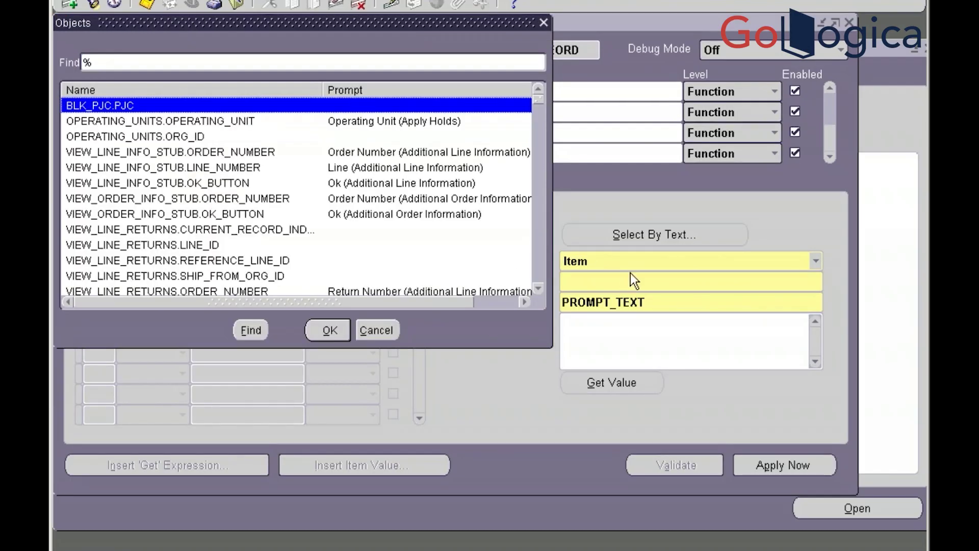
pyautogui.click(371, 325)
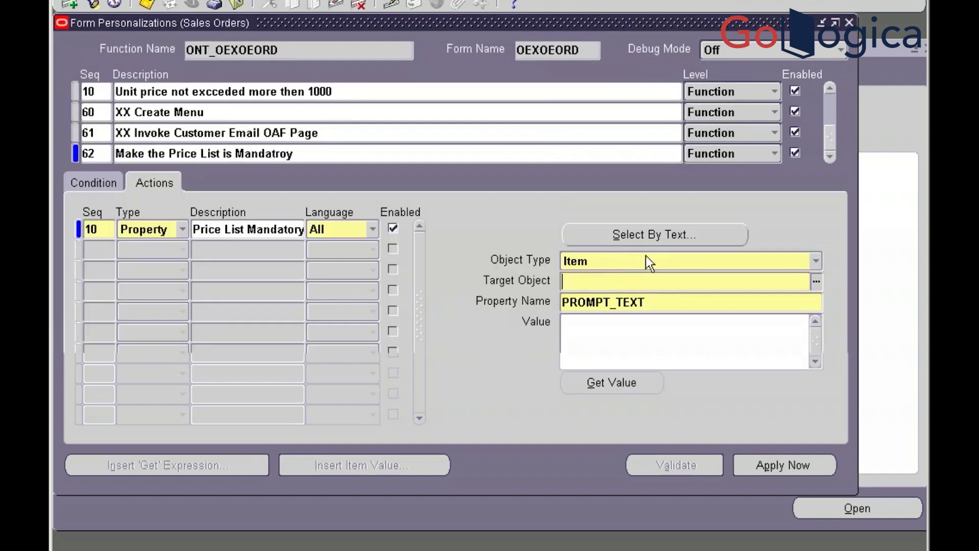
pyautogui.click(816, 262)
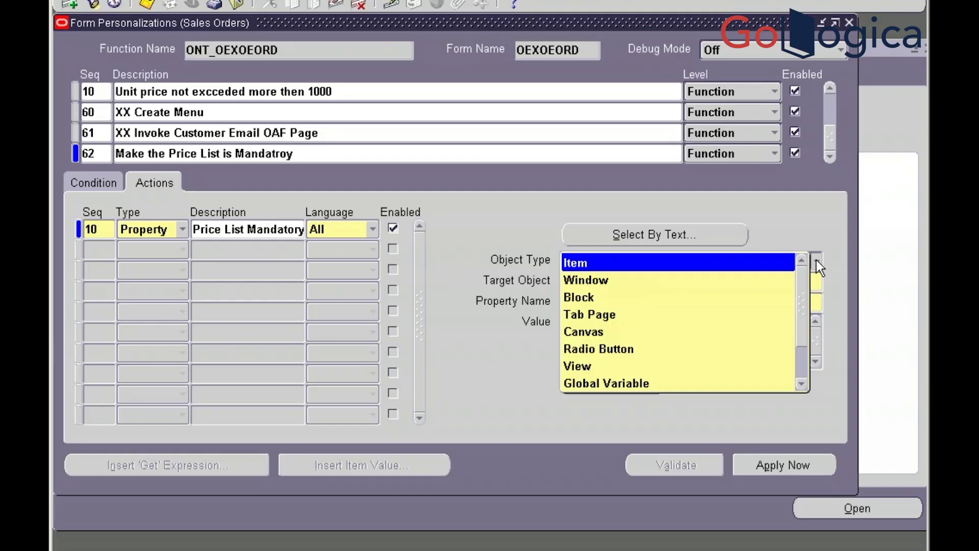
pyautogui.click(755, 263)
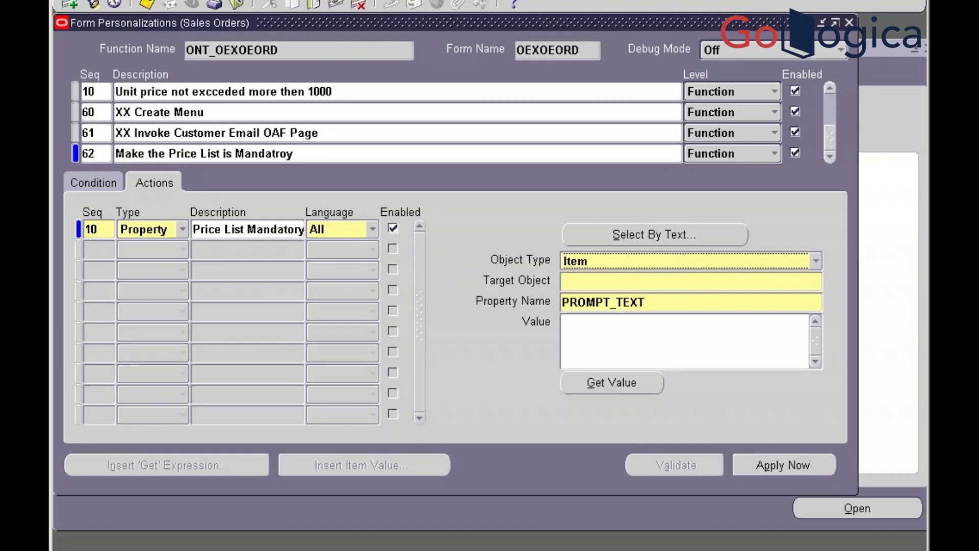
# Filter the target object list by "order" and look through the matching items for the Price List field
pyautogui.click(789, 280)
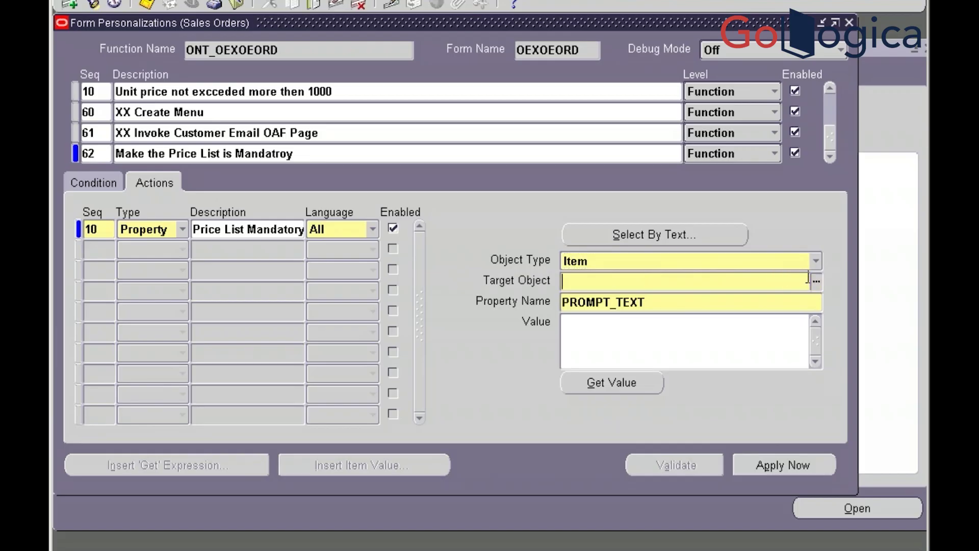
pyautogui.click(816, 281)
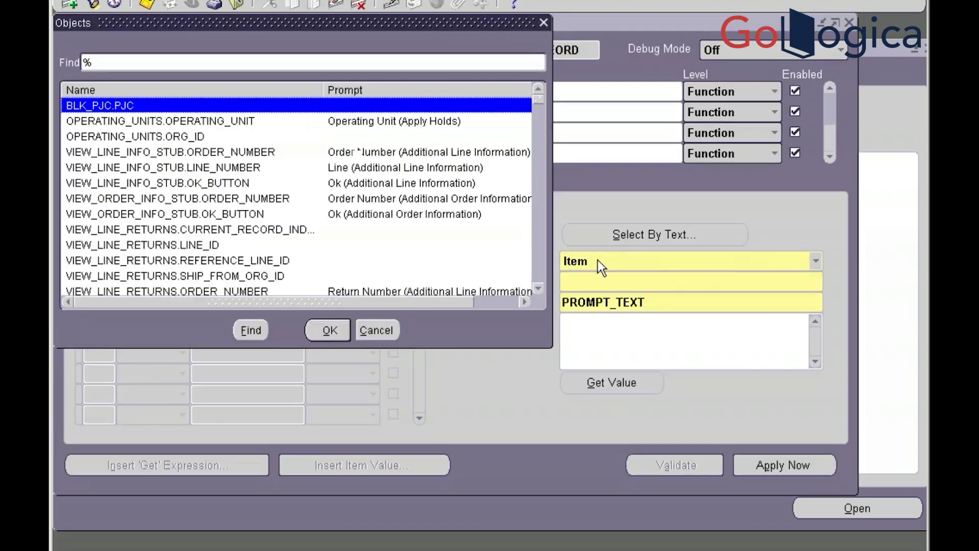
pyautogui.write('orDER')
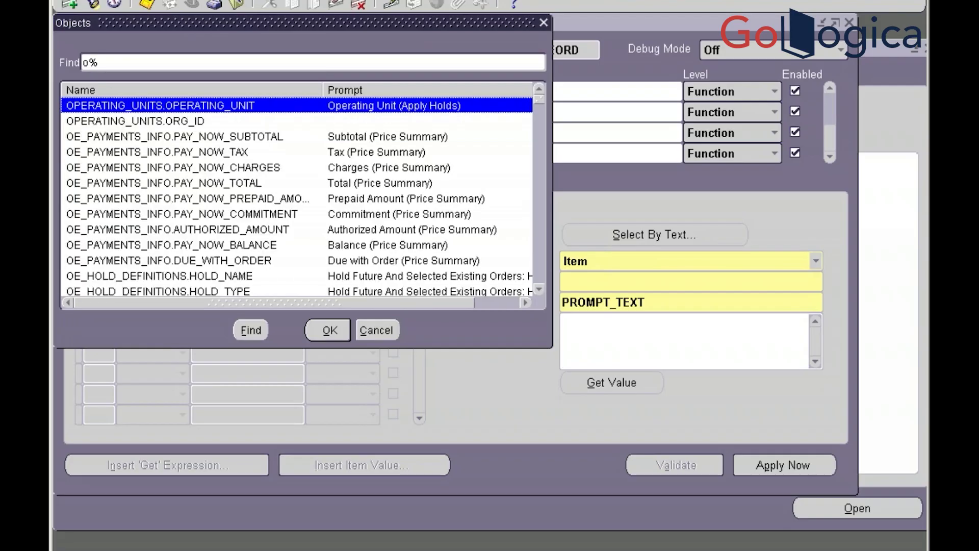
pyautogui.press('Down')
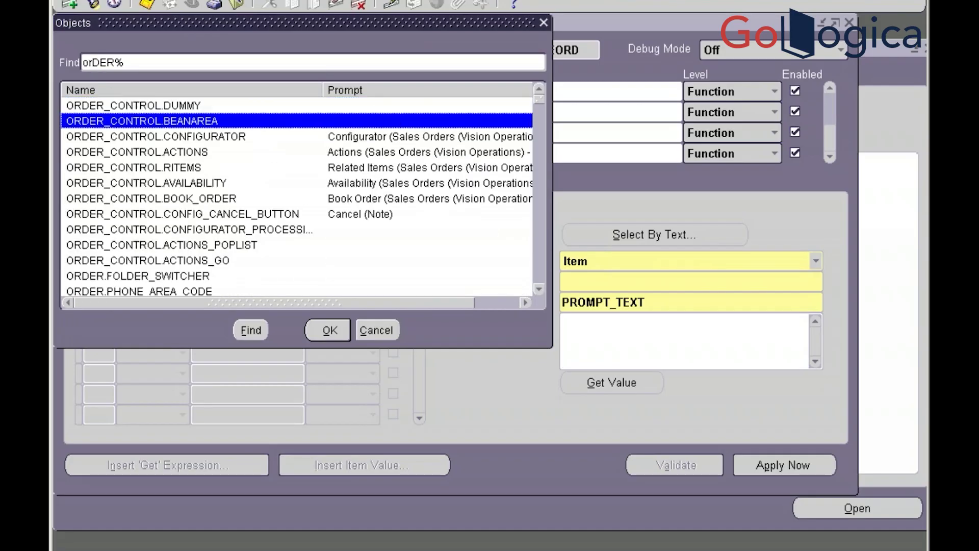
pyautogui.press('Down')
pyautogui.press('Down')
pyautogui.press('Down')
pyautogui.press('Down')
pyautogui.press('Down')
pyautogui.press('Down')
pyautogui.press('Down')
pyautogui.press('Down')
pyautogui.press('Down')
pyautogui.press('Down')
pyautogui.press('Down')
pyautogui.press('Down')
pyautogui.press('Down')
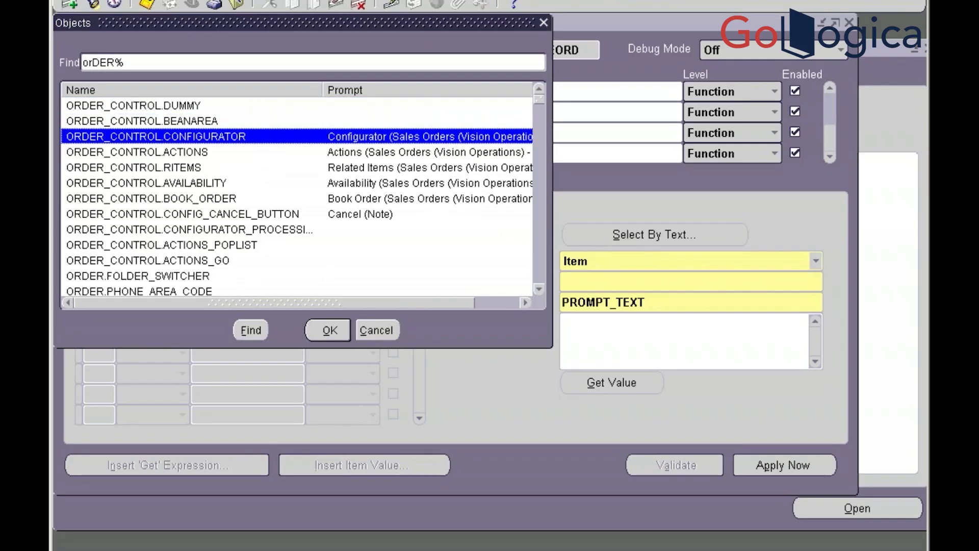
pyautogui.press('Down')
pyautogui.press('Down')
pyautogui.press('Down')
pyautogui.press('Down')
pyautogui.press('Down')
pyautogui.press('Down')
pyautogui.press('Down')
pyautogui.press('Down')
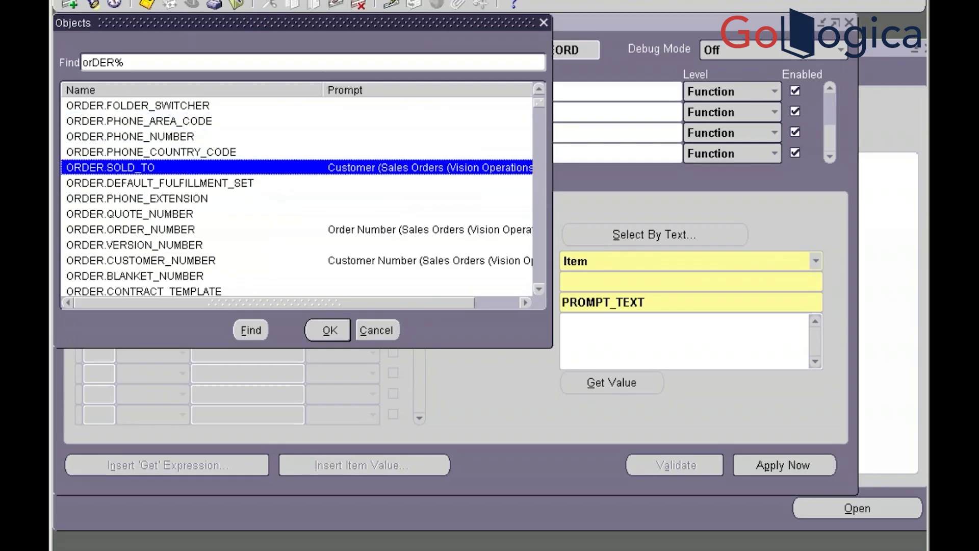
pyautogui.press('Down')
pyautogui.press('Down')
pyautogui.press('Down')
pyautogui.press('Down')
pyautogui.press('Down')
pyautogui.press('Down')
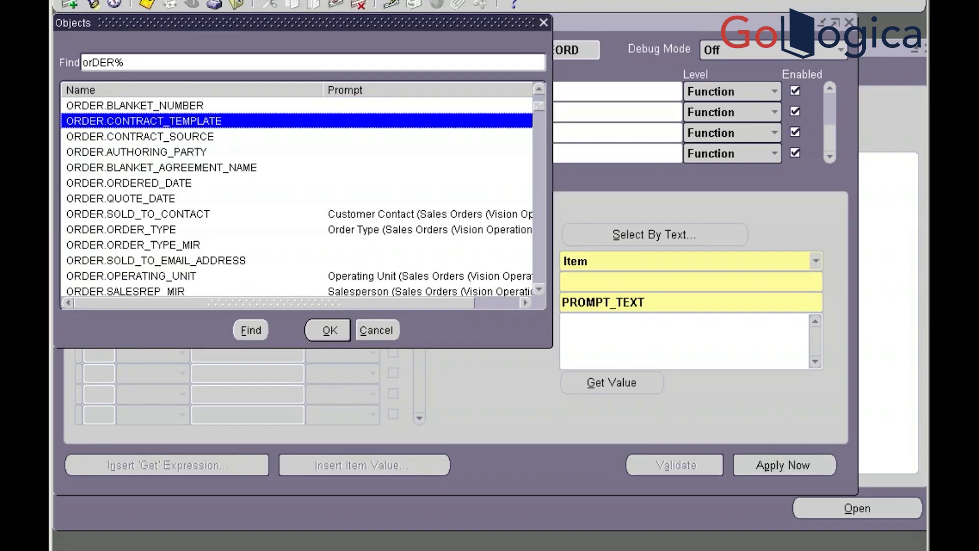
pyautogui.press('Down')
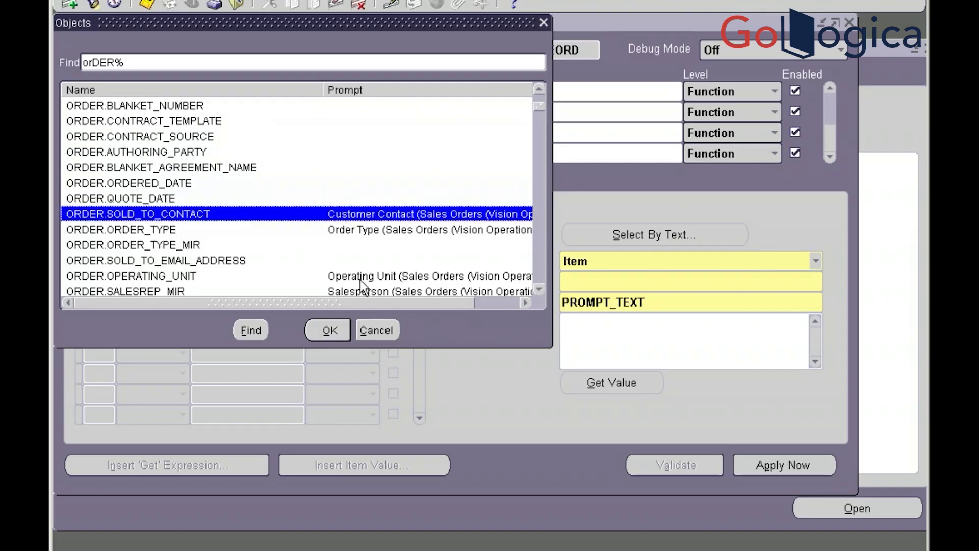
# Narrow the object search to "order%price%" and choose ORDER.PRICE_LIST as the action's target object
pyautogui.click(138, 64)
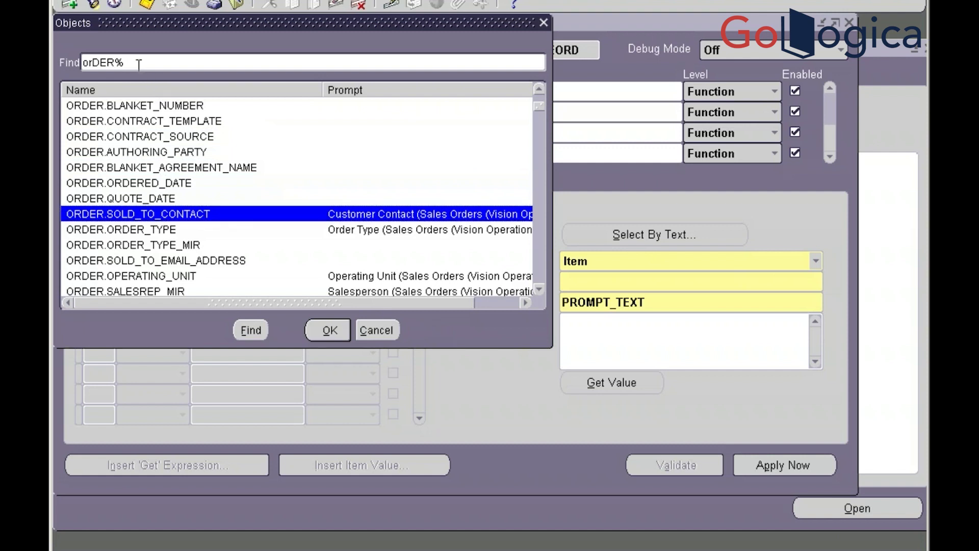
pyautogui.write('price%')
pyautogui.click(250, 330)
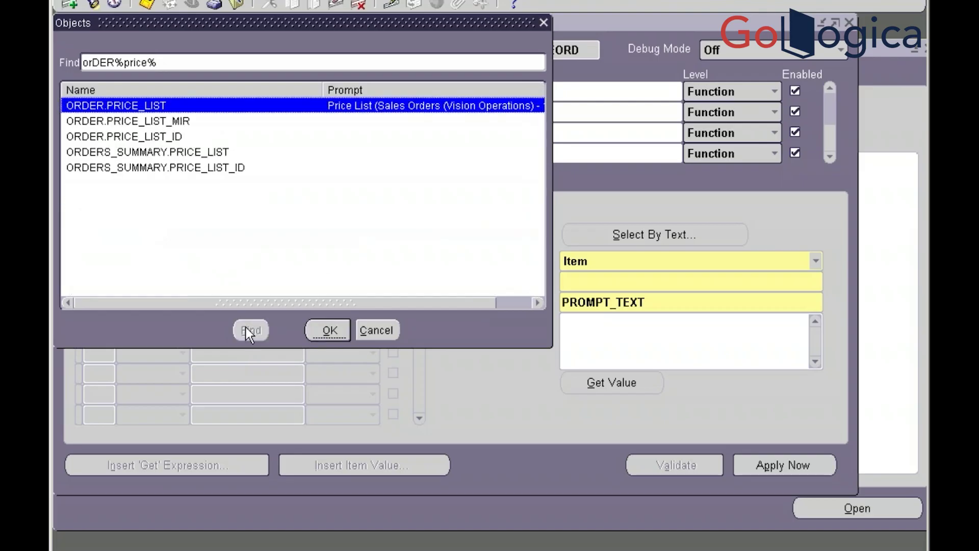
pyautogui.click(326, 332)
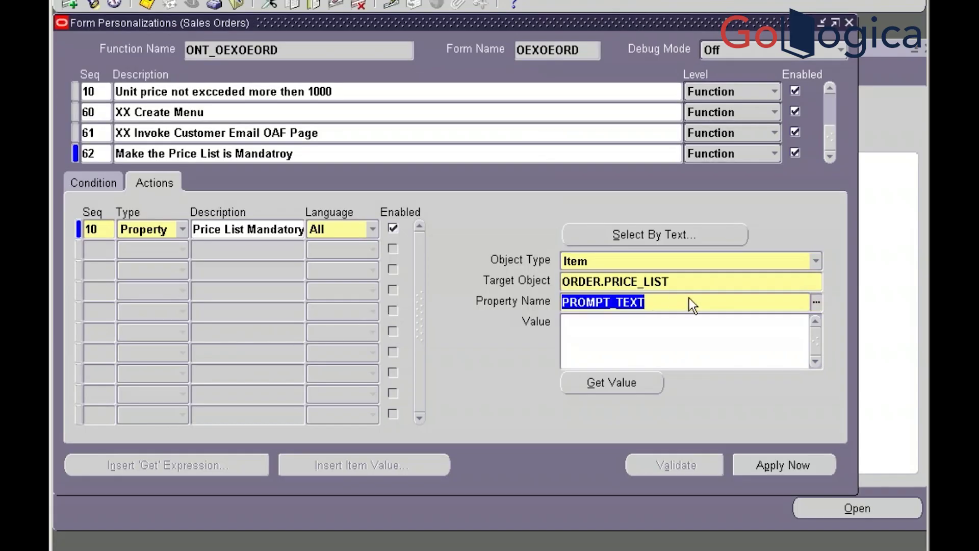
# Set the action's property name to REQUIRED and its value to TRUE
pyautogui.click(817, 303)
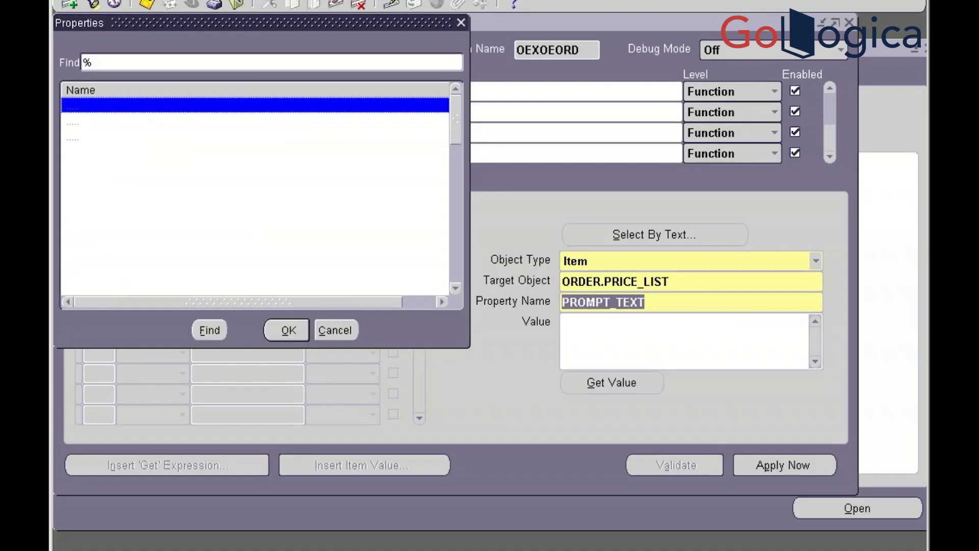
pyautogui.write('rEQUIRED')
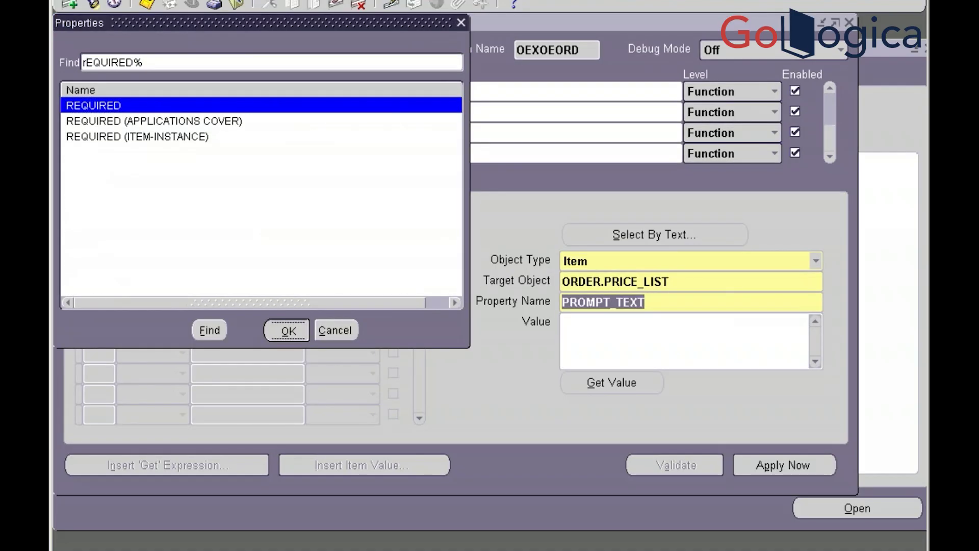
pyautogui.press('Return')
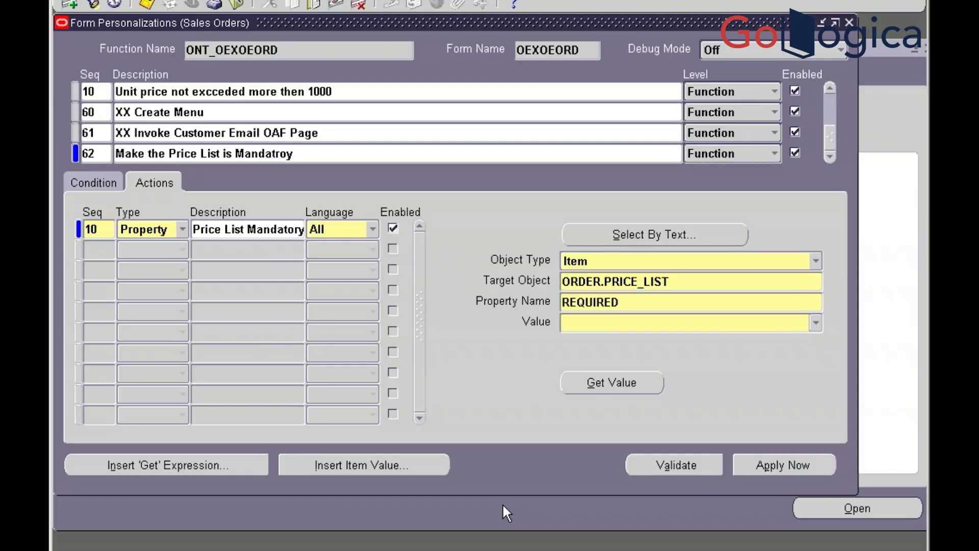
pyautogui.click(816, 322)
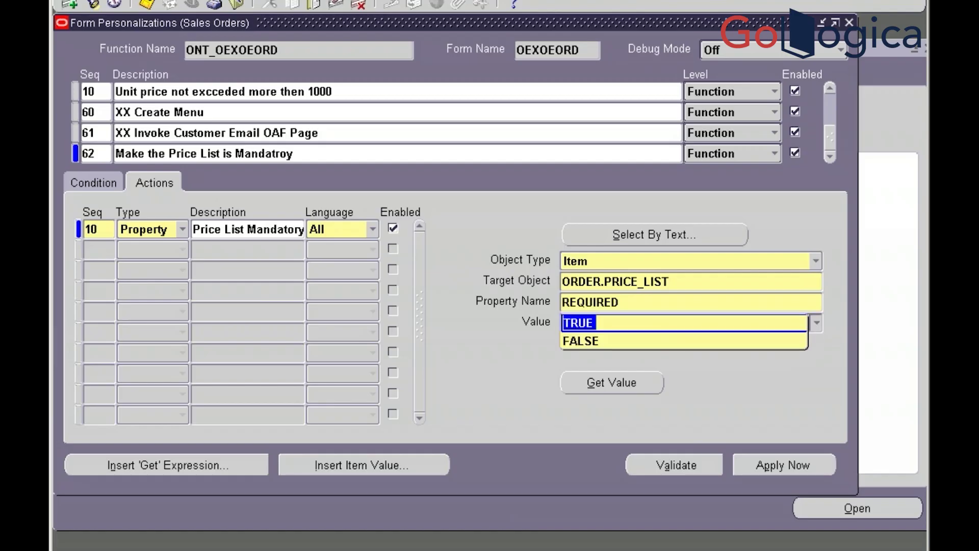
pyautogui.press('Return')
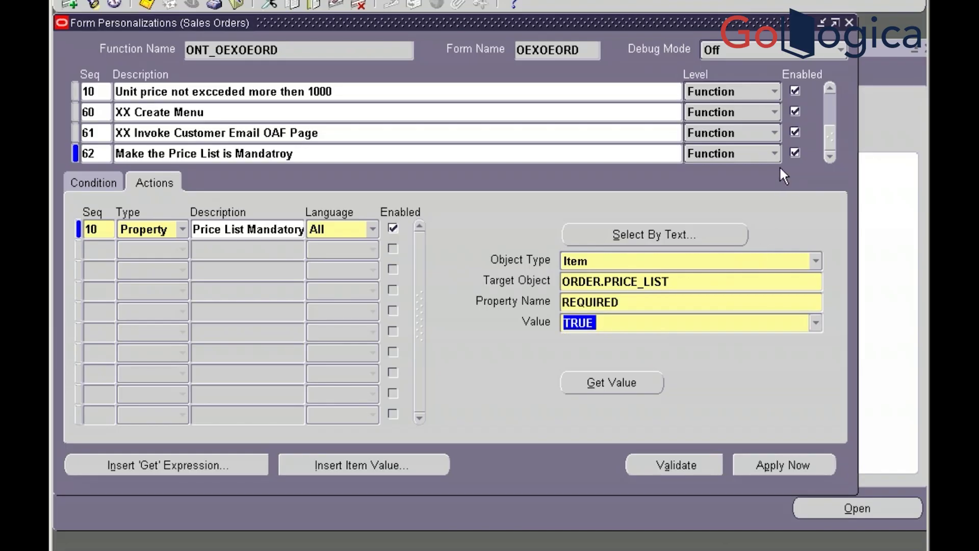
# Close the personalizations and the current sales order, and reopen the Sales Orders form from the Navigator
pyautogui.click(849, 23)
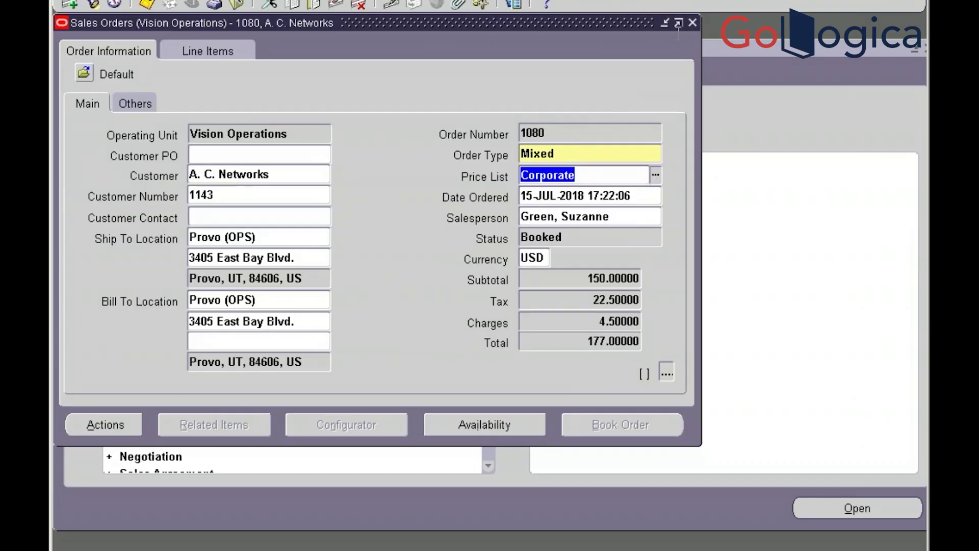
pyautogui.click(693, 22)
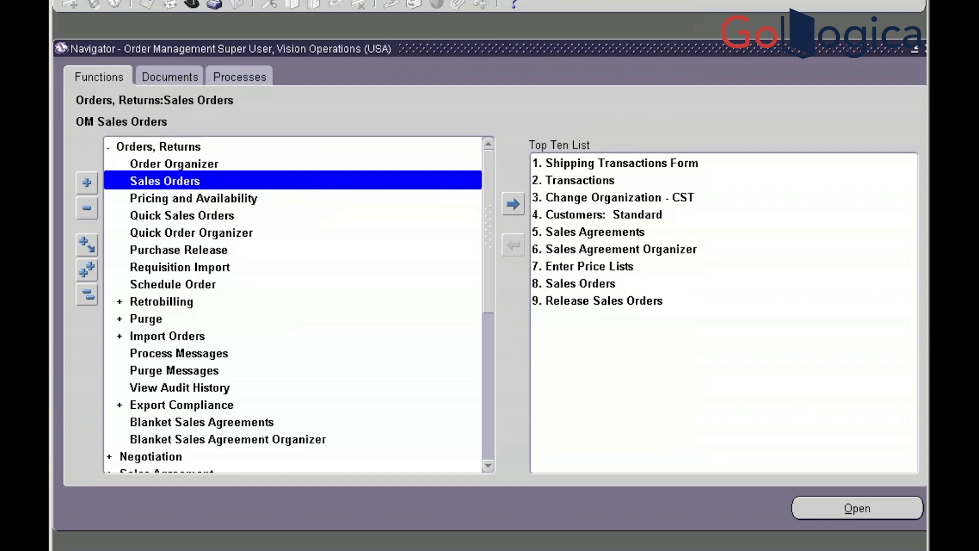
pyautogui.doubleClick(169, 181)
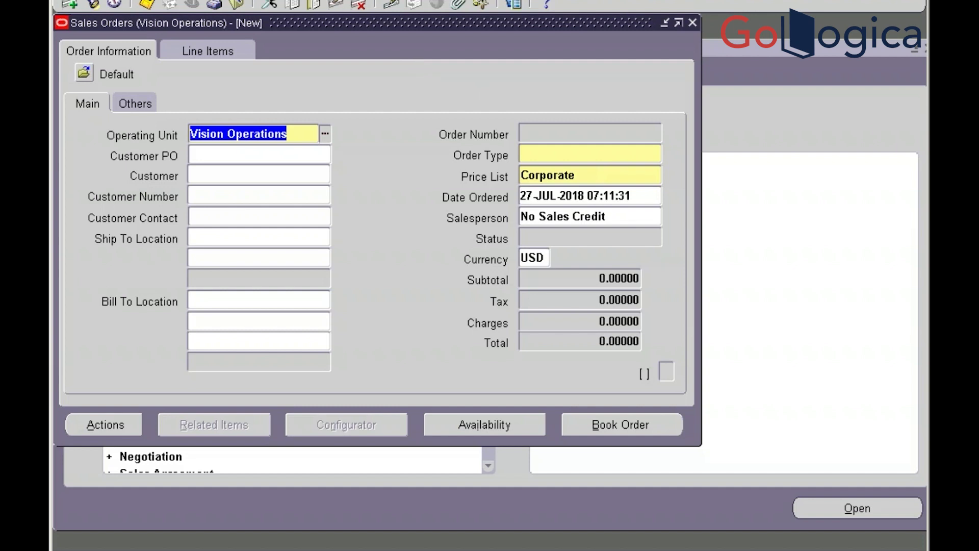
# Examine the block and field name behind the Customer PO field using the Diagnostics Examine function
pyautogui.click(313, 0)
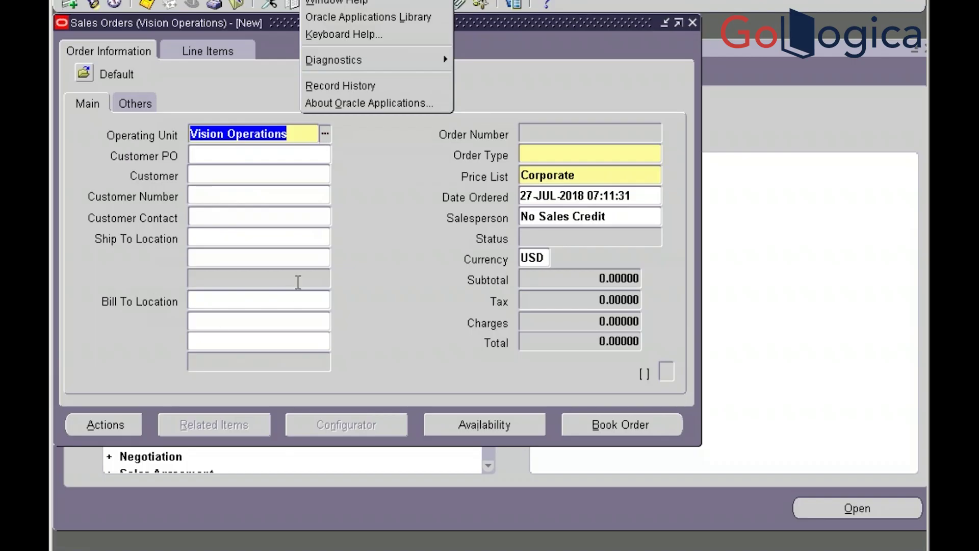
pyautogui.click(409, 283)
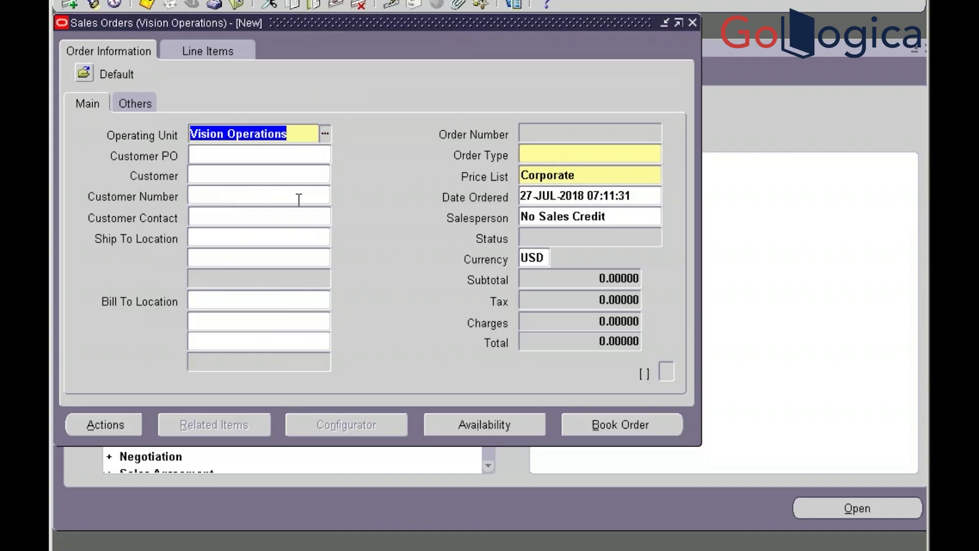
pyautogui.click(207, 154)
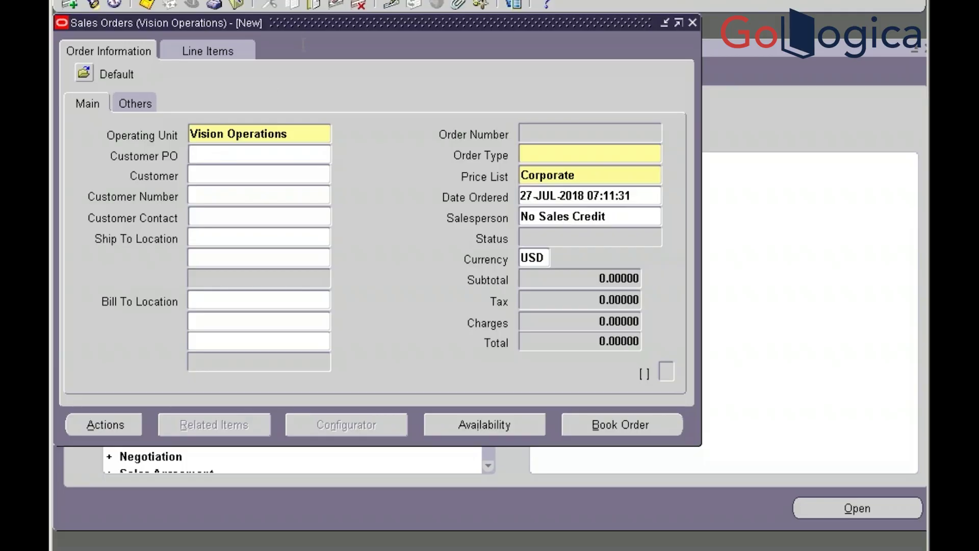
pyautogui.hotkey('alt', 'h')
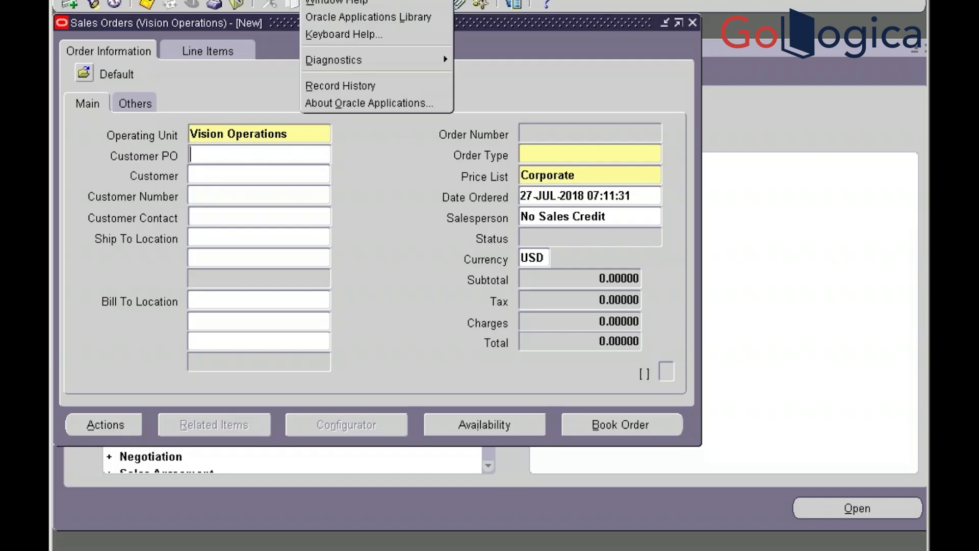
pyautogui.moveTo(357, 54)
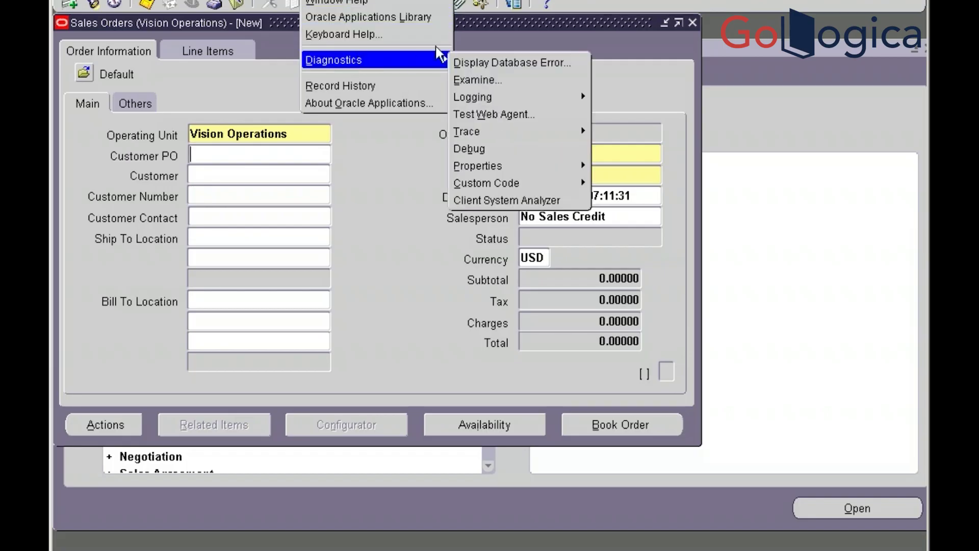
pyautogui.click(464, 79)
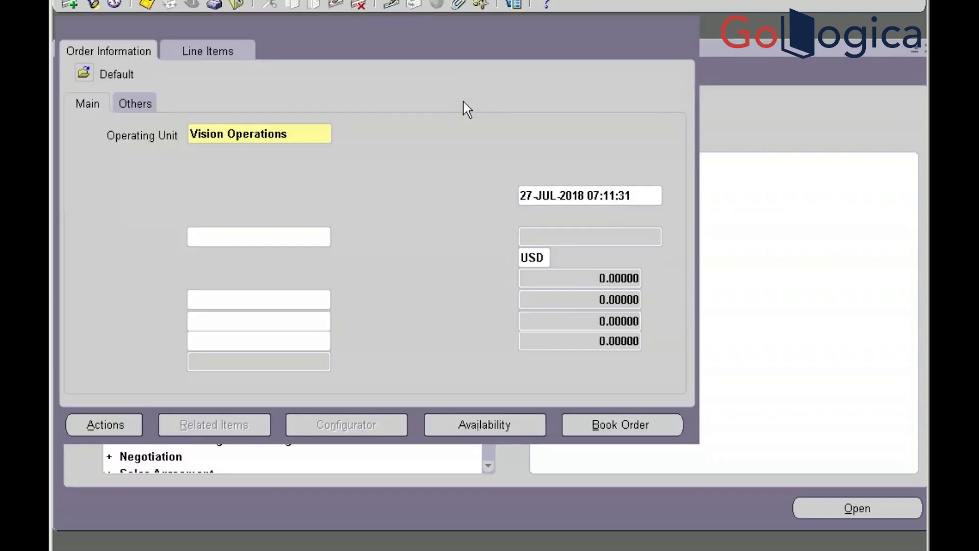
pyautogui.click(523, 257)
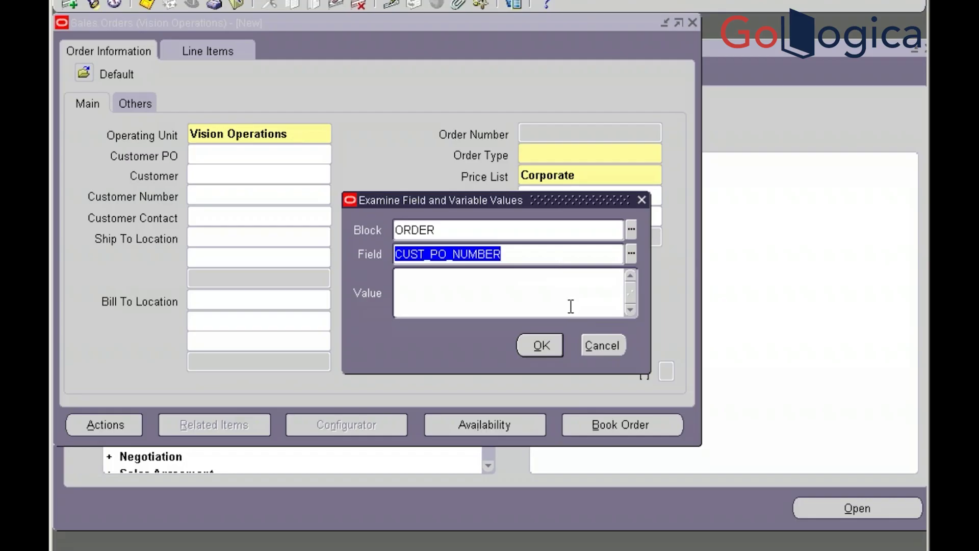
pyautogui.click(599, 349)
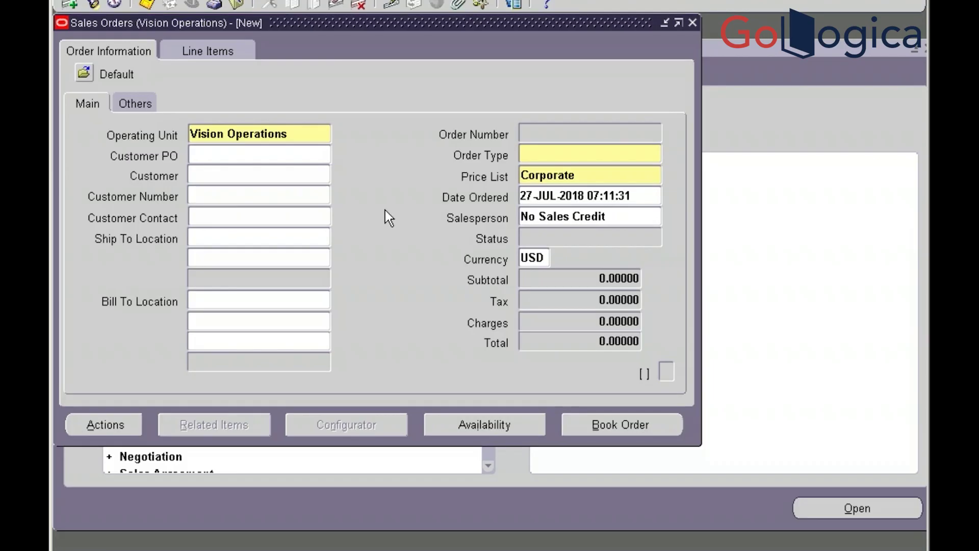
# With the Customer PO field selected, open the form personalizations of the Sales Orders form
pyautogui.click(208, 155)
pyautogui.hotkey('alt', 'h')
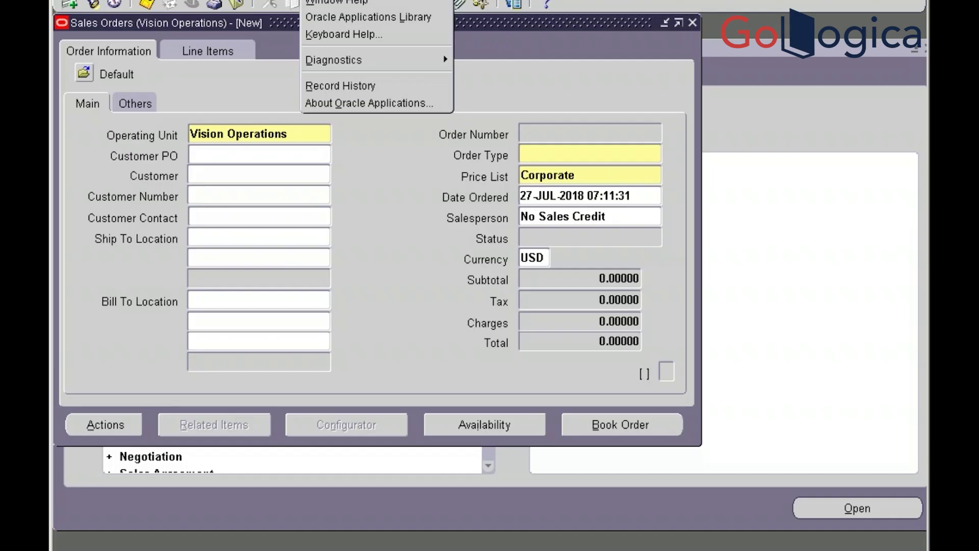
pyautogui.moveTo(408, 62)
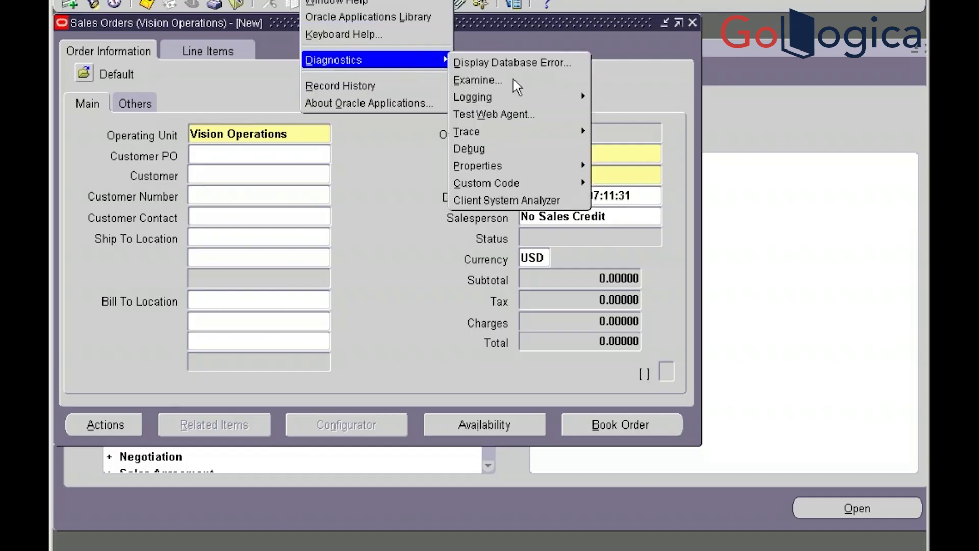
pyautogui.moveTo(545, 191)
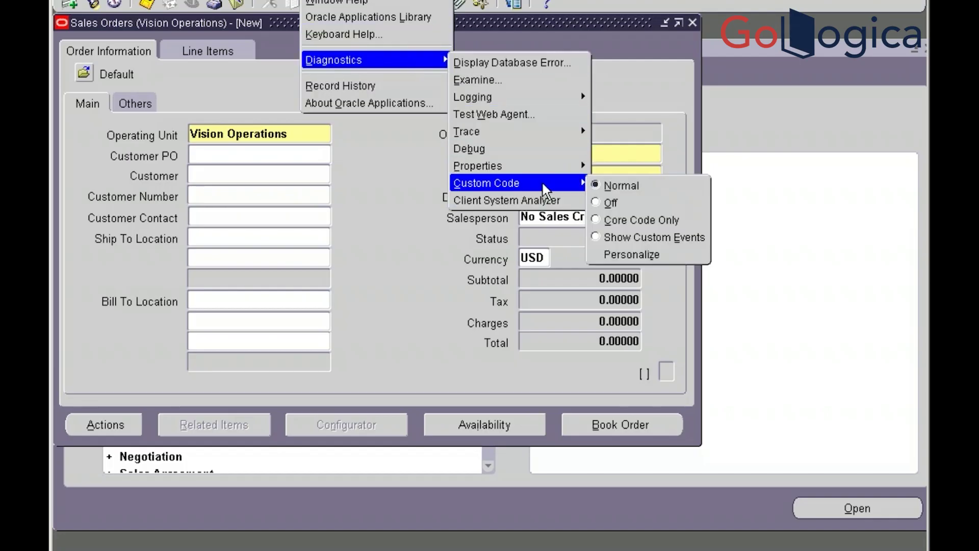
pyautogui.click(632, 254)
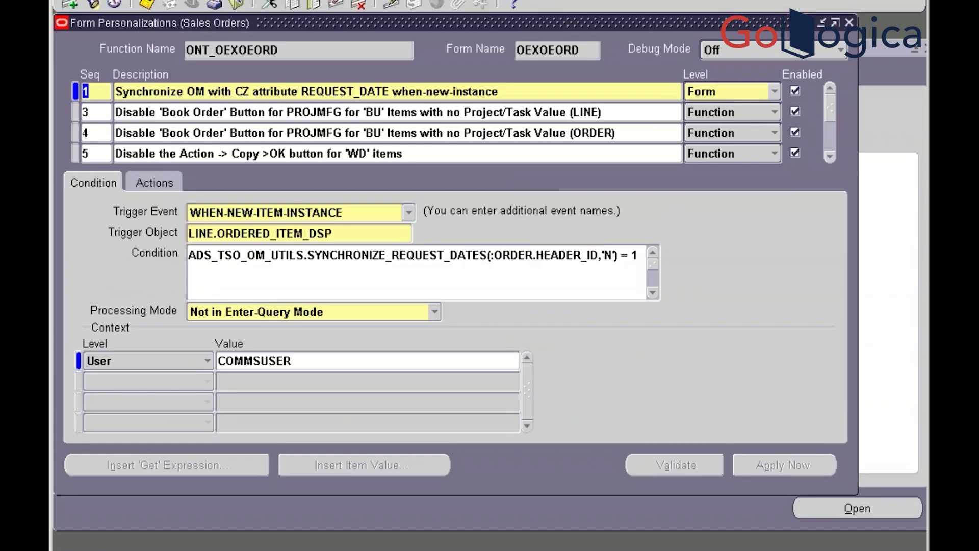
# Add a personalization after the last record, with sequence 63 and description "Customer PO Number Mandatory"
pyautogui.hotkey('alt', 'v')
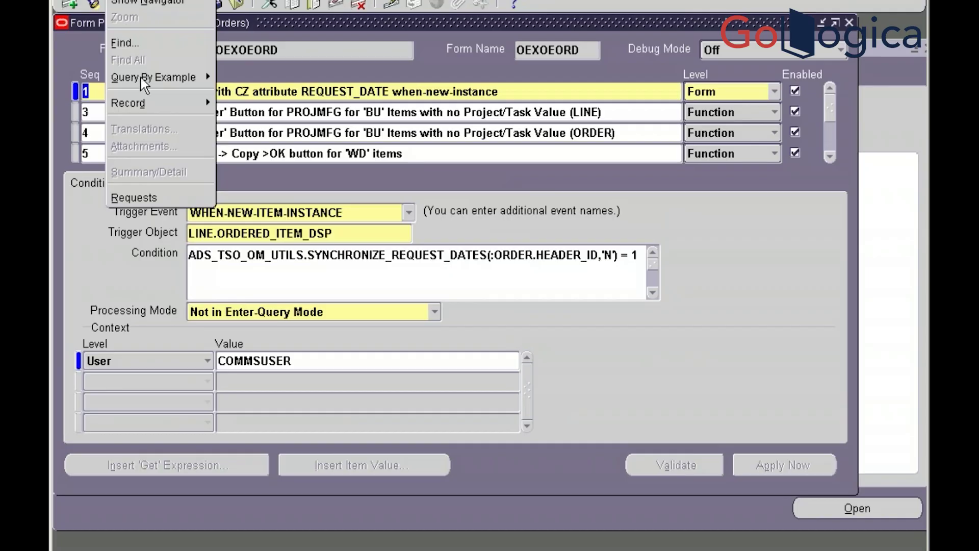
pyautogui.moveTo(158, 107)
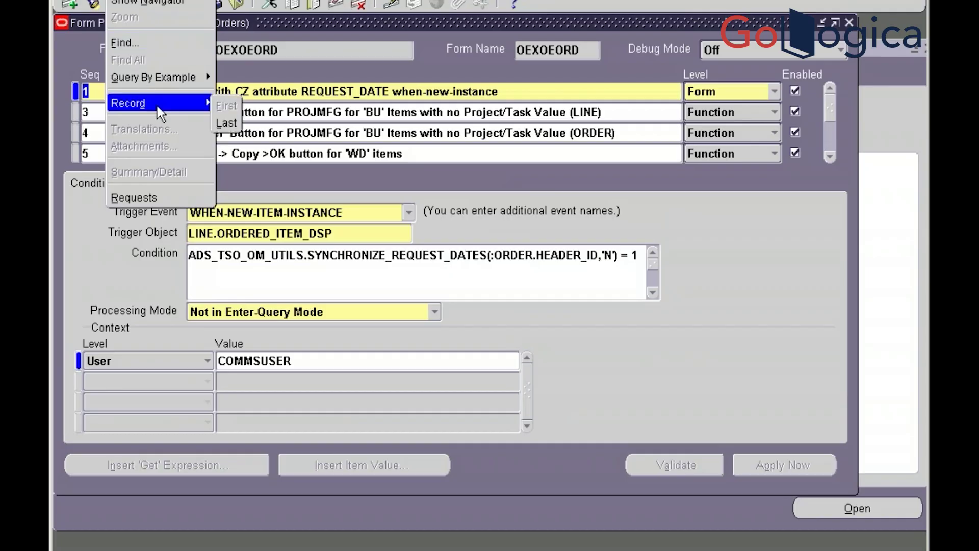
pyautogui.click(227, 123)
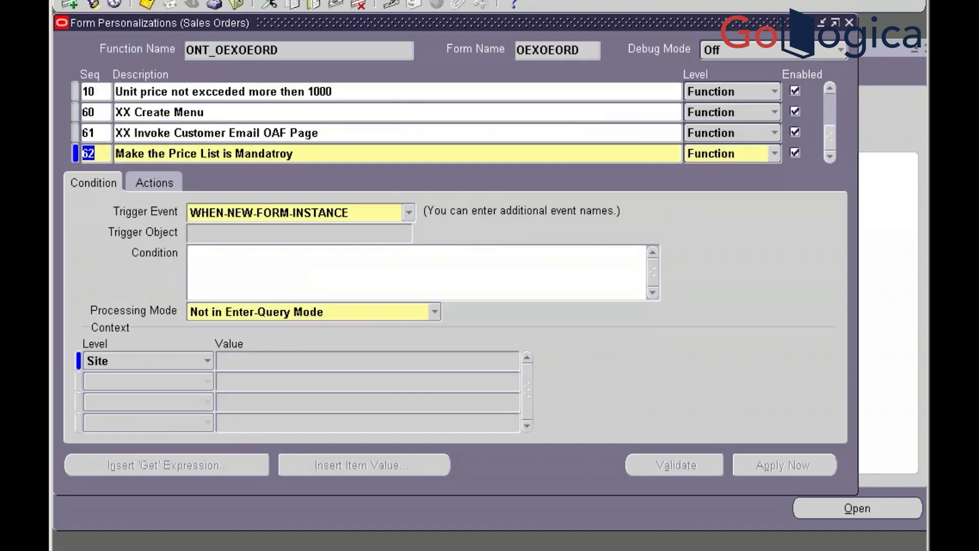
pyautogui.click(72, 5)
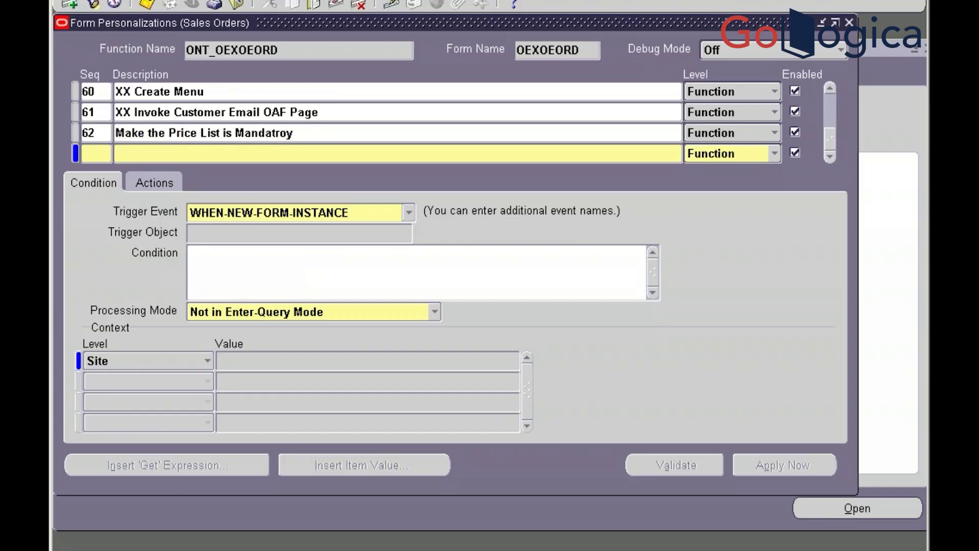
pyautogui.write('6')
pyautogui.write('3')
pyautogui.write('Custo')
pyautogui.write('mer')
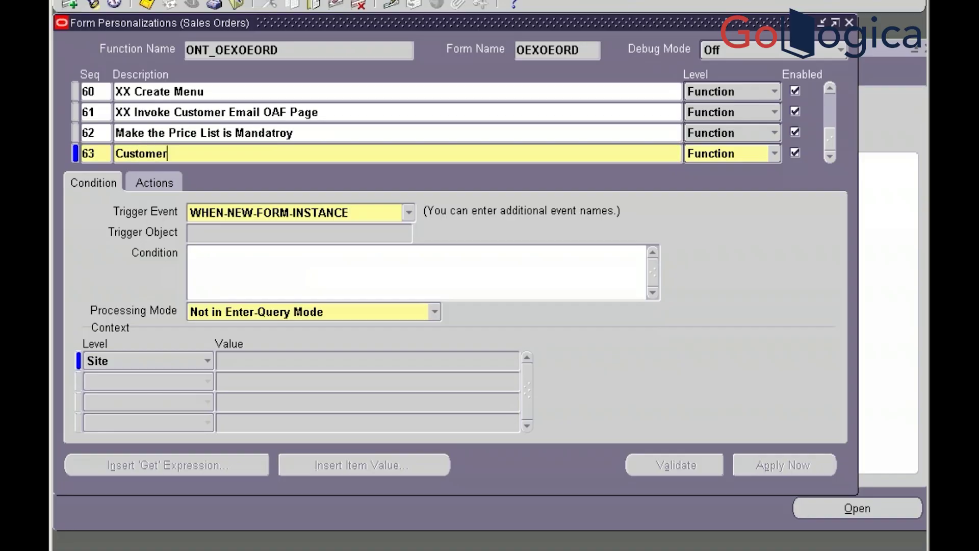
pyautogui.write(' PO Number ')
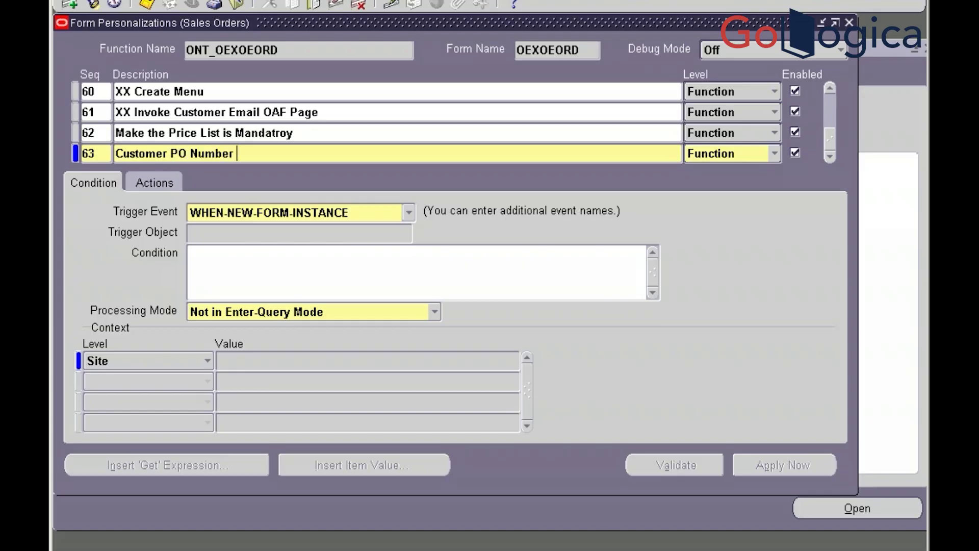
pyautogui.write('Mandatory')
# Add a property action with sequence 10 to the new personalization and target the item ORDER.CUST_PO_NUMBER
pyautogui.click(151, 181)
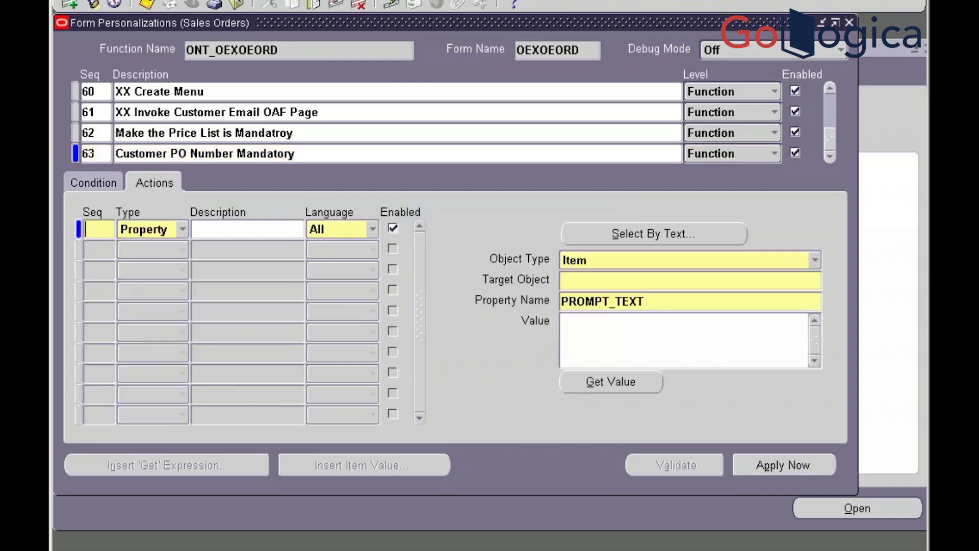
pyautogui.write('10')
pyautogui.click(584, 280)
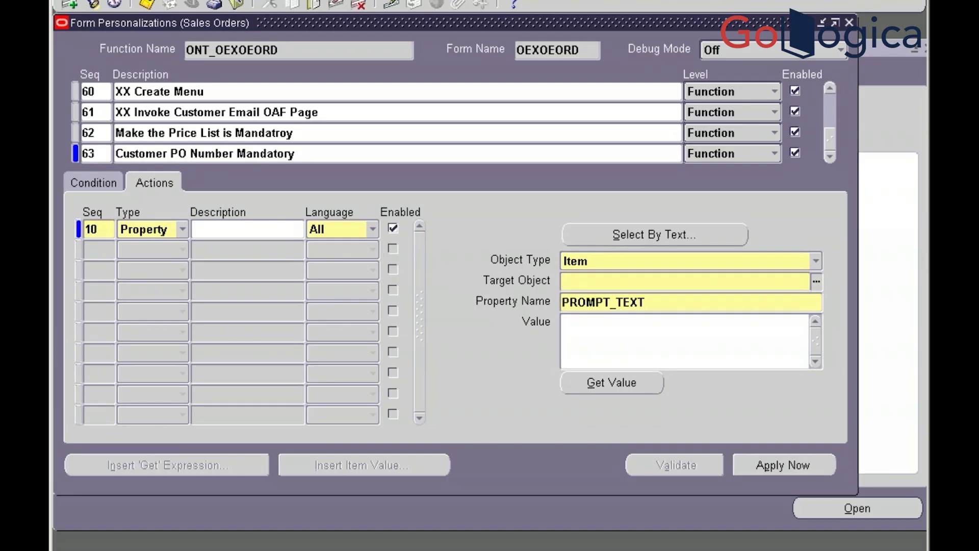
pyautogui.write('ORDER.CUST_PO_NUMBER')
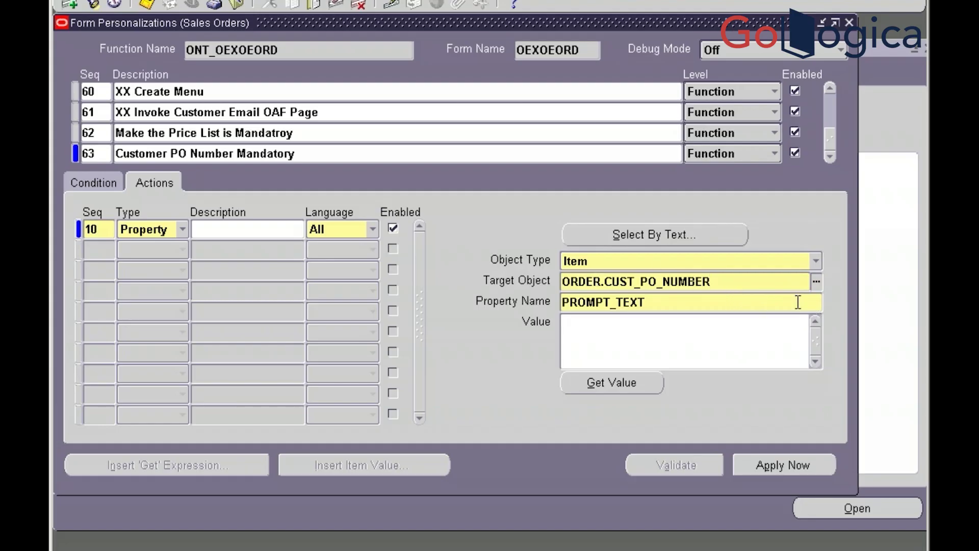
# Set the Customer PO action's property name to REQUIRED and its value to TRUE
pyautogui.click(815, 305)
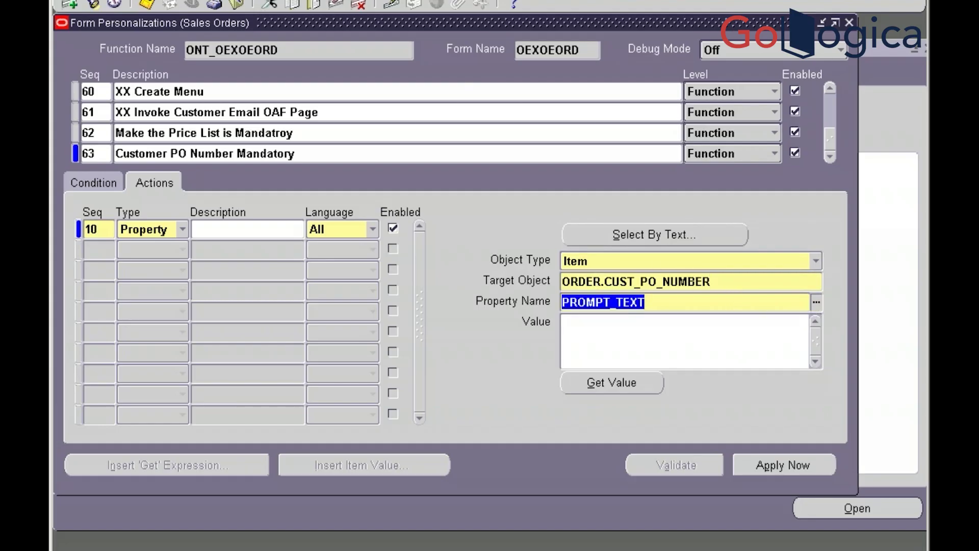
pyautogui.click(816, 302)
pyautogui.write('rEQUIRED%')
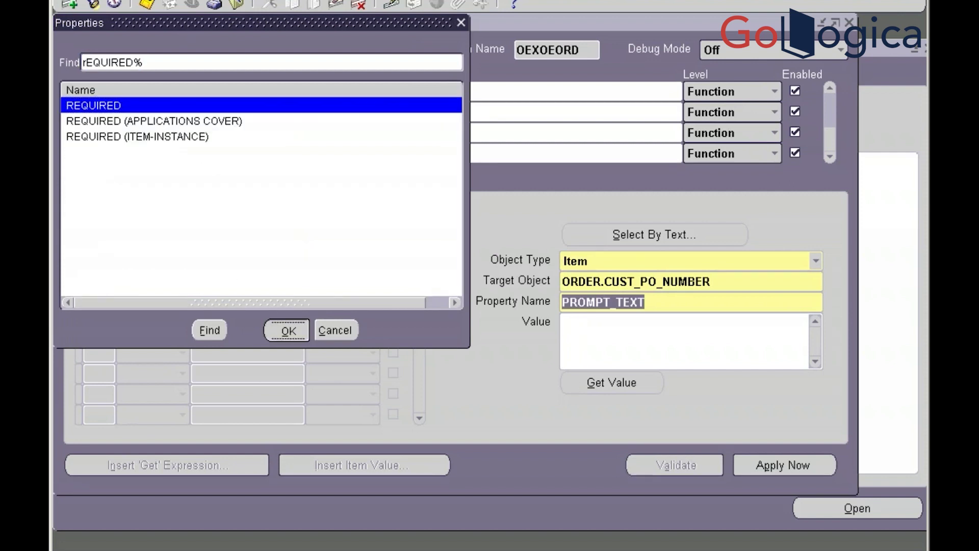
pyautogui.press('Return')
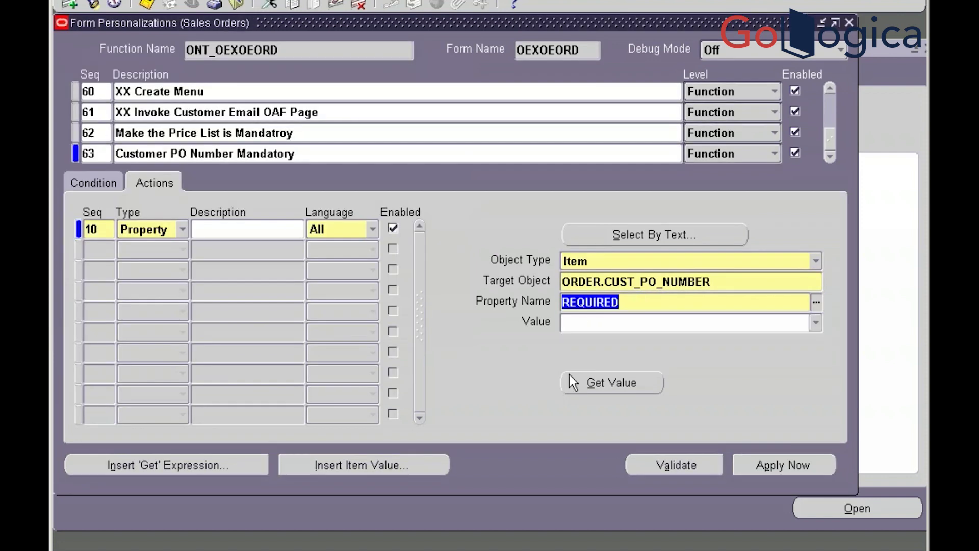
pyautogui.click(816, 324)
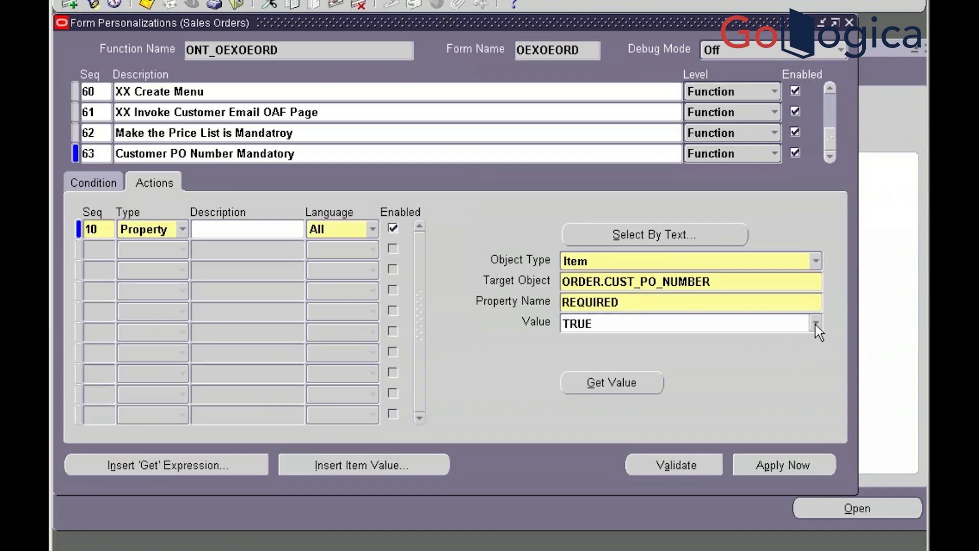
pyautogui.click(712, 323)
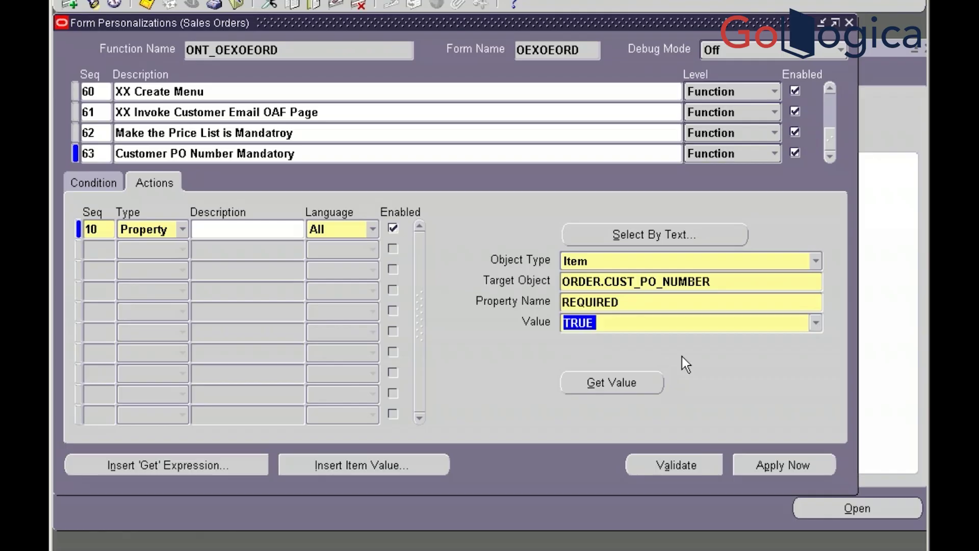
# Close the personalizations and reopen the Sales Orders form, and bring its form personalizations up again
pyautogui.click(850, 23)
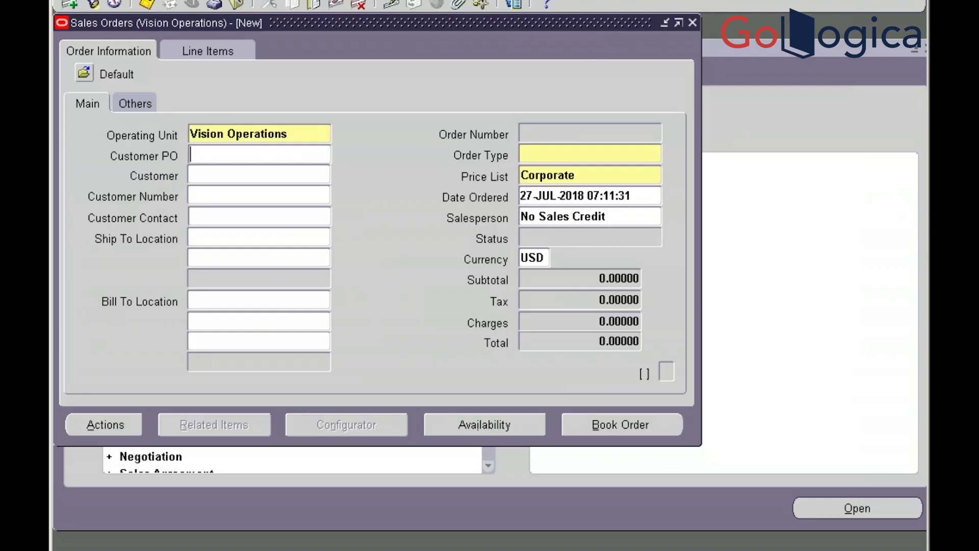
pyautogui.click(692, 22)
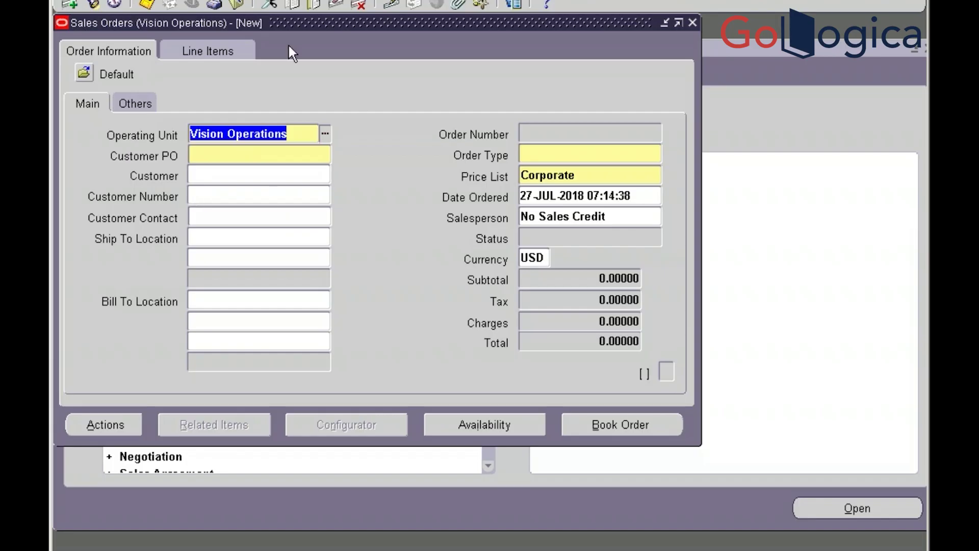
pyautogui.click(303, 1)
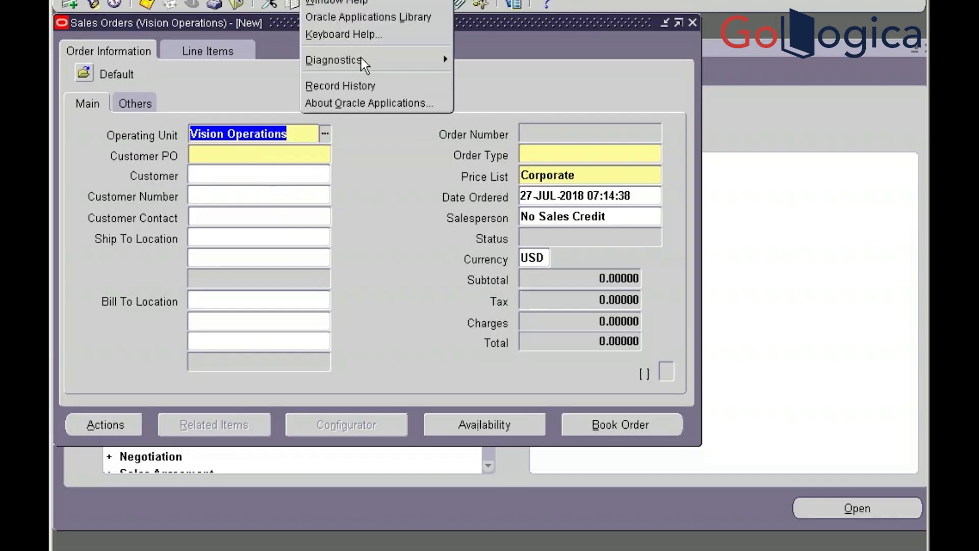
pyautogui.click(363, 61)
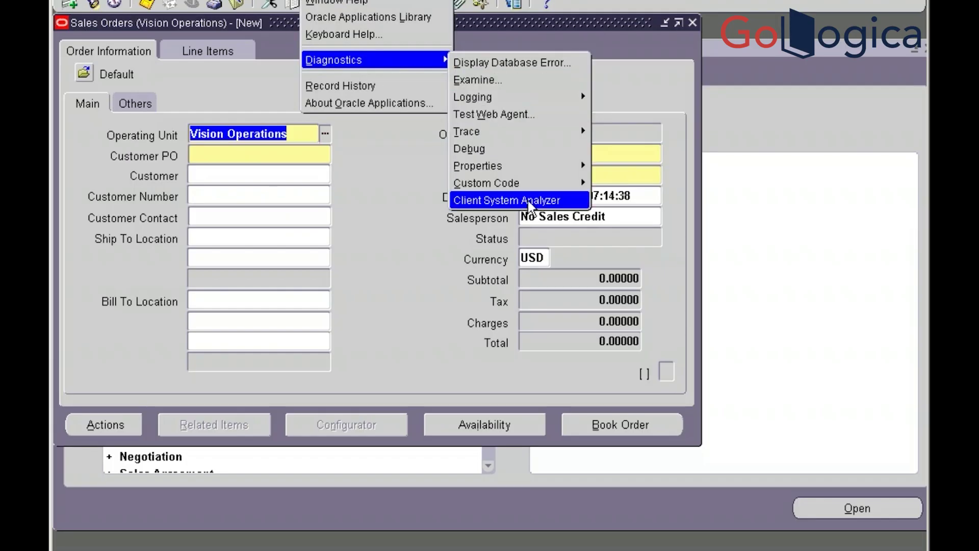
pyautogui.moveTo(537, 189)
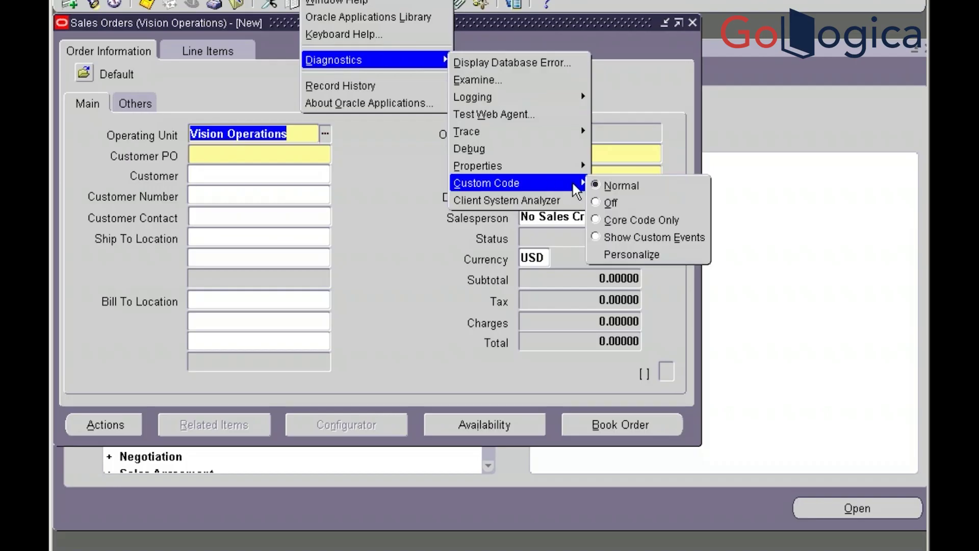
pyautogui.click(644, 257)
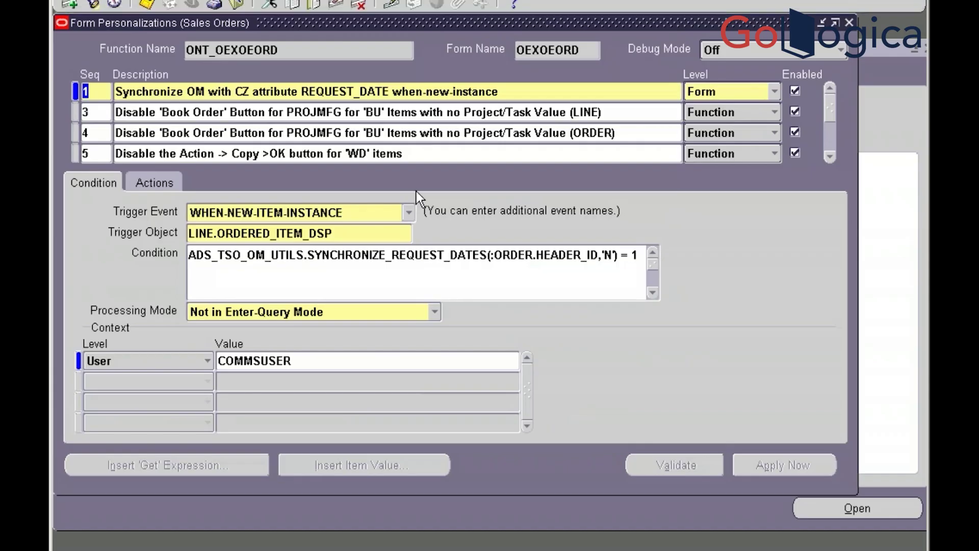
# Go to the last personalization, "Customer PO Number Mandatory", and show its actions
pyautogui.hotkey('alt', 'e')
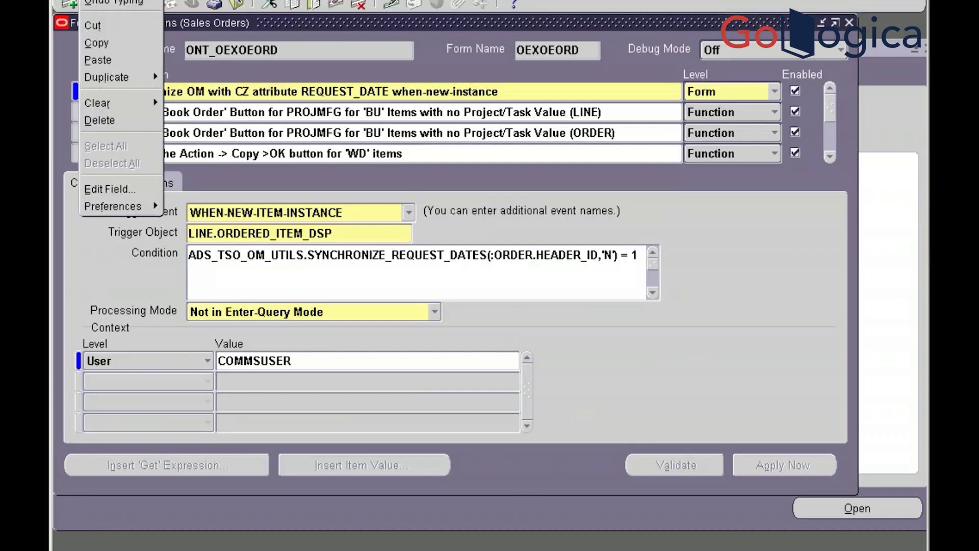
pyautogui.press('Right')
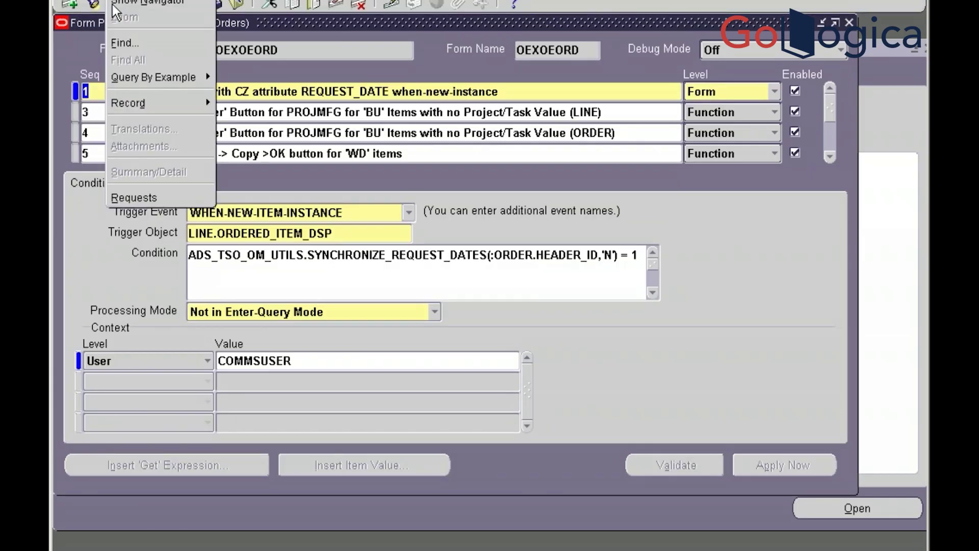
pyautogui.moveTo(143, 110)
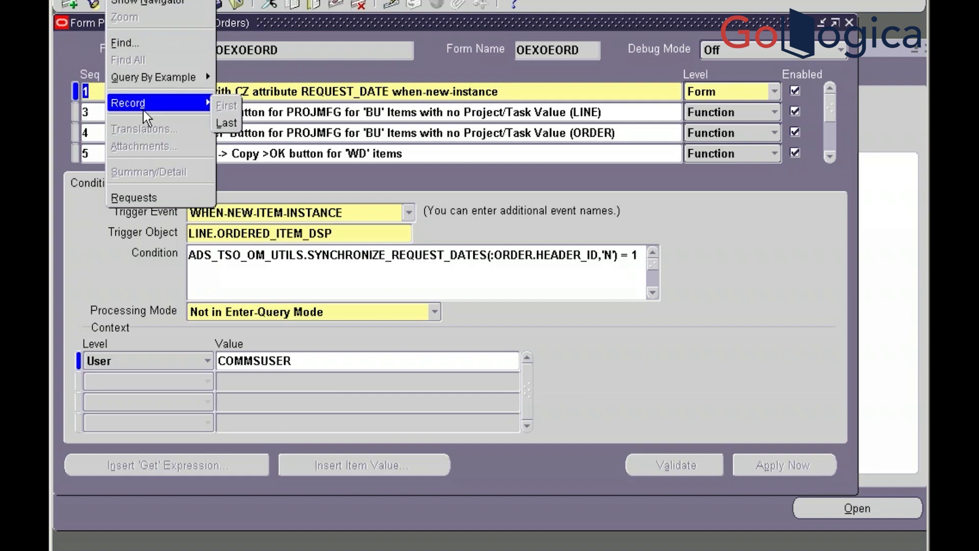
pyautogui.click(220, 124)
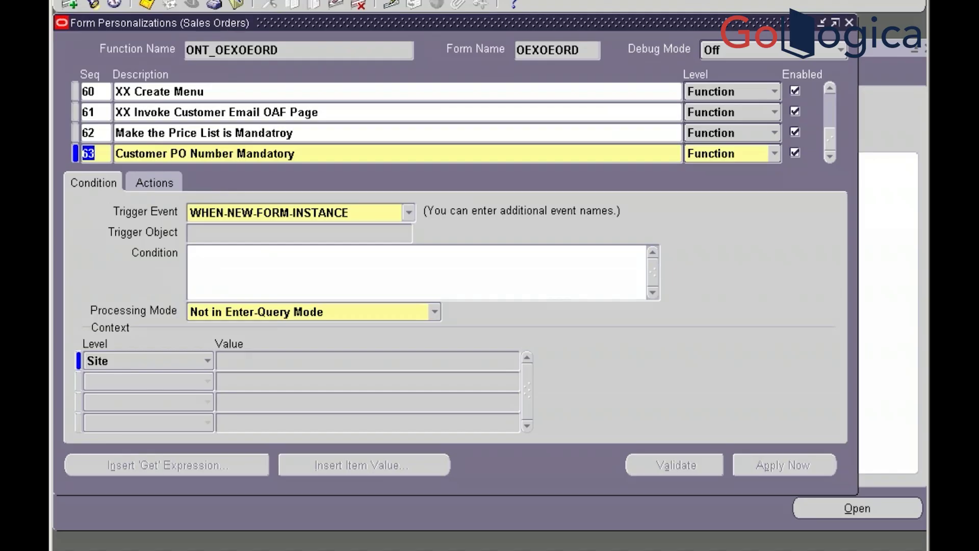
pyautogui.click(155, 182)
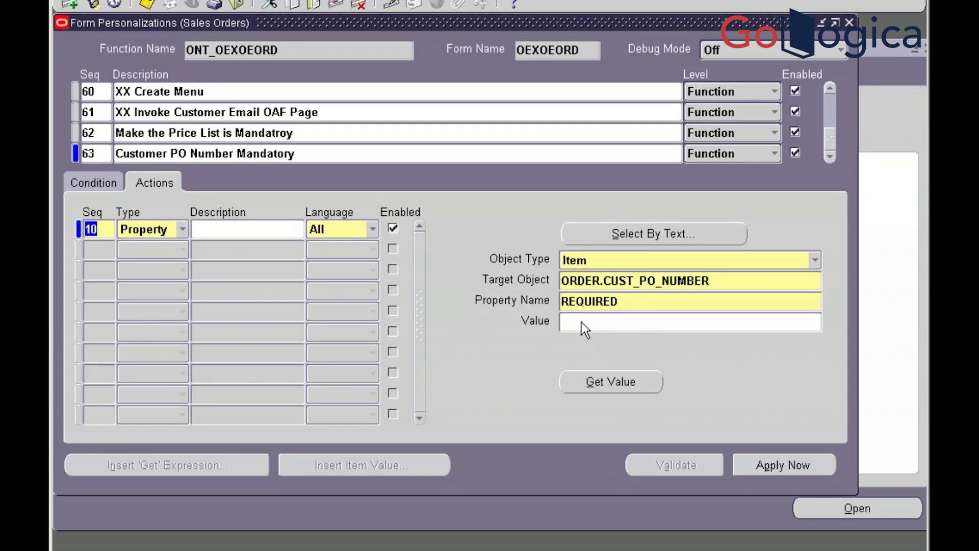
# Set the REQUIRED property of the ORDER.CUST_PO_NUMBER action to FALSE, checking the item's current value along the way
pyautogui.click(643, 305)
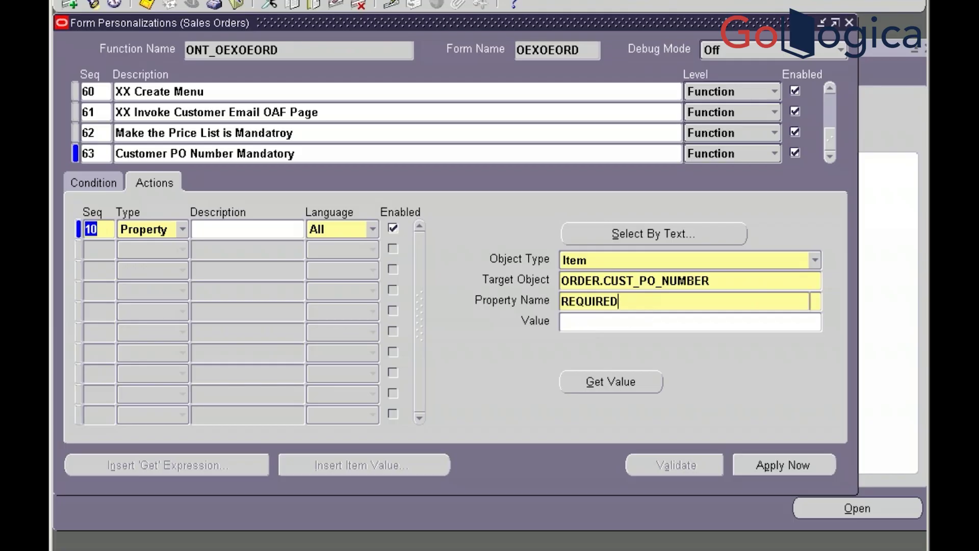
pyautogui.click(623, 322)
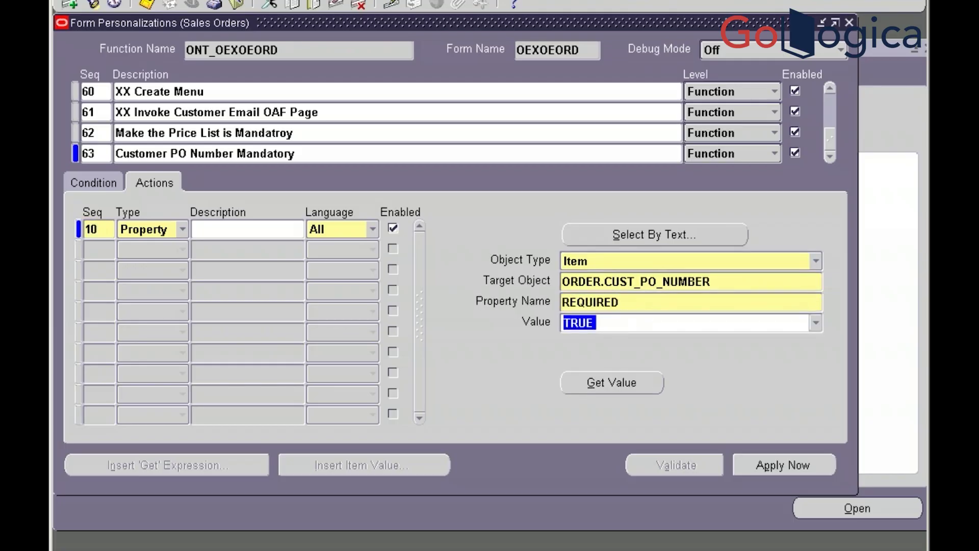
pyautogui.click(816, 323)
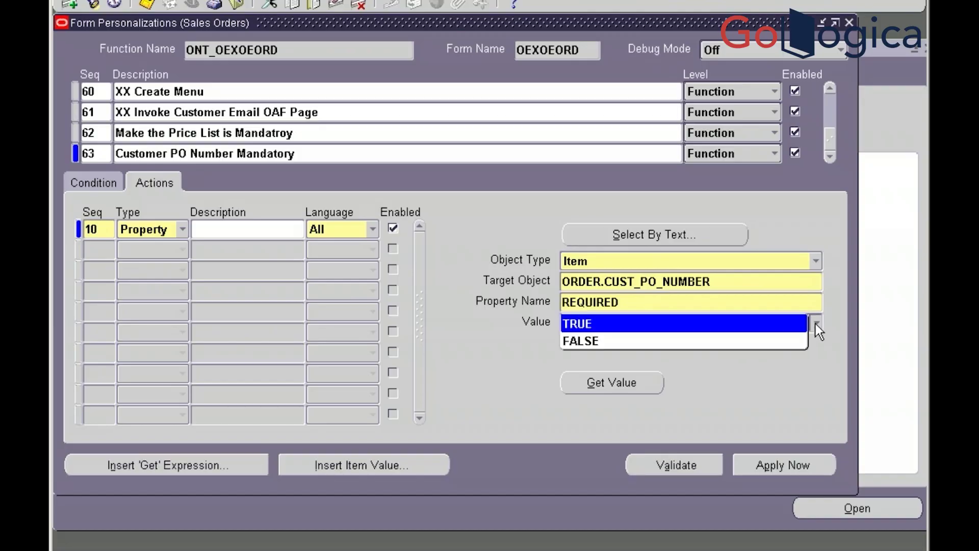
pyautogui.click(677, 341)
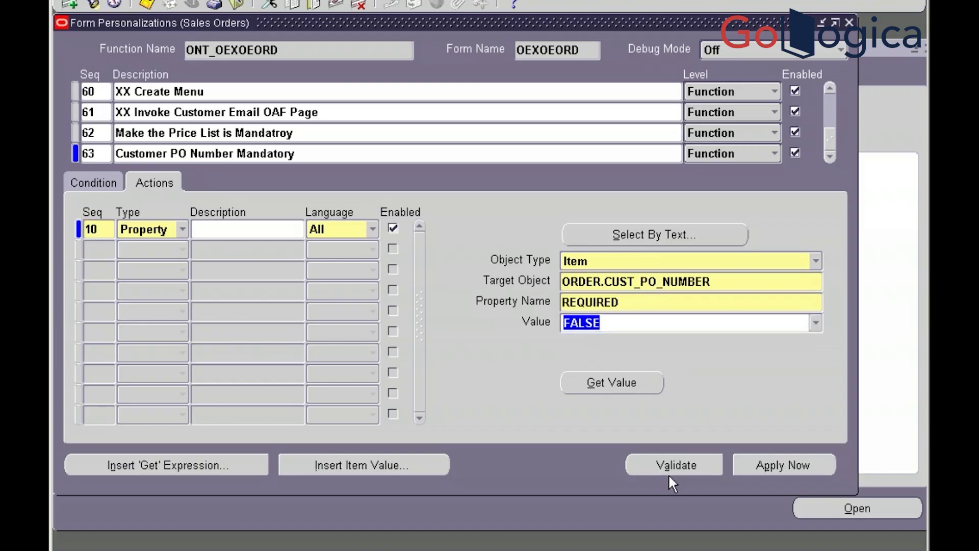
pyautogui.click(606, 382)
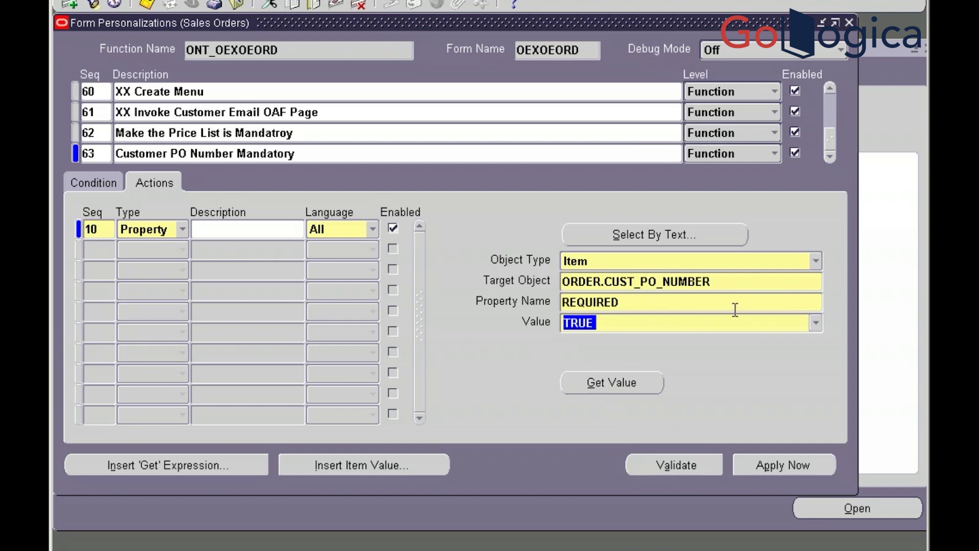
pyautogui.click(814, 323)
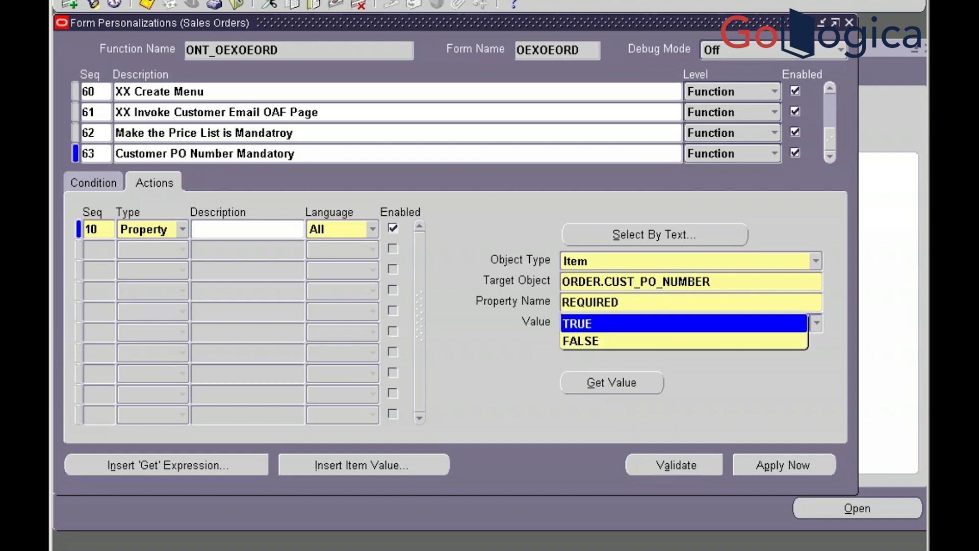
pyautogui.click(706, 338)
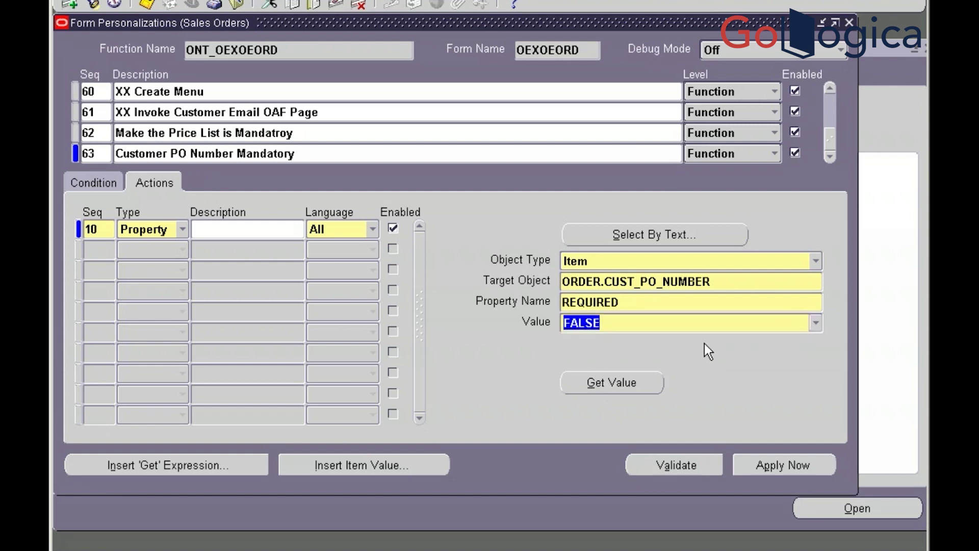
# Validate the Customer PO action's value, apply the personalization, and close the form personalizations
pyautogui.click(688, 466)
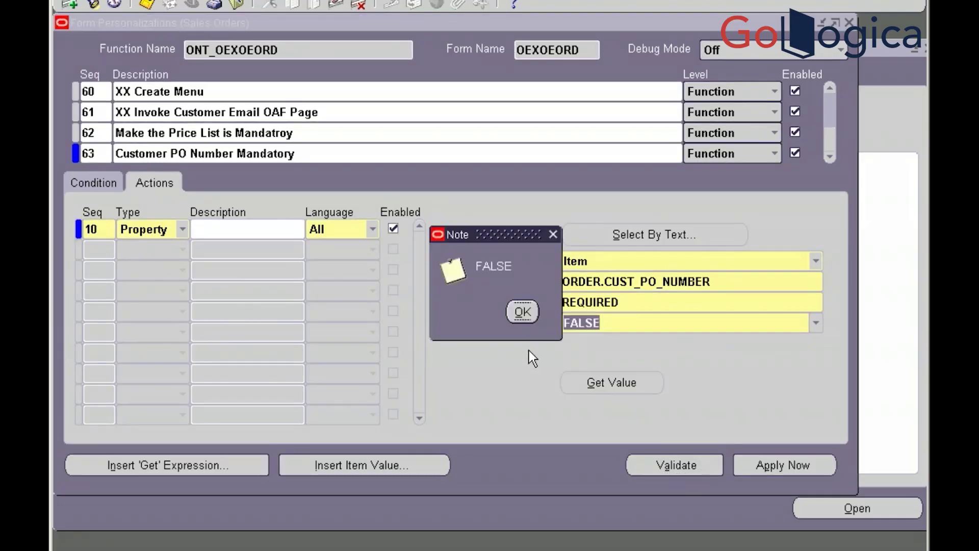
pyautogui.click(521, 312)
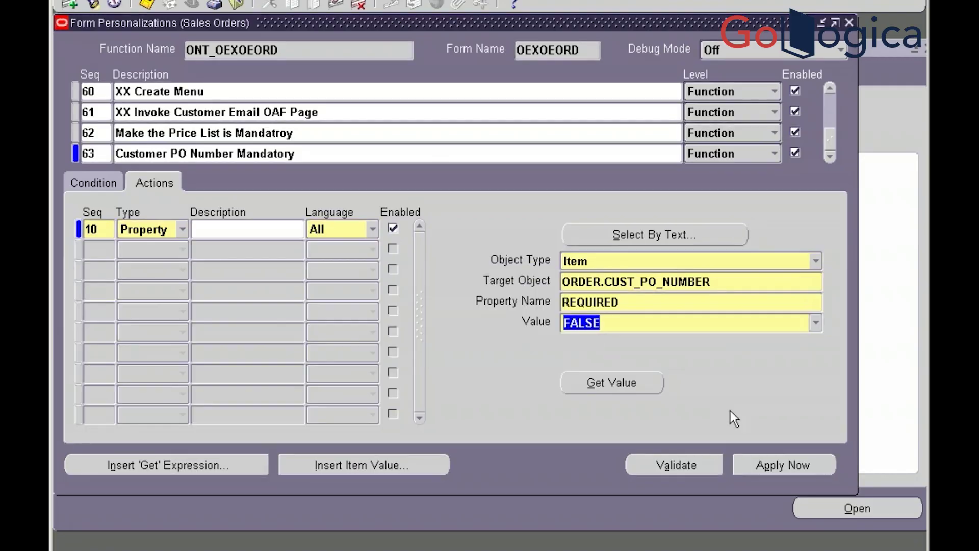
pyautogui.click(760, 458)
pyautogui.click(759, 457)
pyautogui.click(849, 22)
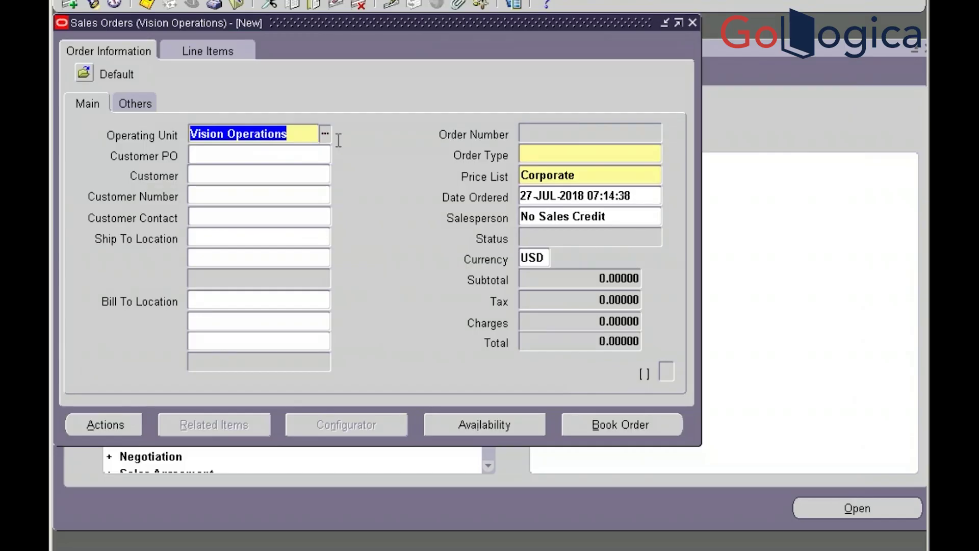
# Bring up the form personalizations from the Price List field of the Sales Orders form
pyautogui.click(575, 177)
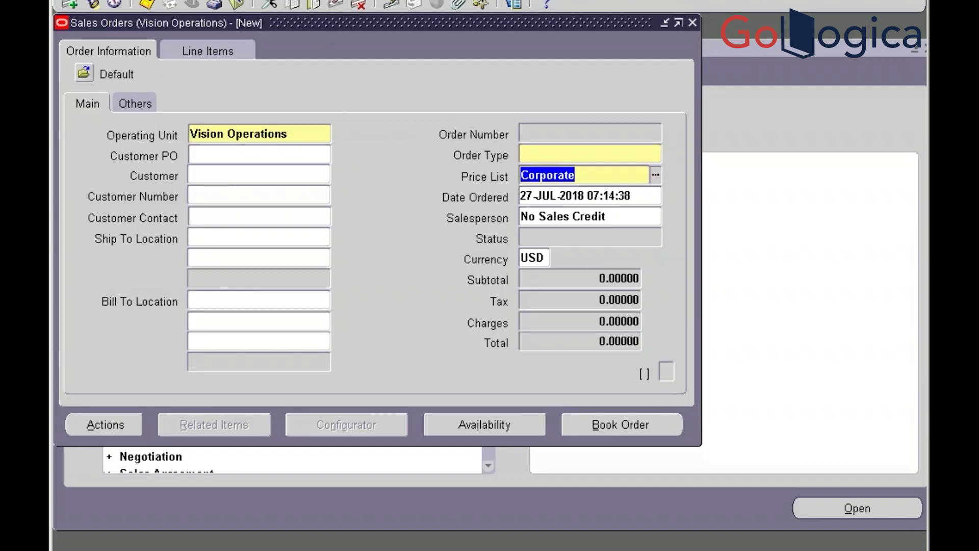
pyautogui.click(312, 0)
pyautogui.moveTo(369, 62)
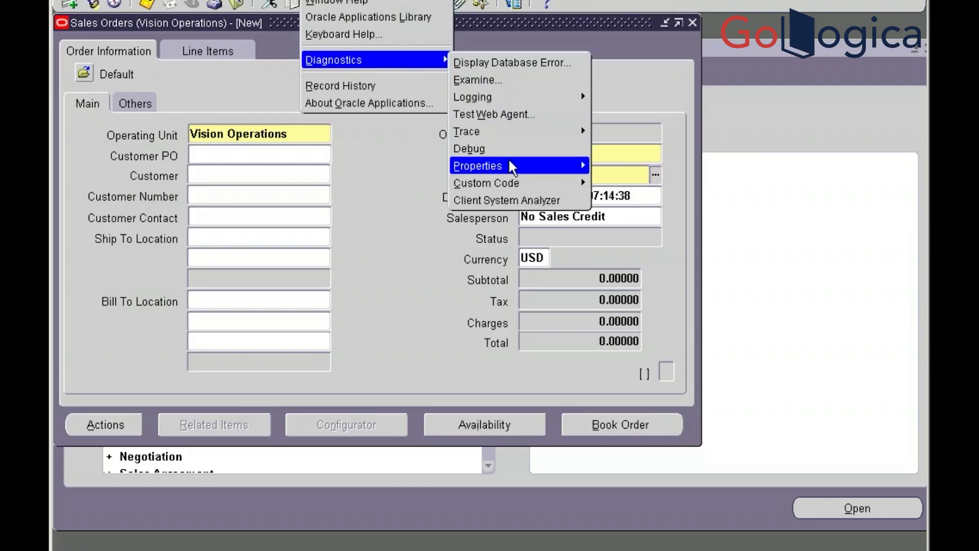
pyautogui.moveTo(517, 189)
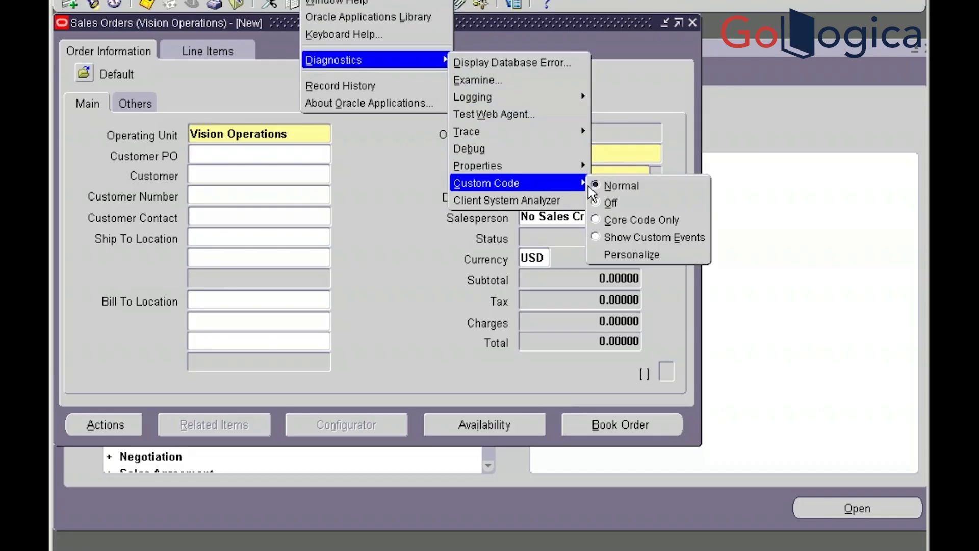
pyautogui.click(644, 253)
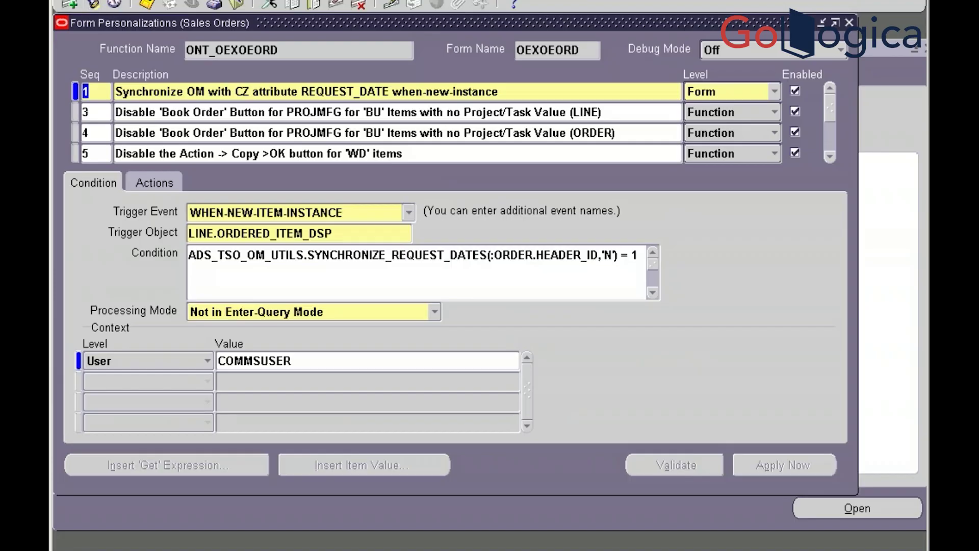
# Go to the last personalization record and select the "Make the Price List is Mandatroy" entry
pyautogui.click(109, 1)
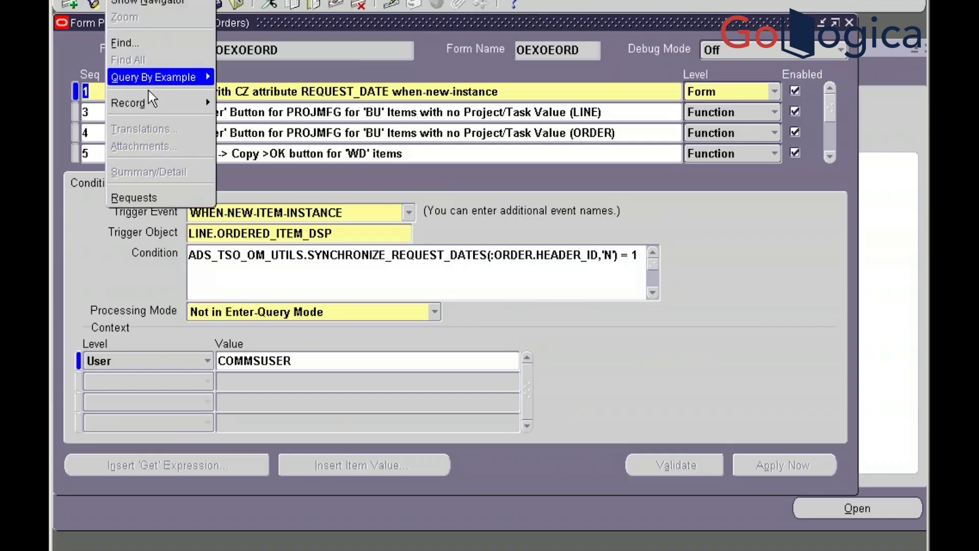
pyautogui.moveTo(157, 107)
pyautogui.click(225, 106)
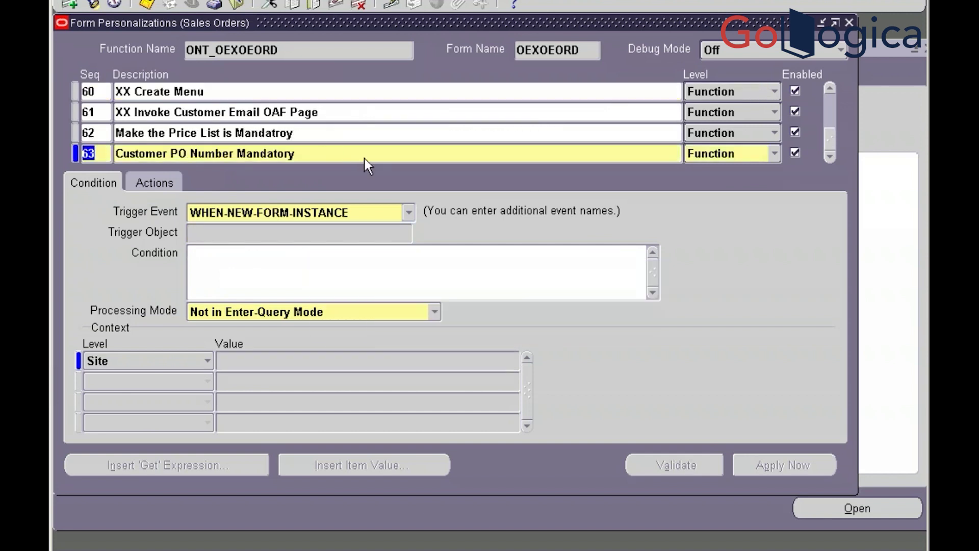
pyautogui.click(375, 132)
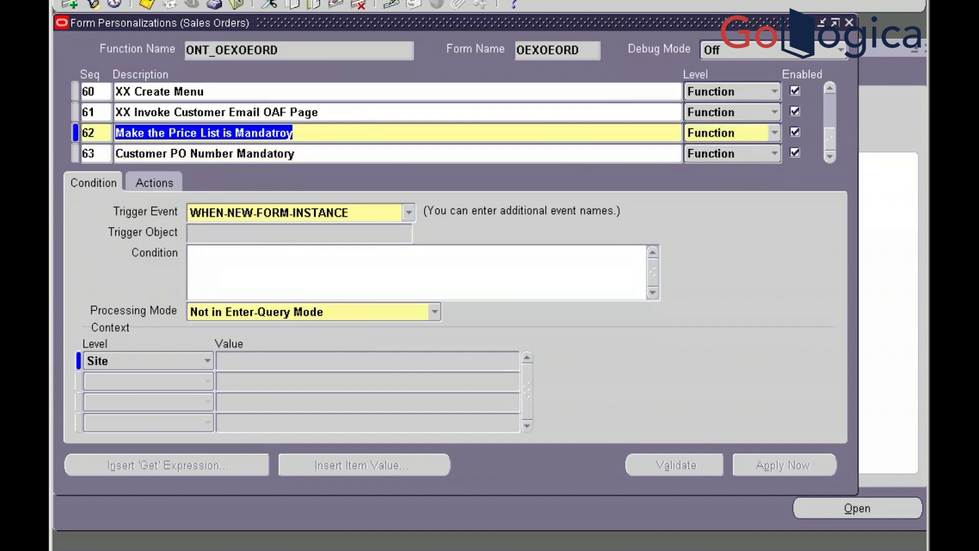
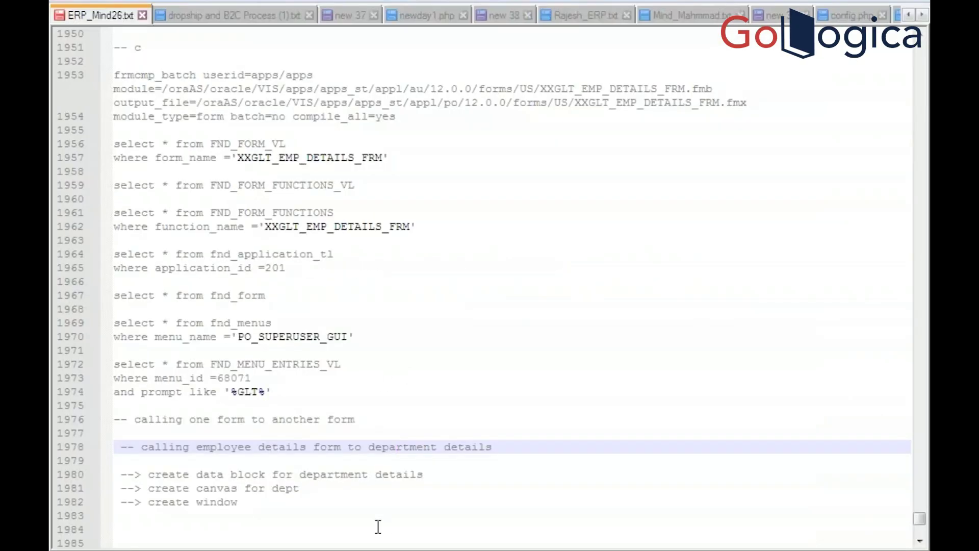
# Switch to ERP_Mind26.txt in Notepad++ and add the question "is that column is mandatory form form?" below the "create window" note, followed by a blank line
pyautogui.click(335, 521)
pyautogui.press('Return')
pyautogui.press('Return')
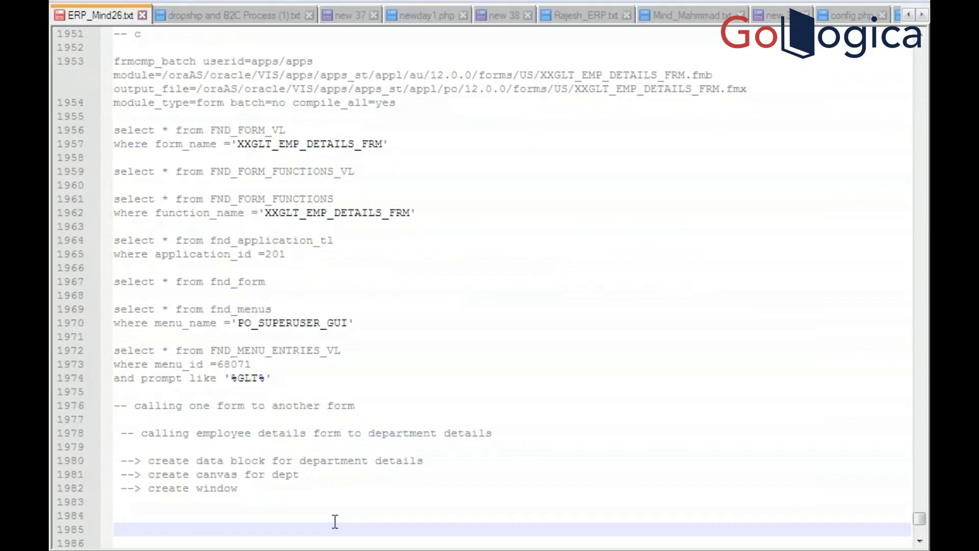
pyautogui.write('is')
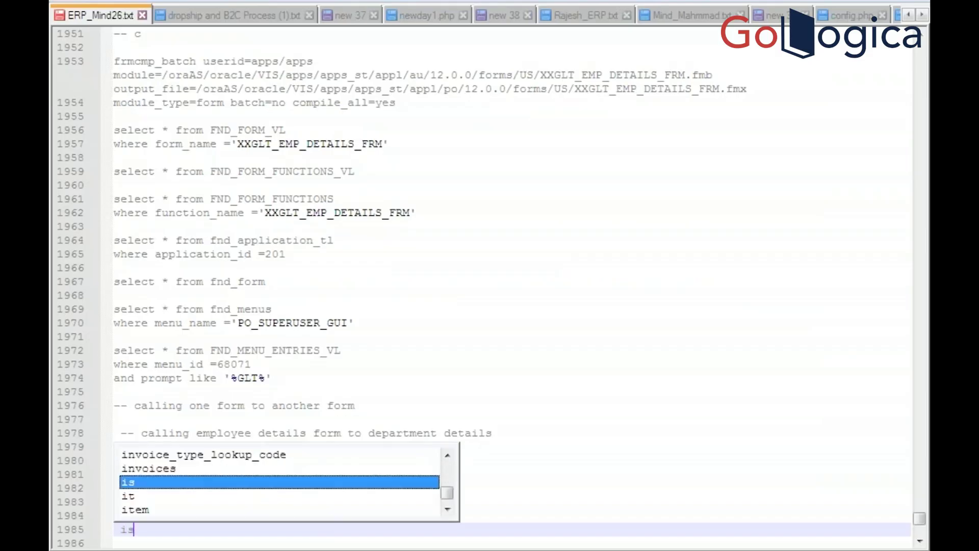
pyautogui.write(' th')
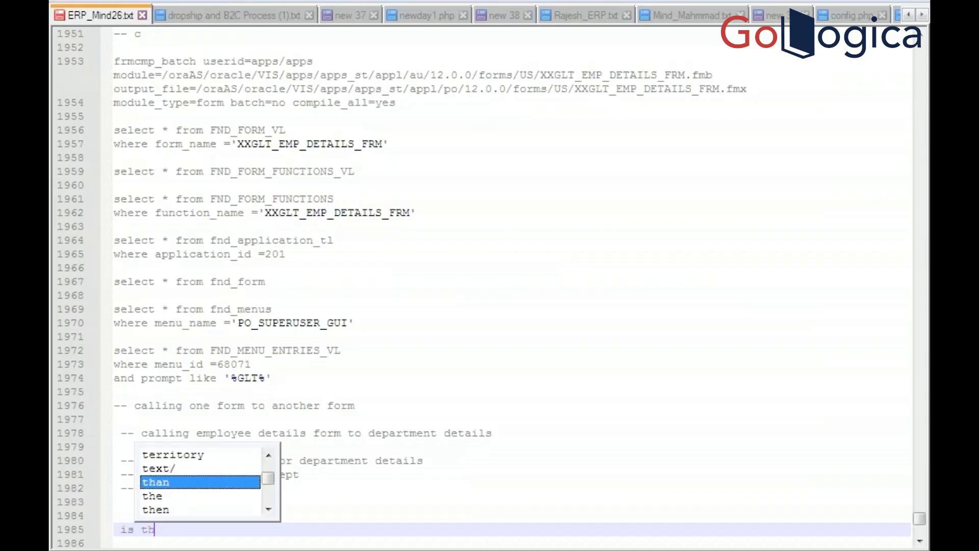
pyautogui.write('at field')
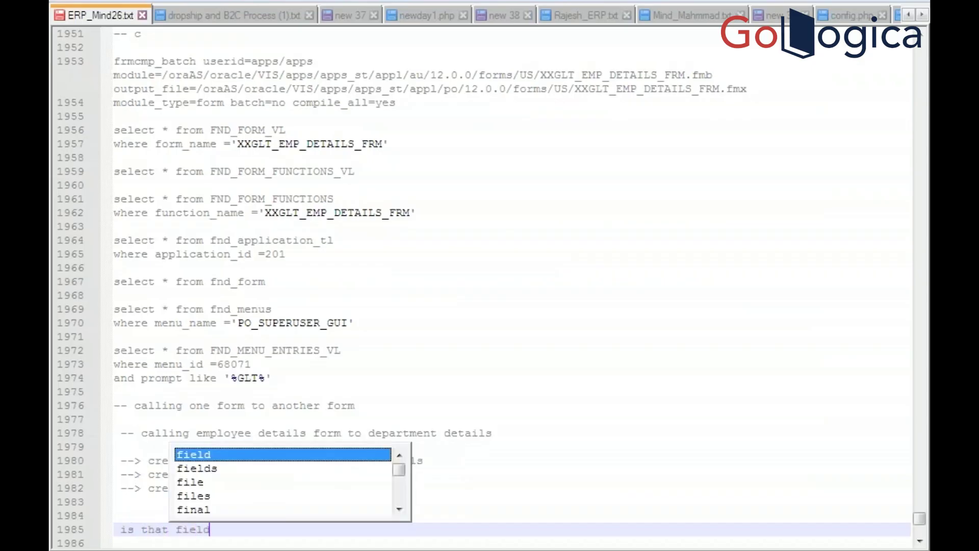
pyautogui.press('BackSpace')
pyautogui.press('BackSpace')
pyautogui.press('BackSpace')
pyautogui.press('BackSpace')
pyautogui.press('BackSpace')
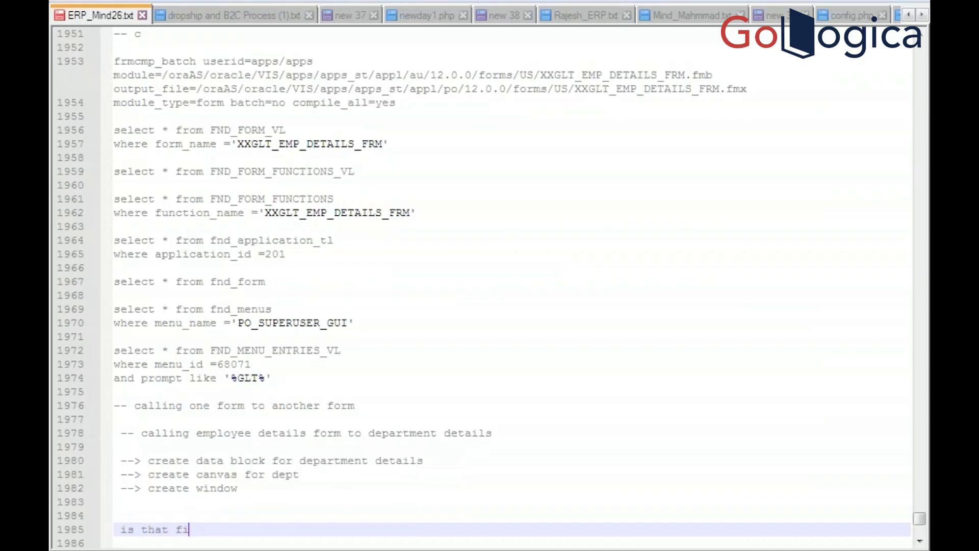
pyautogui.write('colu')
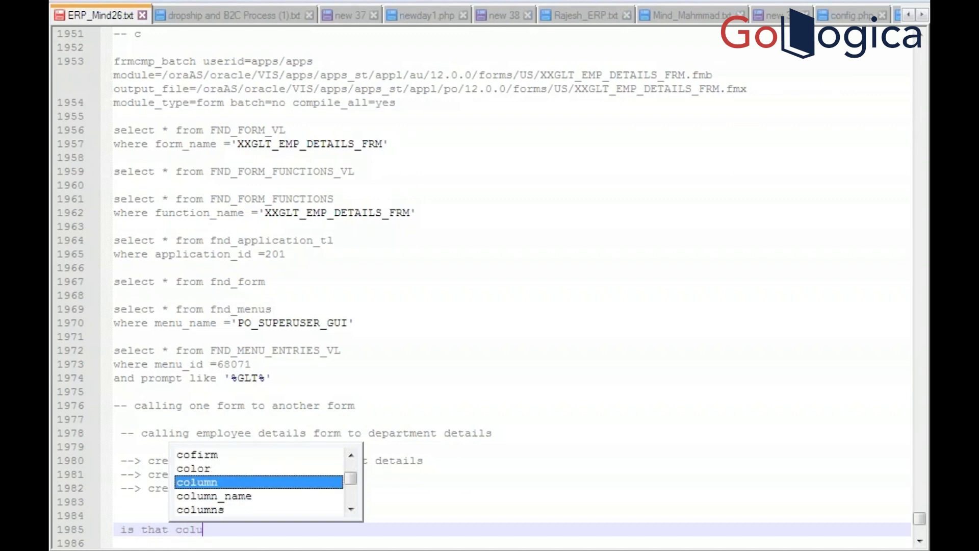
pyautogui.write('mn is ma')
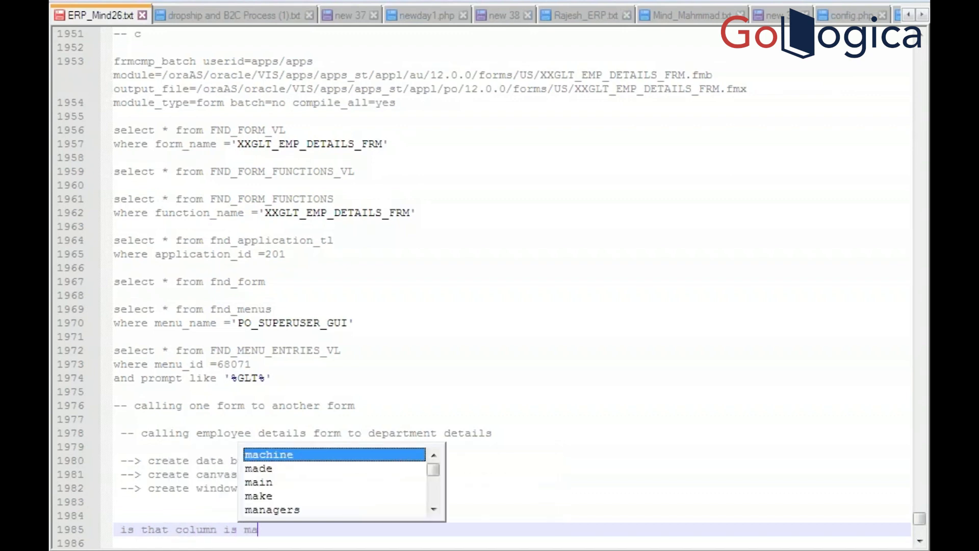
pyautogui.write('ndato')
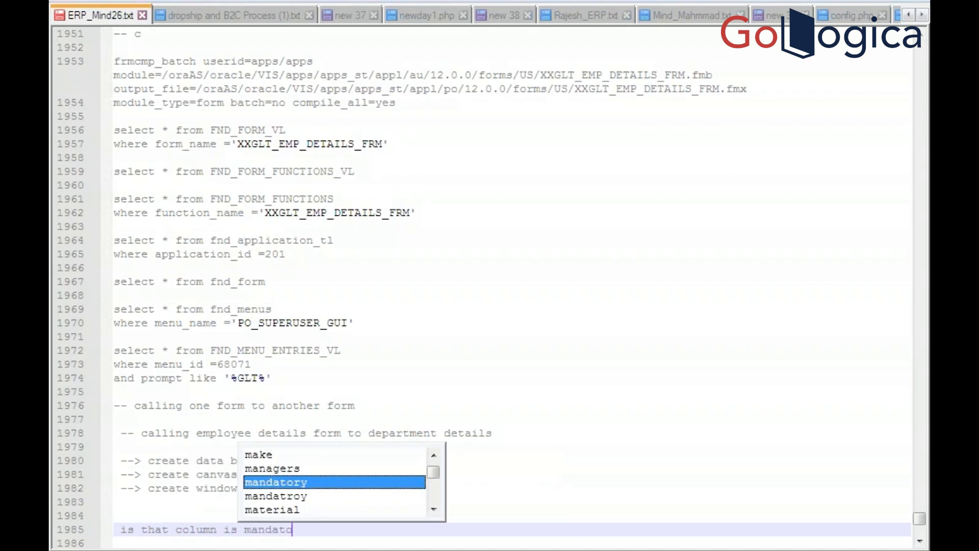
pyautogui.write('ry form per')
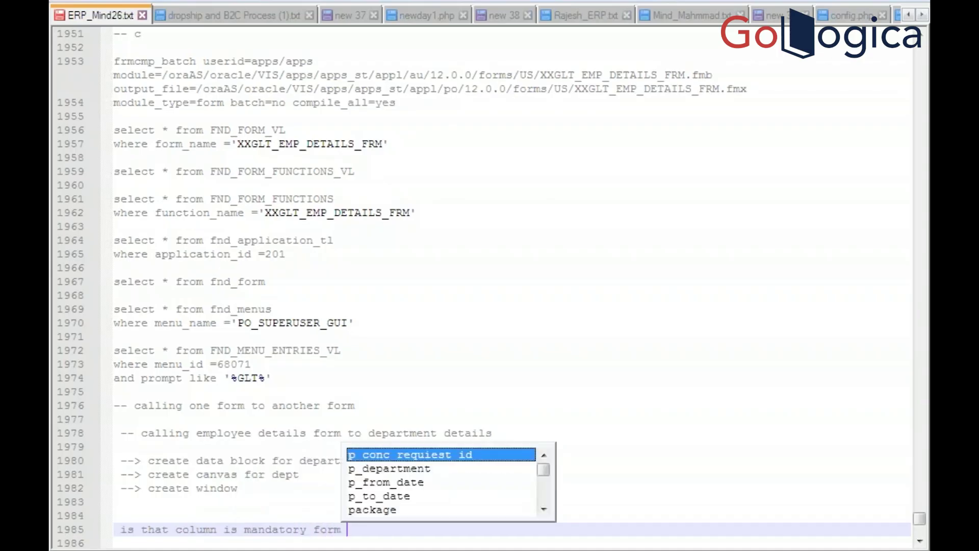
pyautogui.press('BackSpace')
pyautogui.press('BackSpace')
pyautogui.press('BackSpace')
pyautogui.write('fo')
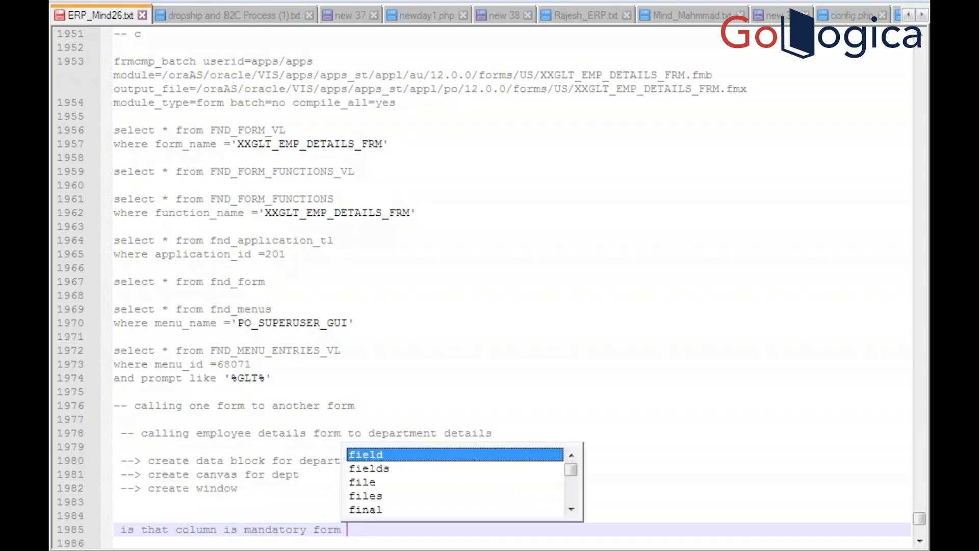
pyautogui.write('rm')
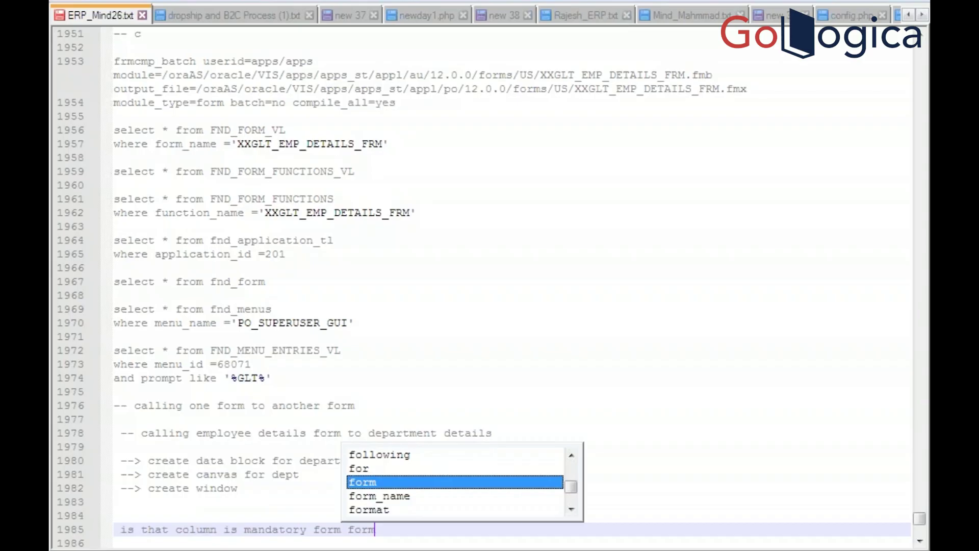
pyautogui.write('?')
pyautogui.press('Return')
pyautogui.press('Return')
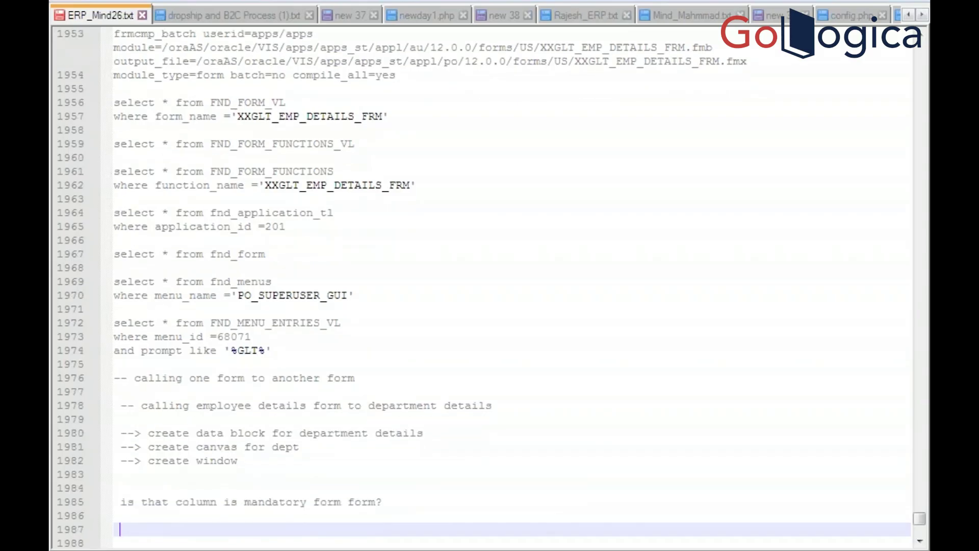
# Write the question "is that column is mandatory in form personalization?" two lines below the first mandatory-column question
pyautogui.write('is the')
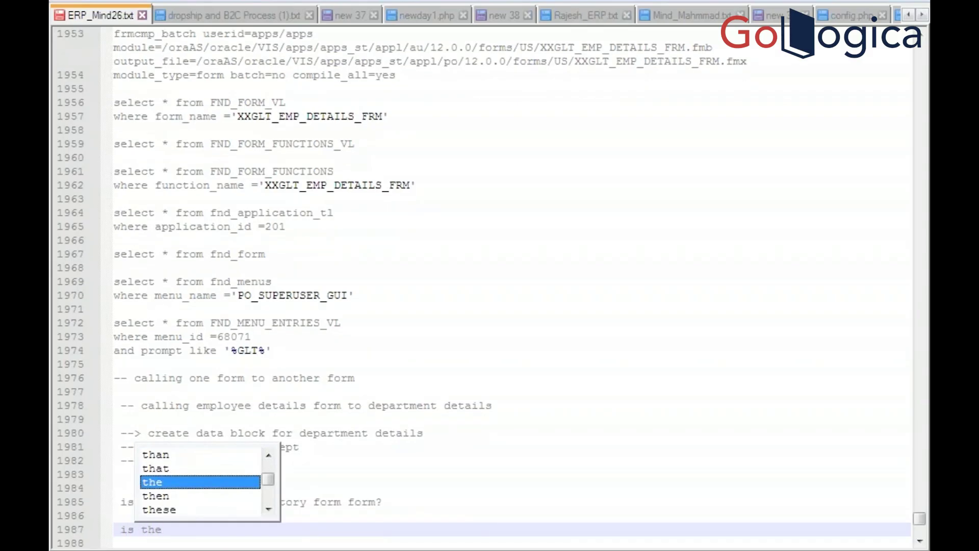
pyautogui.press('BackSpace')
pyautogui.write('at')
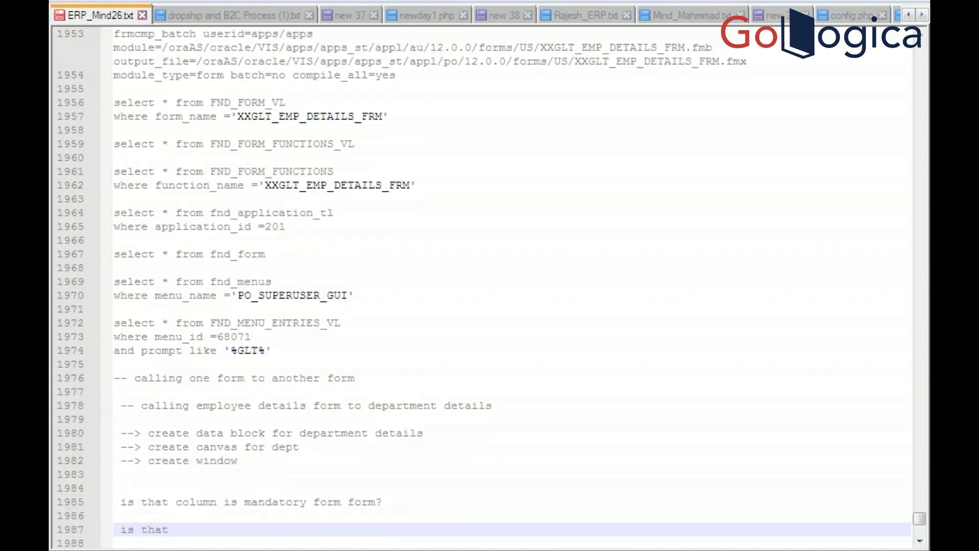
pyautogui.write(' column i')
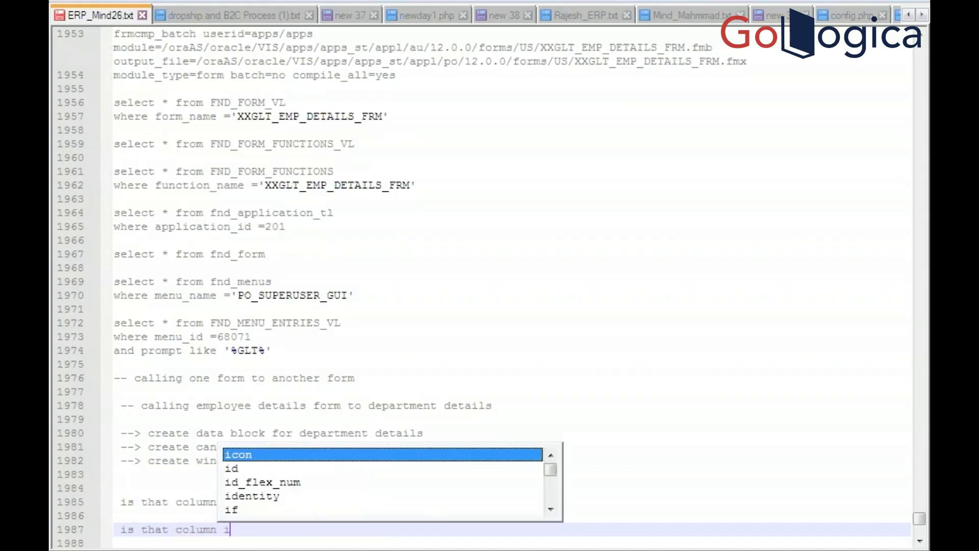
pyautogui.write('s mand')
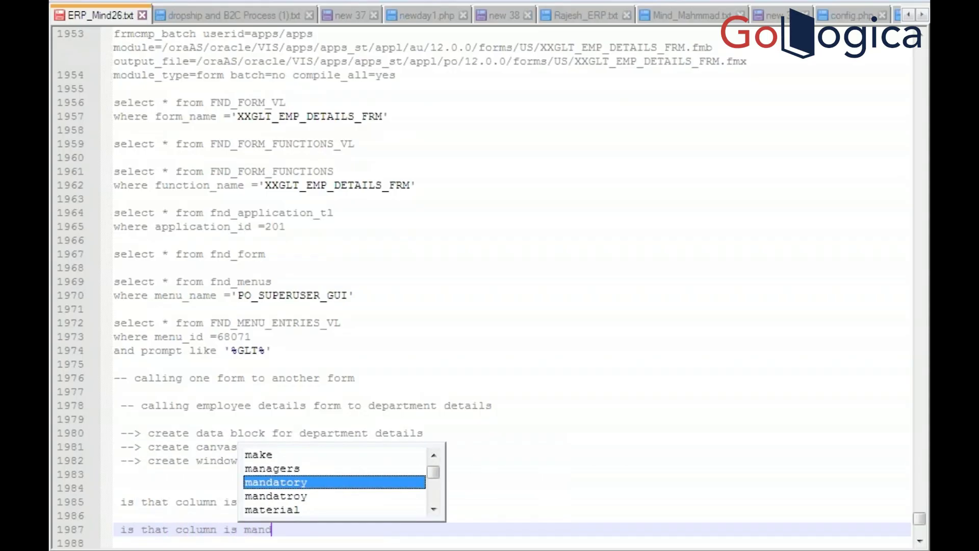
pyautogui.write('atory ')
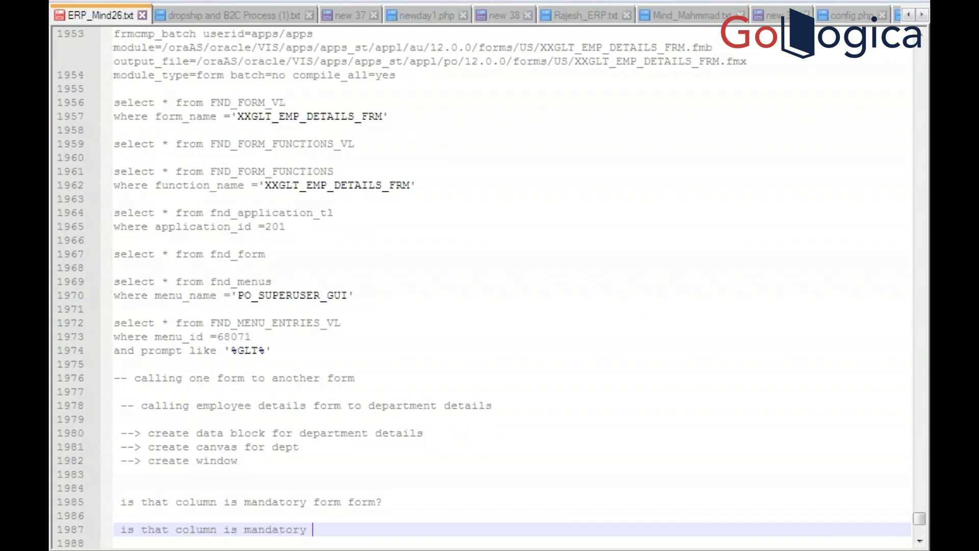
pyautogui.write('in per')
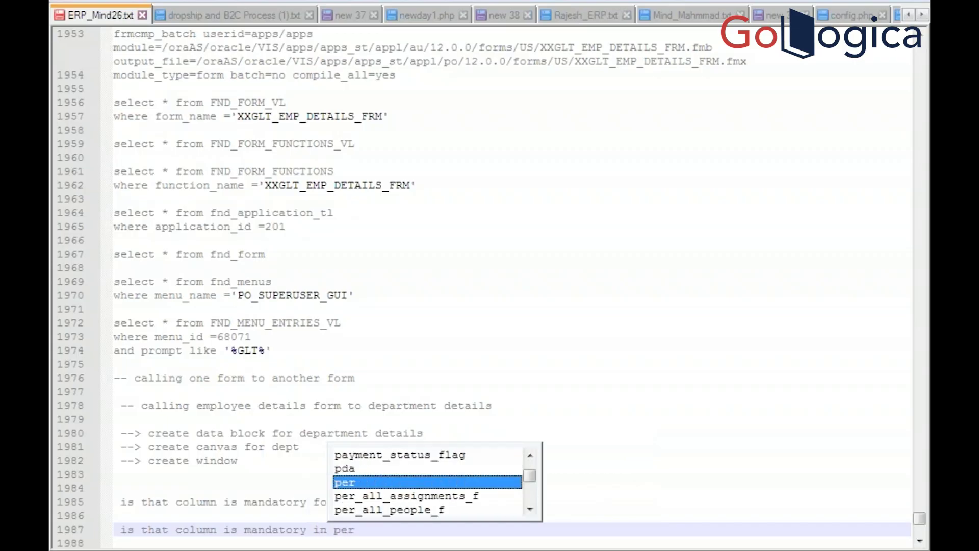
pyautogui.press('BackSpace')
pyautogui.press('BackSpace')
pyautogui.press('BackSpace')
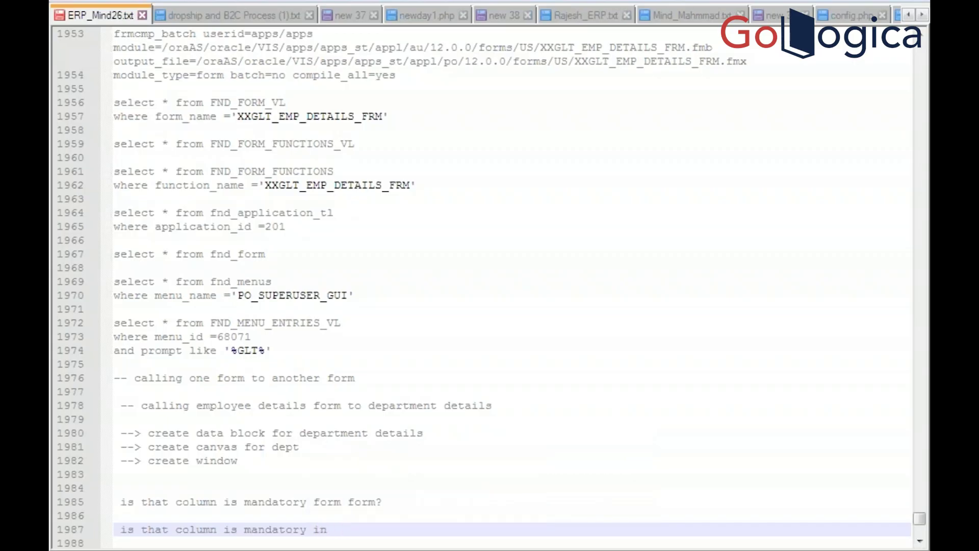
pyautogui.write('form per')
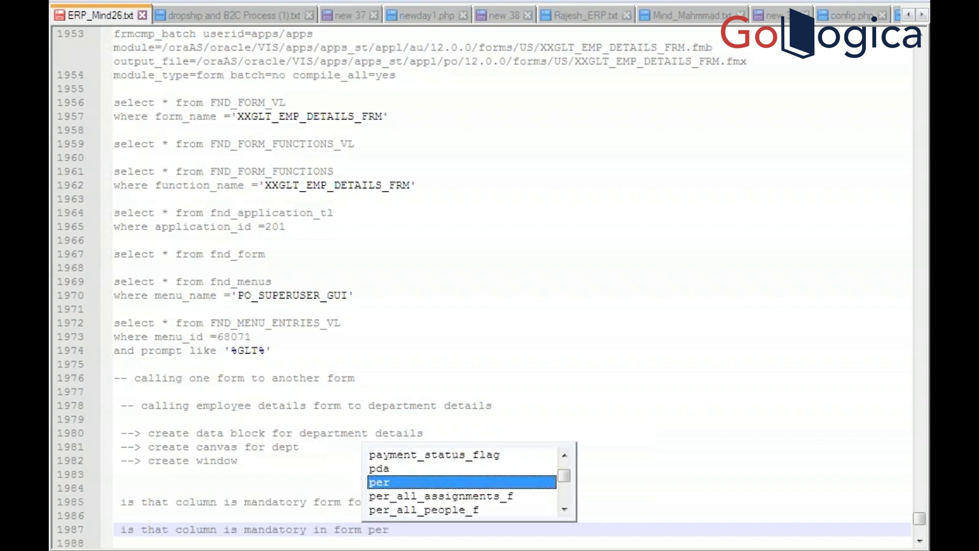
pyautogui.write('sonali')
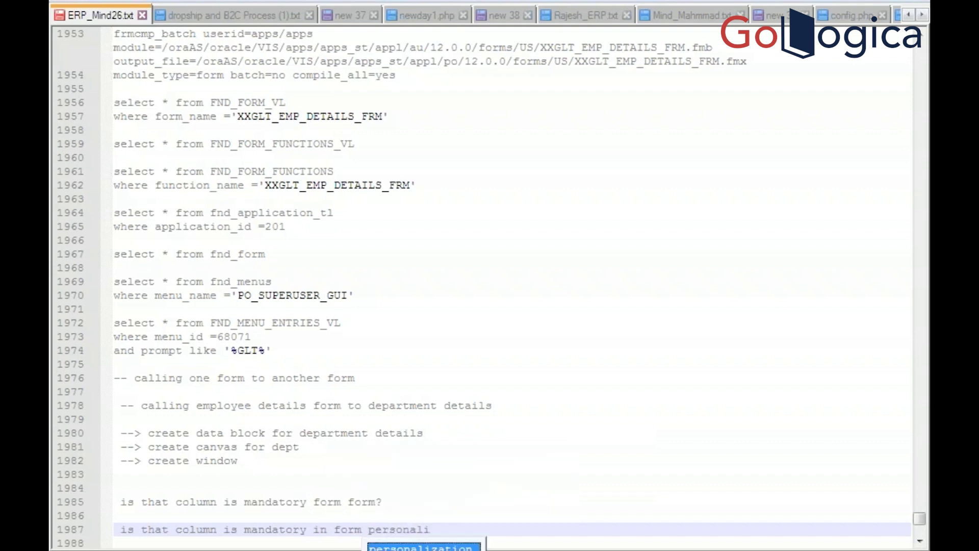
pyautogui.press('Return')
pyautogui.write('?')
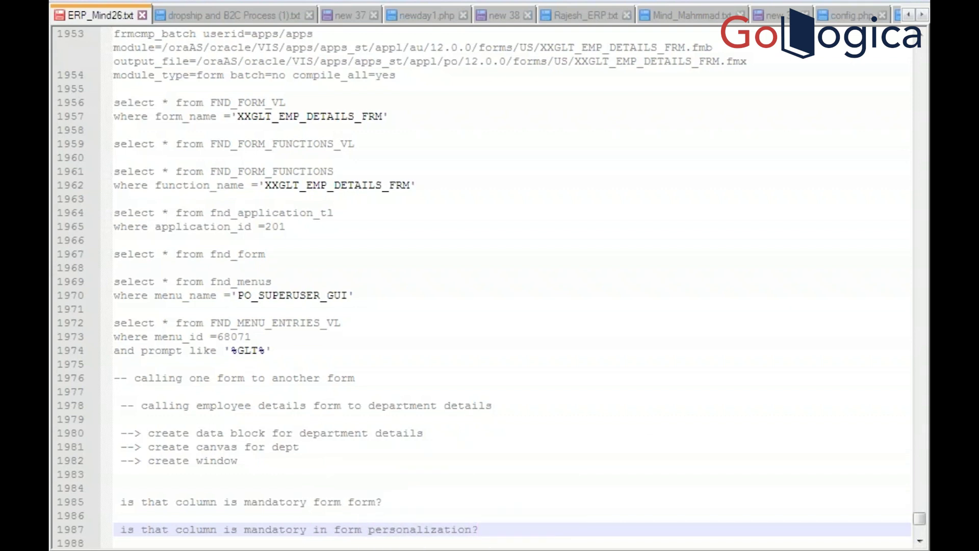
# Add the indented note "value is False -- optional" directly below the "mandatory form form?" question
pyautogui.click(390, 502)
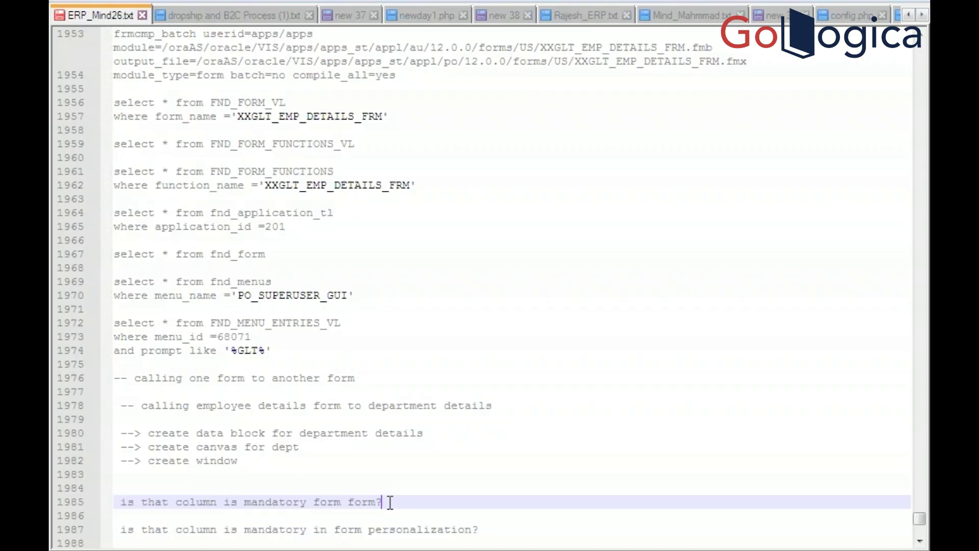
pyautogui.press('Return')
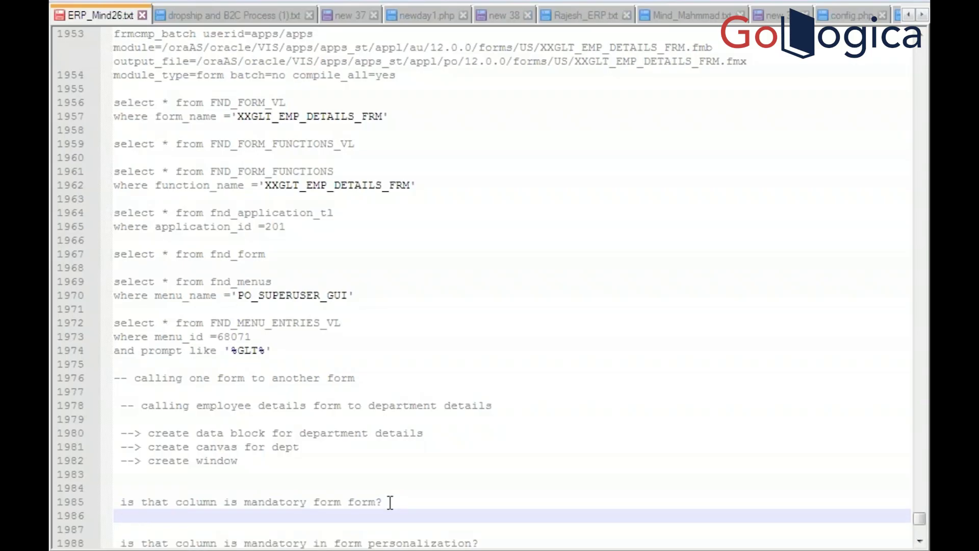
pyautogui.write('va')
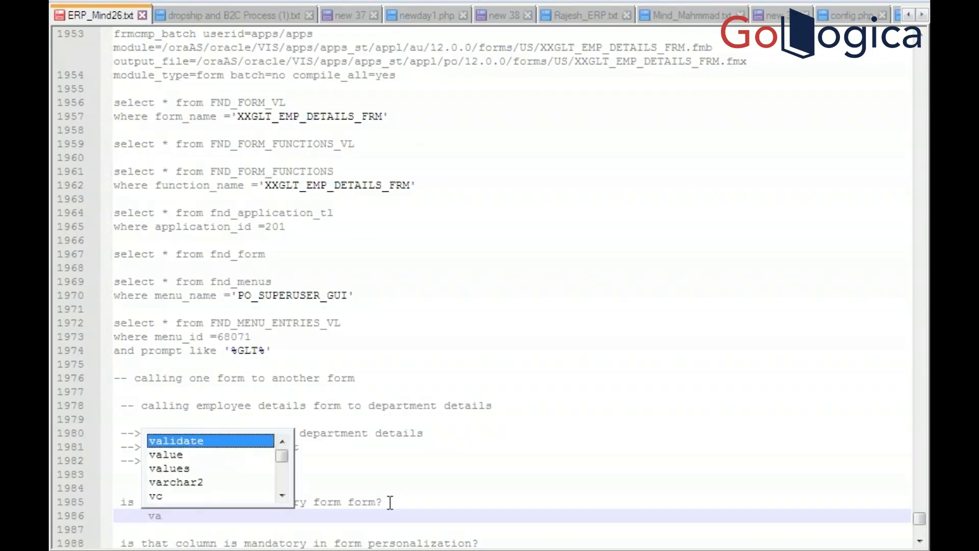
pyautogui.write('lue is')
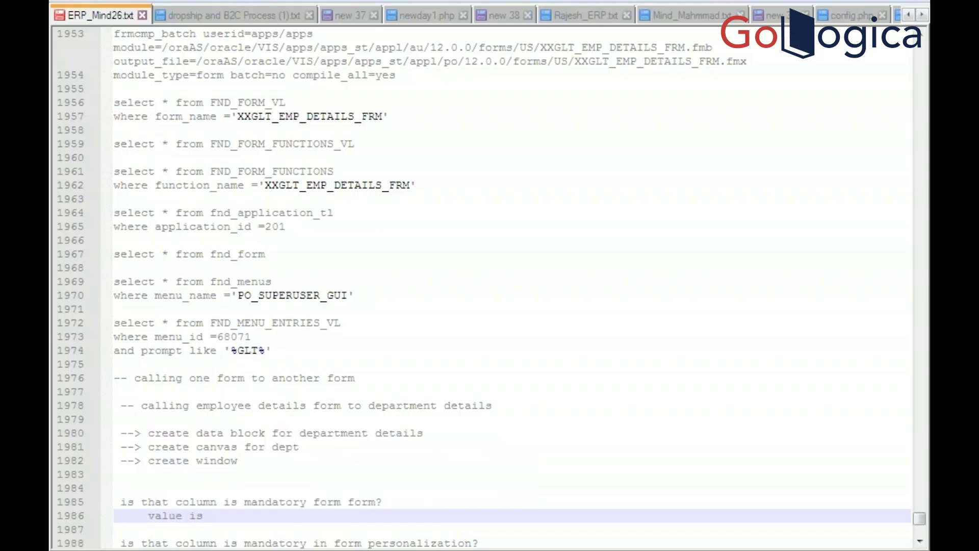
pyautogui.write(' Fal')
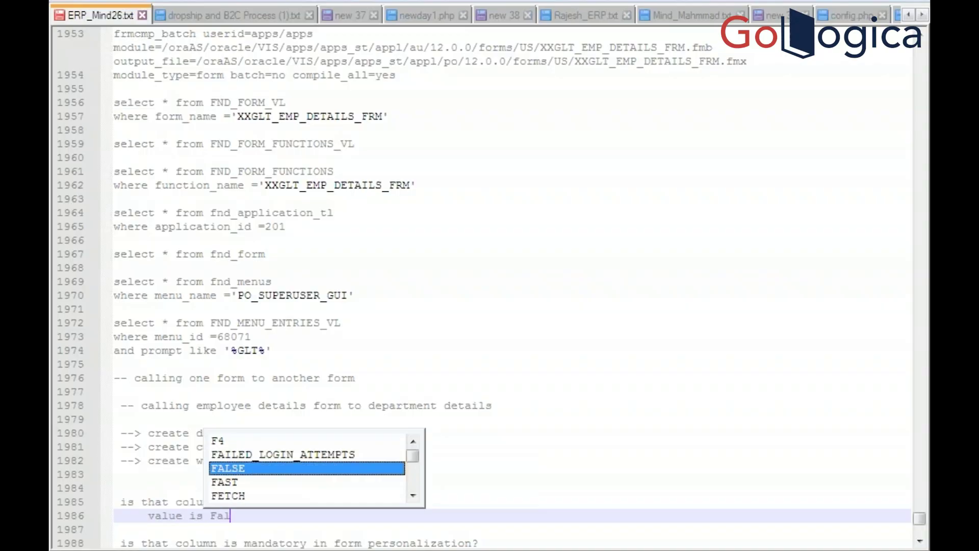
pyautogui.write('se')
pyautogui.click(512, 486)
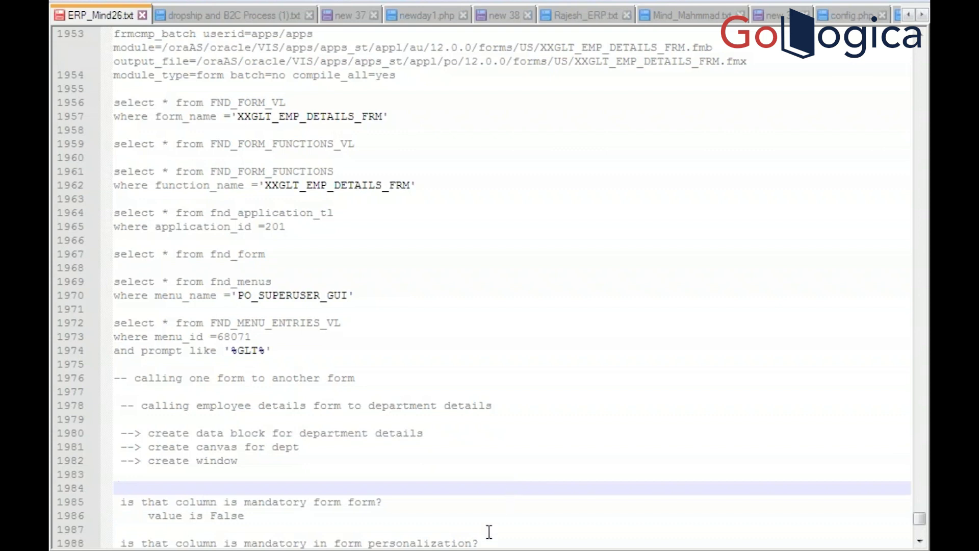
pyautogui.click(403, 508)
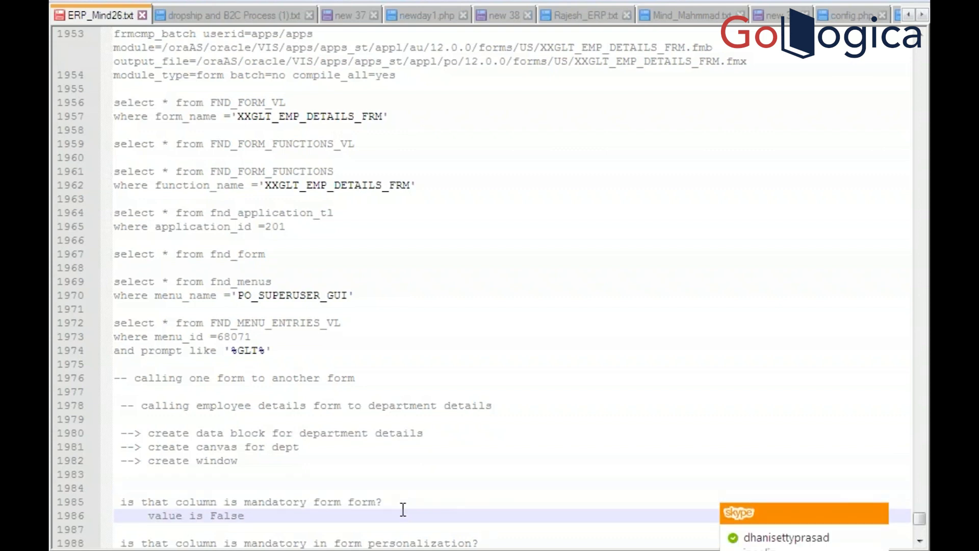
pyautogui.write('-- o')
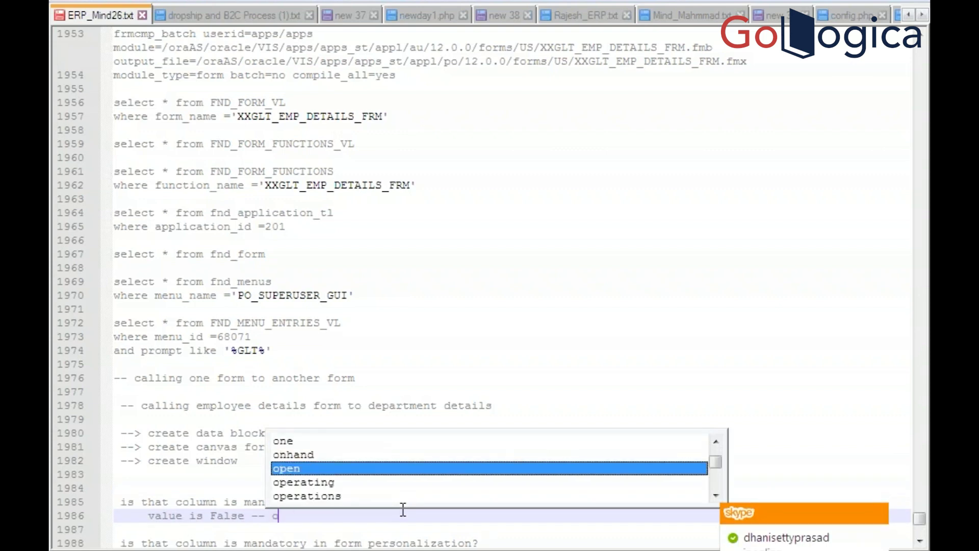
pyautogui.write('ptional')
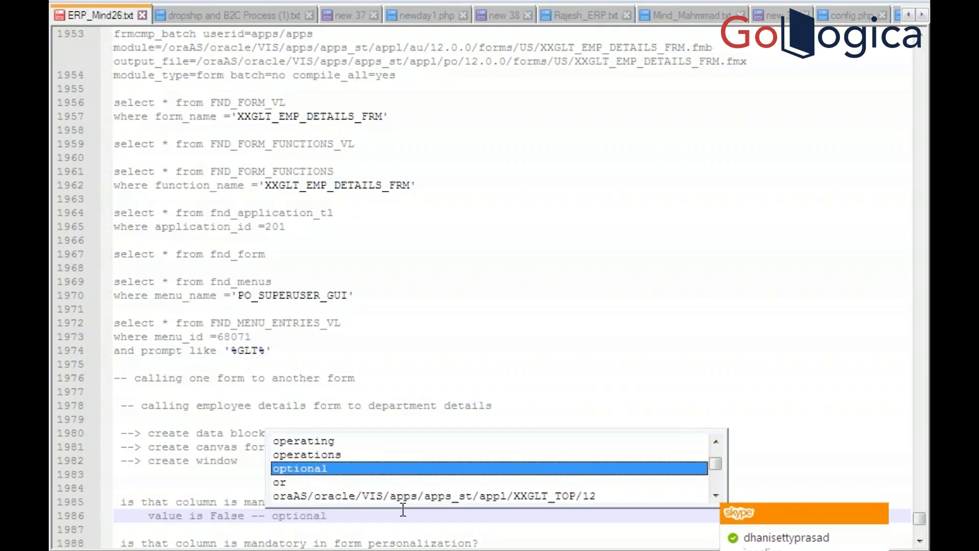
pyautogui.press('Escape')
# Add the note "value is True -- mandatory" on a new line below the False note
pyautogui.press('Return')
pyautogui.write('v')
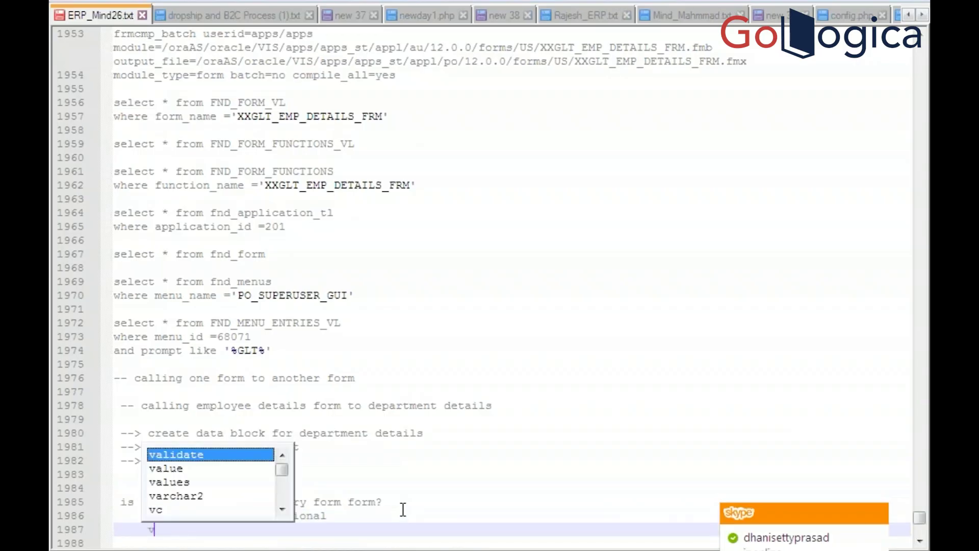
pyautogui.write('alue is T')
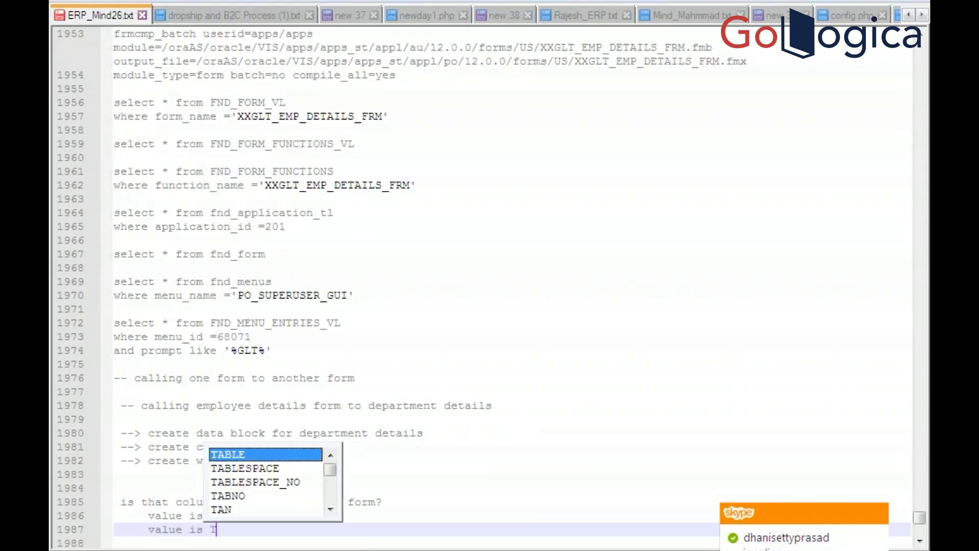
pyautogui.write('ru')
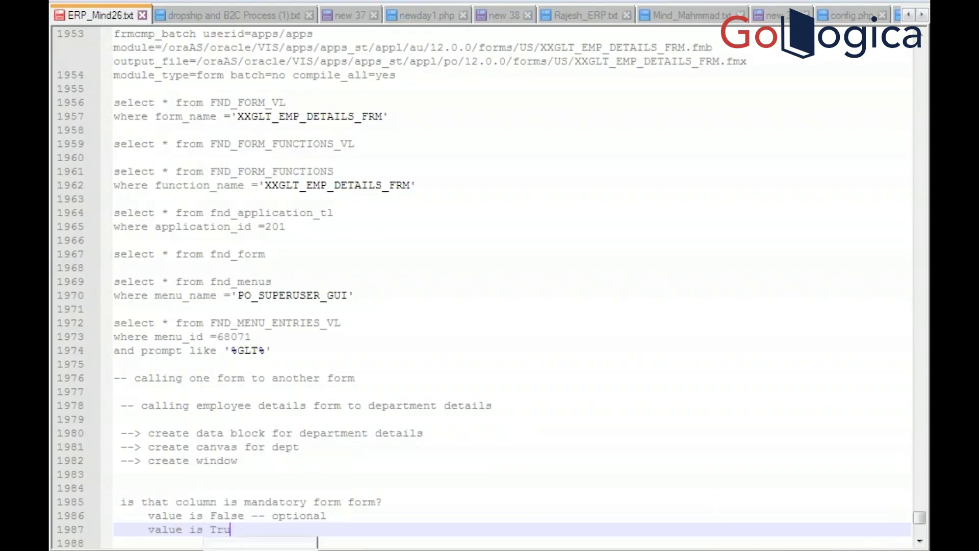
pyautogui.write('e -- mana')
pyautogui.press('BackSpace')
pyautogui.write('datory')
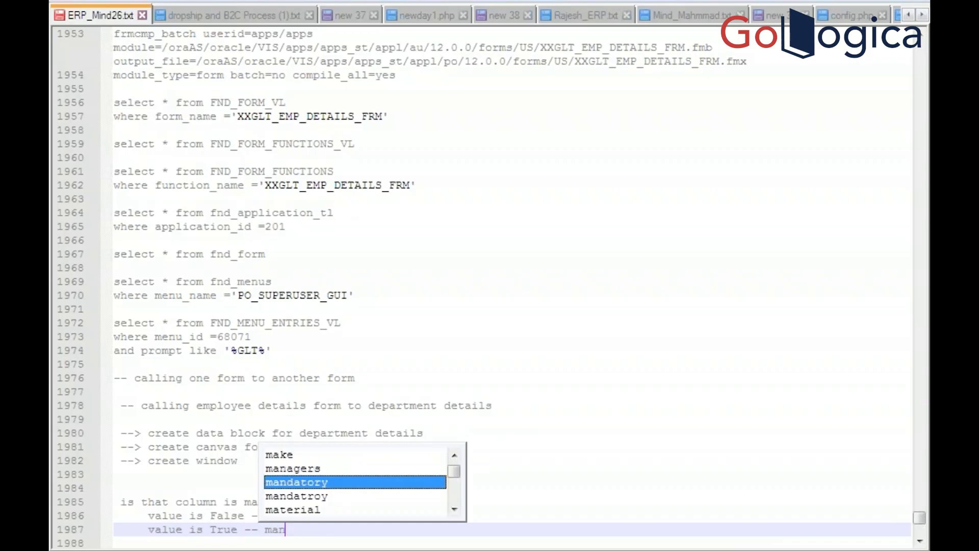
pyautogui.press('Escape')
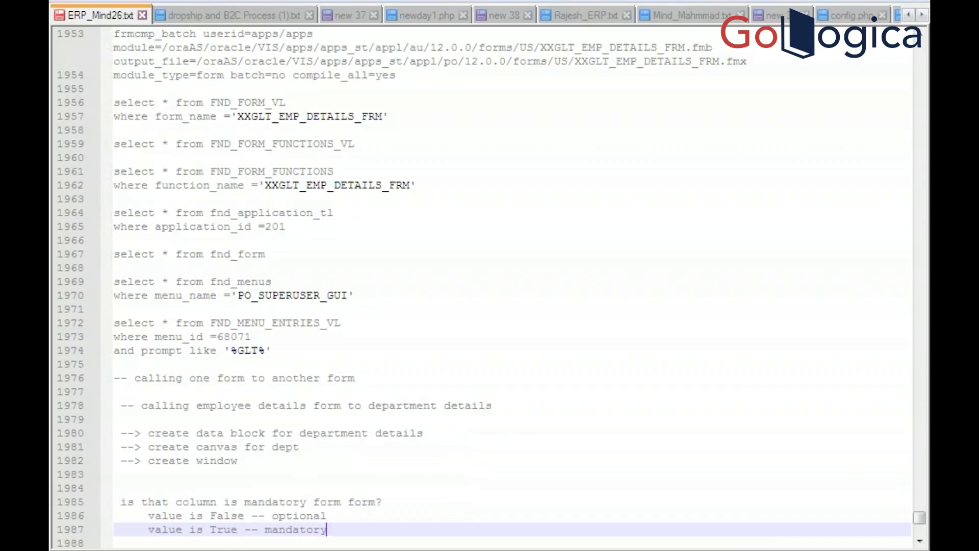
# Add the indented note "uncheck the active flag" on a new line below the form personalization question
pyautogui.press('Return')
pyautogui.press('Return')
pyautogui.write('is that column is mandatory in form personalization?')
pyautogui.press('Return')
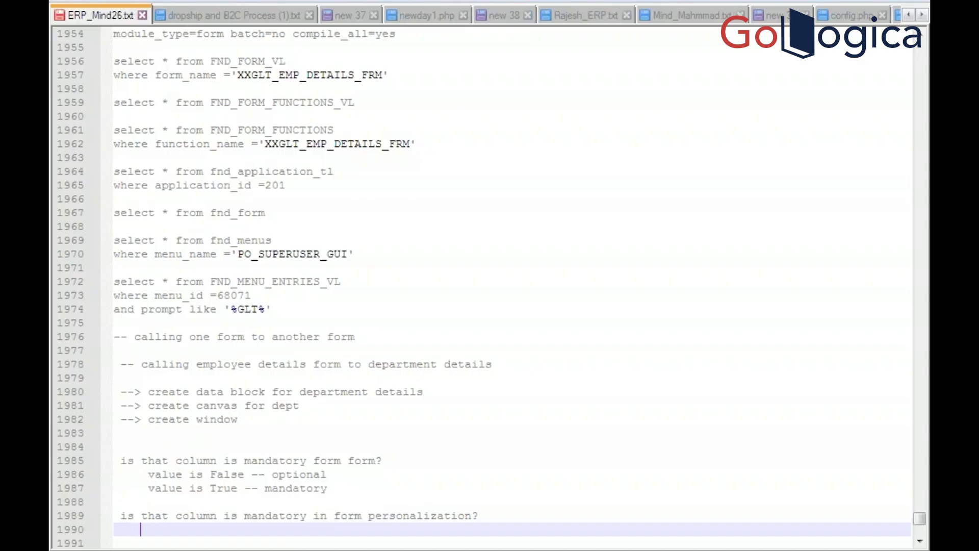
pyautogui.write('un')
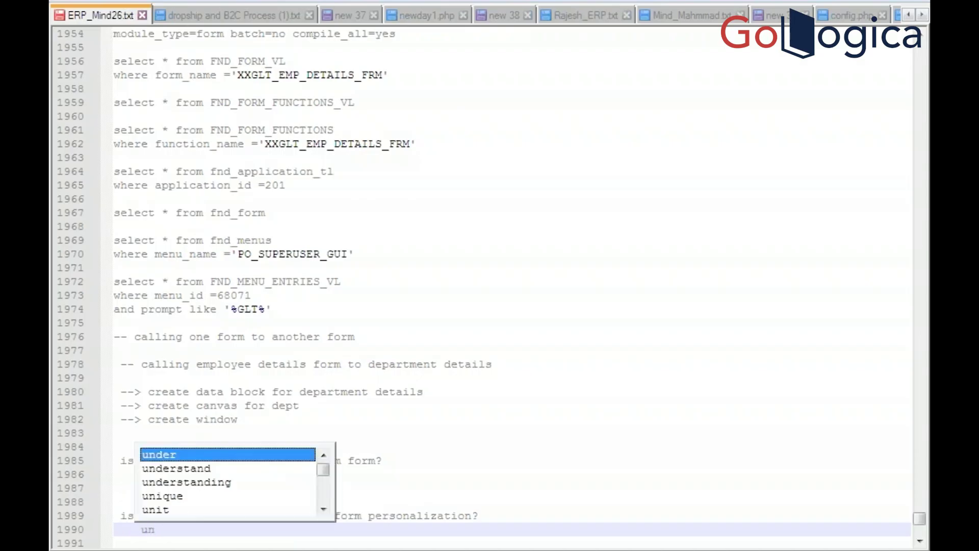
pyautogui.write(' ch')
pyautogui.press('BackSpace')
pyautogui.press('BackSpace')
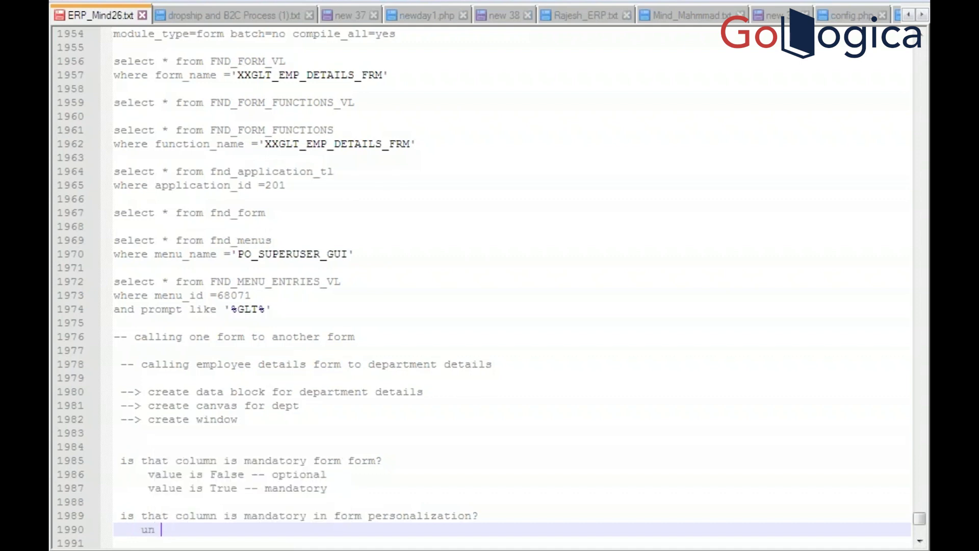
pyautogui.press('BackSpace')
pyautogui.write('check the ac')
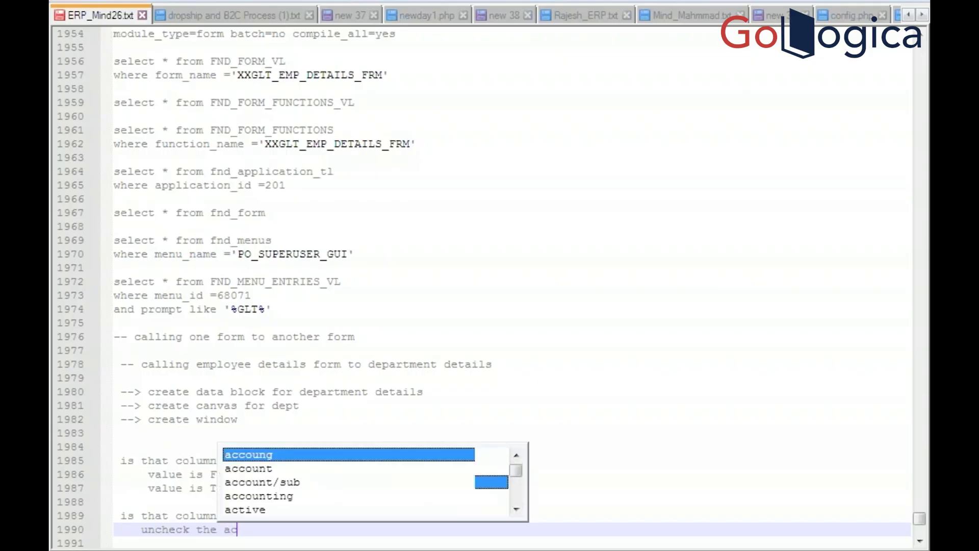
pyautogui.write('tive f')
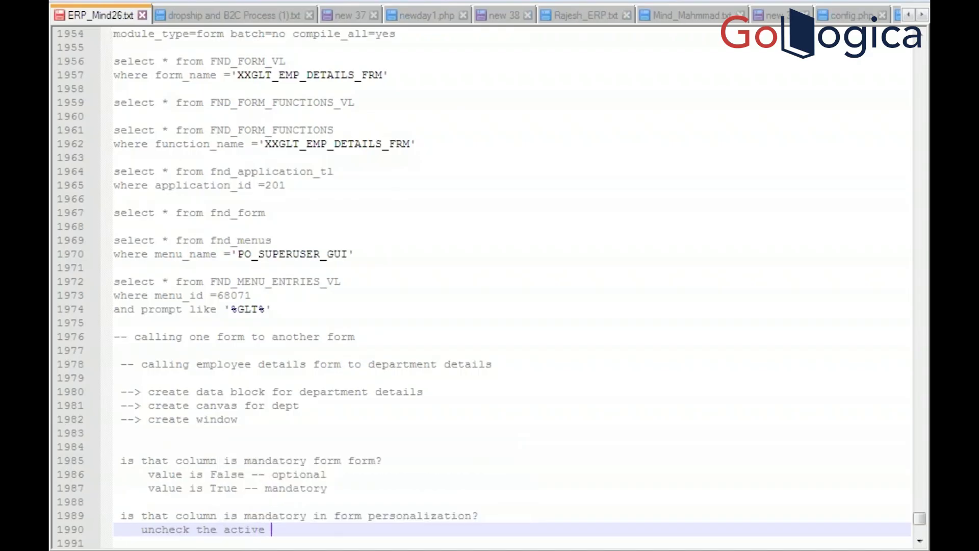
pyautogui.write('lag')
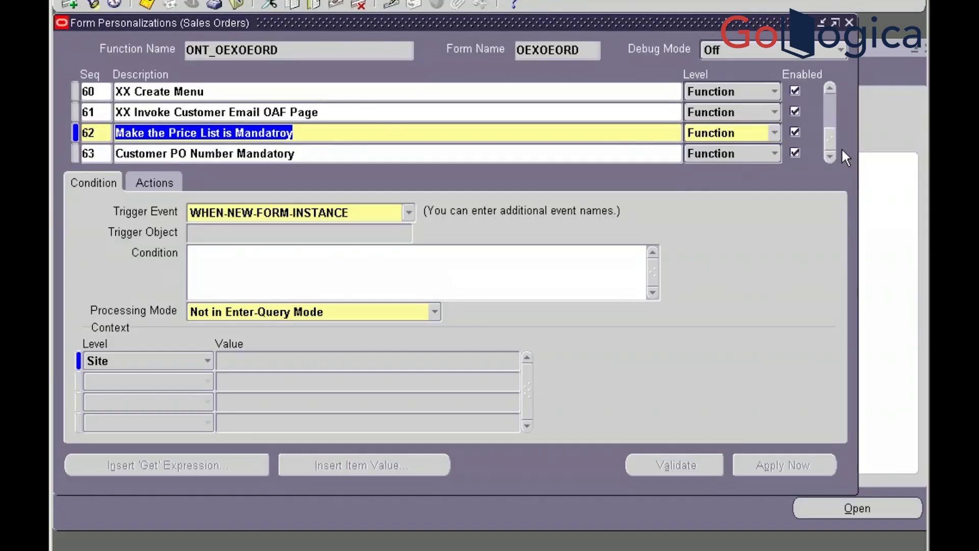
# Switch to Oracle's form personalizations, disable the "Make the Price List is Mandatroy" entry, and close the form personalizations
pyautogui.click(794, 134)
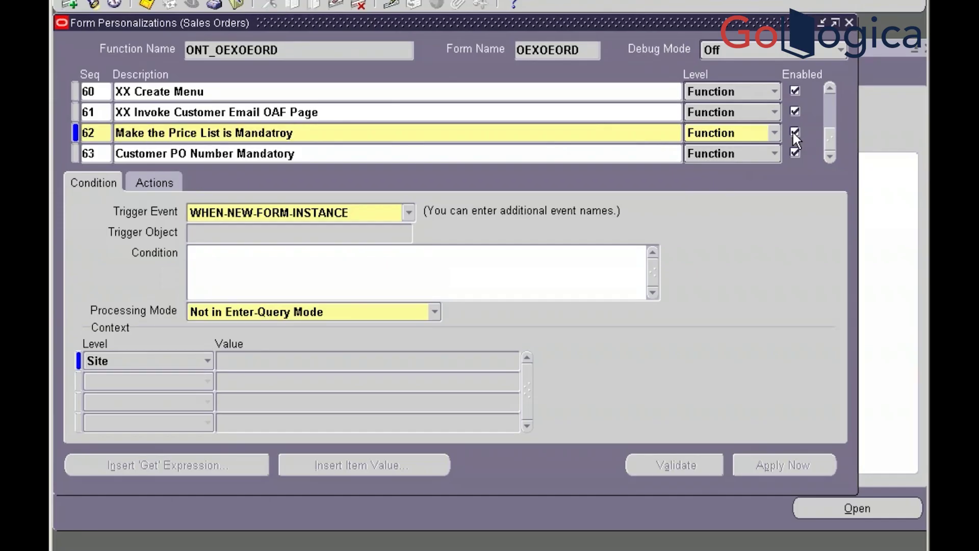
pyautogui.click(793, 132)
pyautogui.click(849, 23)
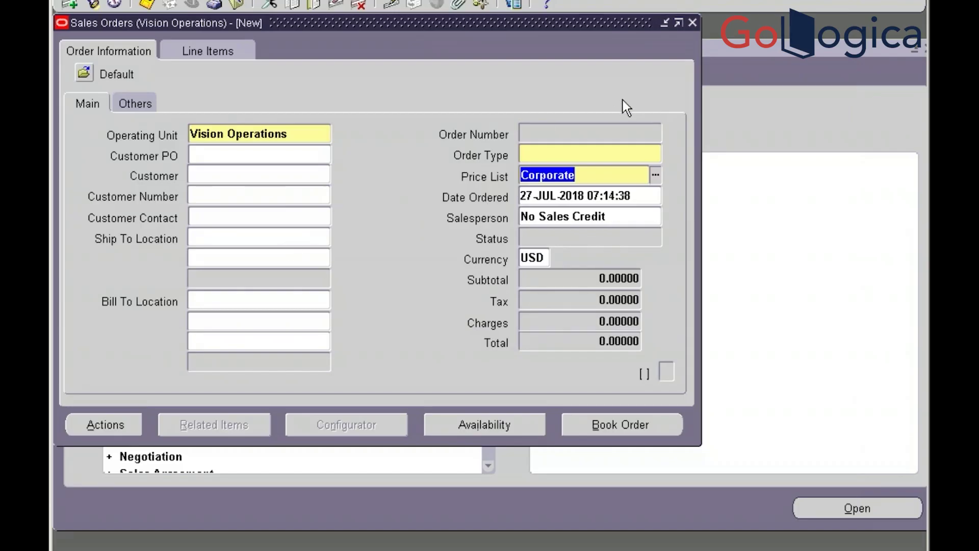
# Close and reopen the Sales Orders form, then check whether the Price List field is required compared with Order Type
pyautogui.click(688, 23)
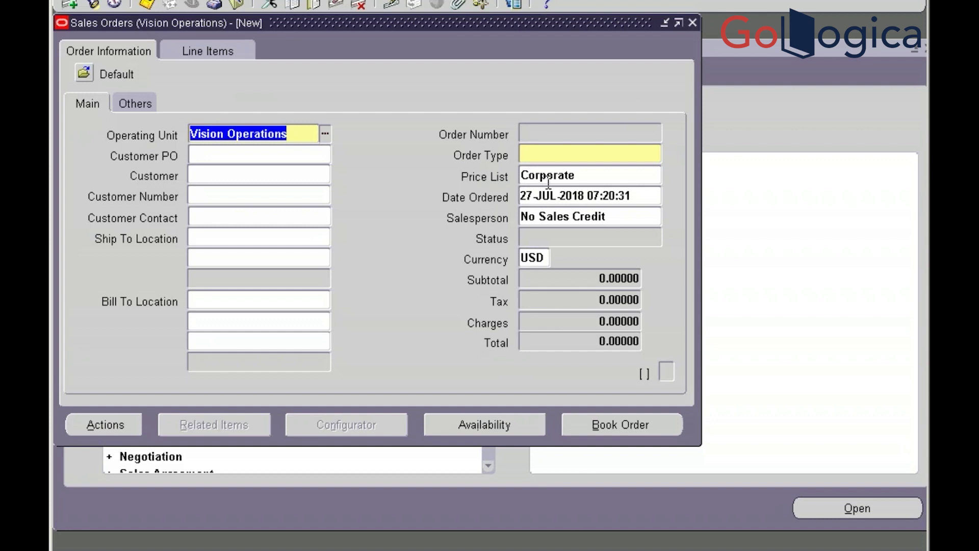
pyautogui.click(575, 181)
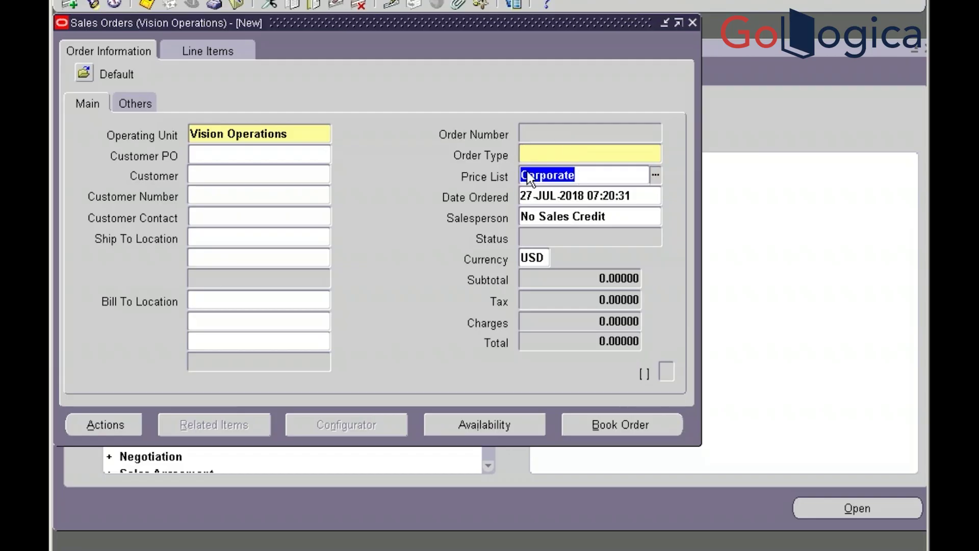
pyautogui.click(551, 156)
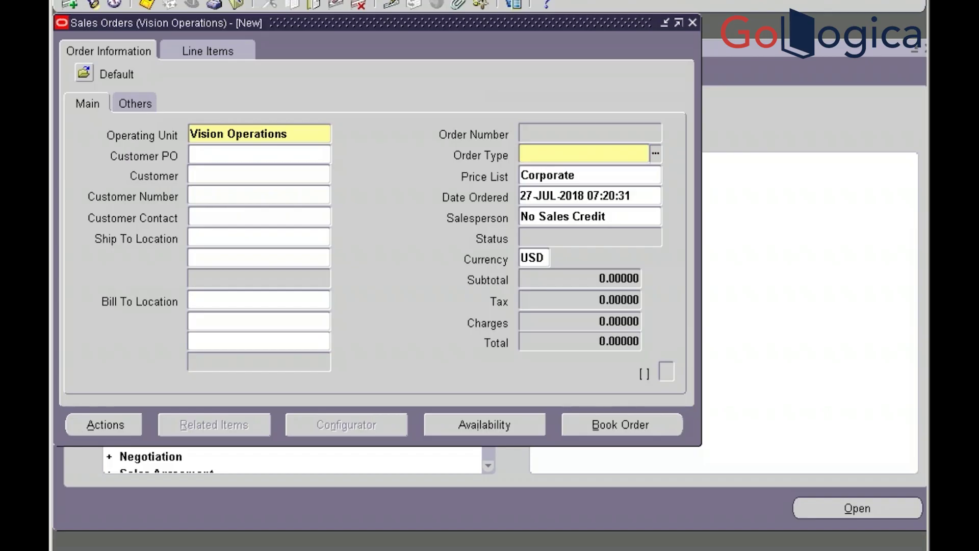
# Open the Sales Orders form personalizations and go to the last entry, "Customer PO Number Mandatory"
pyautogui.click(275, 149)
pyautogui.click(271, 1)
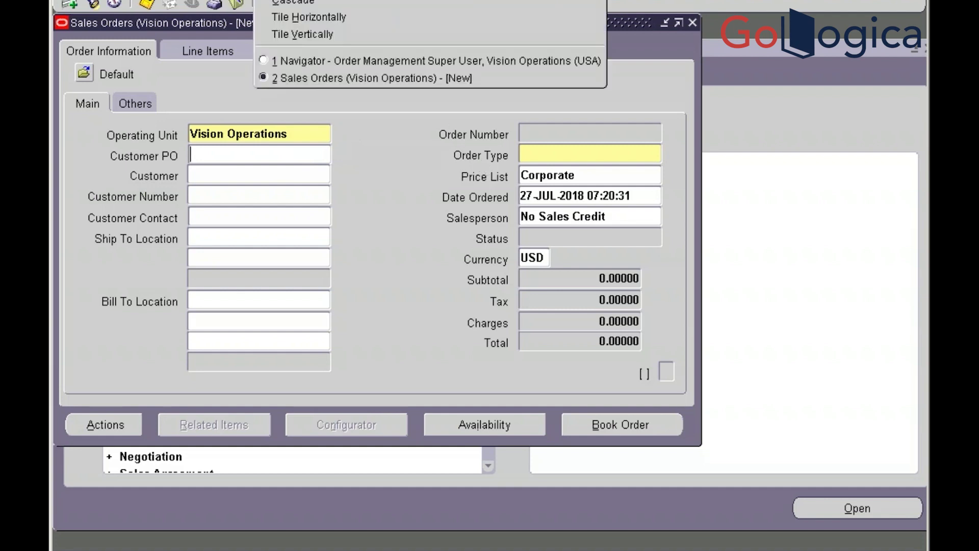
pyautogui.moveTo(314, 1)
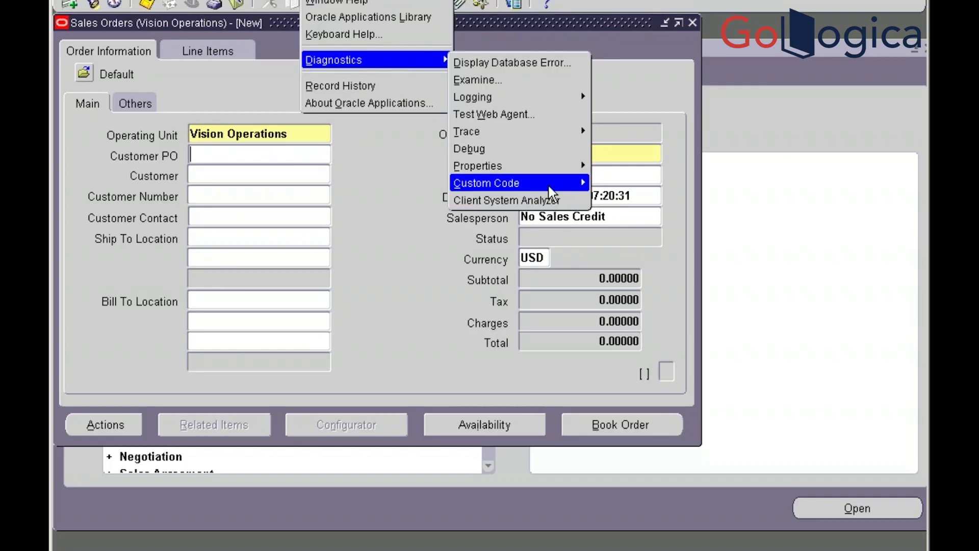
pyautogui.moveTo(556, 186)
pyautogui.click(673, 238)
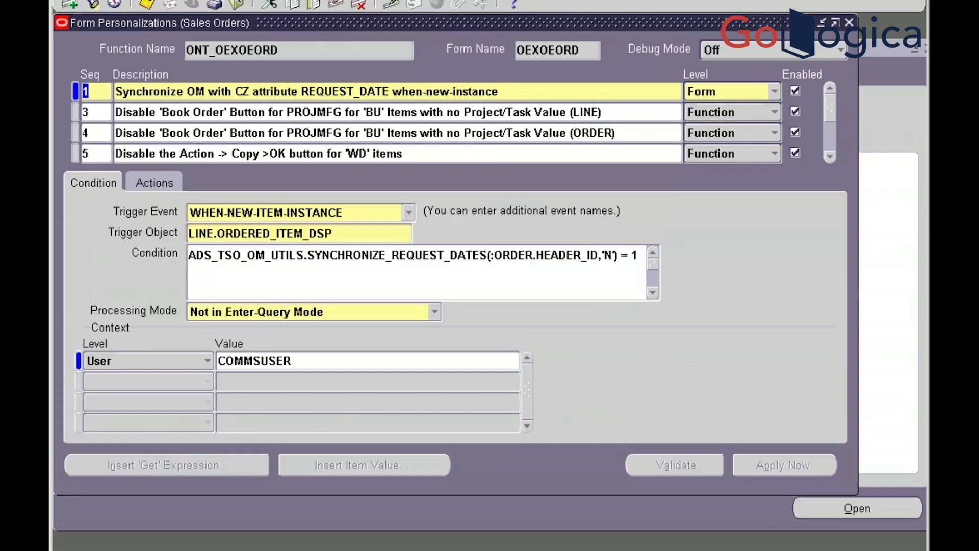
pyautogui.click(117, 0)
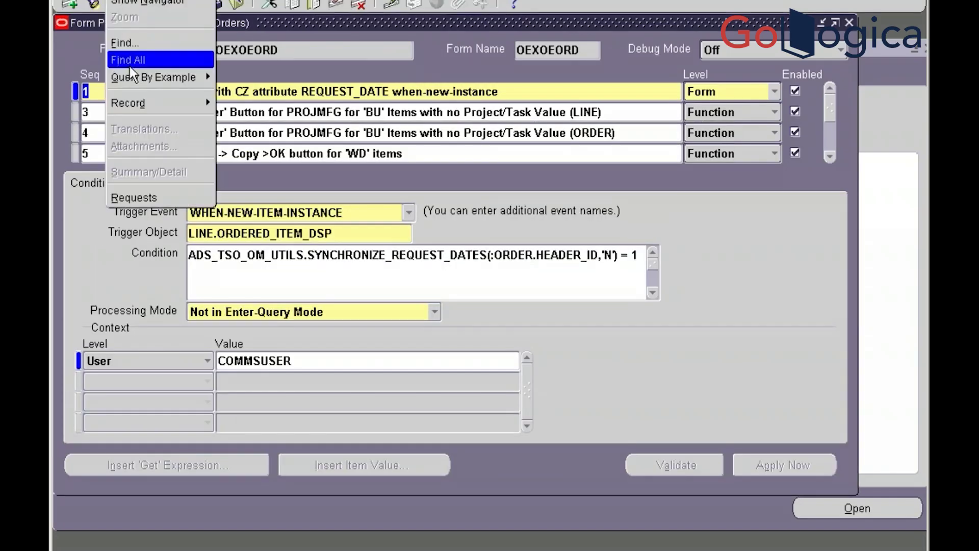
pyautogui.moveTo(91, 0)
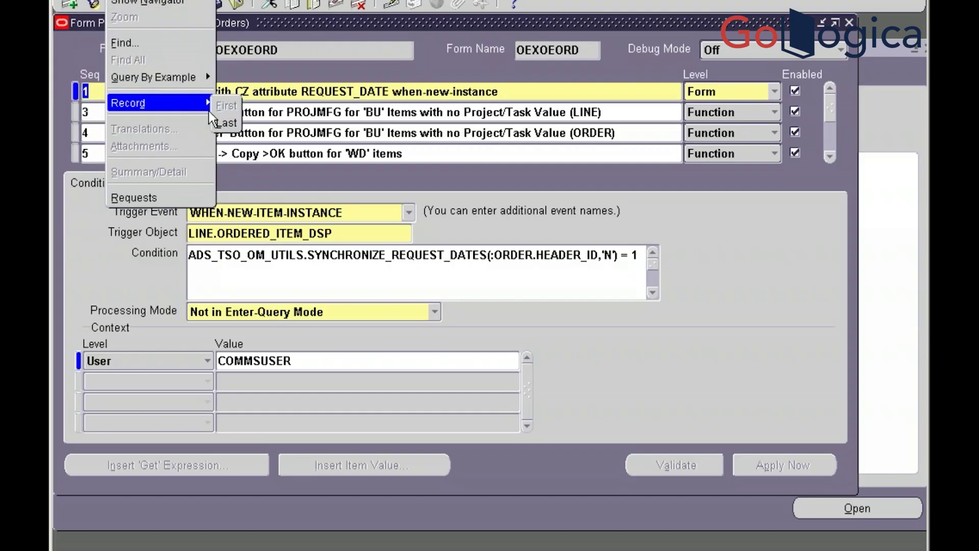
pyautogui.click(227, 123)
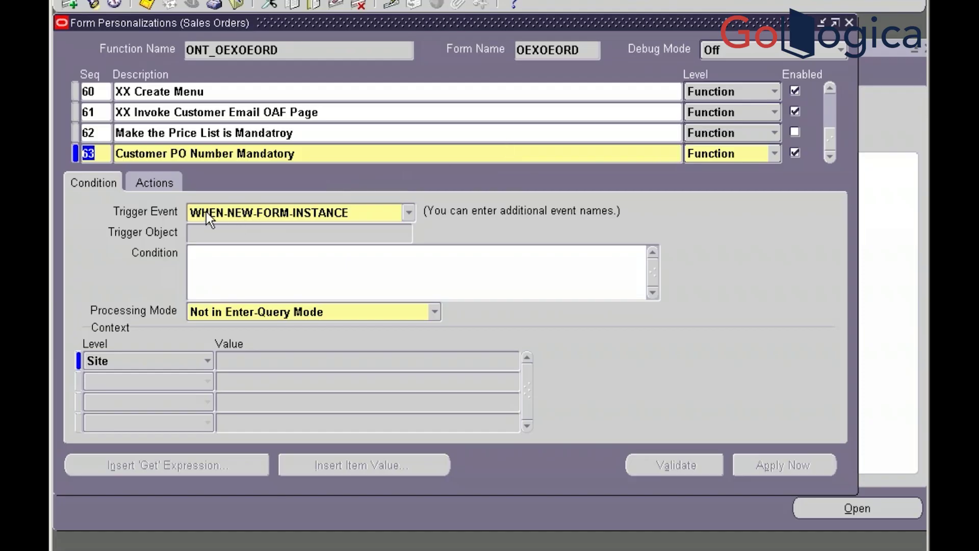
# Examine the action of "Customer PO Number Mandatory", checking the property name and value applied to ORDER.CUST_PO_NUMBER
pyautogui.click(149, 182)
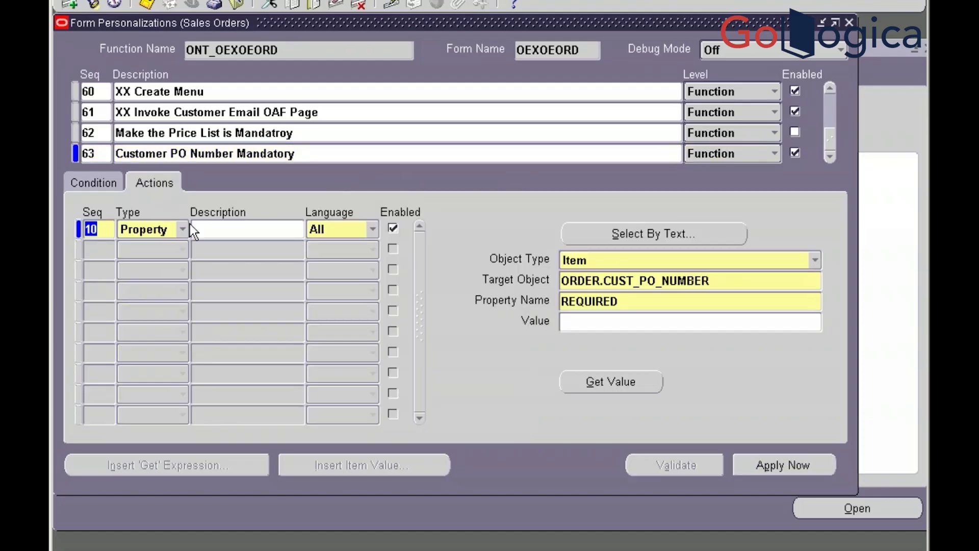
pyautogui.click(635, 301)
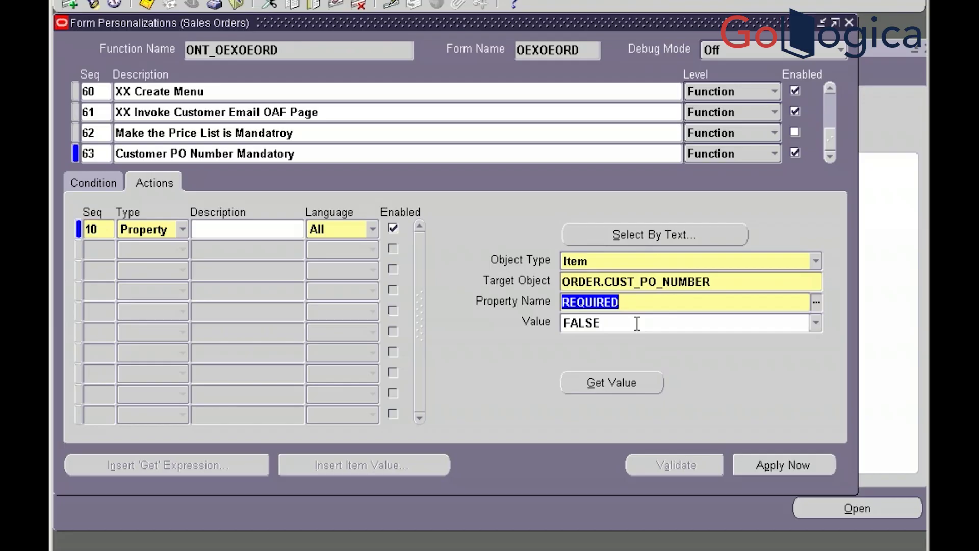
pyautogui.click(637, 322)
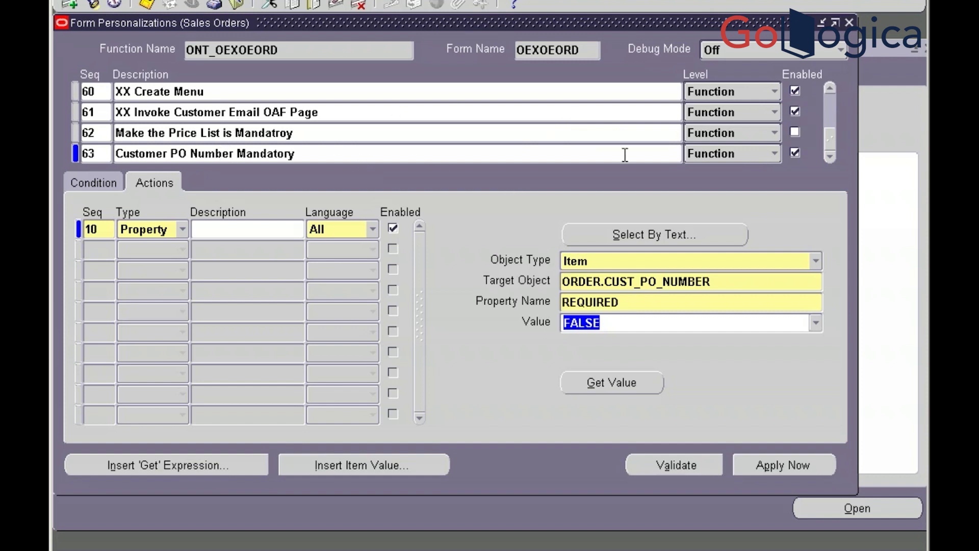
# Disable the "Customer PO Number Mandatory" entry and close the form personalizations
pyautogui.click(794, 152)
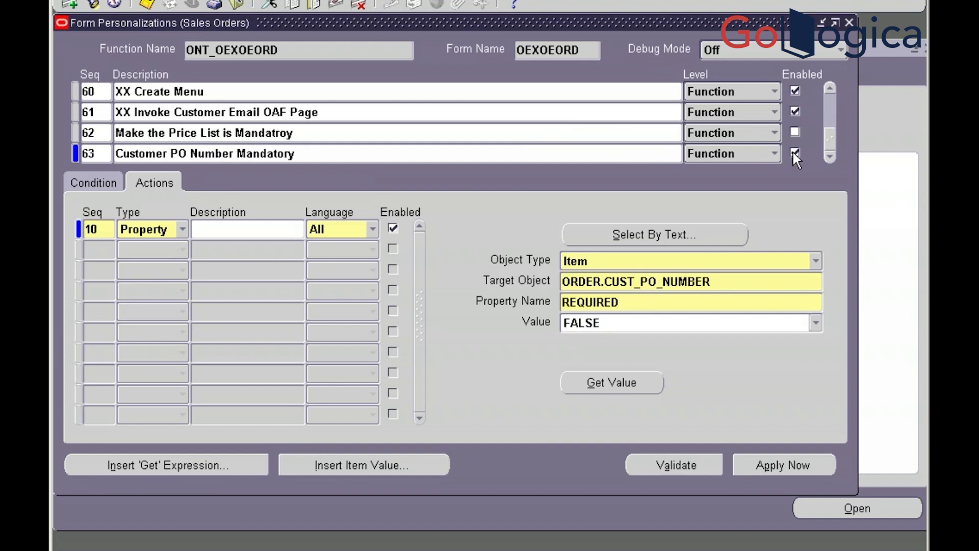
pyautogui.click(794, 153)
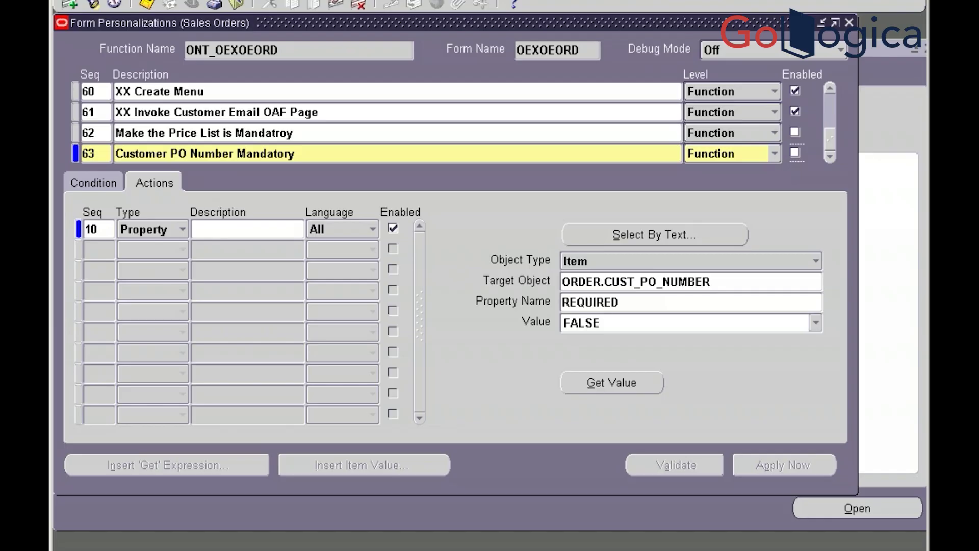
pyautogui.click(851, 30)
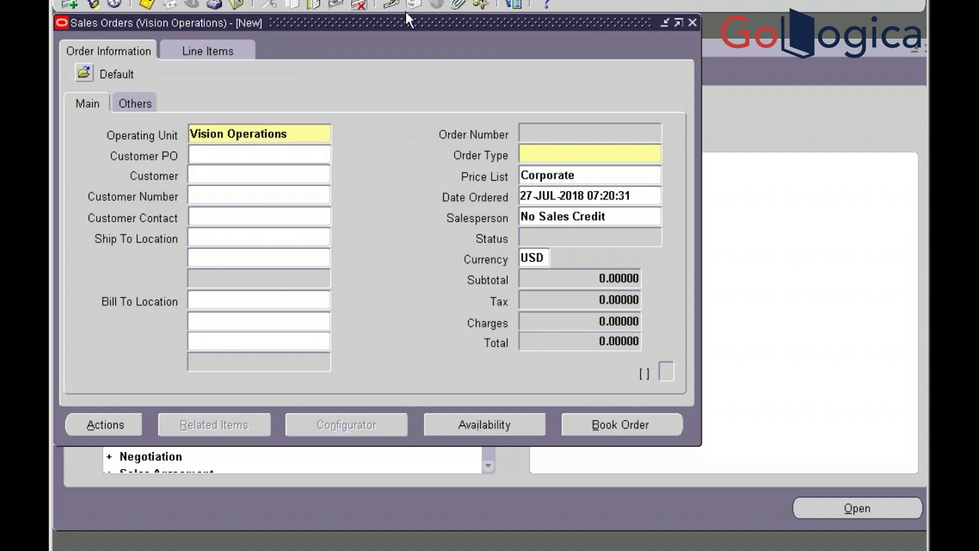
# Reopen the form personalizations for the Sales Orders form
pyautogui.click(326, 1)
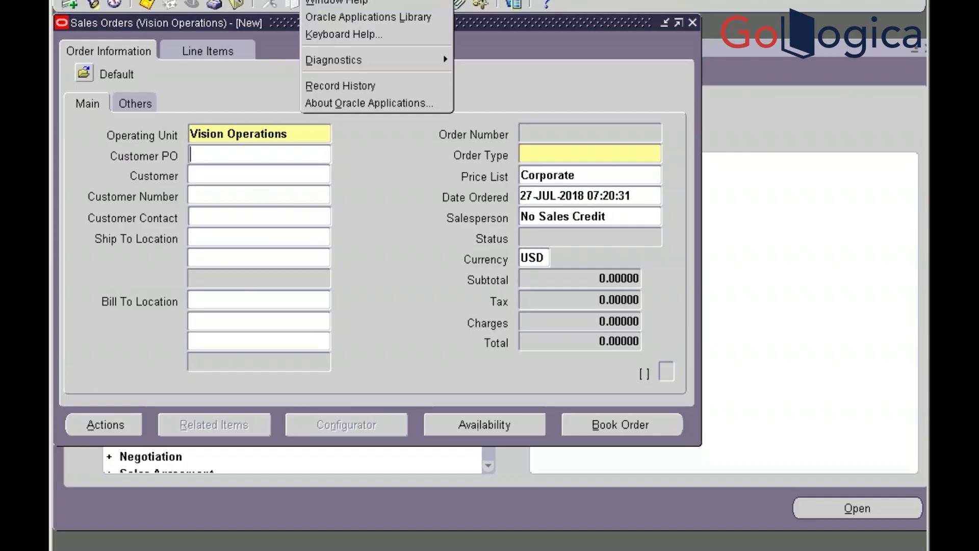
pyautogui.moveTo(380, 65)
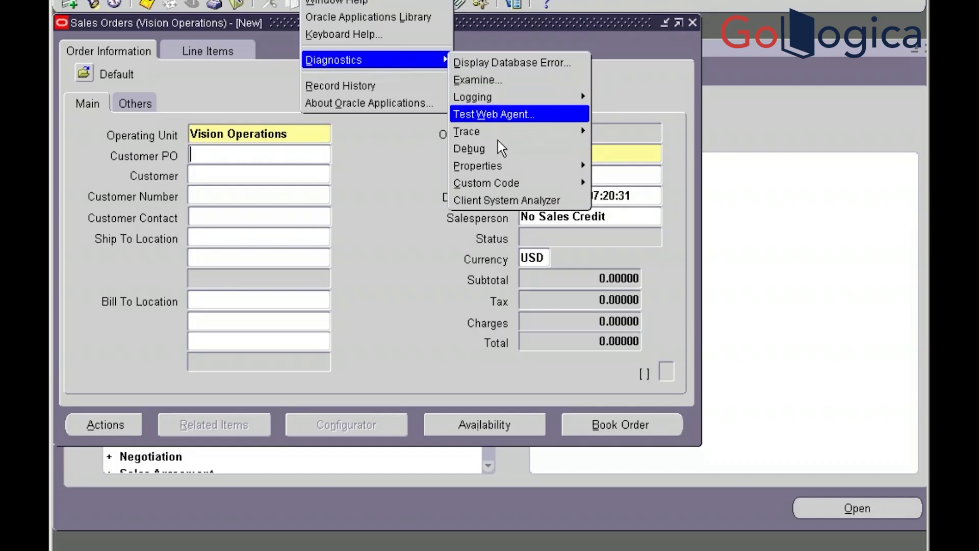
pyautogui.moveTo(499, 188)
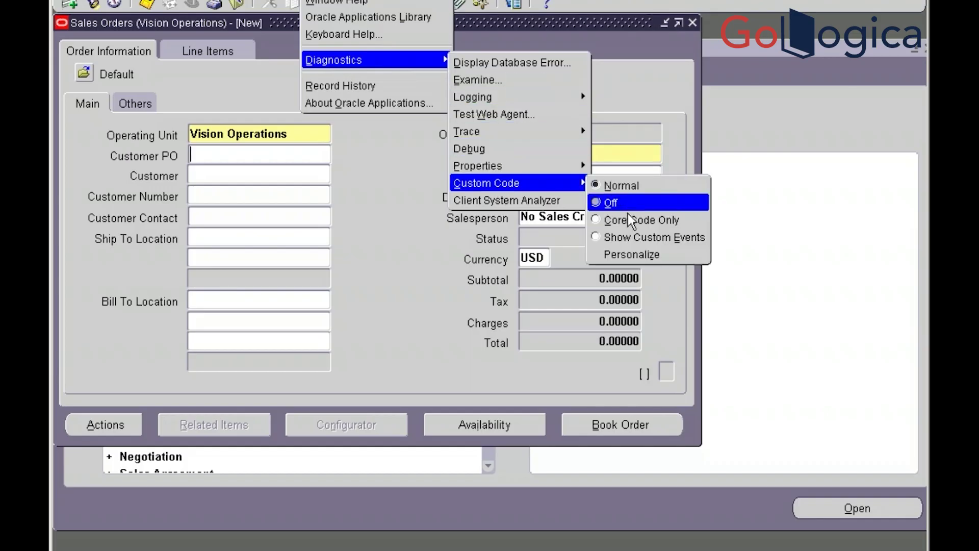
pyautogui.click(630, 255)
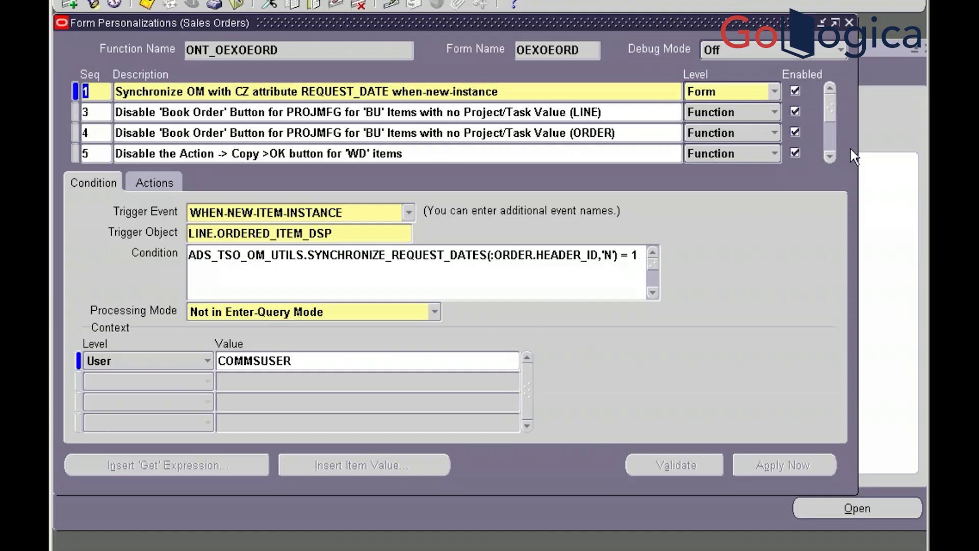
# Look through the existing personalizations and examine the condition and action of "Unit price not excceded more then 1000"
pyautogui.click(830, 156)
pyautogui.click(830, 156)
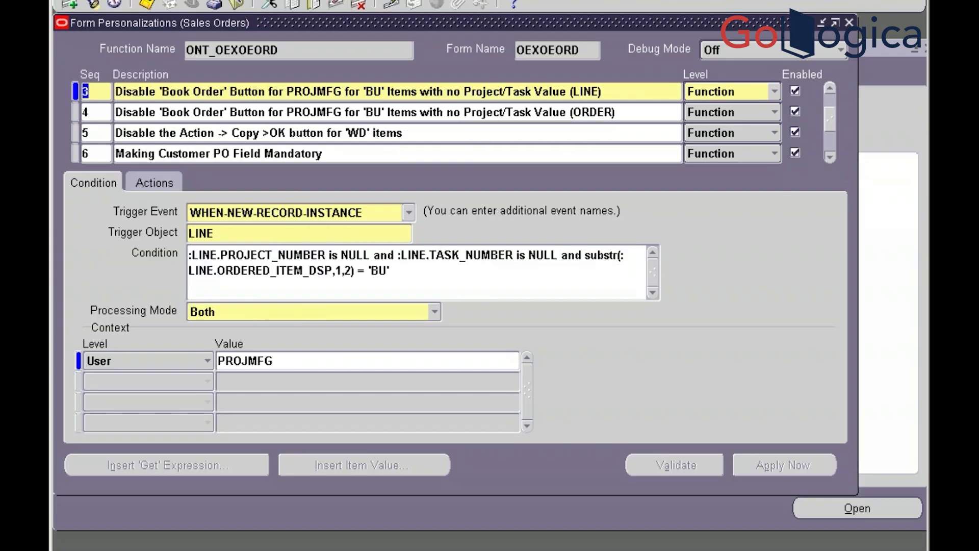
pyautogui.click(830, 156)
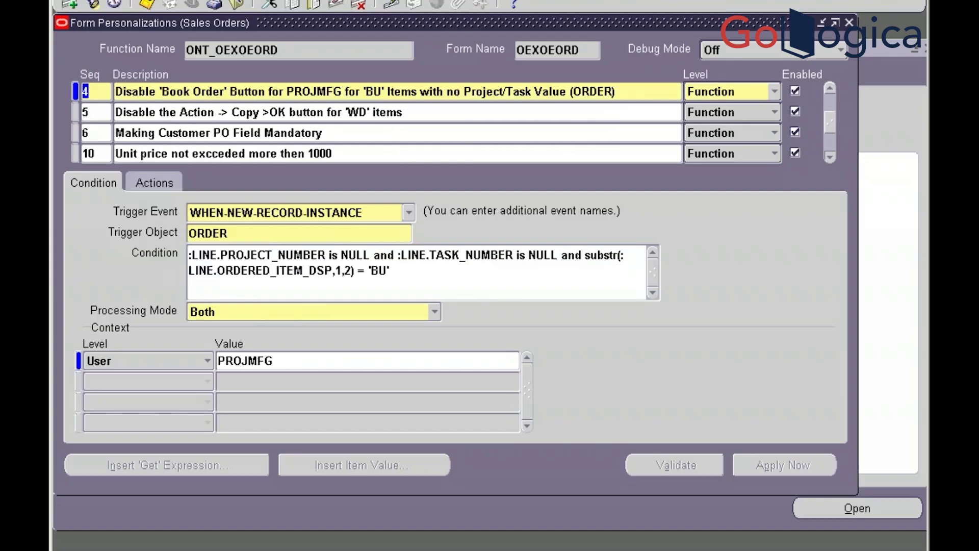
pyautogui.click(830, 156)
pyautogui.click(830, 156)
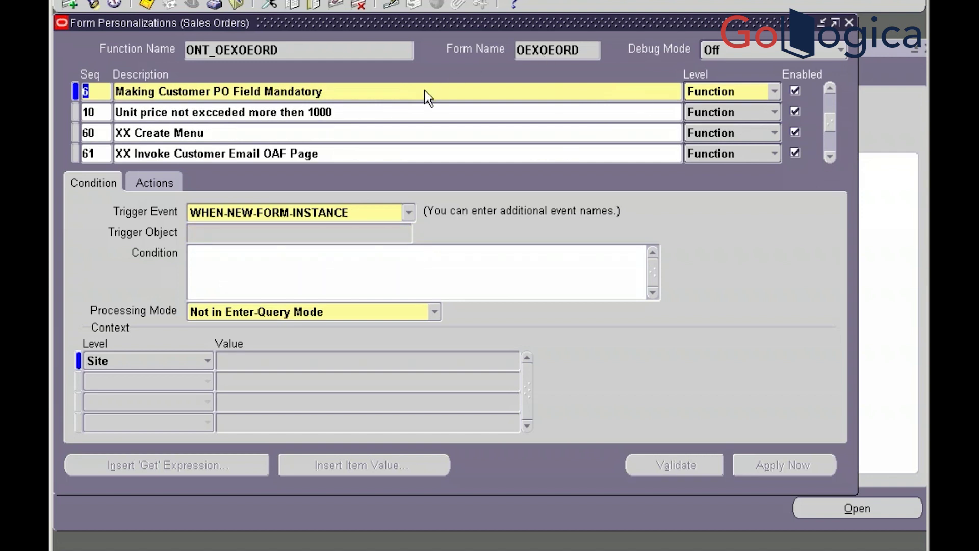
pyautogui.click(405, 111)
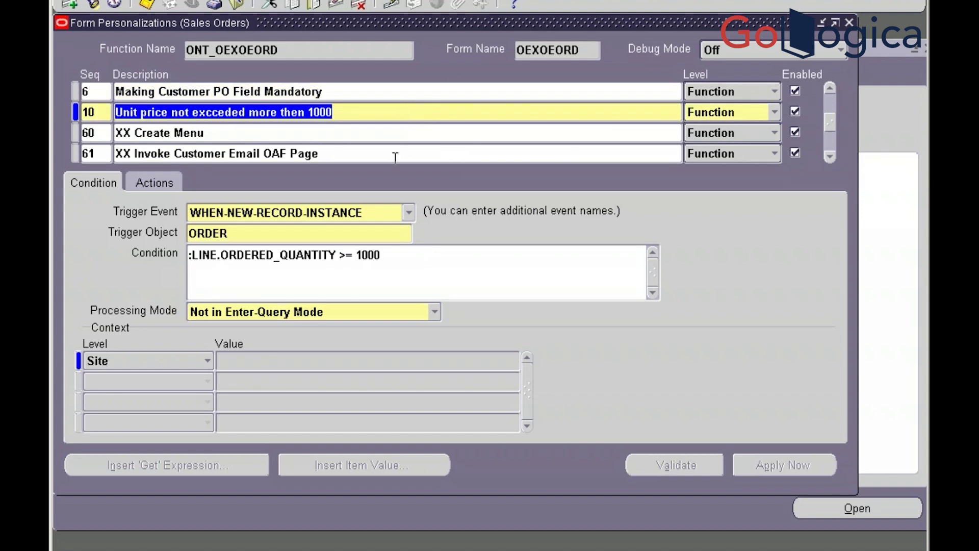
pyautogui.click(153, 182)
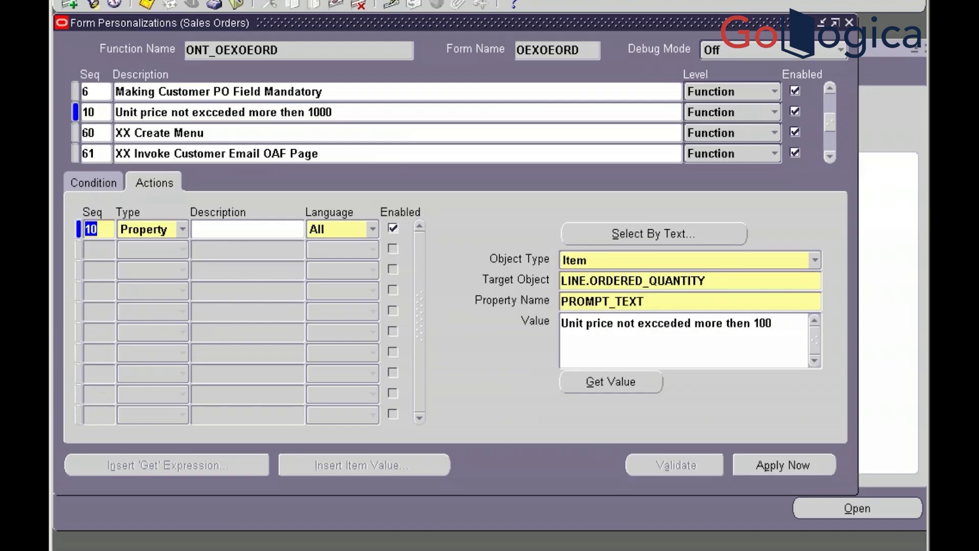
pyautogui.click(110, 183)
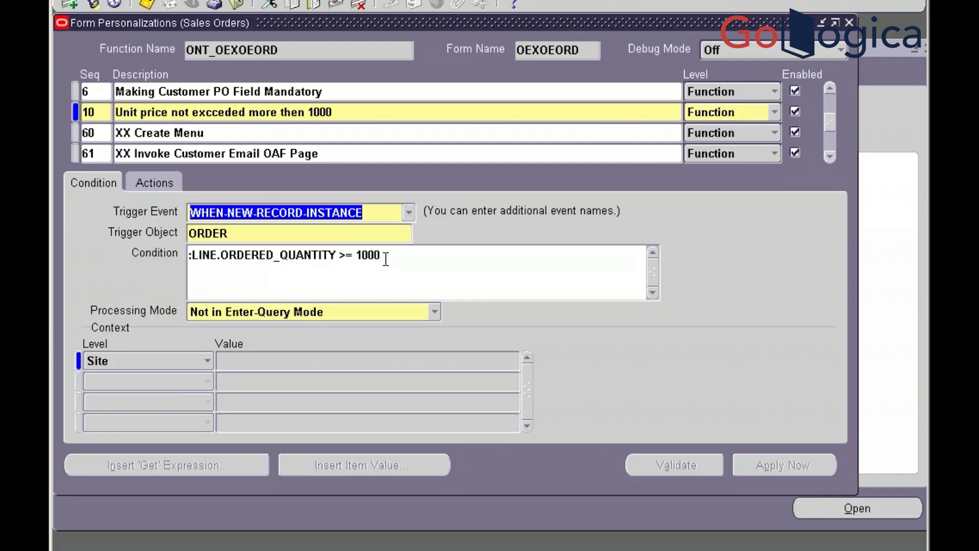
pyautogui.click(164, 178)
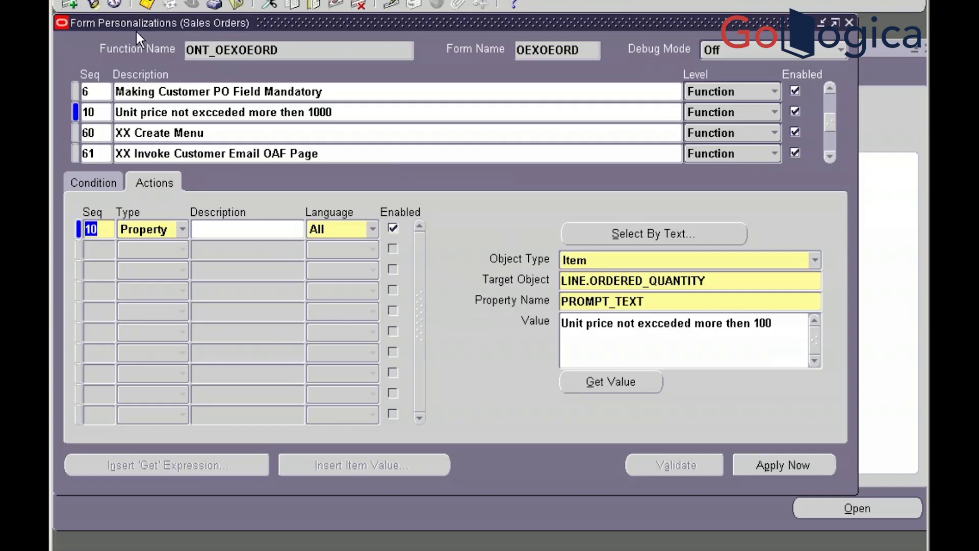
# Insert a new personalization record after "XX Invoke Customer Email OAF Page" and set its sequence to 62
pyautogui.click(118, 0)
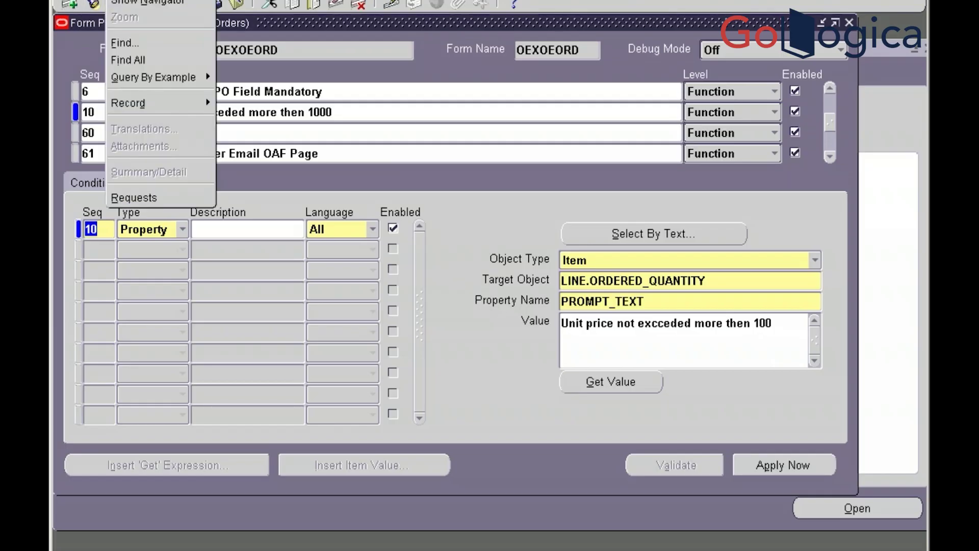
pyautogui.moveTo(170, 100)
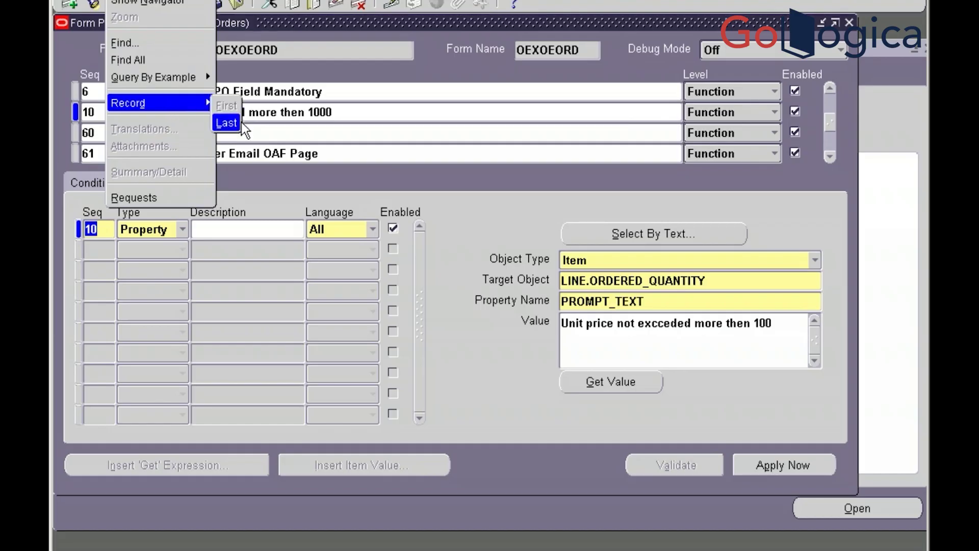
pyautogui.click(228, 124)
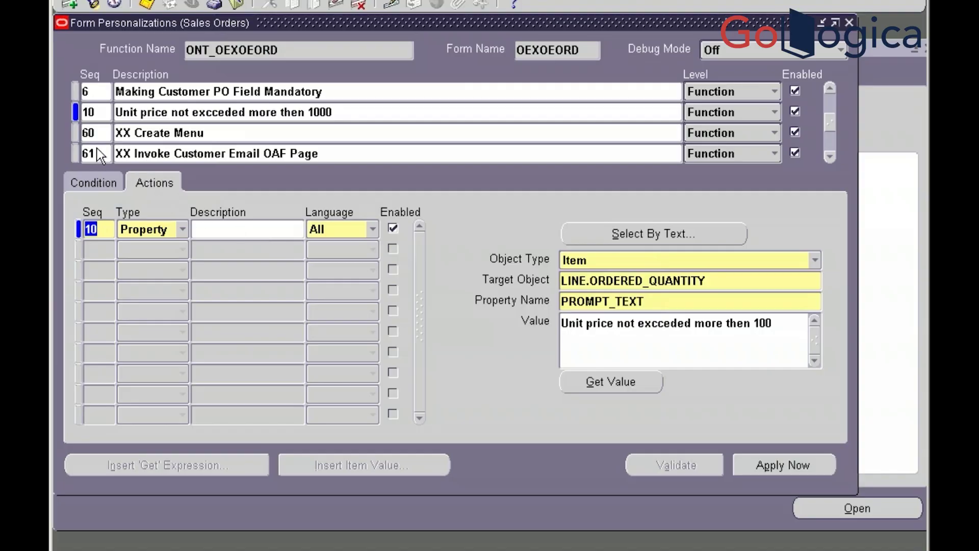
pyautogui.click(169, 153)
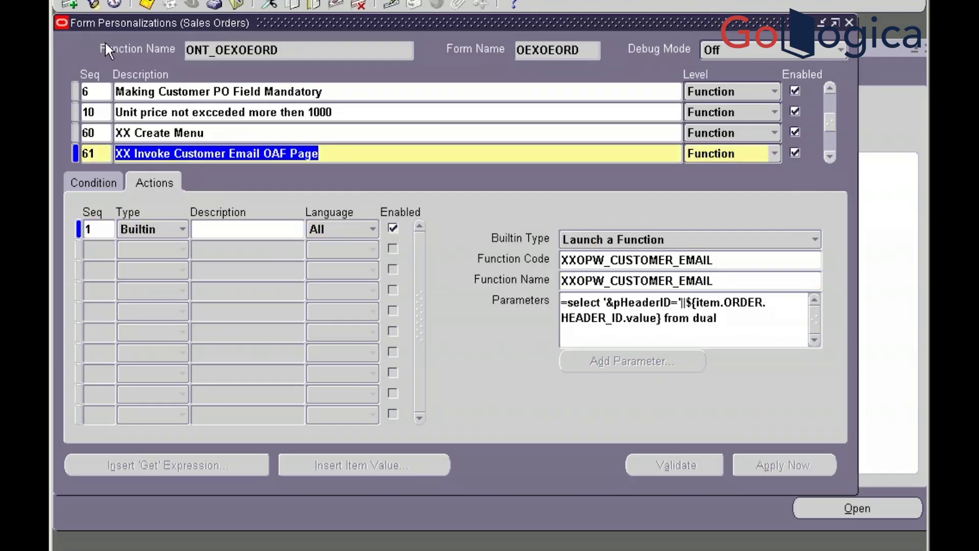
pyautogui.click(75, 4)
pyautogui.write('62')
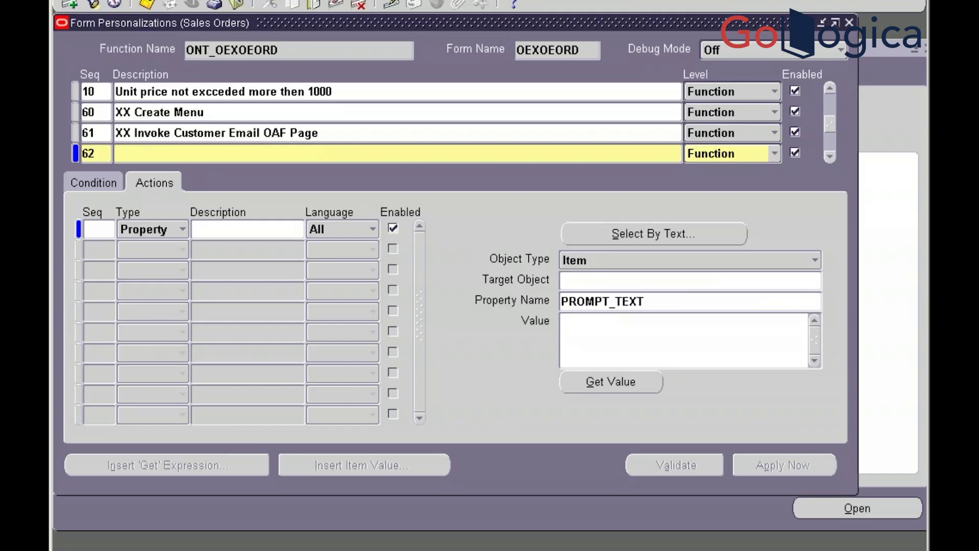
# Enter the description "Display message when form is p" for the new personalization with sequence 62
pyautogui.write('D')
pyautogui.write('isply')
pyautogui.press('BackSpace')
pyautogui.write('ay')
pyautogui.write(' te')
pyautogui.press('BackSpace')
pyautogui.press('BackSpace')
pyautogui.press('BackSpace')
pyautogui.write('message')
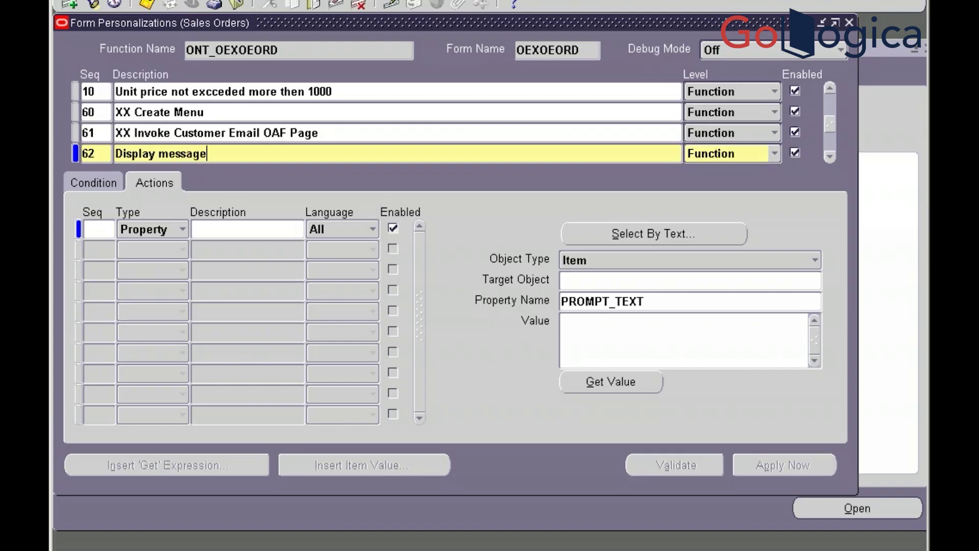
pyautogui.write(' when form is p')
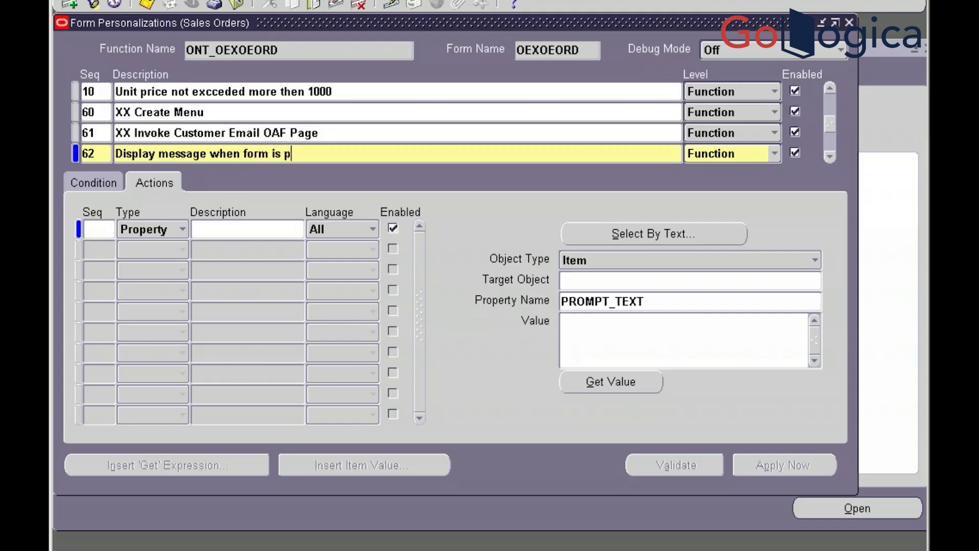
# Complete the description of the new personalization rule 62 as "Display message when form is opem" and show its trigger condition
pyautogui.press('BackSpace')
pyautogui.write('opem')
pyautogui.click(92, 184)
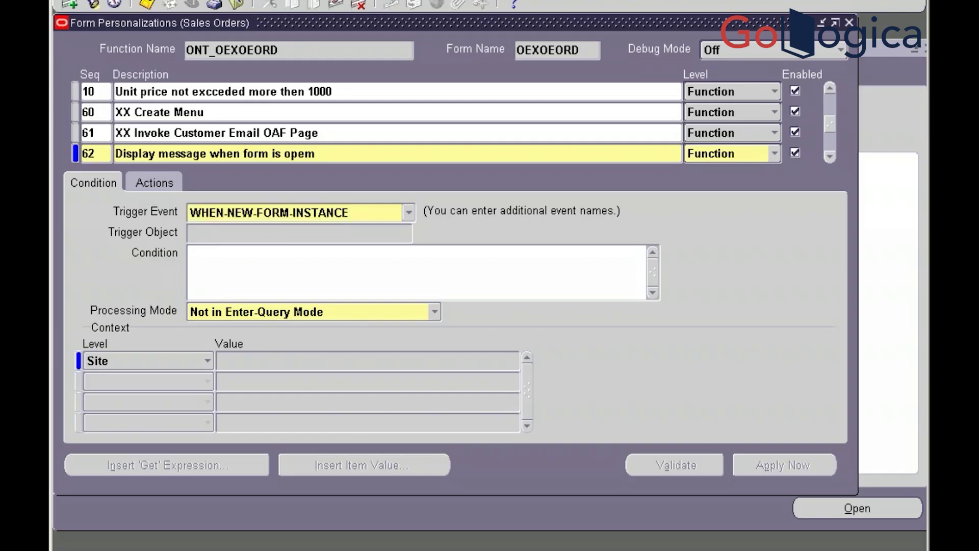
# Add an action with sequence 10 and type Message to rule 62
pyautogui.click(148, 182)
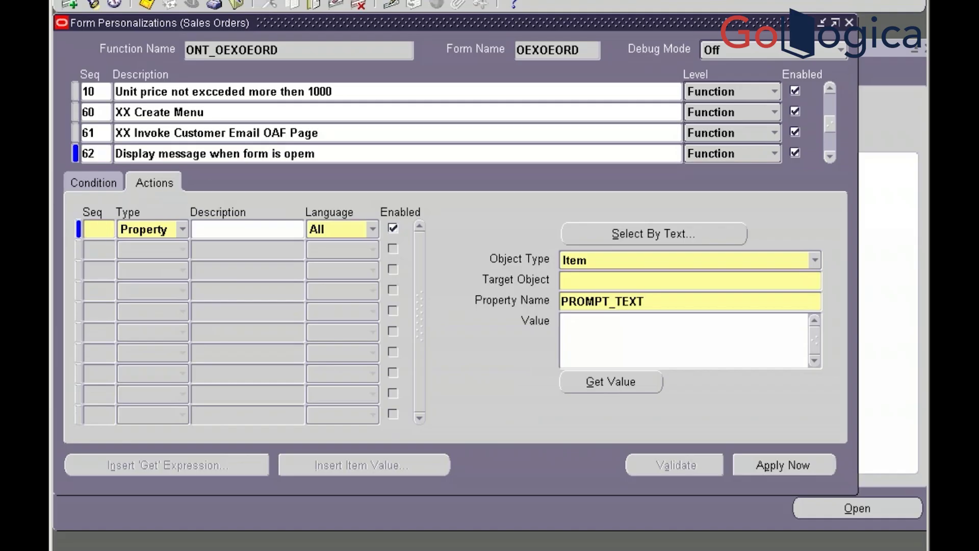
pyautogui.write('10')
pyautogui.click(180, 229)
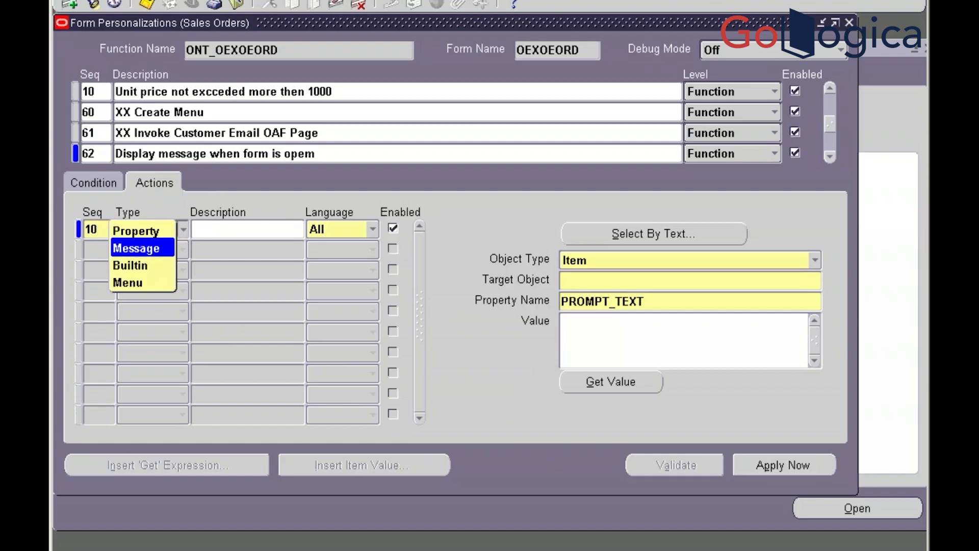
pyautogui.click(139, 249)
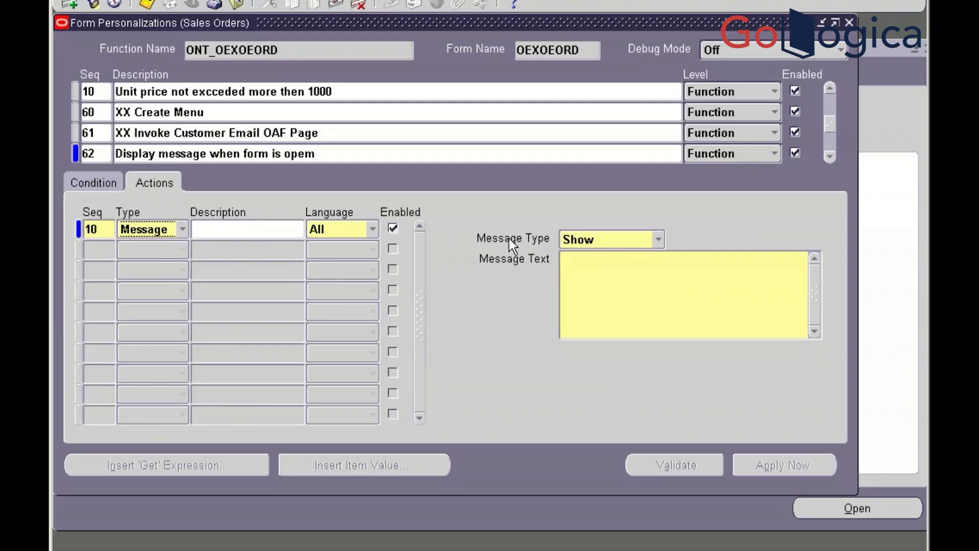
# Give the action message type Show and the text "Please select Customer and then processed", and validate it
pyautogui.click(658, 240)
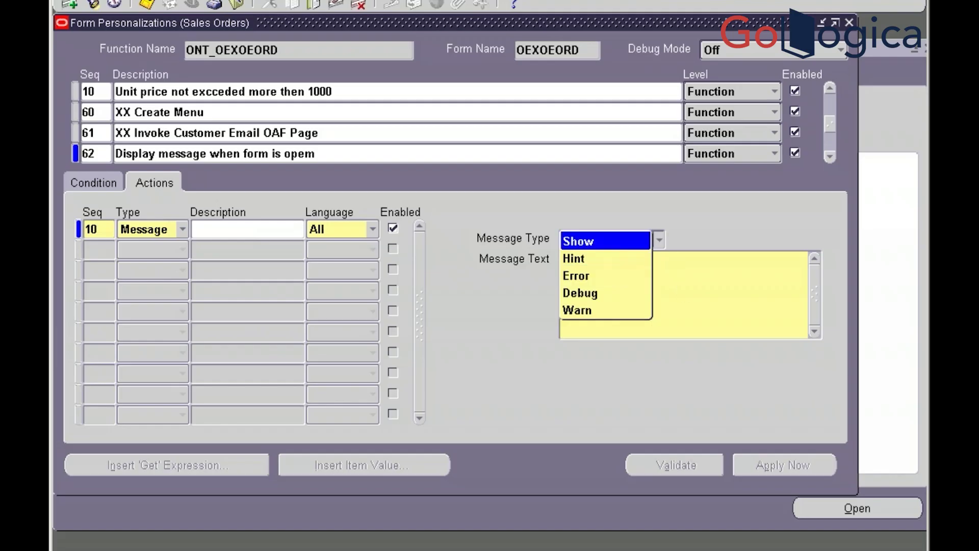
pyautogui.click(644, 244)
pyautogui.press('Tab')
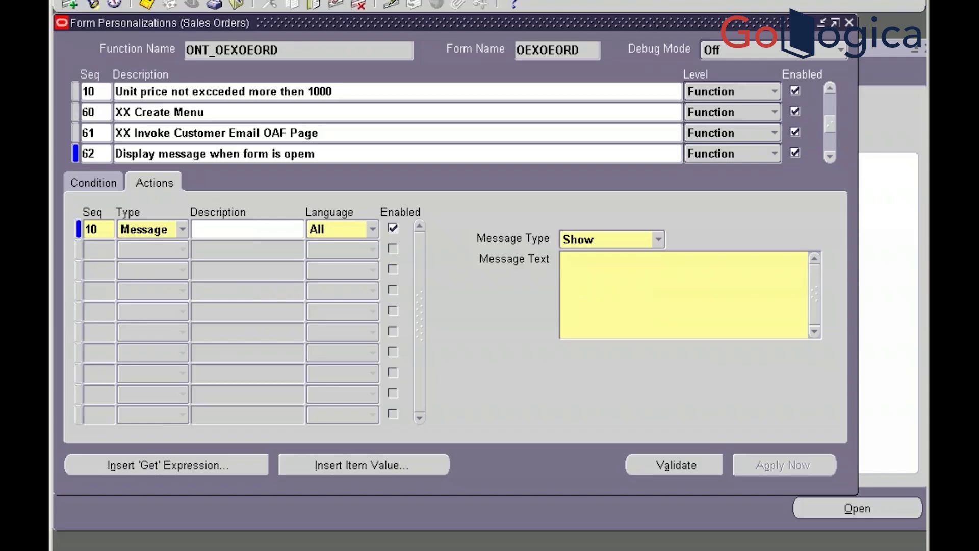
pyautogui.write('Please select Cu')
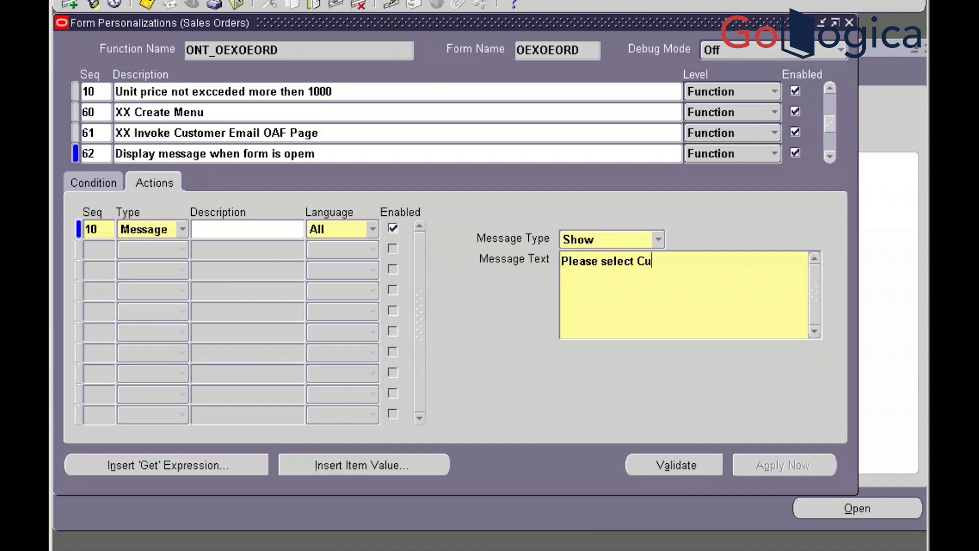
pyautogui.write('stomer and then processed')
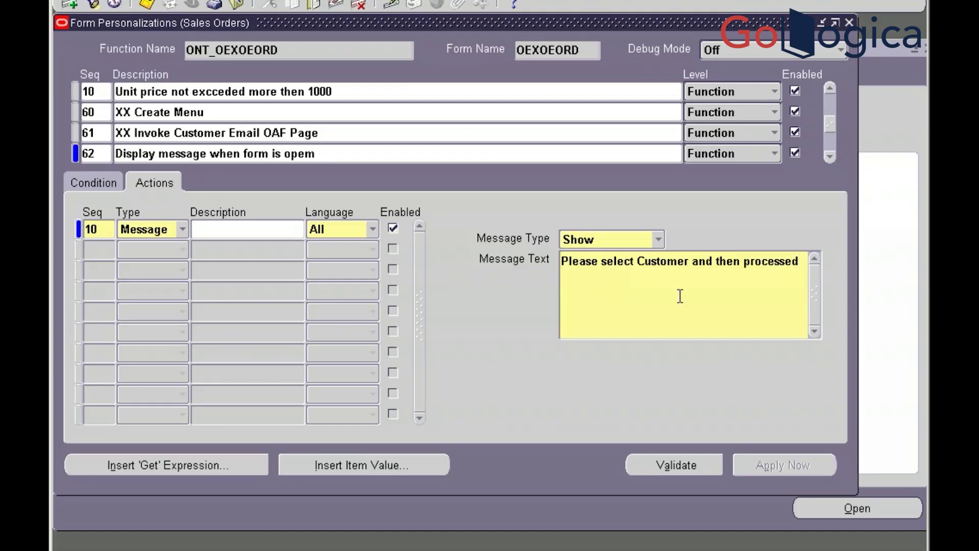
pyautogui.click(686, 467)
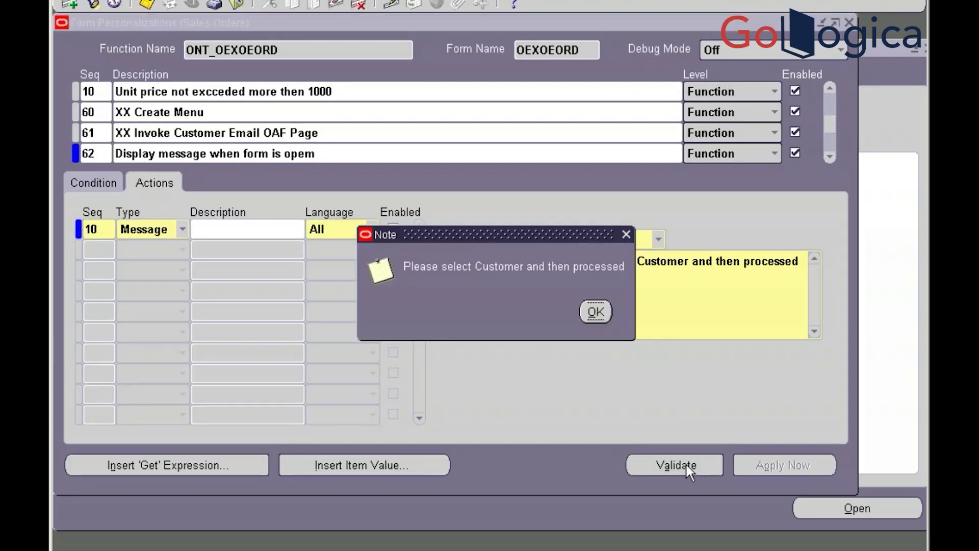
pyautogui.click(593, 312)
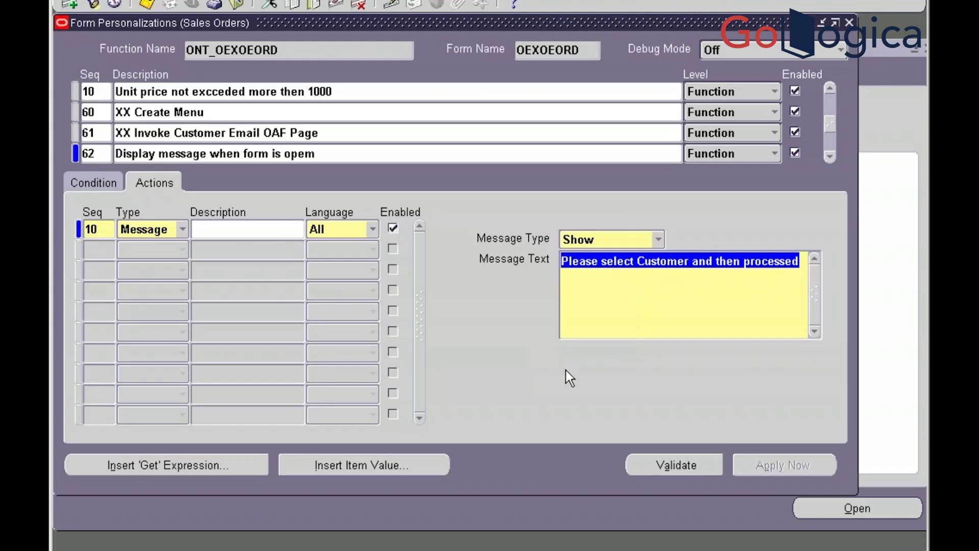
# Close the personalization and sales order windows and reopen Sales Orders to test the form-opening message, dismissing the note
pyautogui.click(850, 23)
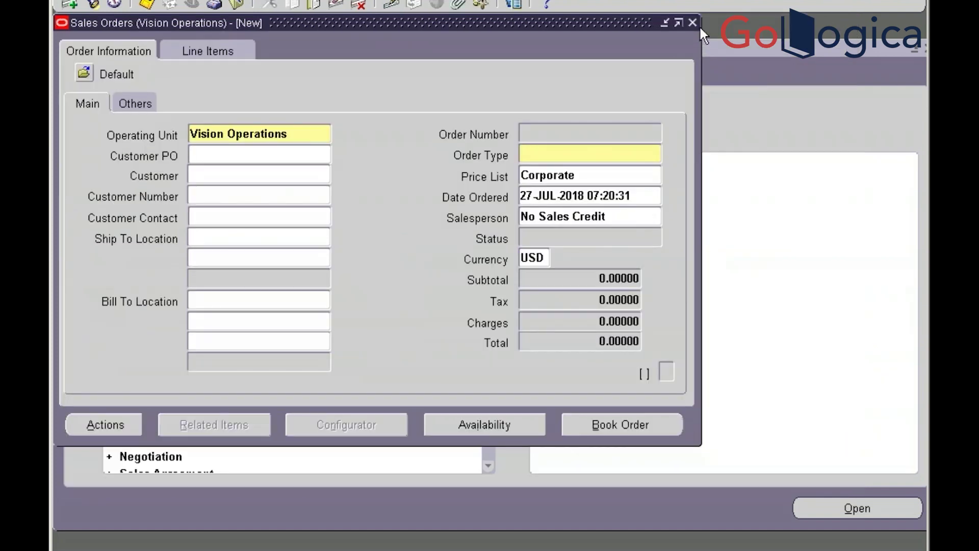
pyautogui.click(693, 22)
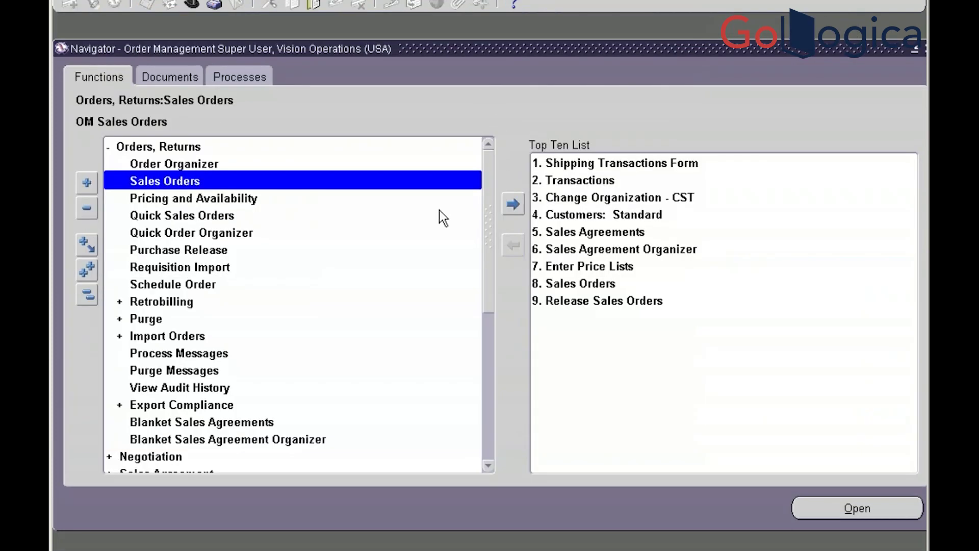
pyautogui.doubleClick(172, 183)
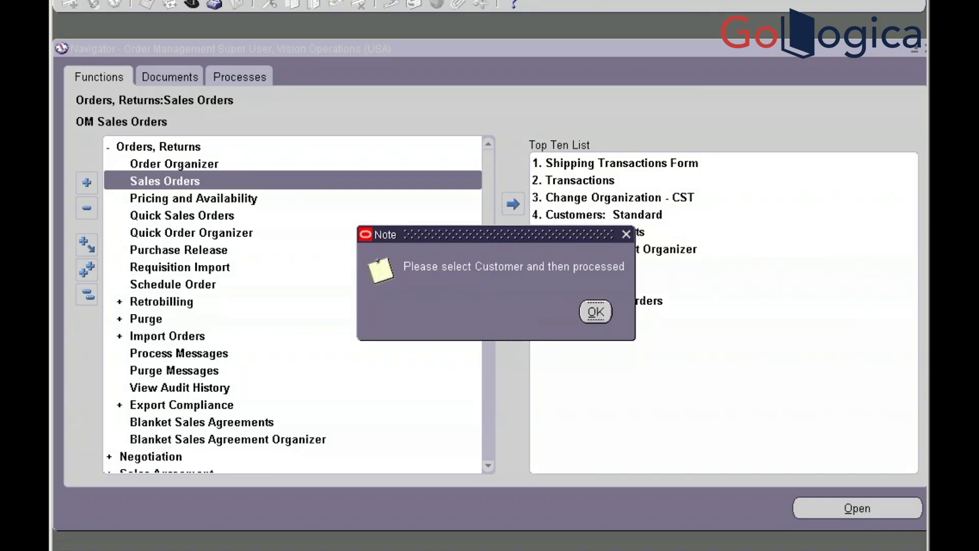
pyautogui.press('Return')
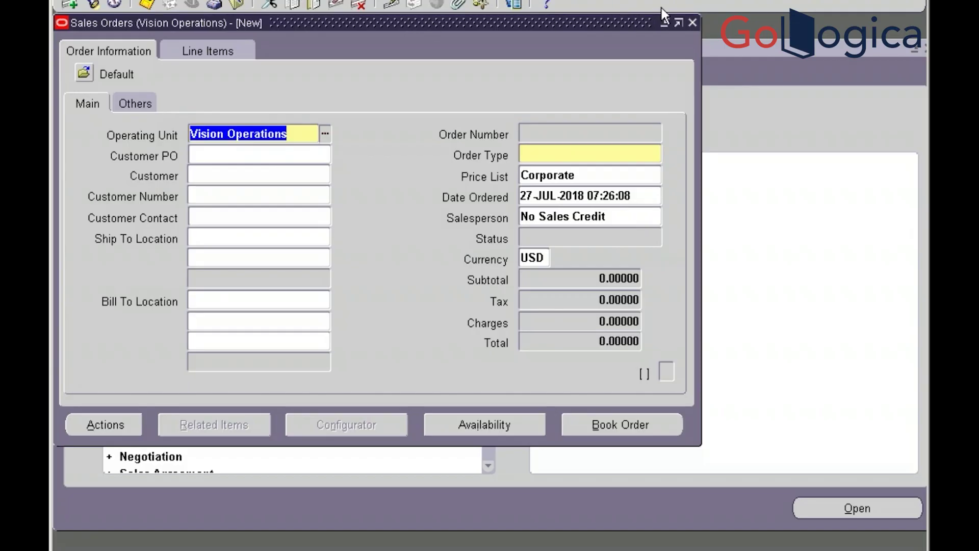
# Close and reopen the Sales Orders form once more to repeat the message test, and dismiss the note
pyautogui.click(693, 24)
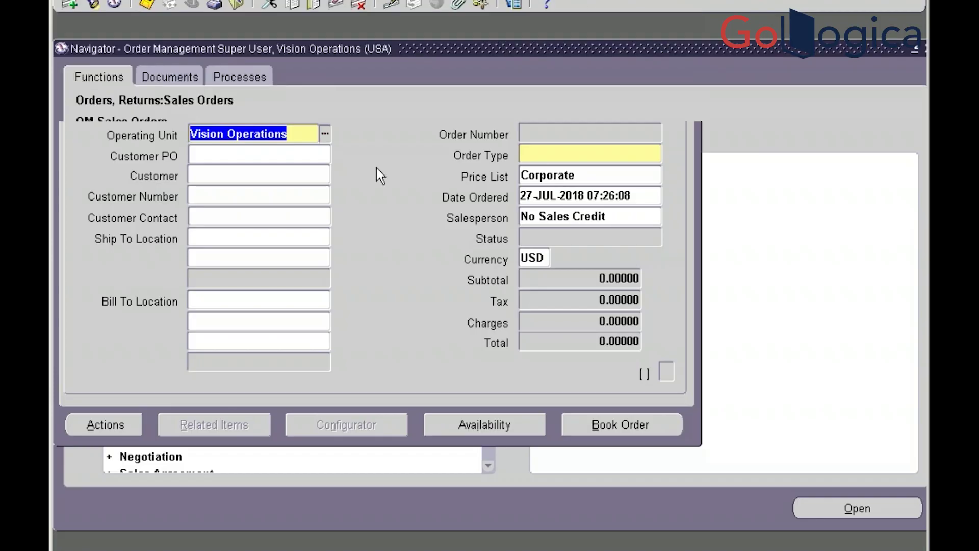
pyautogui.press('Return')
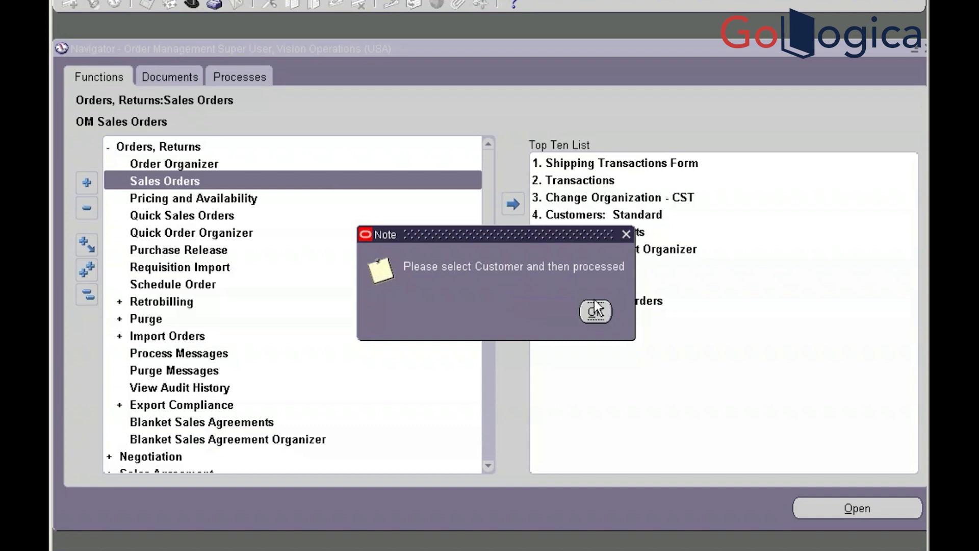
pyautogui.click(592, 313)
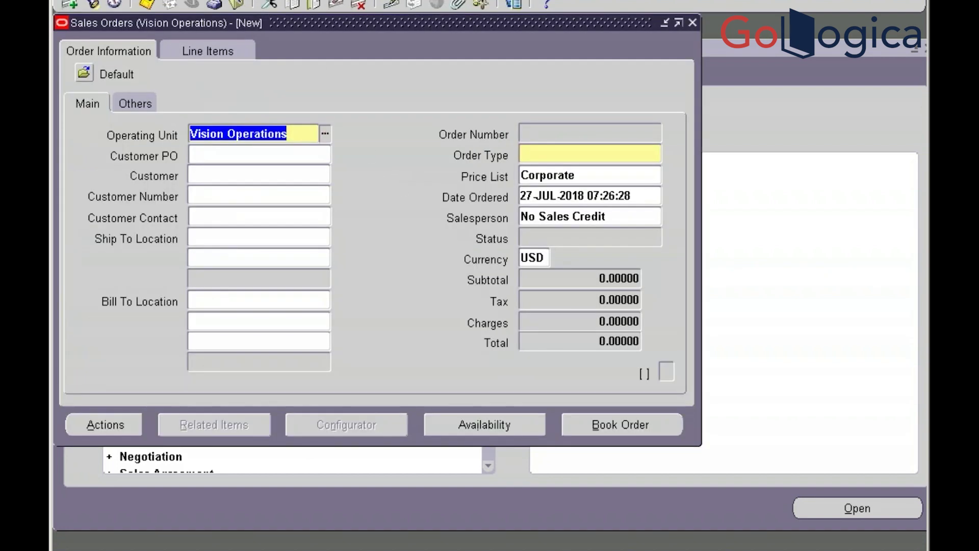
# Open the form personalizations for Sales Orders and go to the last rule record
pyautogui.hotkey('alt', 'h')
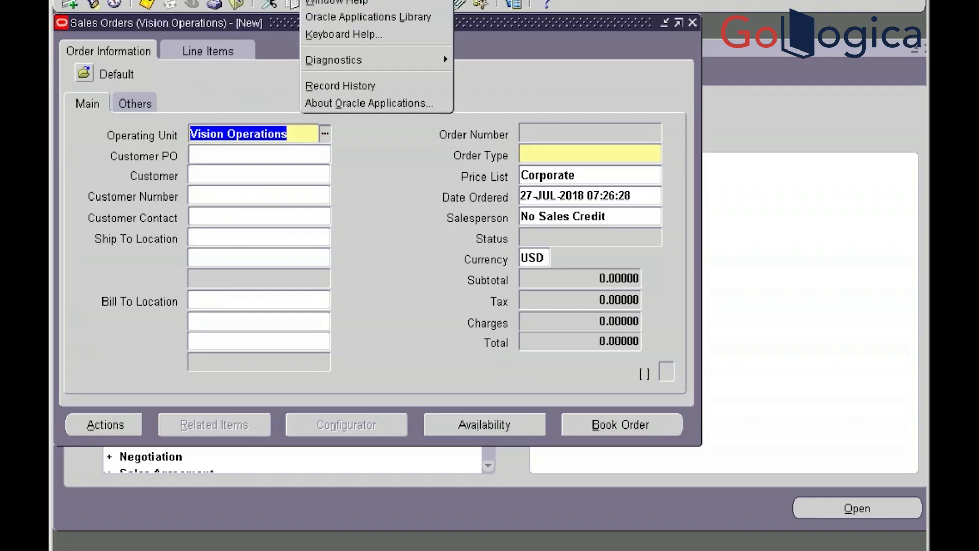
pyautogui.moveTo(342, 60)
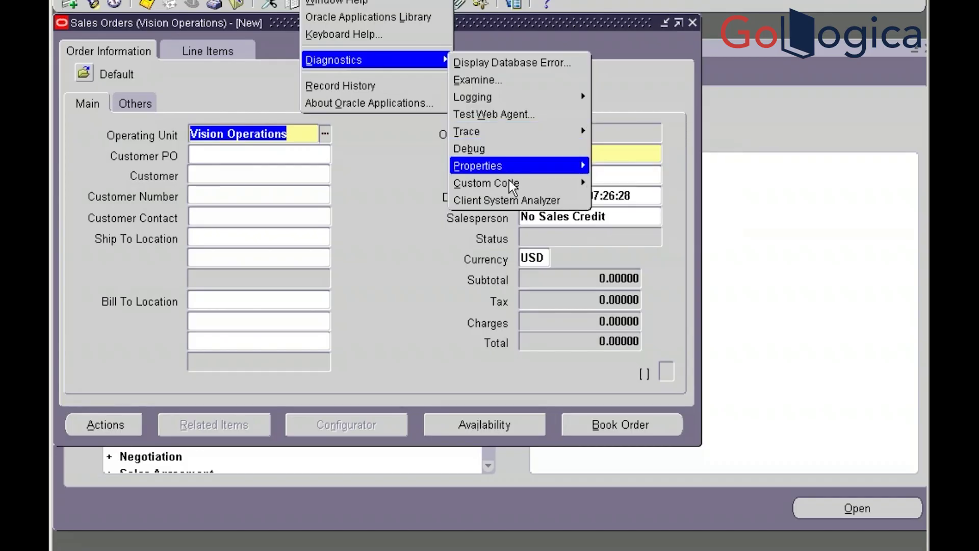
pyautogui.moveTo(510, 189)
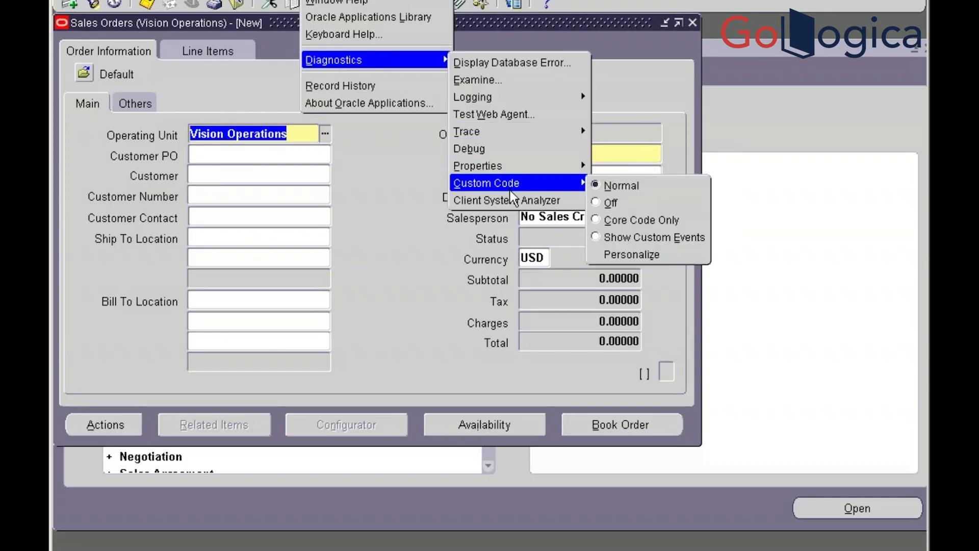
pyautogui.click(630, 255)
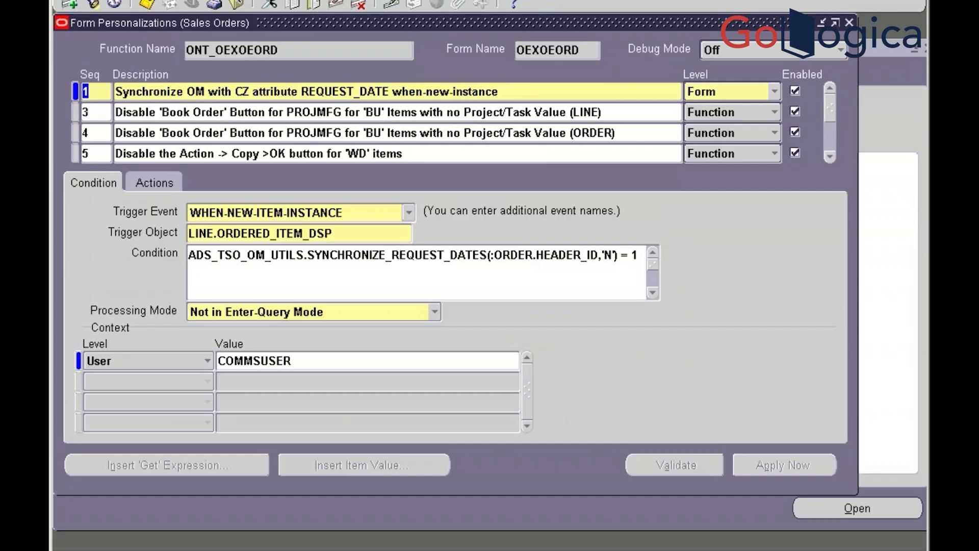
pyautogui.hotkey('alt', 'v')
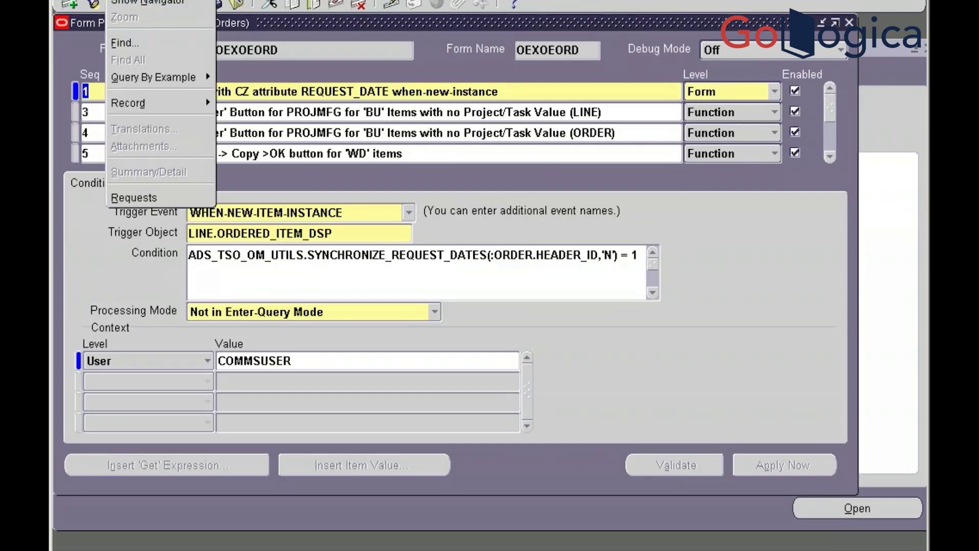
pyautogui.moveTo(155, 97)
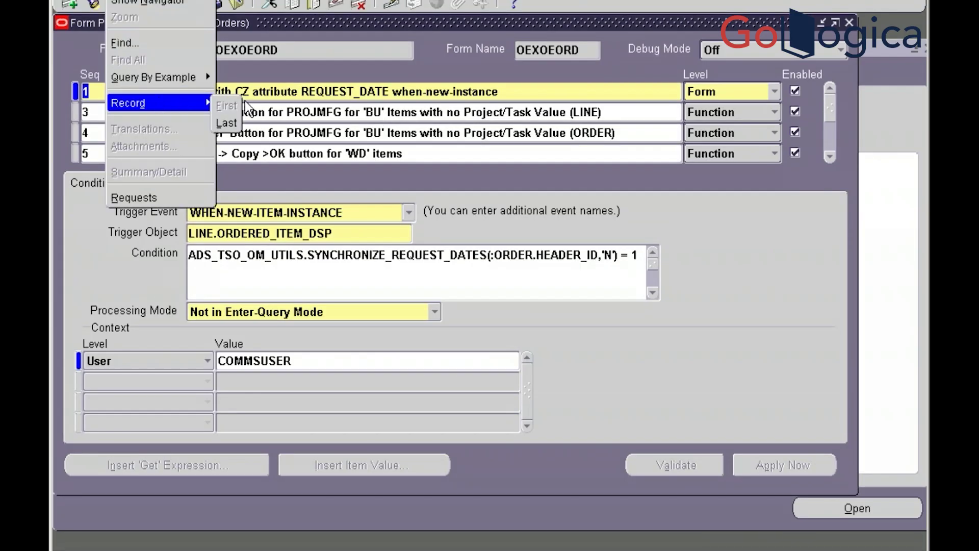
pyautogui.click(235, 125)
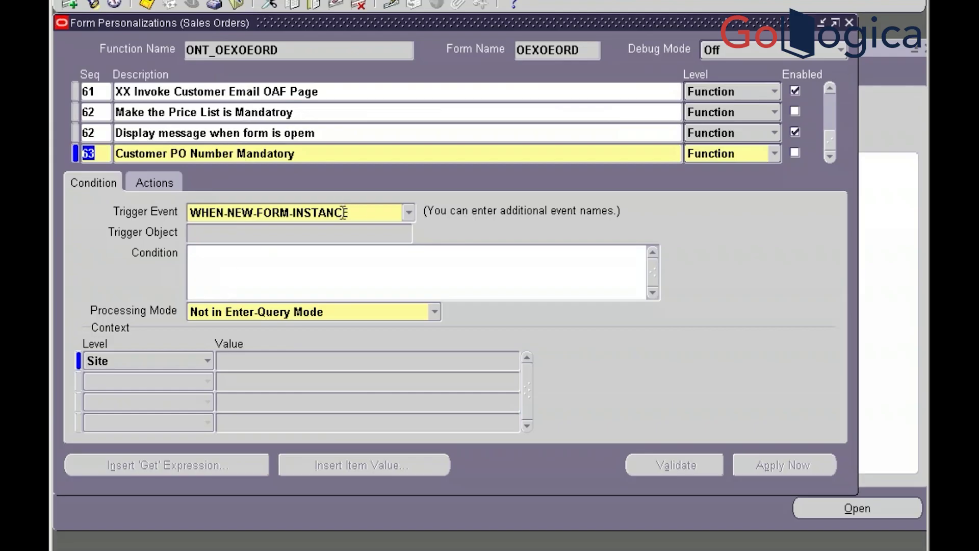
# Set the trigger event of the "Customer PO Number Mandatory" rule to WHEN-NEW-ITEM-INSTANCE
pyautogui.click(401, 213)
pyautogui.click(409, 212)
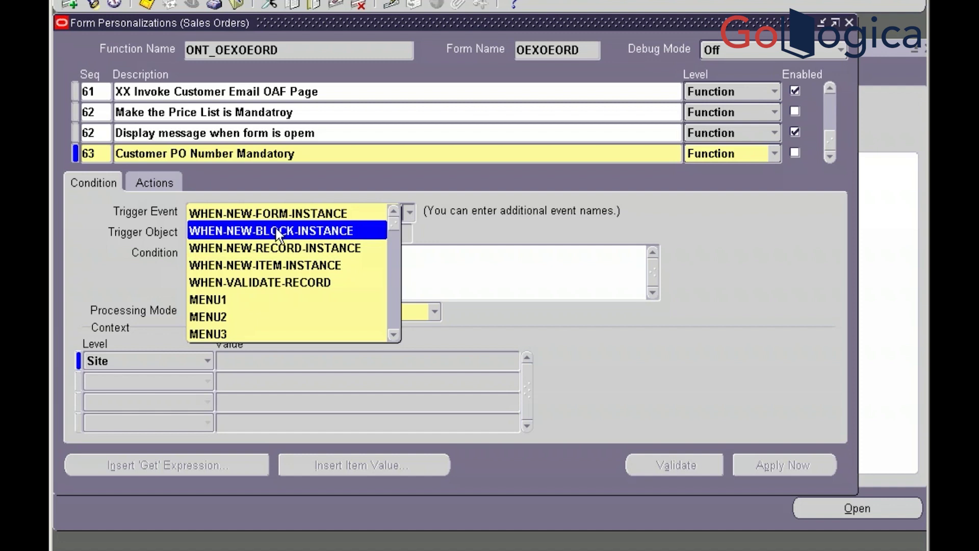
pyautogui.click(288, 270)
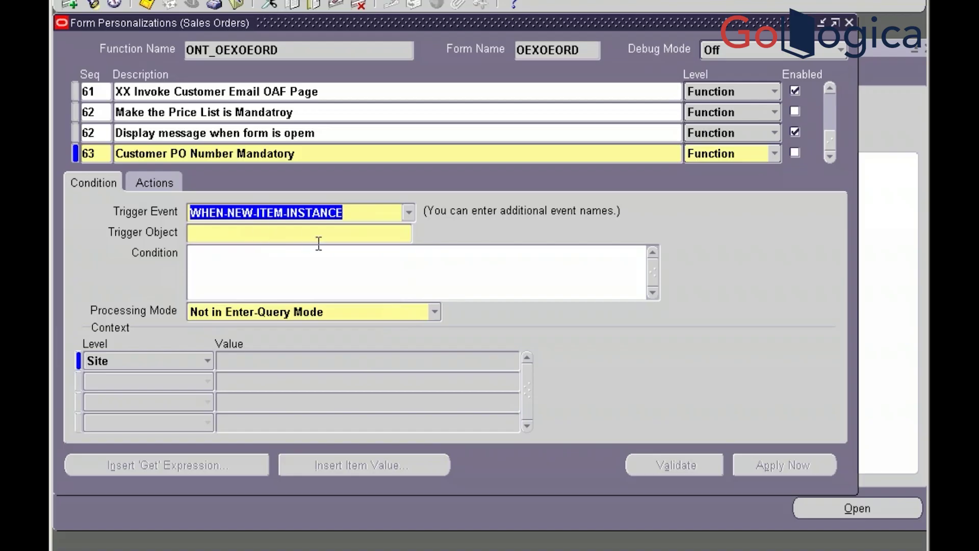
# Look up trigger objects with "o%" and set the rule's trigger object to OPERATING_UNITS.OPERATING_UNIT
pyautogui.click(345, 235)
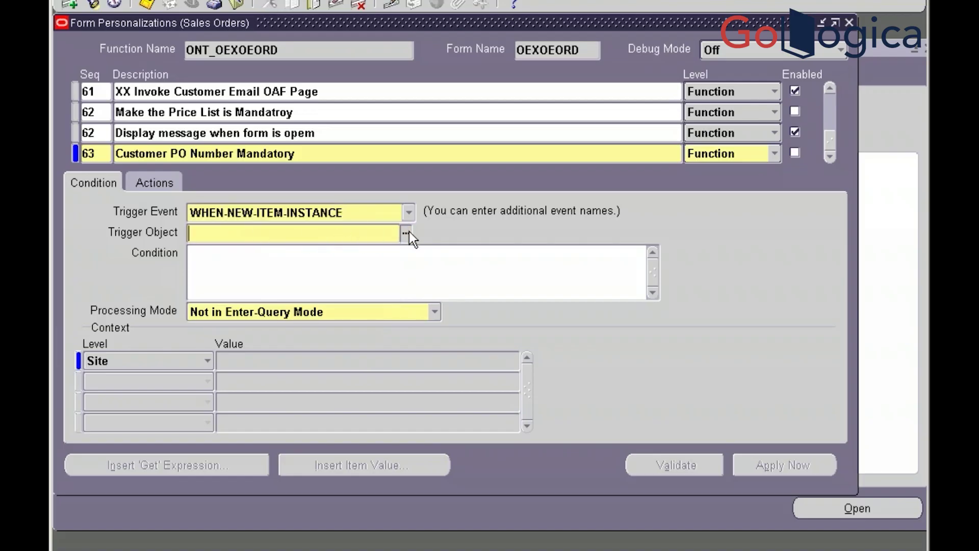
pyautogui.hotkey('ctrl', 'l')
pyautogui.write('o%')
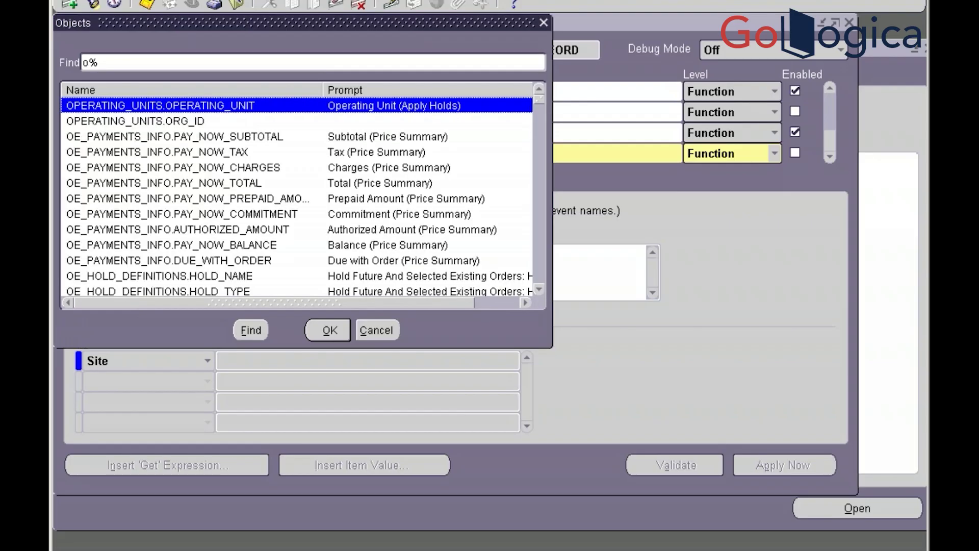
pyautogui.press('Down')
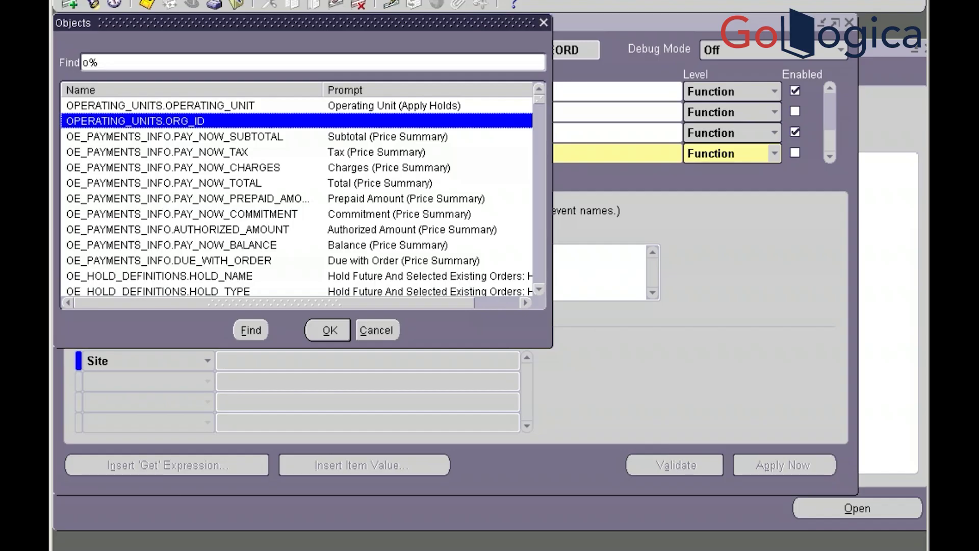
pyautogui.press('Down')
pyautogui.press('Down')
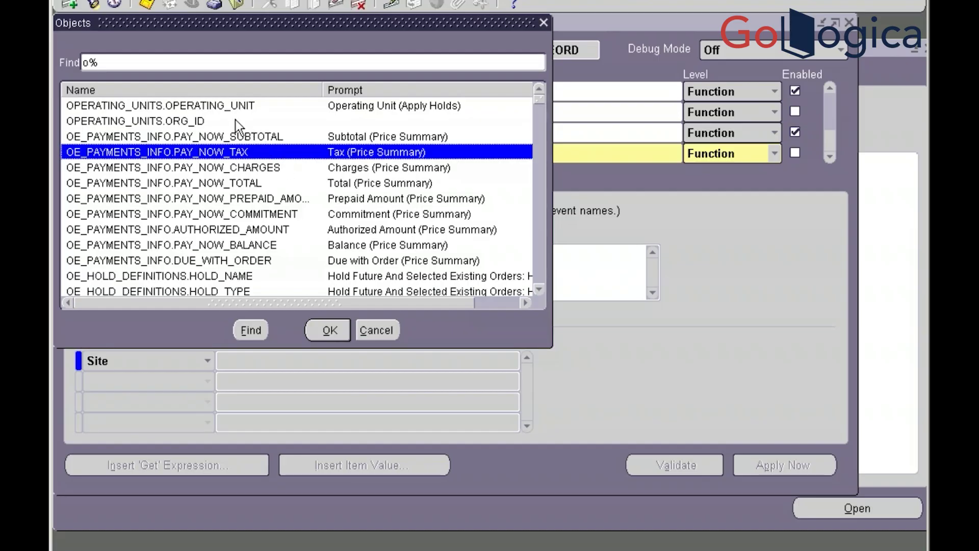
pyautogui.click(228, 106)
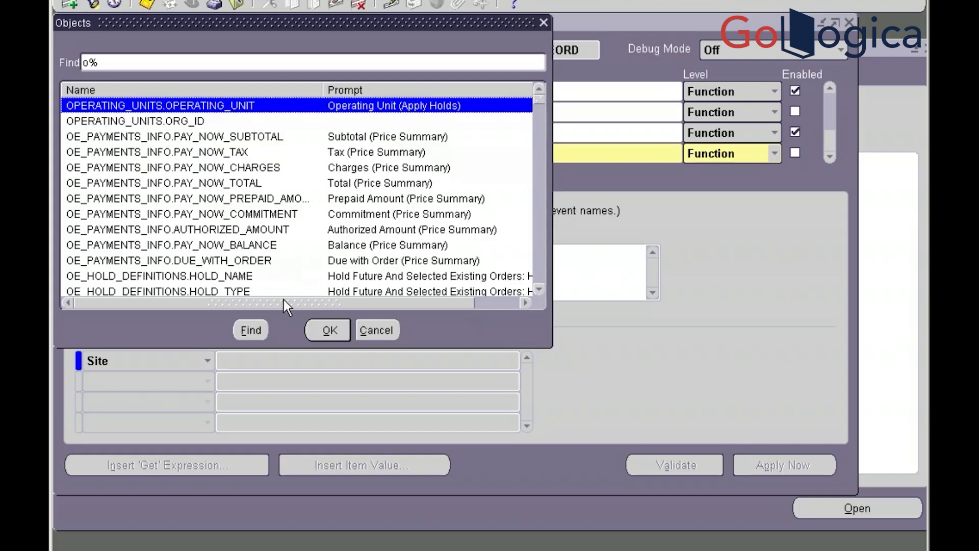
pyautogui.click(327, 332)
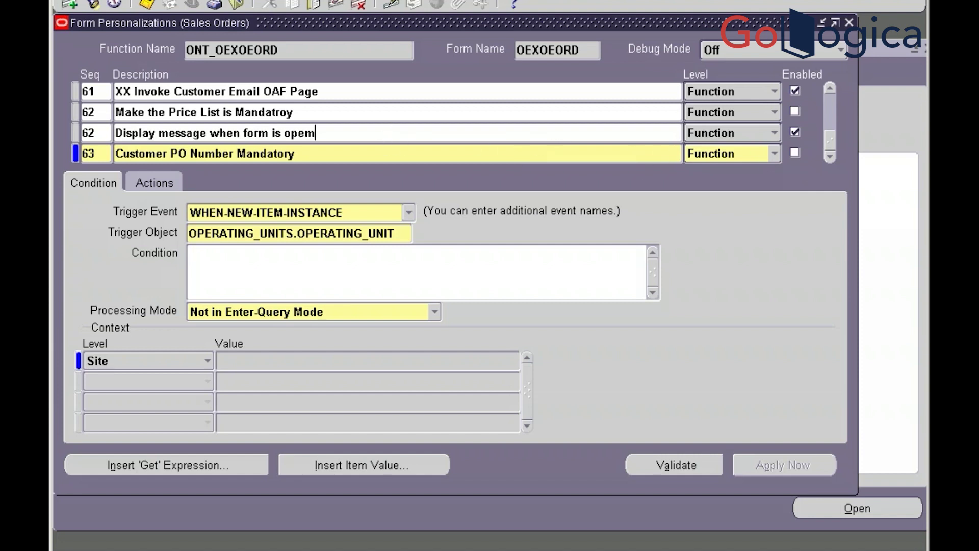
# Set the trigger event of the "Display message when form is opem" rule to WHEN-NEW-RECORD-INSTANCE
pyautogui.click(386, 131)
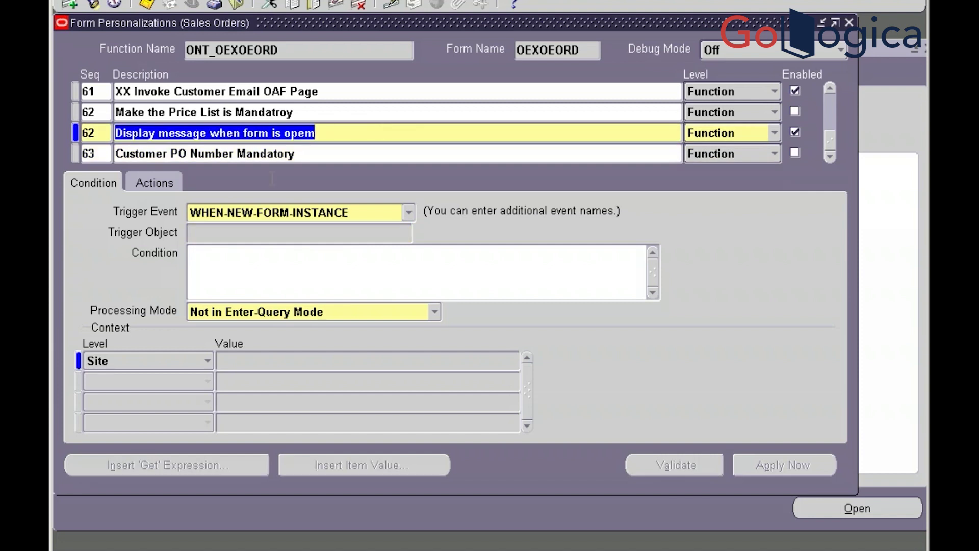
pyautogui.click(406, 215)
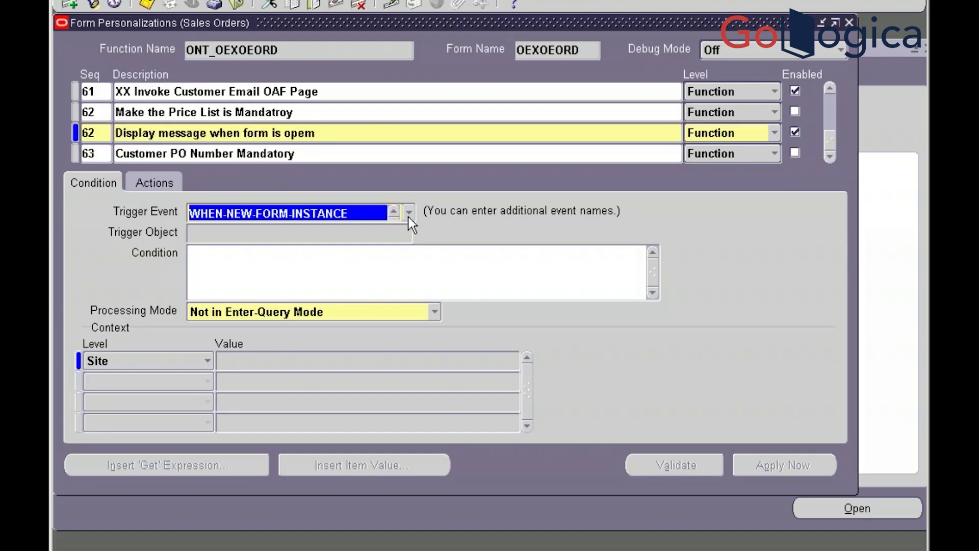
pyautogui.click(409, 213)
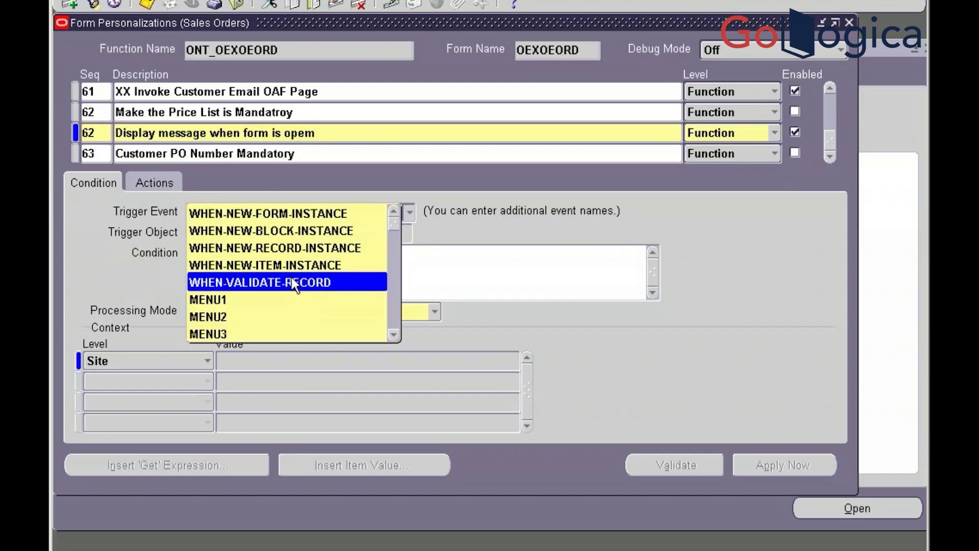
pyautogui.click(294, 248)
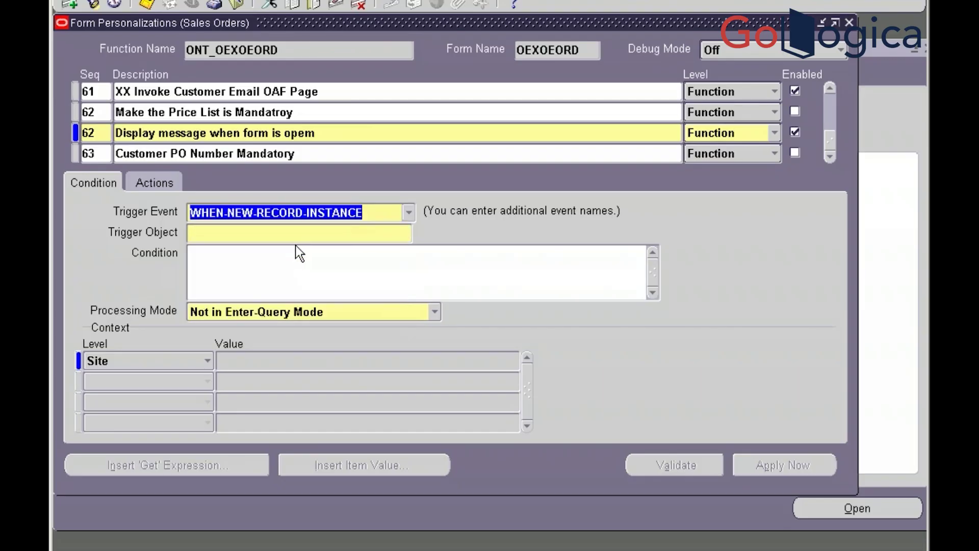
# Look up trigger objects starting with "order" and set the message rule's trigger object to the ORDER block
pyautogui.press('Tab')
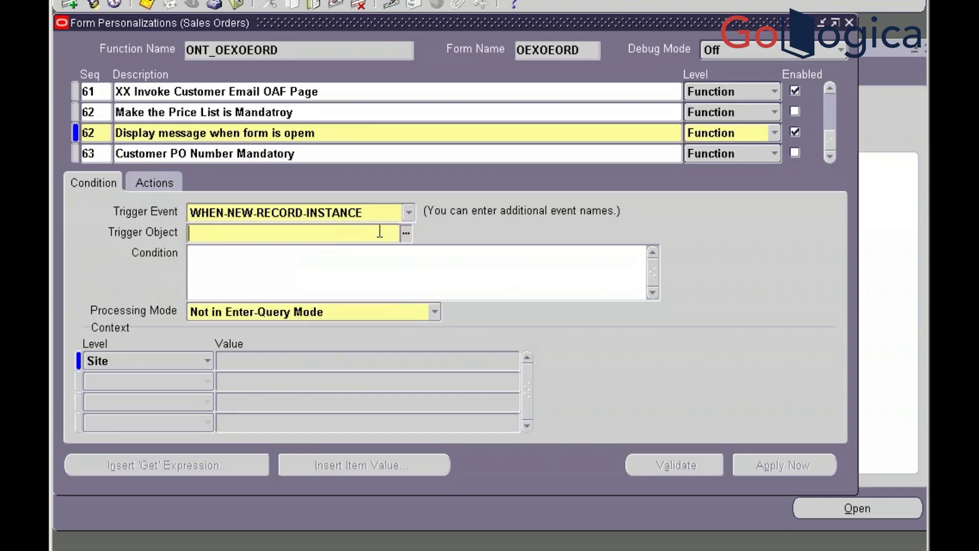
pyautogui.hotkey('ctrl', 'l')
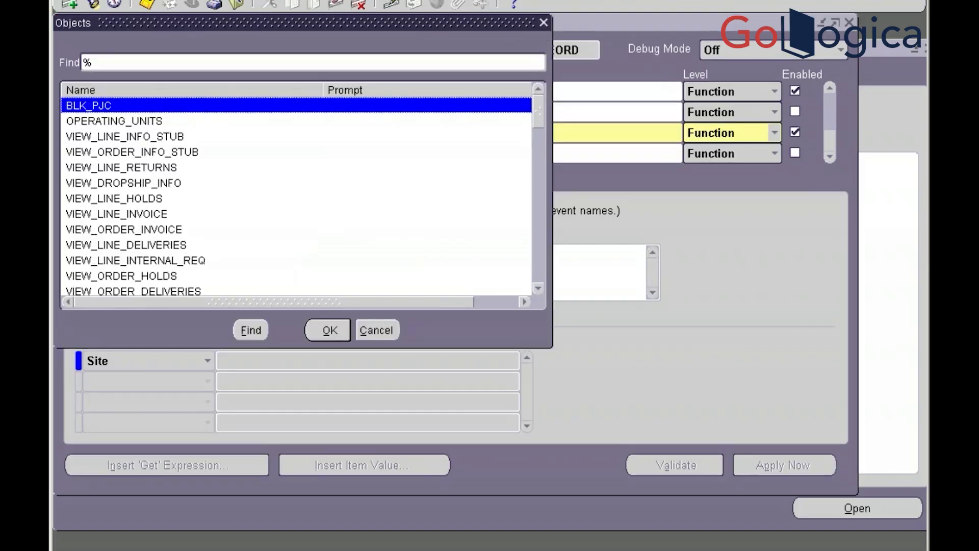
pyautogui.press('o')
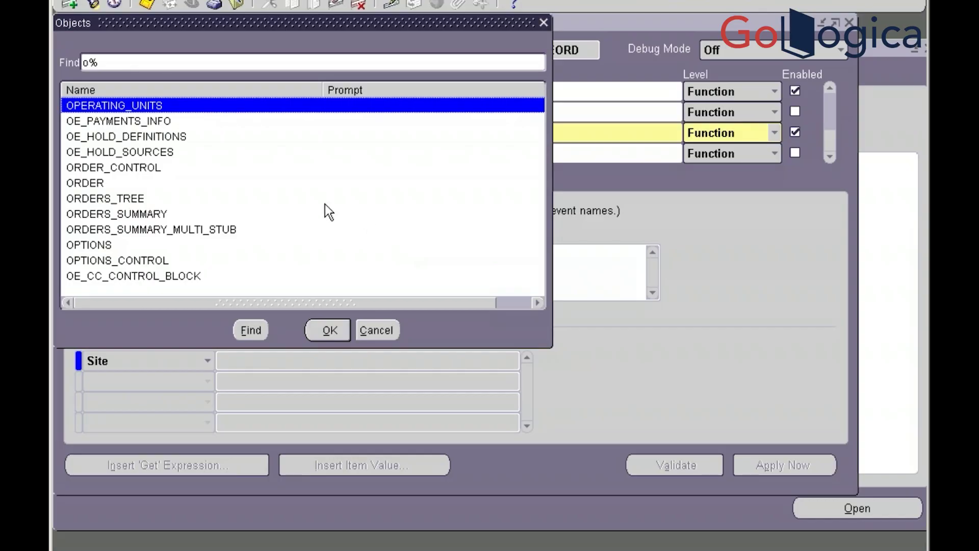
pyautogui.write('rDER')
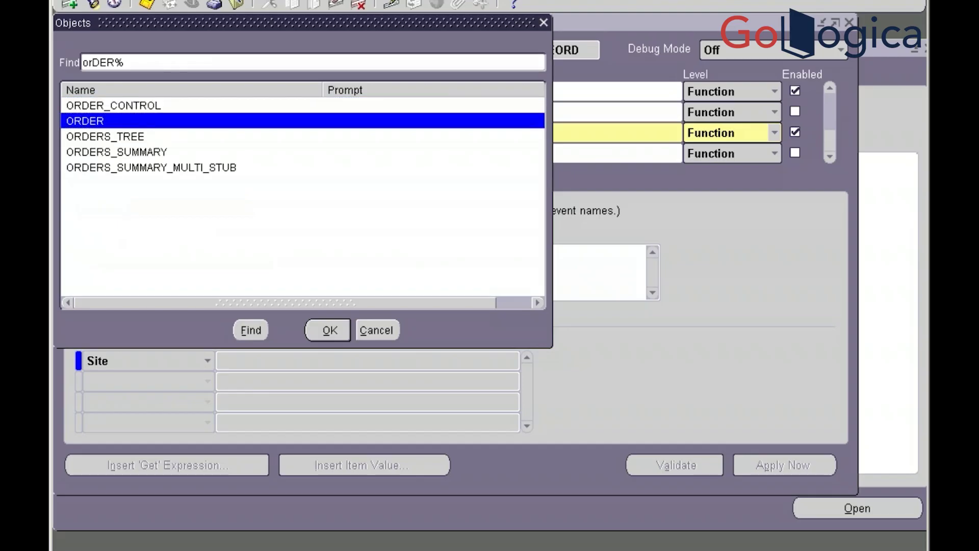
pyautogui.click(327, 330)
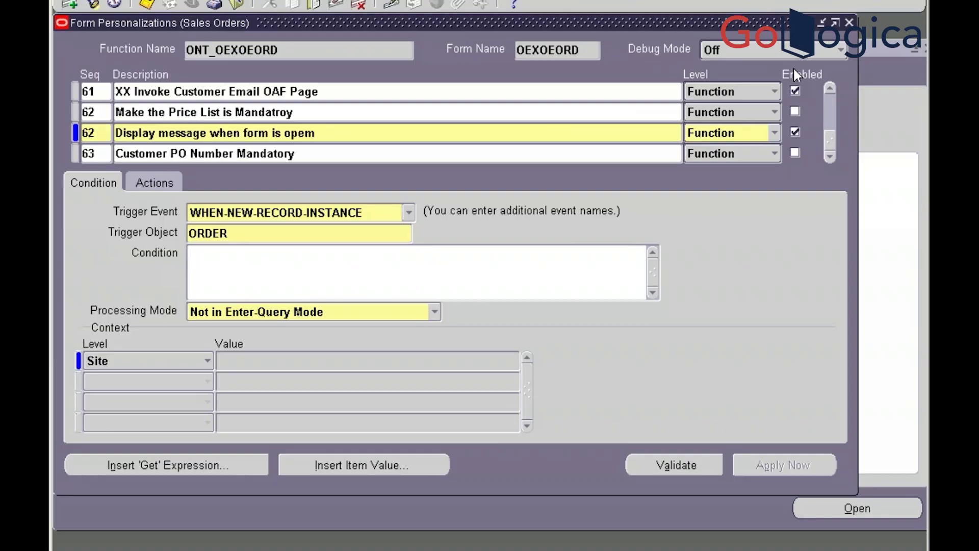
# Close the personalizations and the Sales Orders form, reopen Sales Orders to test the record-level message, and dismiss the note
pyautogui.click(849, 23)
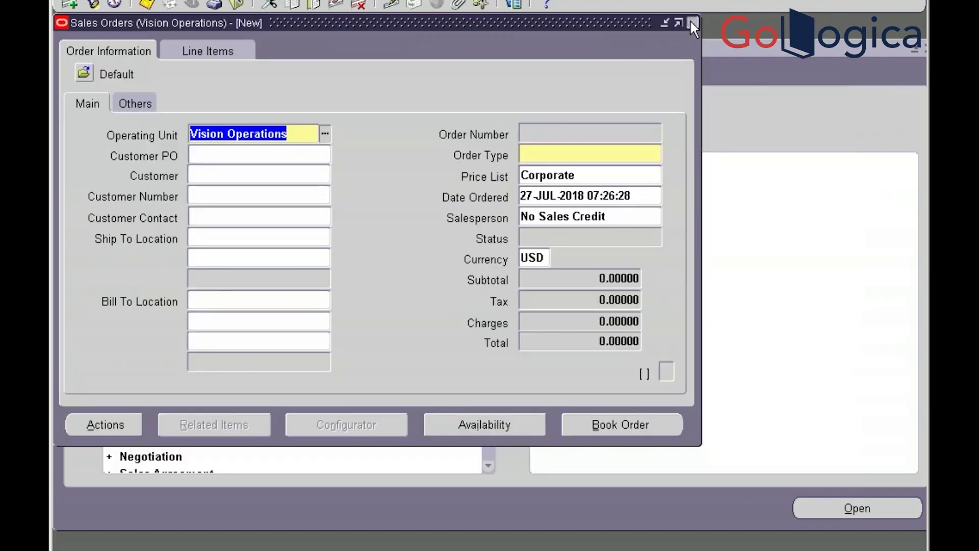
pyautogui.click(691, 23)
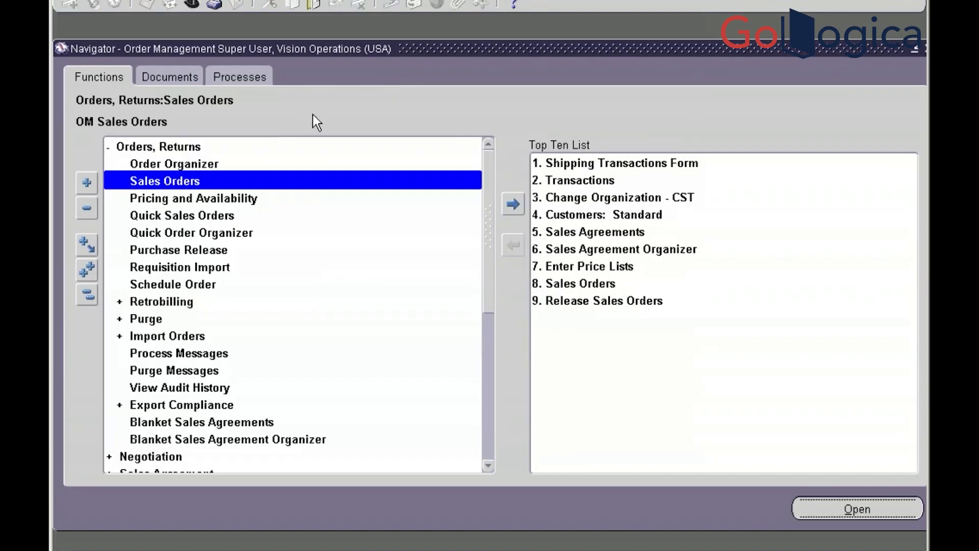
pyautogui.press('Return')
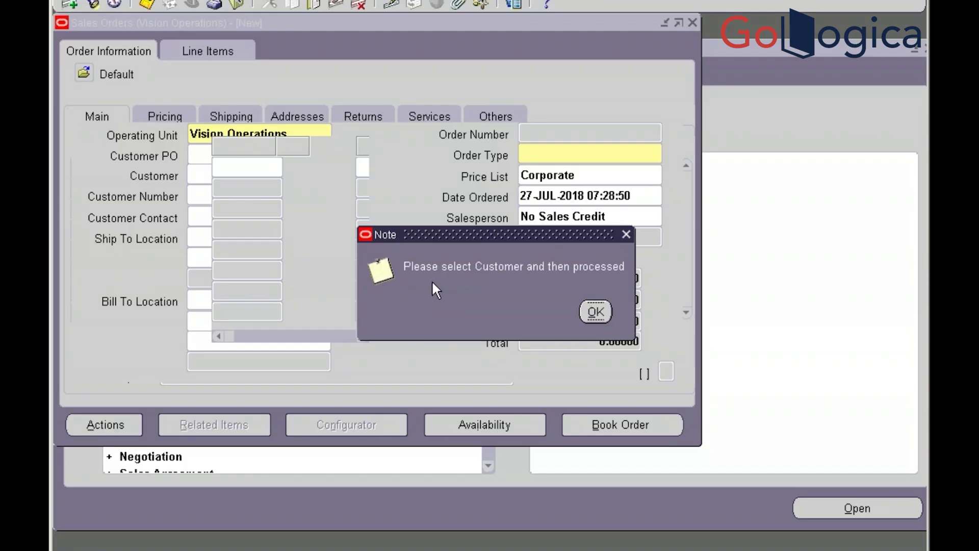
pyautogui.click(595, 313)
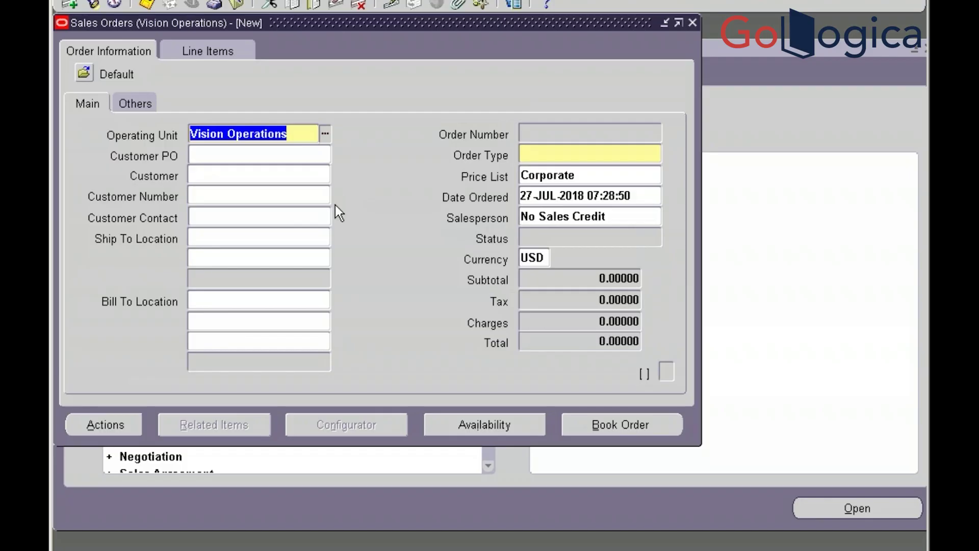
# Close and reopen the Sales Orders form to repeat the record-level message test, and dismiss the note again
pyautogui.click(694, 21)
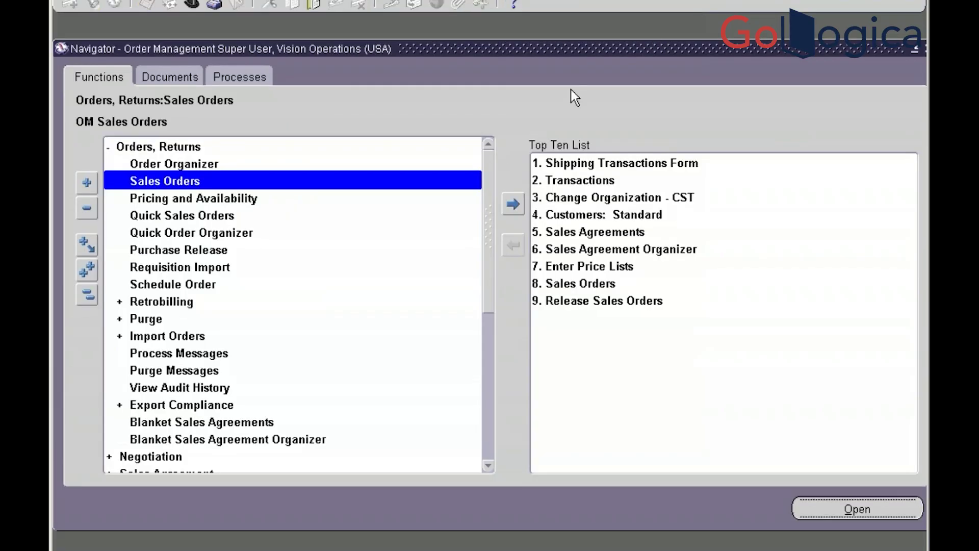
pyautogui.press('Return')
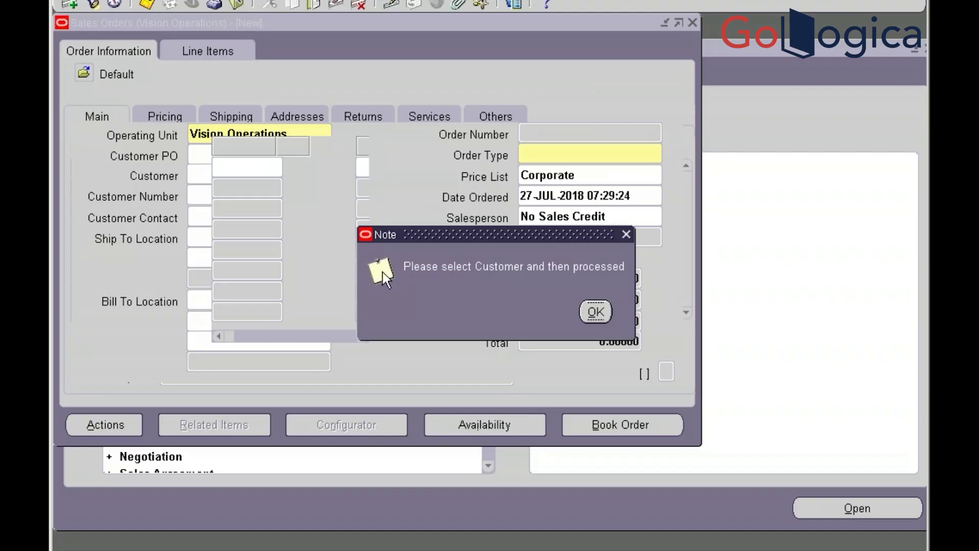
pyautogui.click(589, 315)
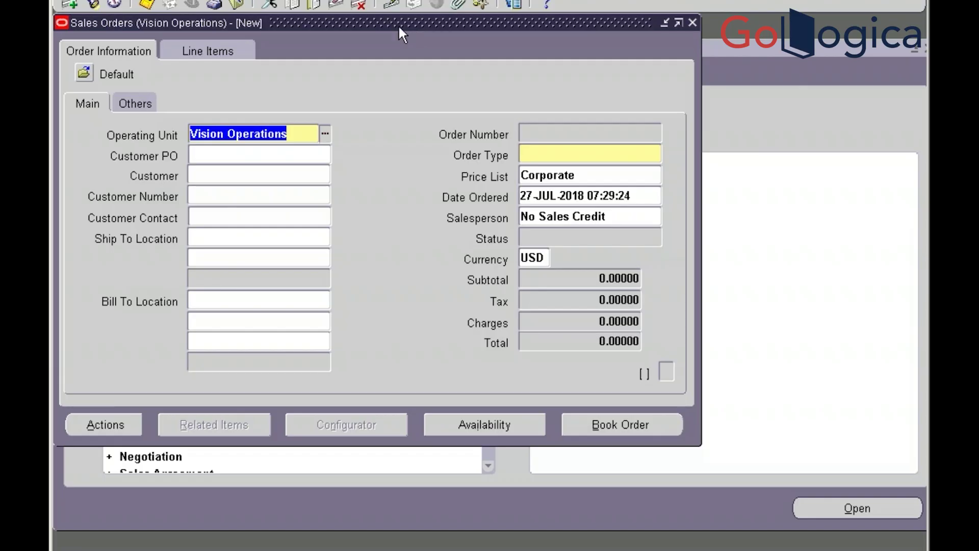
# Open the Sales Orders form personalizations and review the condition settings of the "Display message when form is opem" rule
pyautogui.click(318, 0)
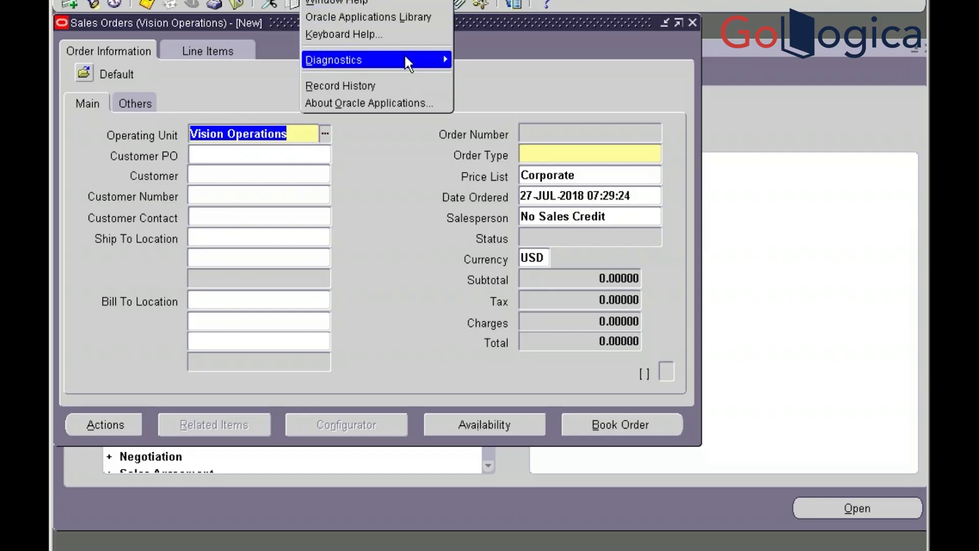
pyautogui.moveTo(412, 63)
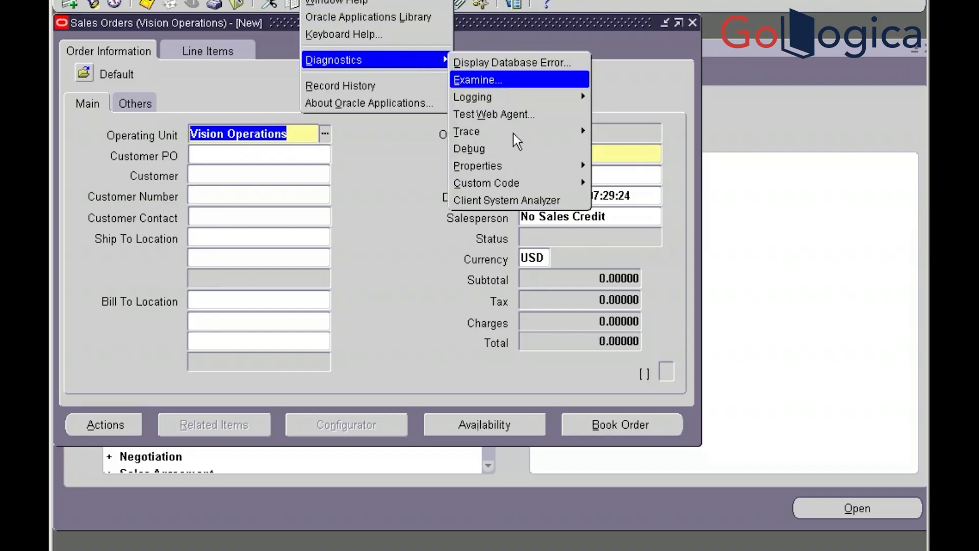
pyautogui.moveTo(582, 183)
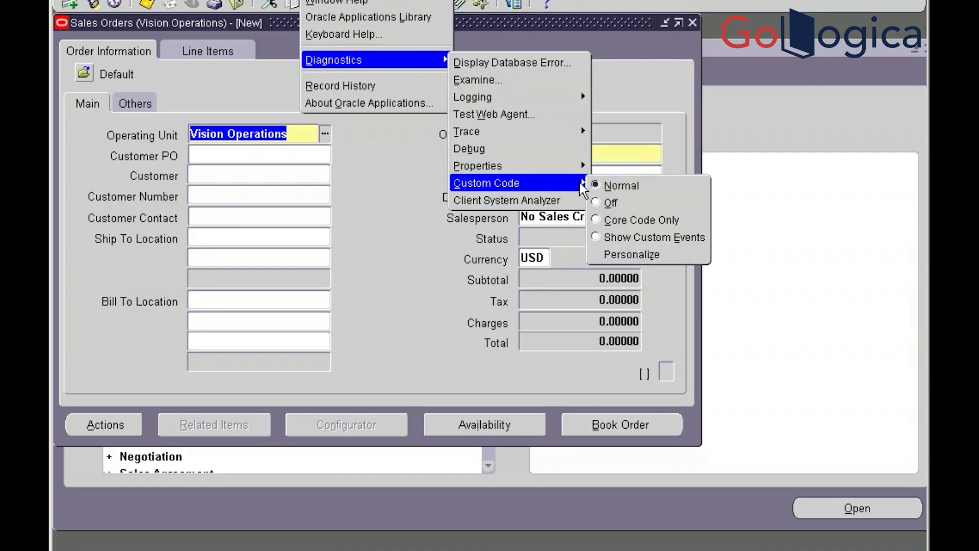
pyautogui.click(631, 257)
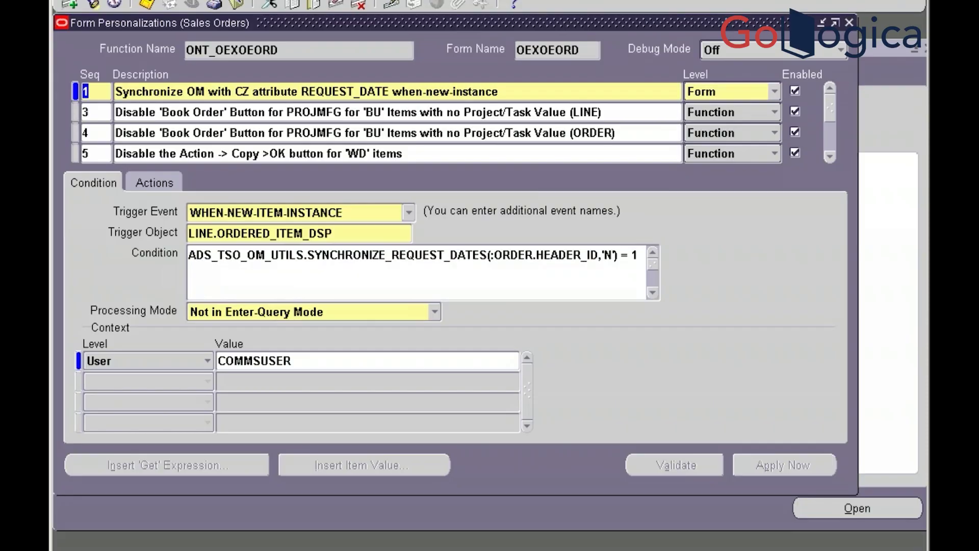
pyautogui.click(114, 2)
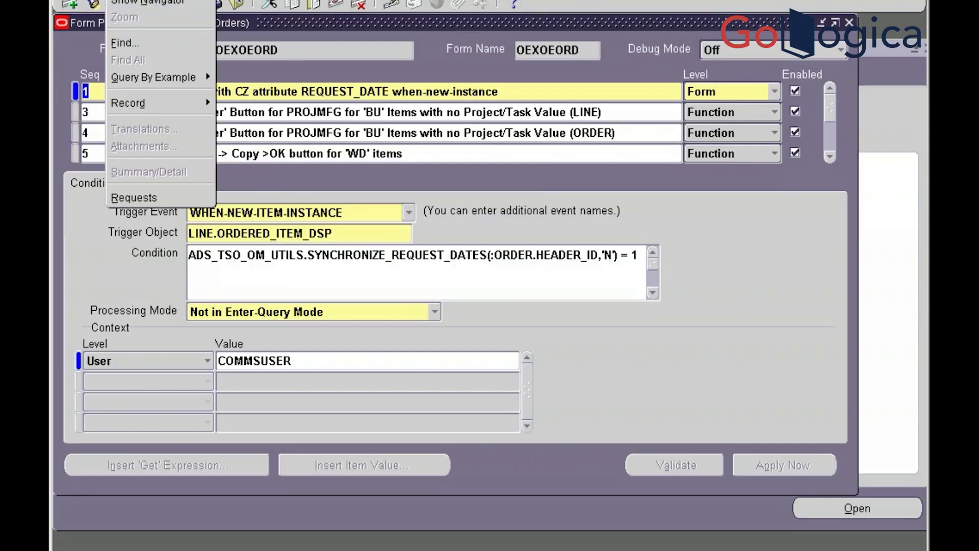
pyautogui.moveTo(164, 106)
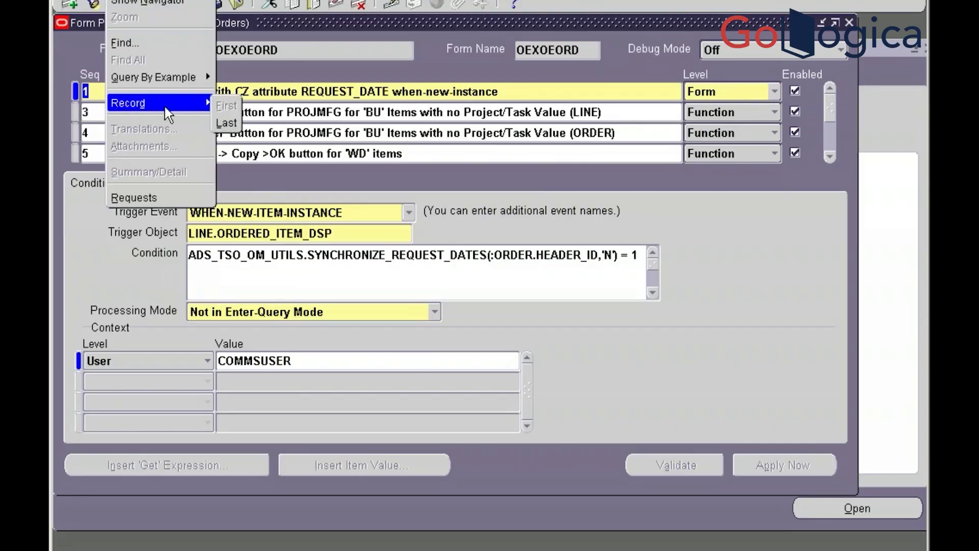
pyautogui.click(223, 120)
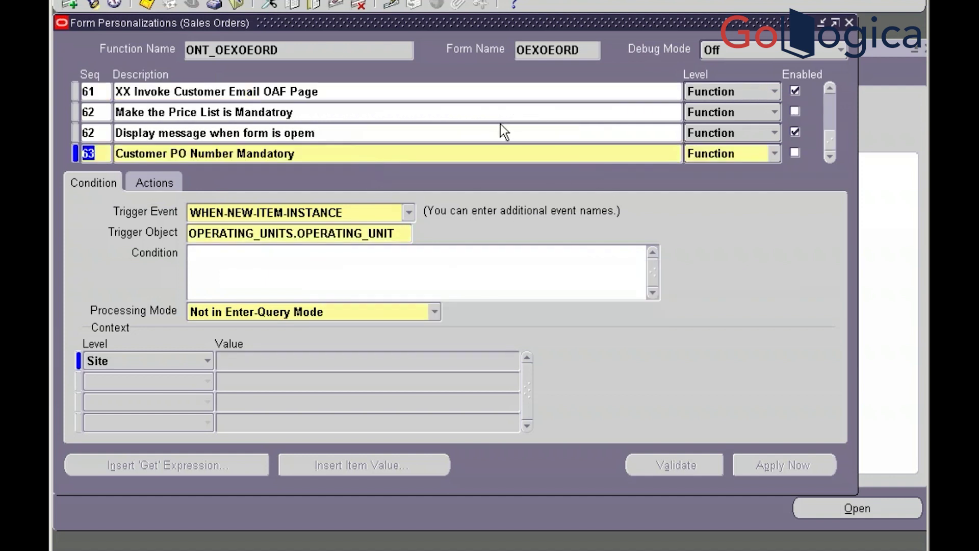
pyautogui.click(485, 131)
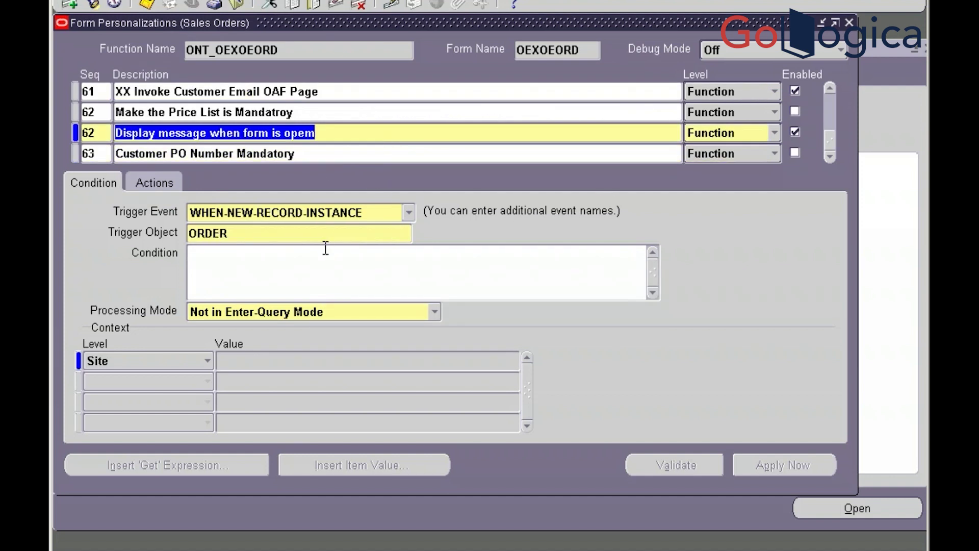
pyautogui.click(271, 270)
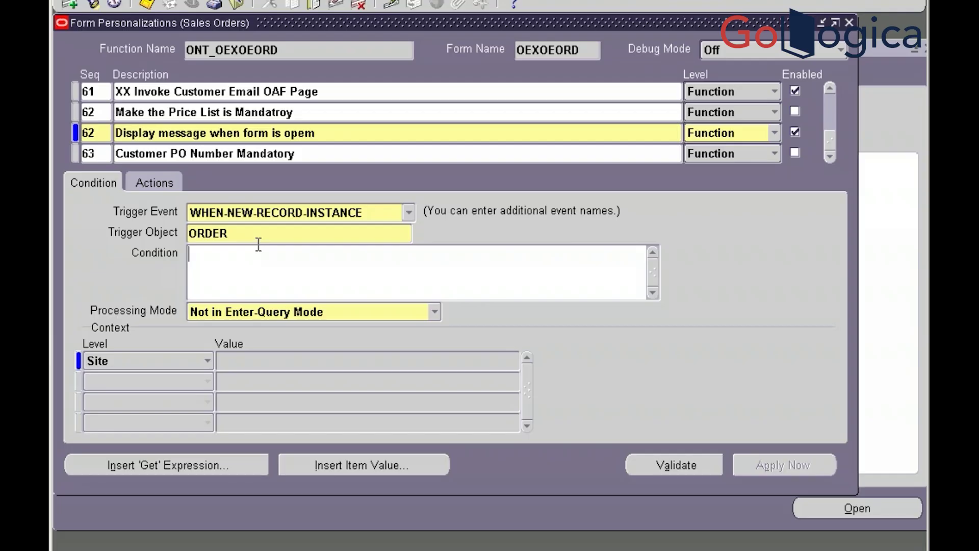
# Review the action and the available action types of the "Customer PO Number Mandatory" rule, and close the personalizations
pyautogui.click(334, 153)
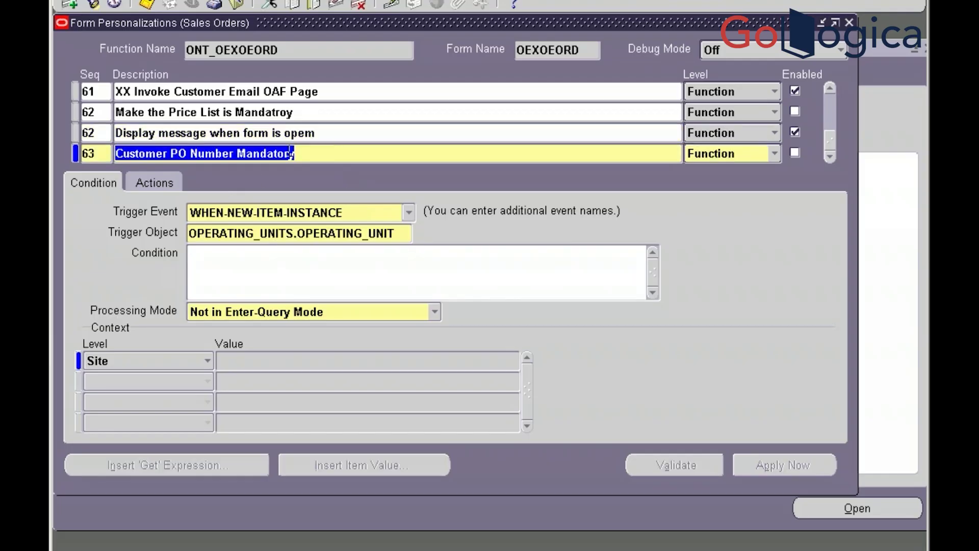
pyautogui.click(155, 183)
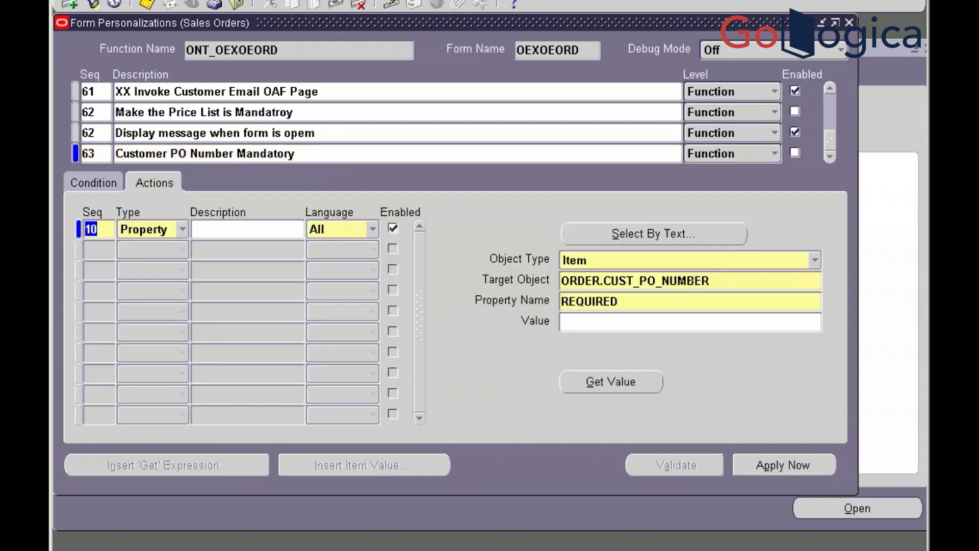
pyautogui.click(182, 228)
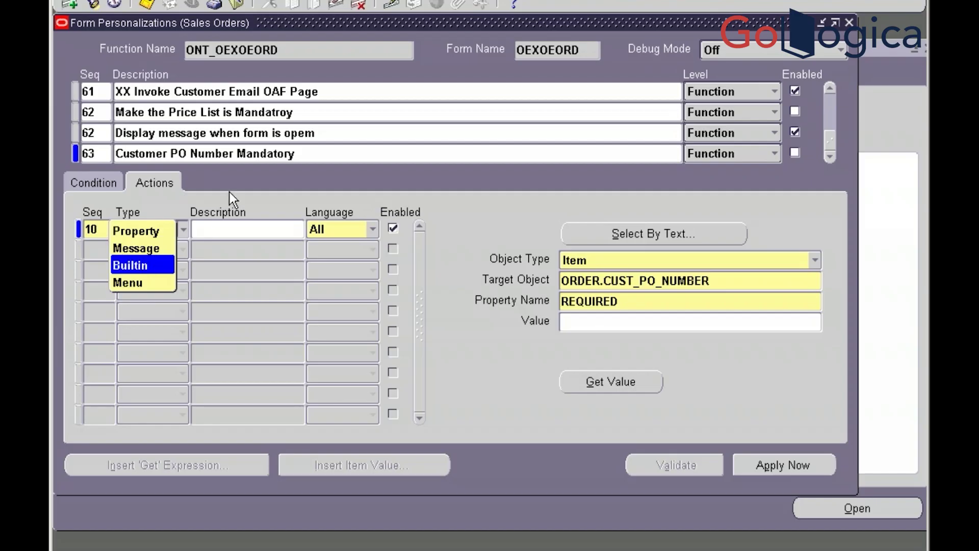
pyautogui.click(713, 72)
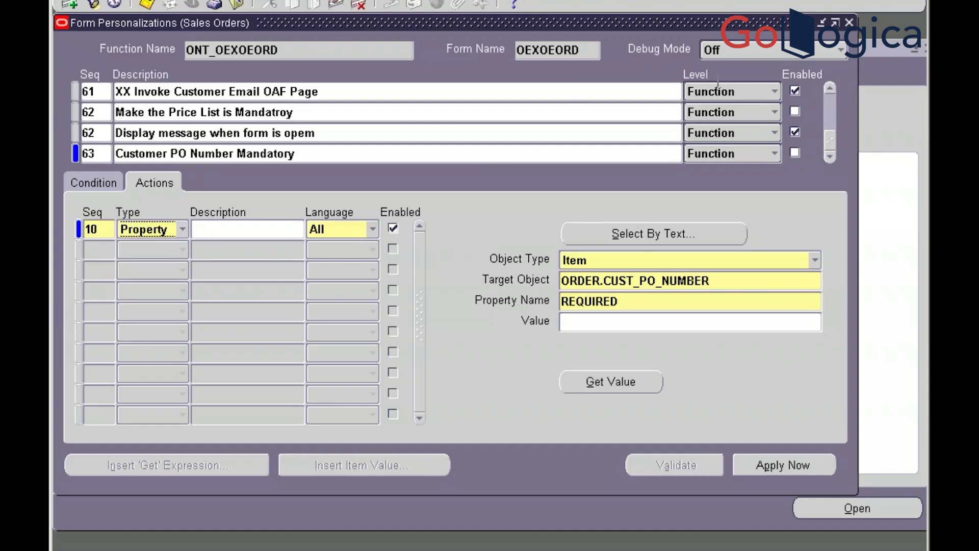
pyautogui.click(849, 23)
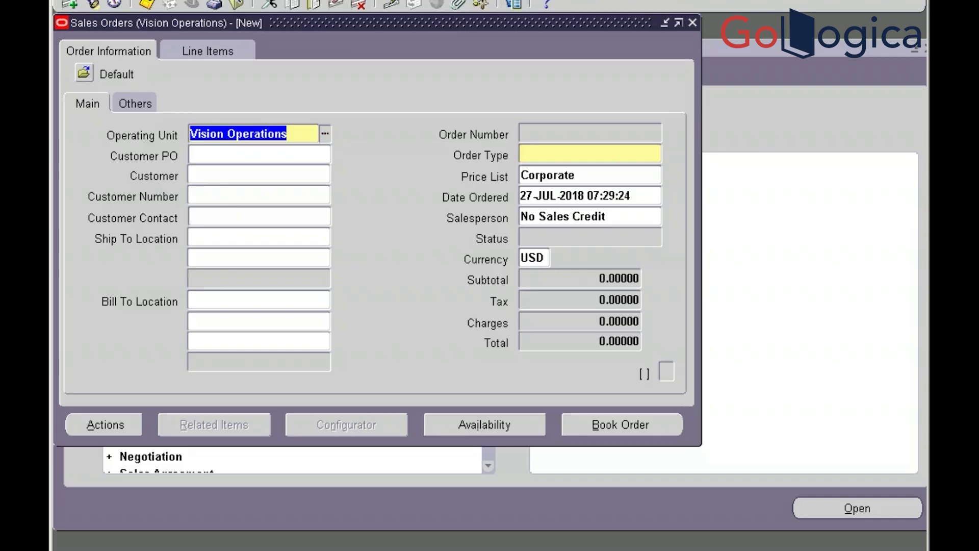
# Switch to the Word document and review the documented Quick Sales Order form personalization from its beginning
pyautogui.hotkey('alt', 'Tab')
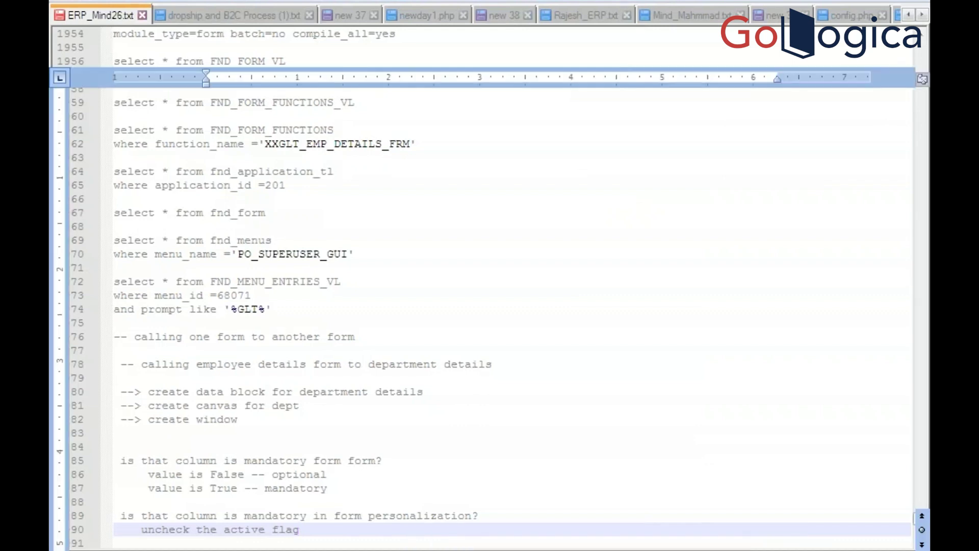
pyautogui.hotkey('alt', 'Tab')
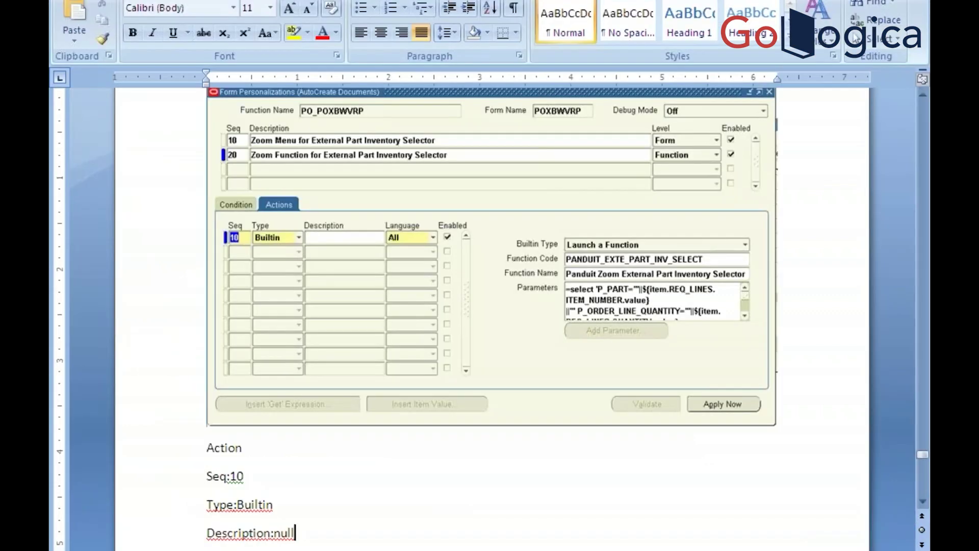
pyautogui.click(920, 172)
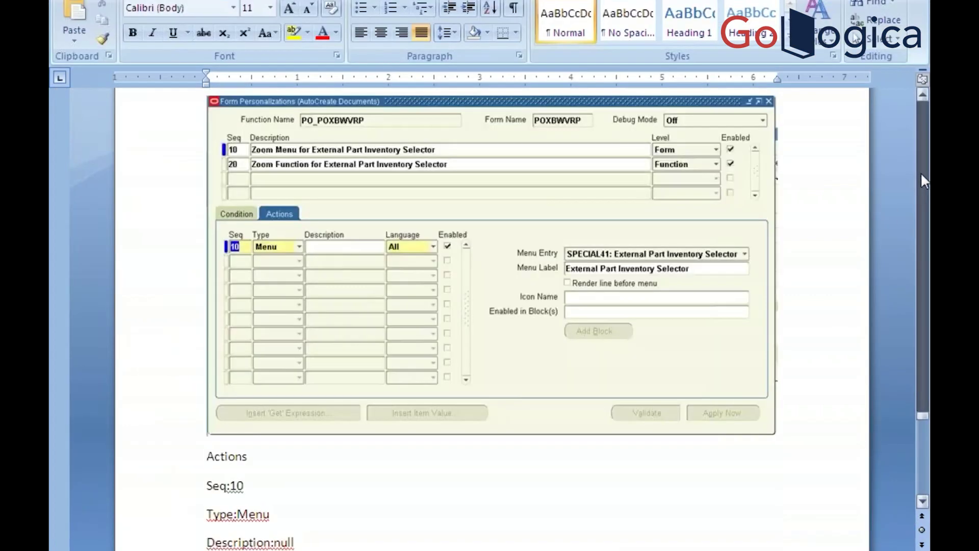
pyautogui.click(920, 172)
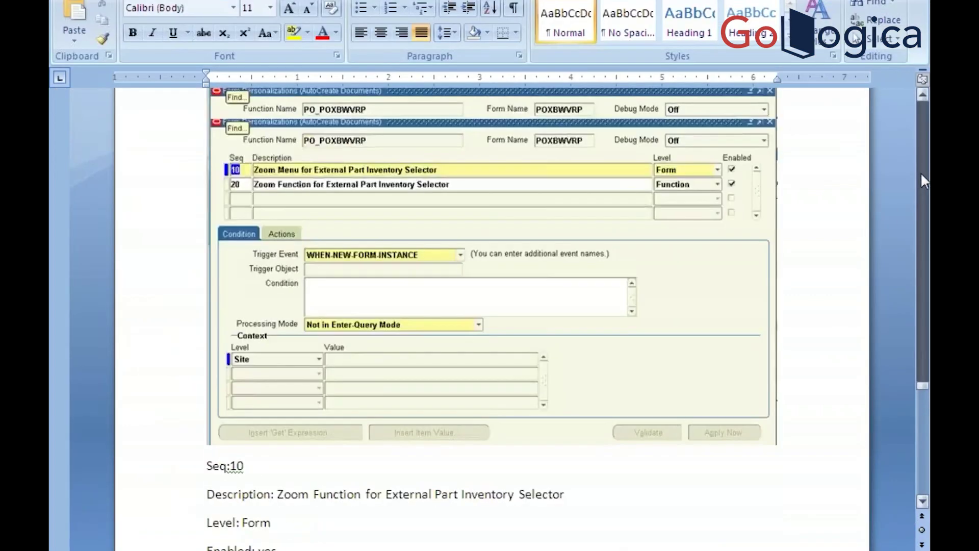
pyautogui.click(920, 172)
pyautogui.click(920, 173)
pyautogui.click(920, 173)
pyautogui.click(921, 175)
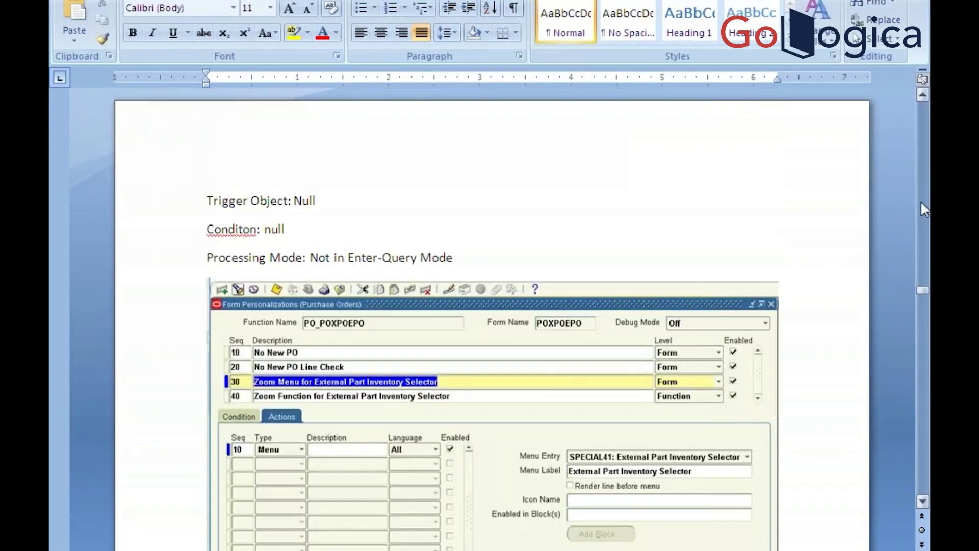
pyautogui.moveTo(924, 295); pyautogui.dragTo(895, 74)
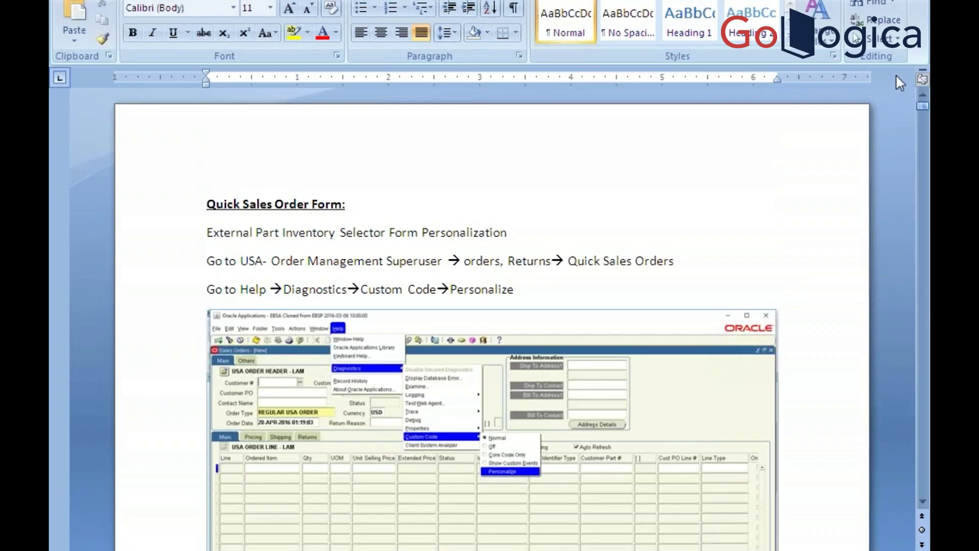
pyautogui.scroll(-3, 642, 273)
pyautogui.click(642, 274)
pyautogui.press('Down')
pyautogui.press('Down')
pyautogui.press('Down')
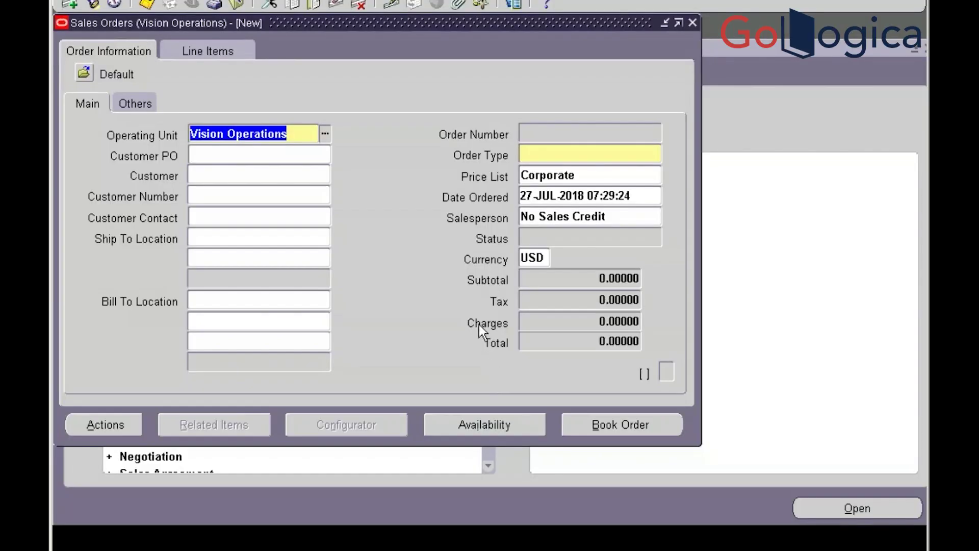
# Open the Sales Orders form personalizations and go to the last rule, "Customer PO Number Mandatory"
pyautogui.hotkey('alt', 'h')
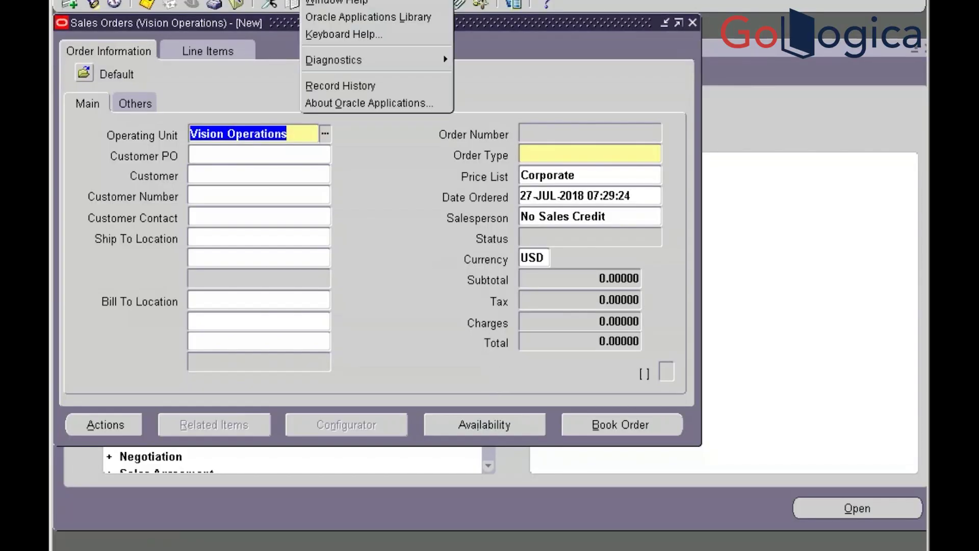
pyautogui.moveTo(351, 61)
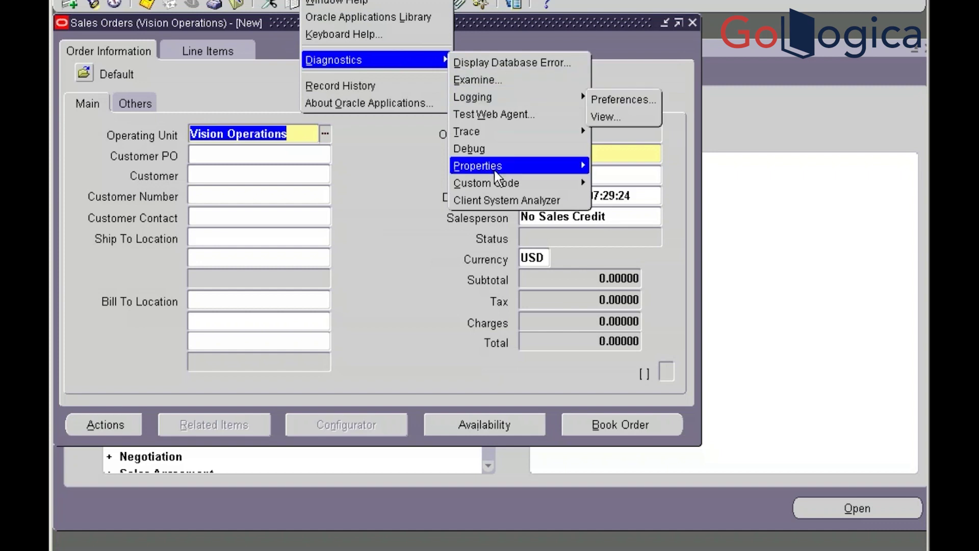
pyautogui.moveTo(497, 187)
pyautogui.click(641, 255)
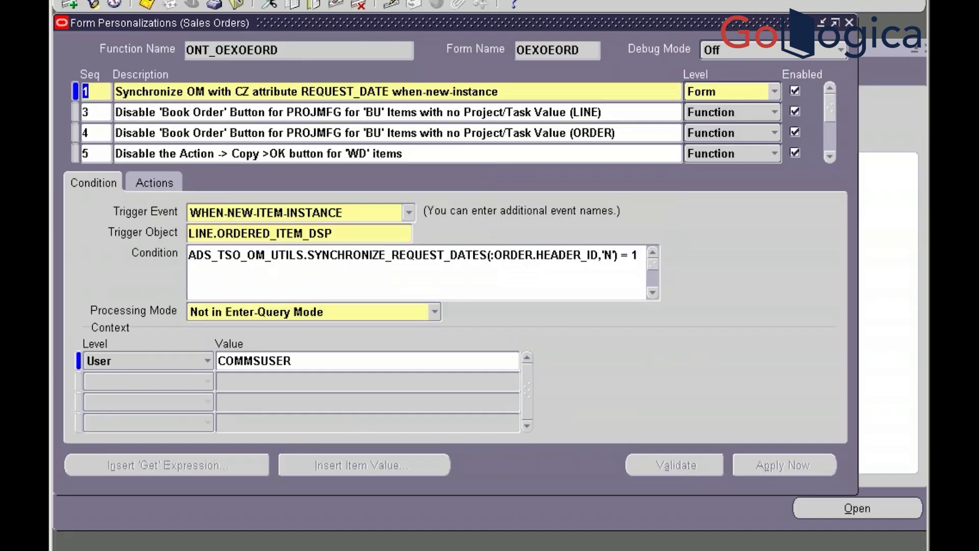
pyautogui.hotkey('alt', 'v')
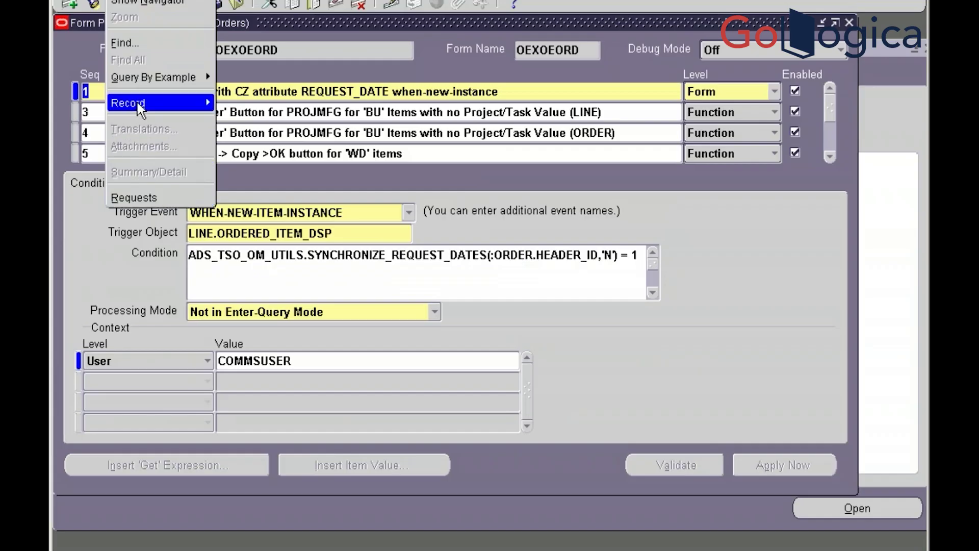
pyautogui.moveTo(139, 104)
pyautogui.click(232, 120)
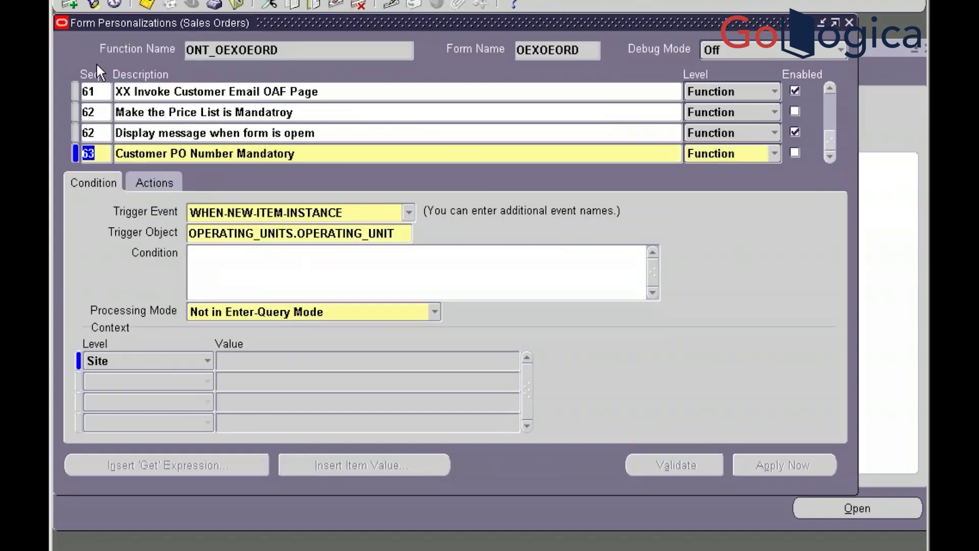
pyautogui.click(70, 5)
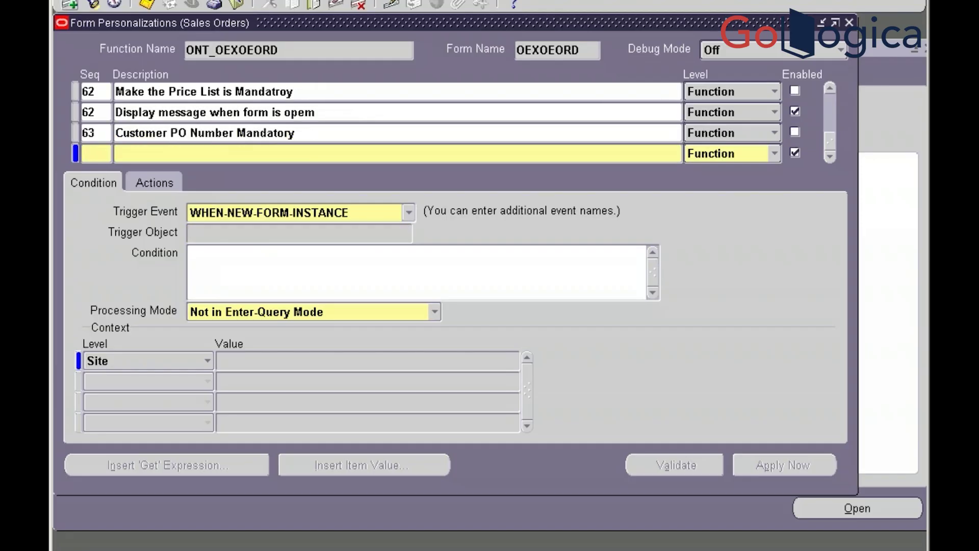
pyautogui.click(154, 132)
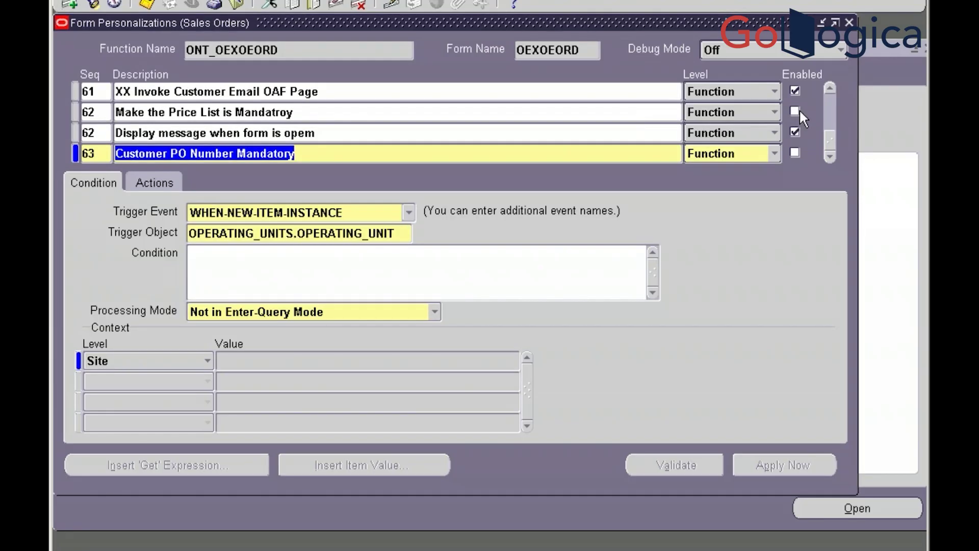
# Review the menu action of the "XX Create Menu" rule and the available action types
pyautogui.click(829, 89)
pyautogui.click(829, 90)
pyautogui.click(829, 90)
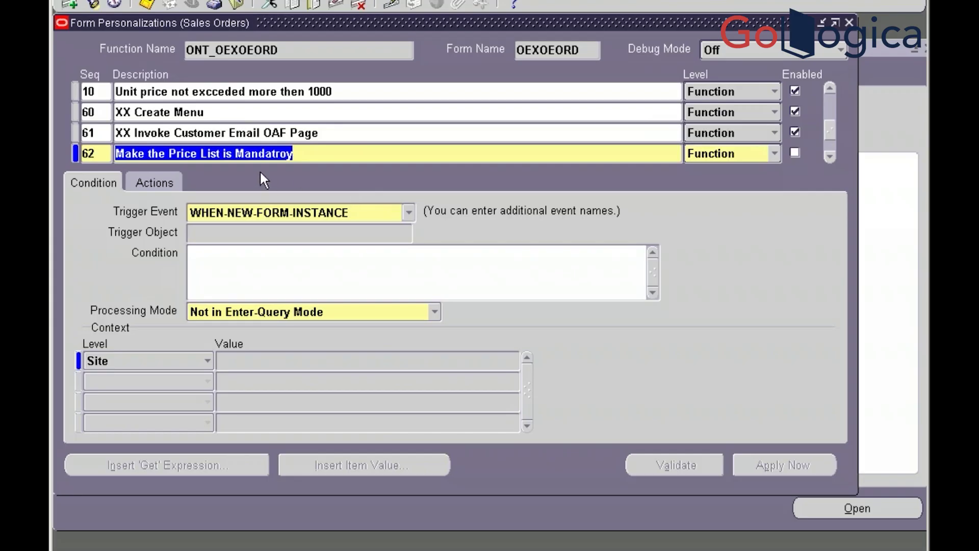
pyautogui.click(204, 111)
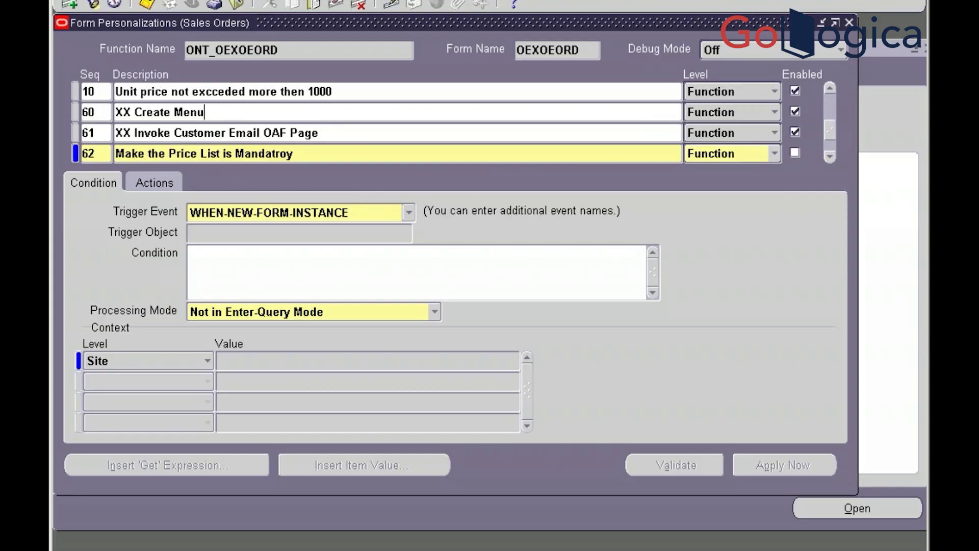
pyautogui.click(154, 182)
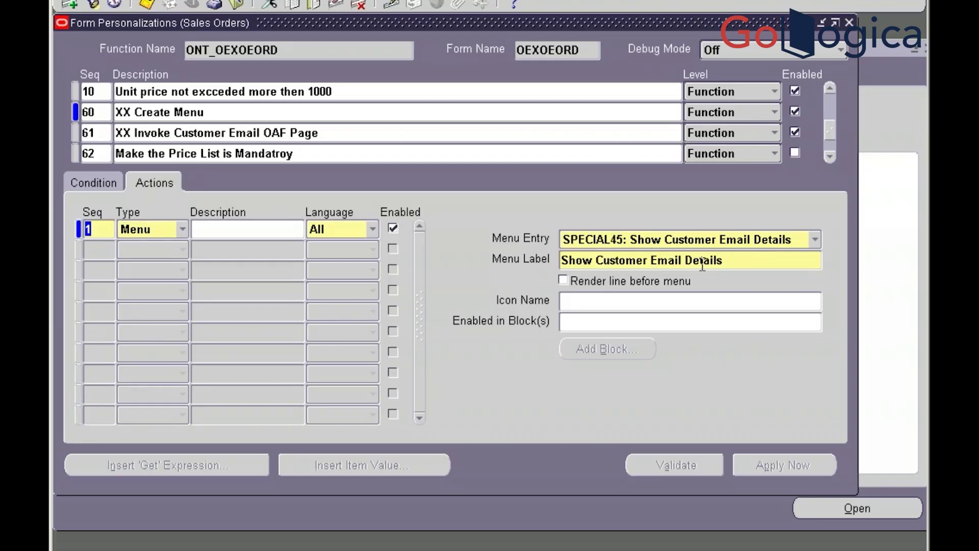
pyautogui.click(183, 228)
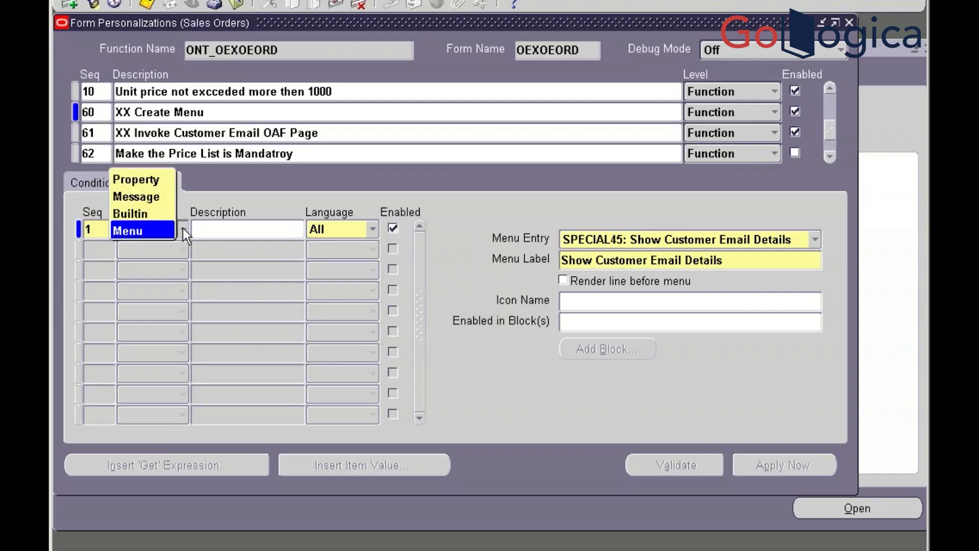
pyautogui.click(183, 228)
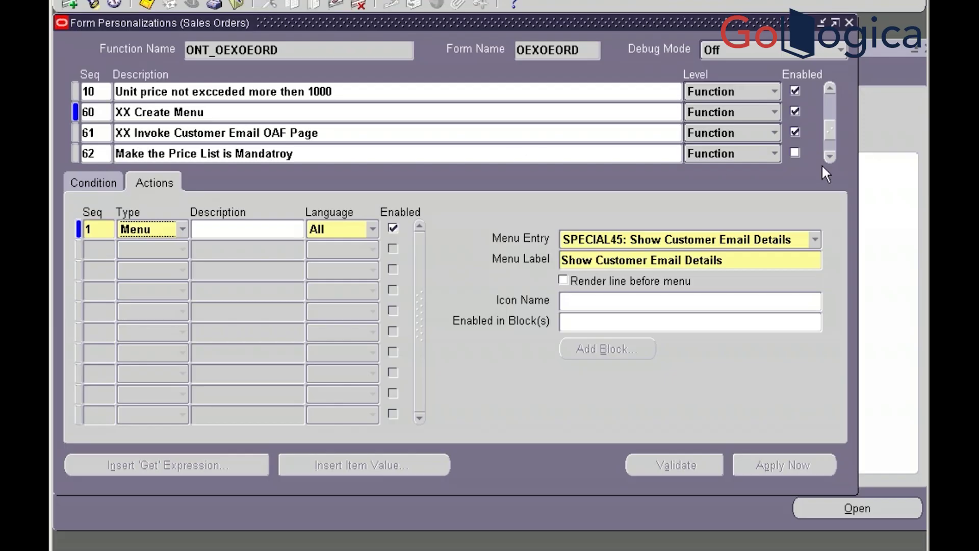
# Add a personalization rule after the last one with sequence 64 and the description "Menu for Employee Details"
pyautogui.click(832, 154)
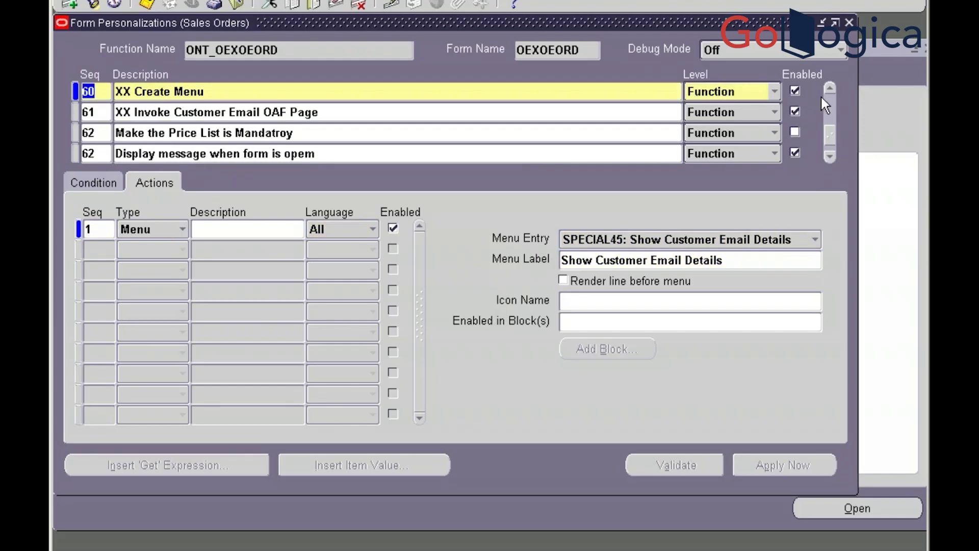
pyautogui.click(831, 154)
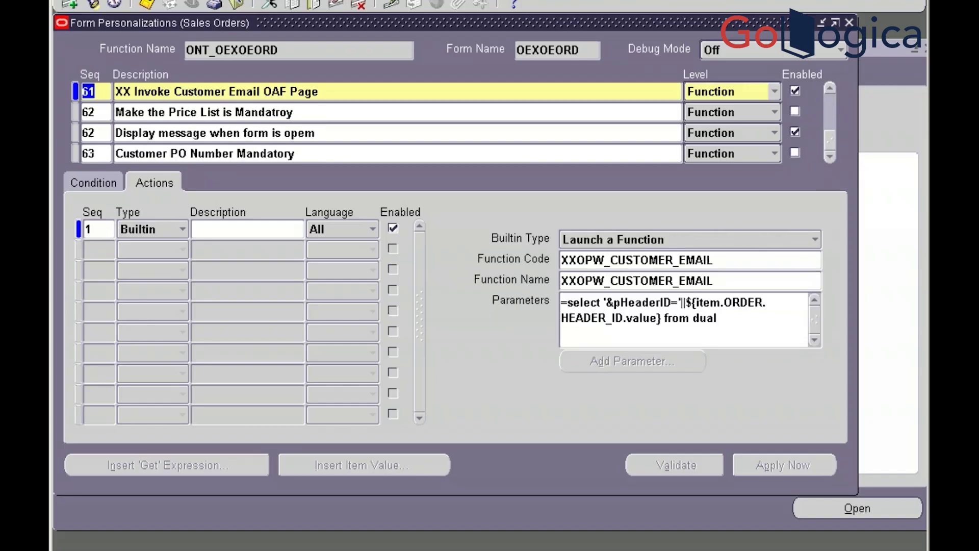
pyautogui.click(295, 153)
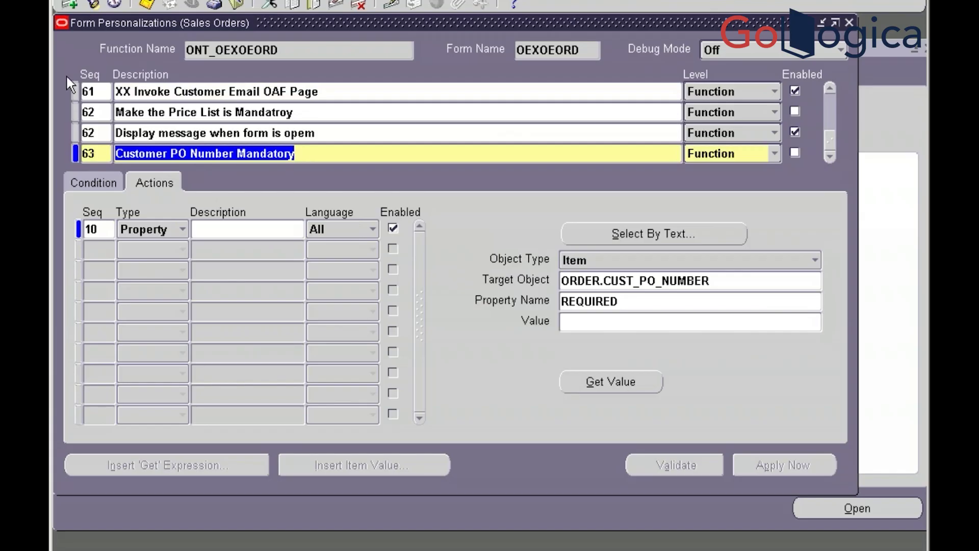
pyautogui.click(76, 5)
pyautogui.write('6')
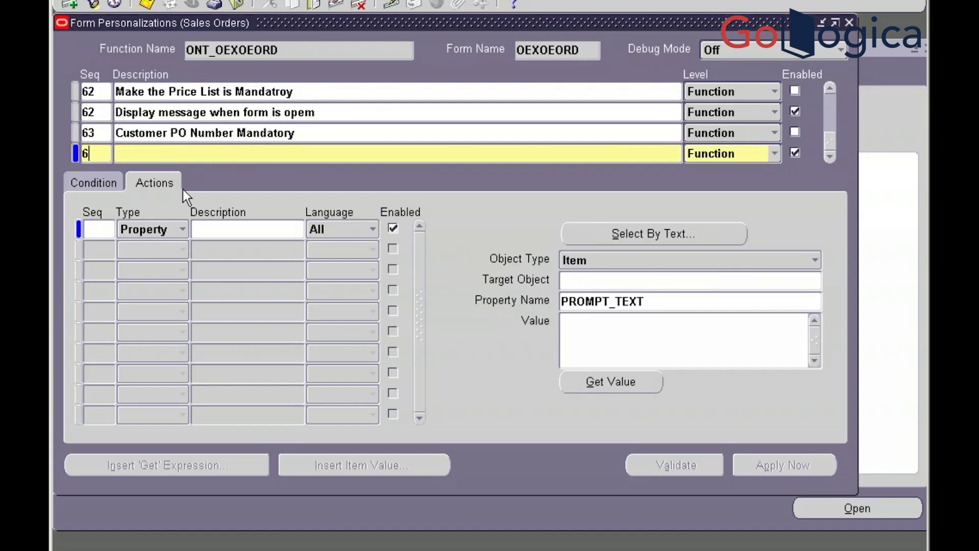
pyautogui.write('4')
pyautogui.press('Tab')
pyautogui.write('Menu for Emo')
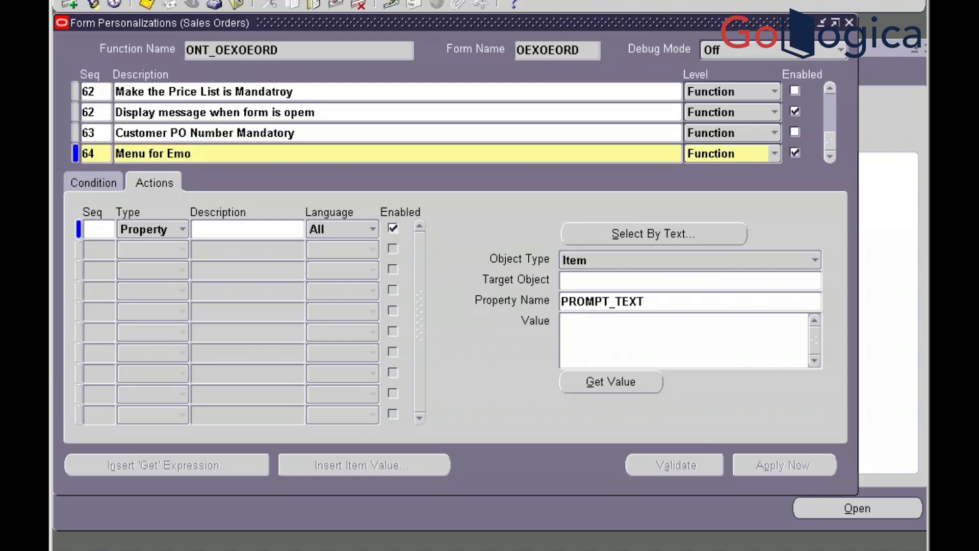
pyautogui.press('BackSpace')
pyautogui.write('ployee Details')
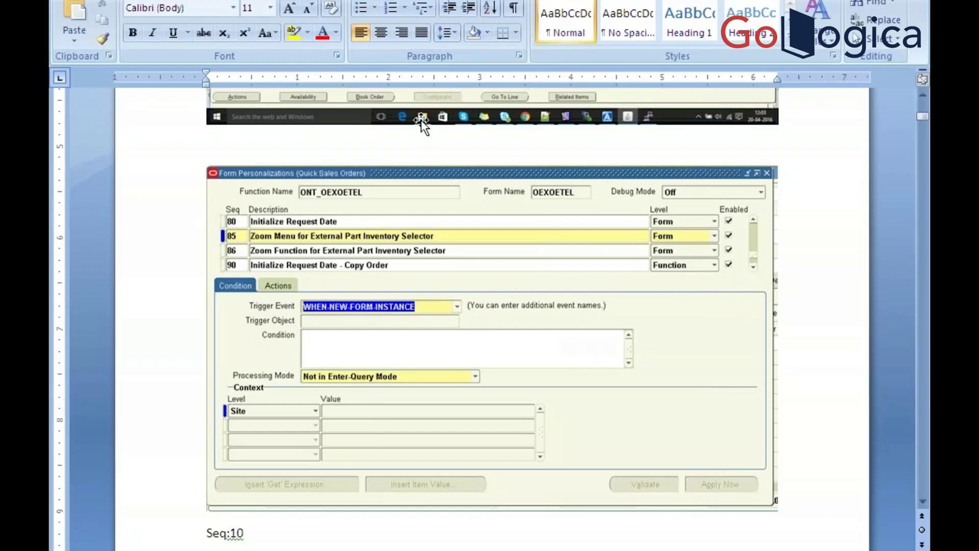
# Switch to the Word document and review the condition settings documented for the "Zoom Menu for External Part Inventory Selector" rule
pyautogui.press('Return')
pyautogui.write('Description: Zoom Menu for External Part Inventory Selector')
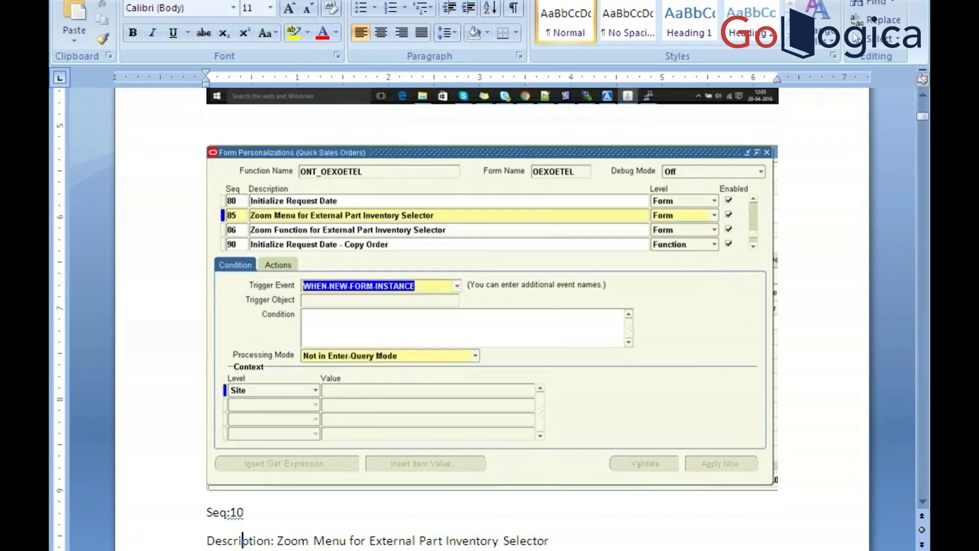
pyautogui.scroll(-12, 422, 121)
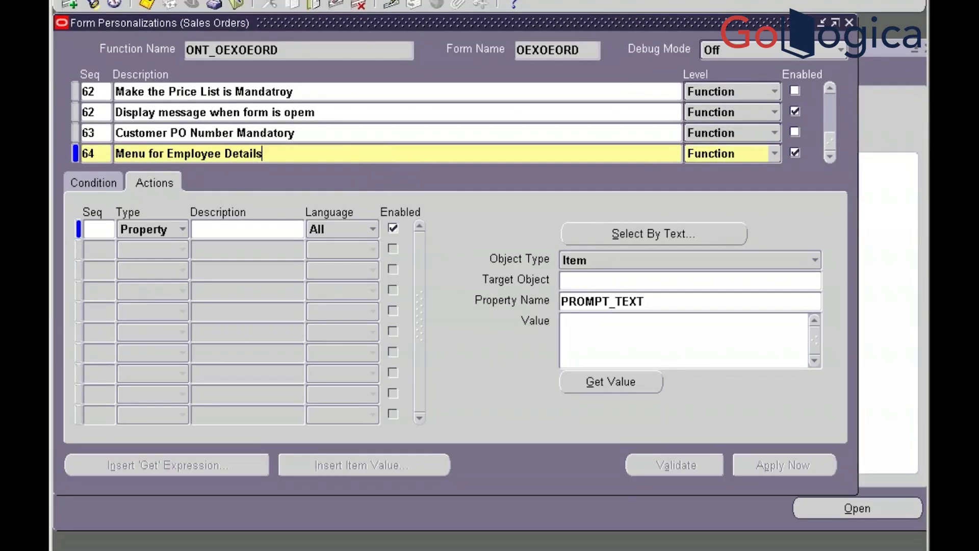
# Check the condition of the "Menu for Employee Details" rule and give it an action with sequence 10 and type Menu
pyautogui.click(100, 185)
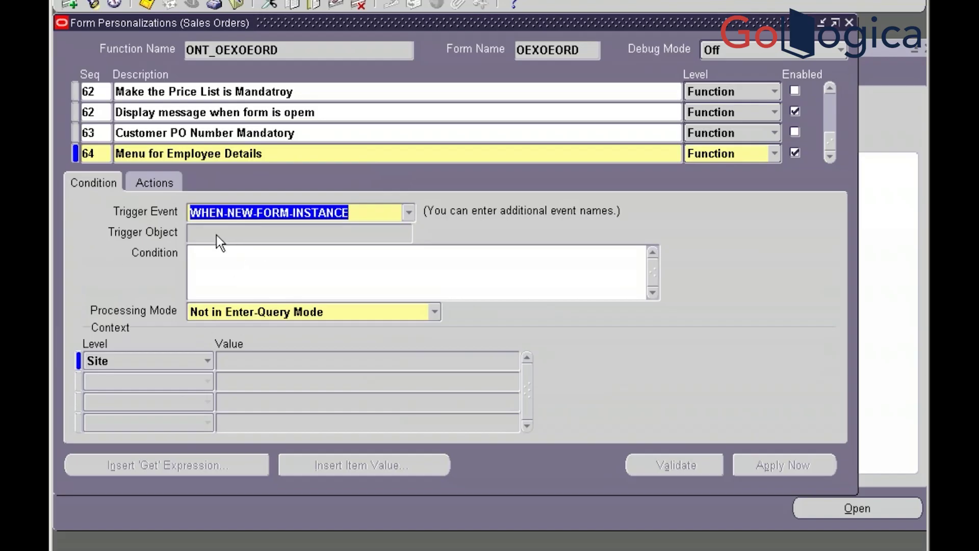
pyautogui.click(152, 184)
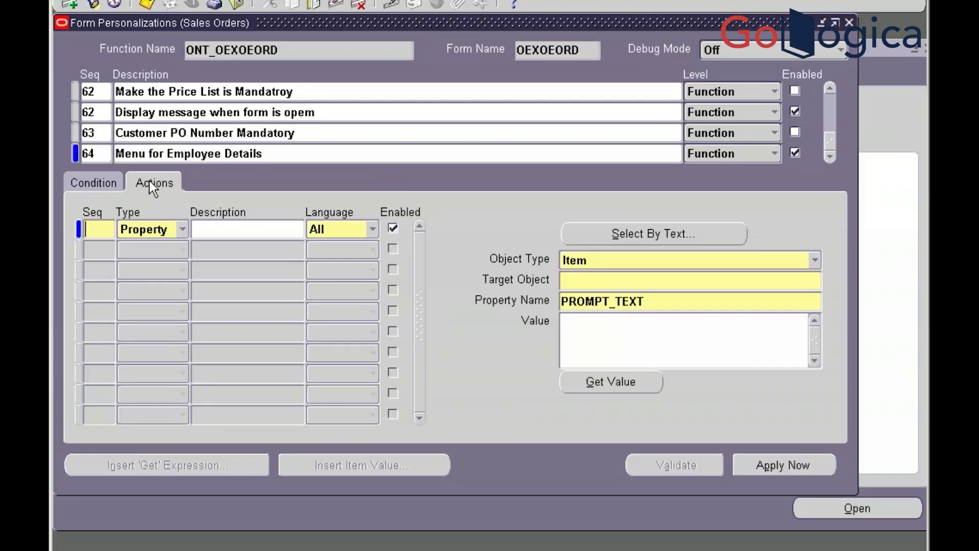
pyautogui.write('10')
pyautogui.click(181, 230)
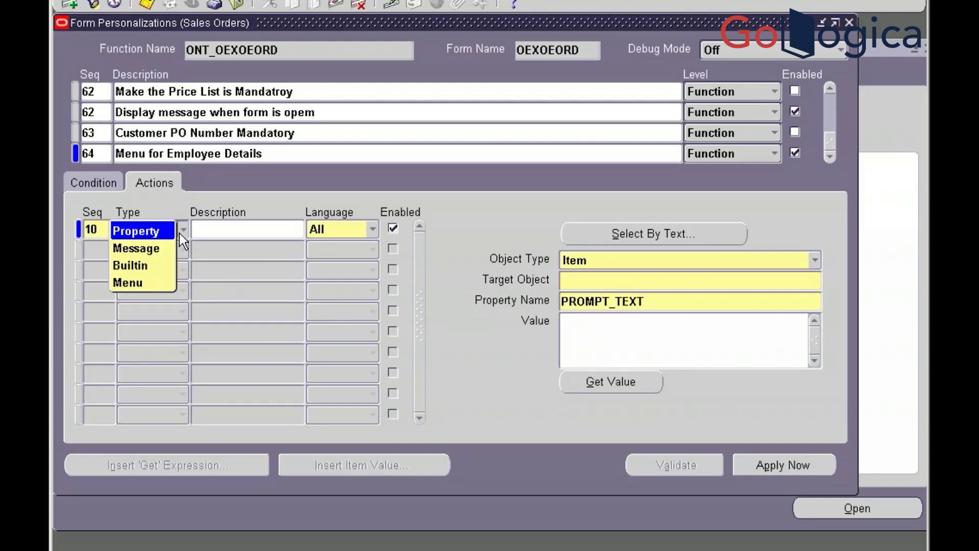
pyautogui.click(141, 283)
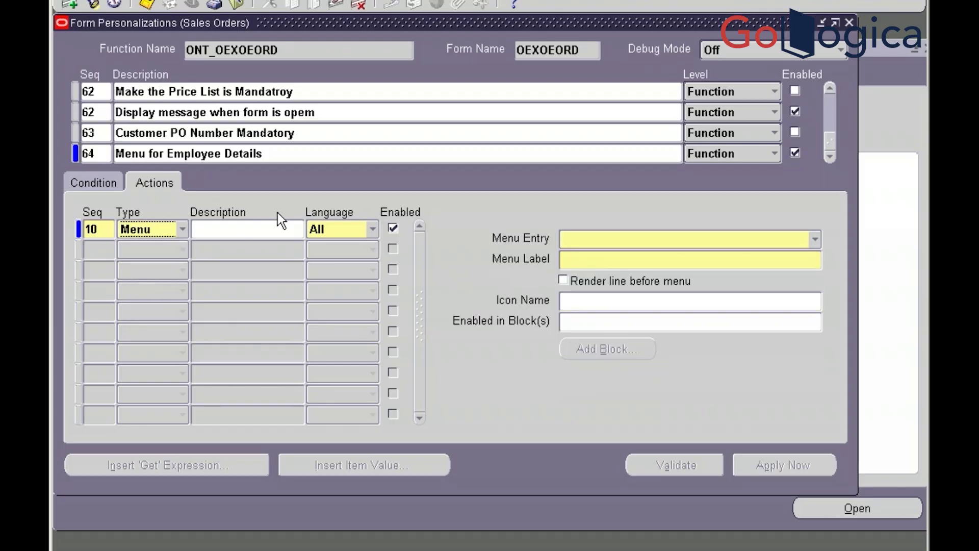
# Assign menu entry SPECIAL40 with the label "Employee Details" to the menu action of rule 64
pyautogui.click(796, 244)
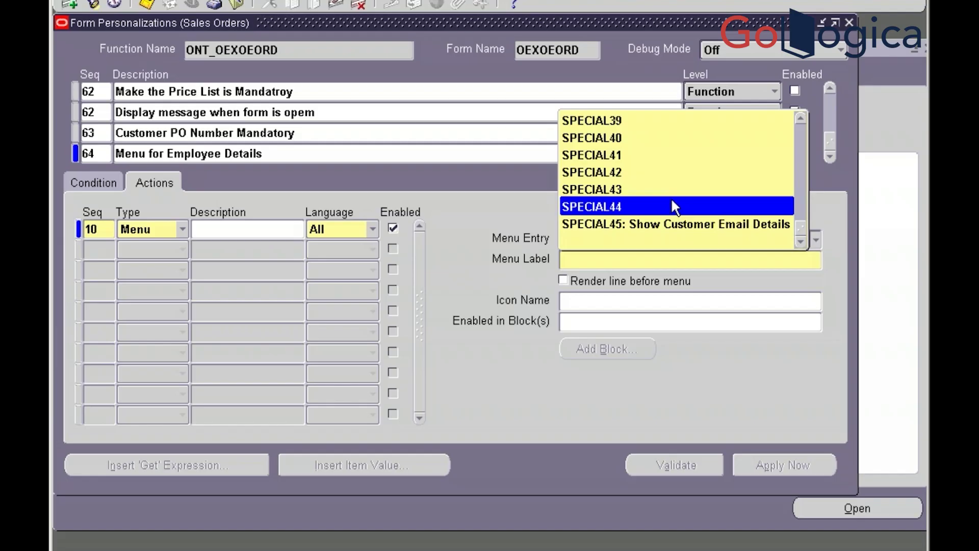
pyautogui.click(601, 138)
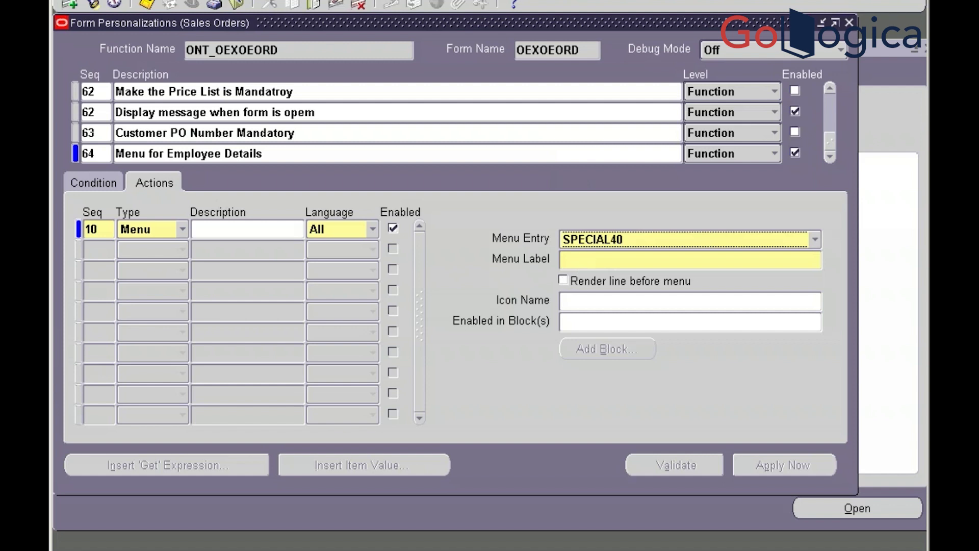
pyautogui.click(581, 263)
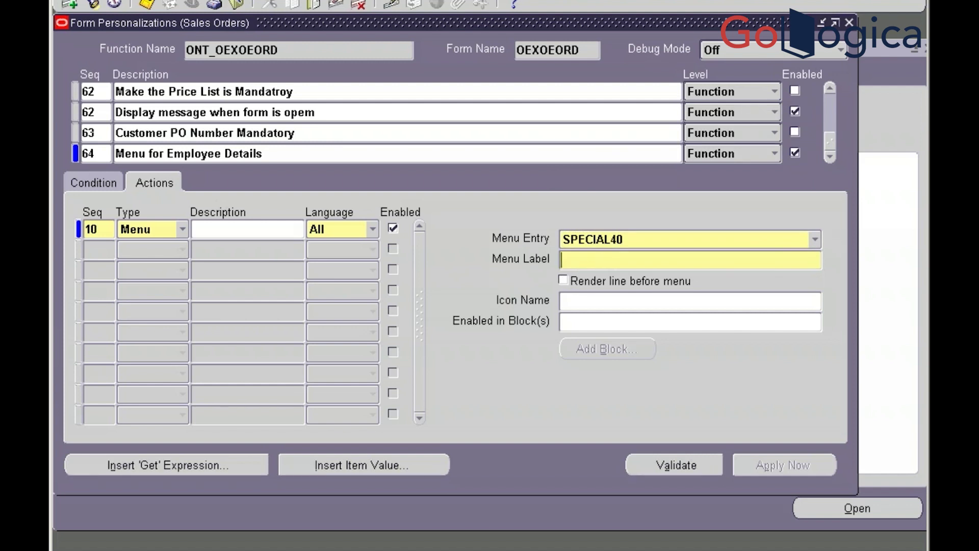
pyautogui.write('Employee Deta')
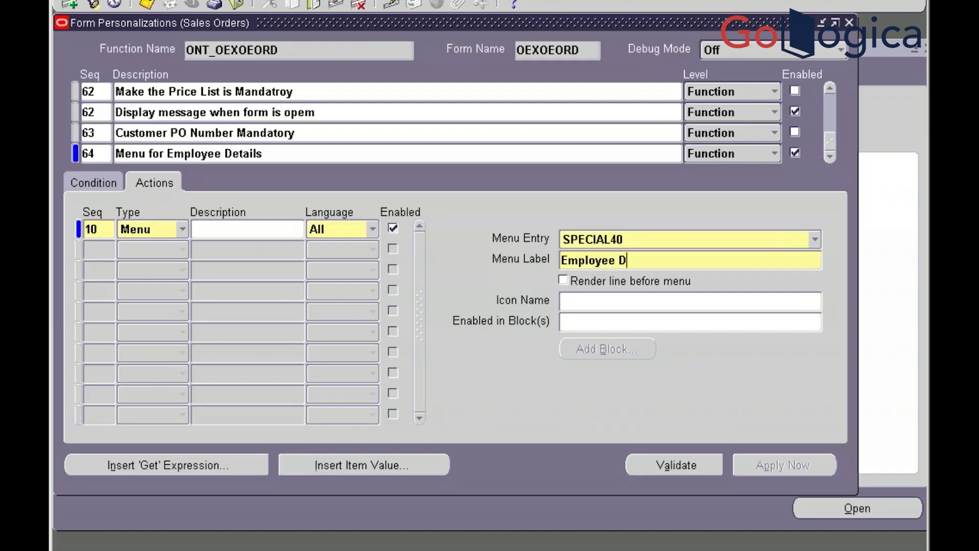
pyautogui.write('ils')
pyautogui.click(612, 302)
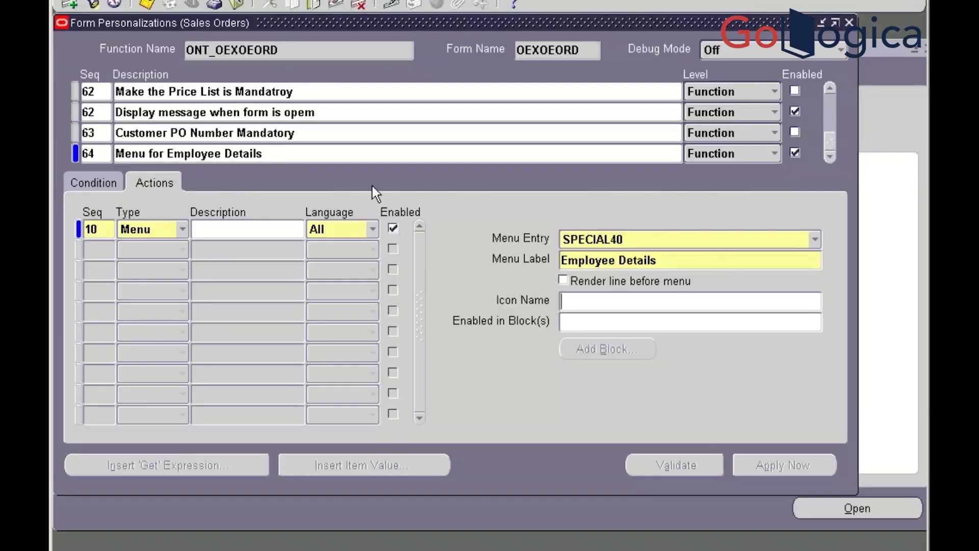
# Change the description of rule 64 to "Zoom Menu for Employee Details"
pyautogui.click(120, 154)
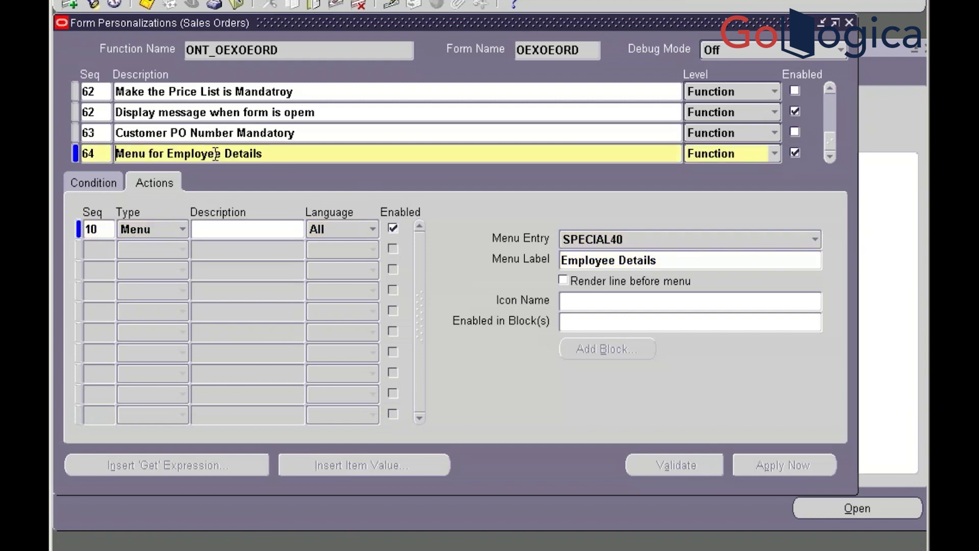
pyautogui.write('Zo')
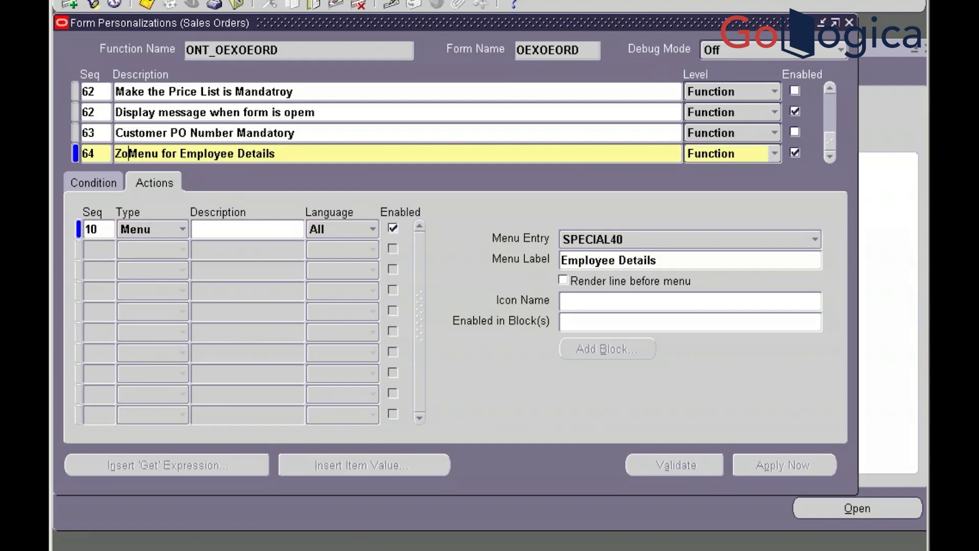
pyautogui.write('om')
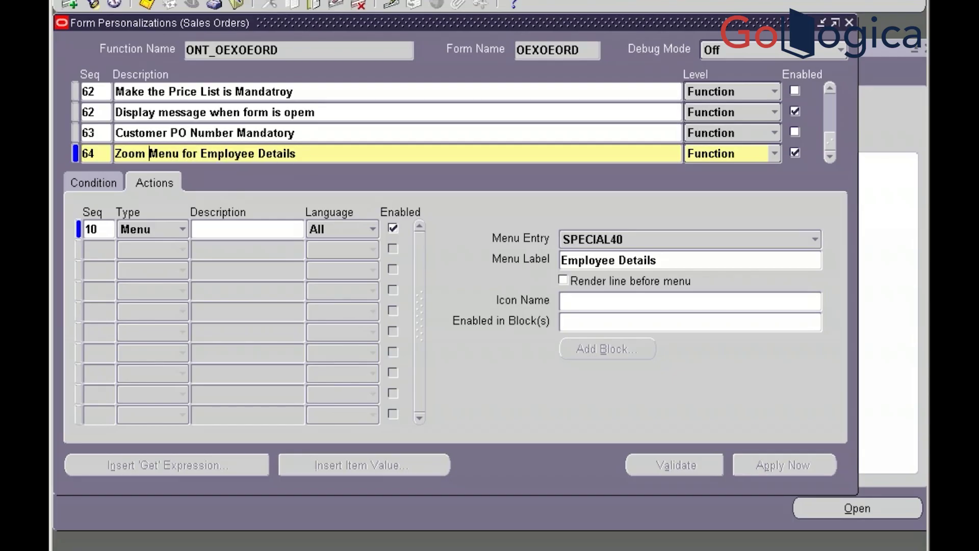
pyautogui.hotkey('ctrl', 'a')
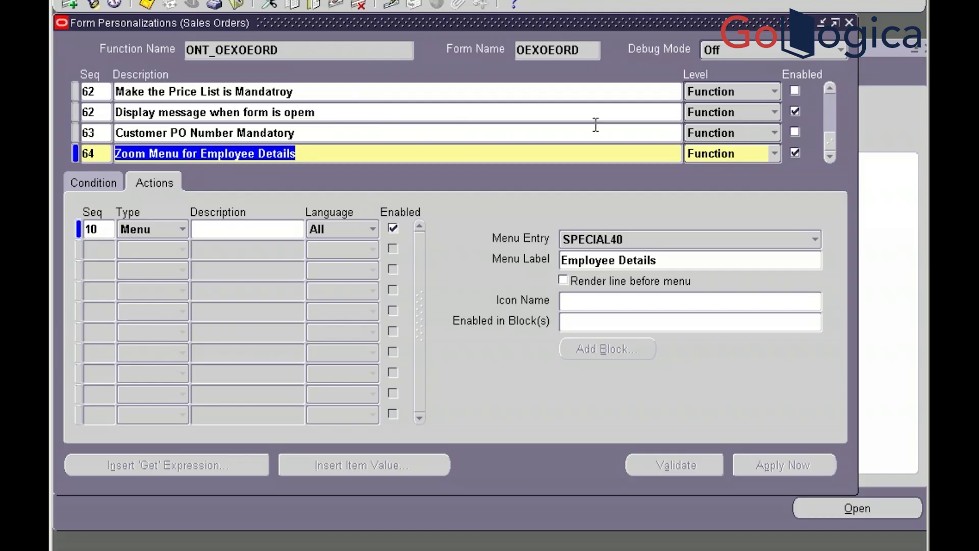
# Add a personalization rule with sequence 65 and the description "Zoom Function for Employee Details"
pyautogui.click(69, 5)
pyautogui.write('65')
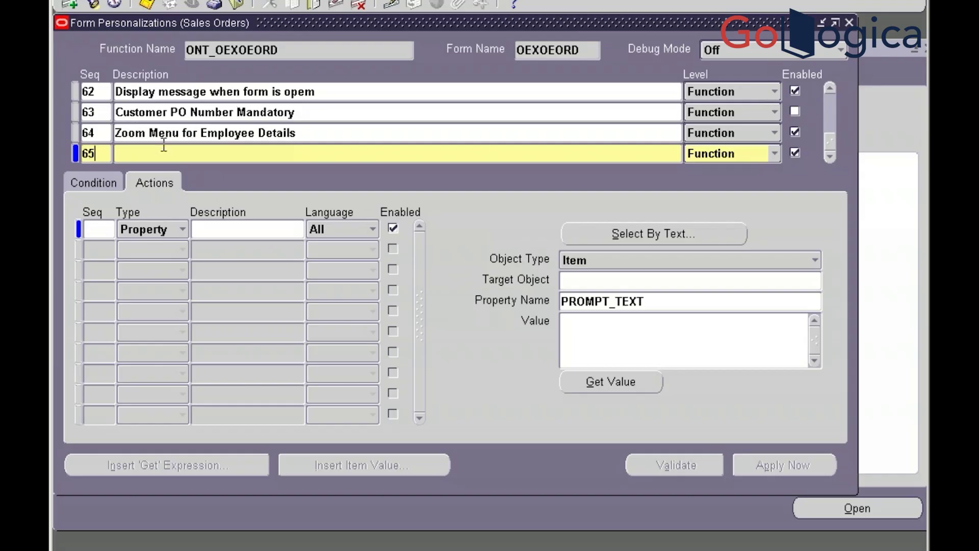
pyautogui.click(119, 153)
pyautogui.write('Zoom Function for Employe')
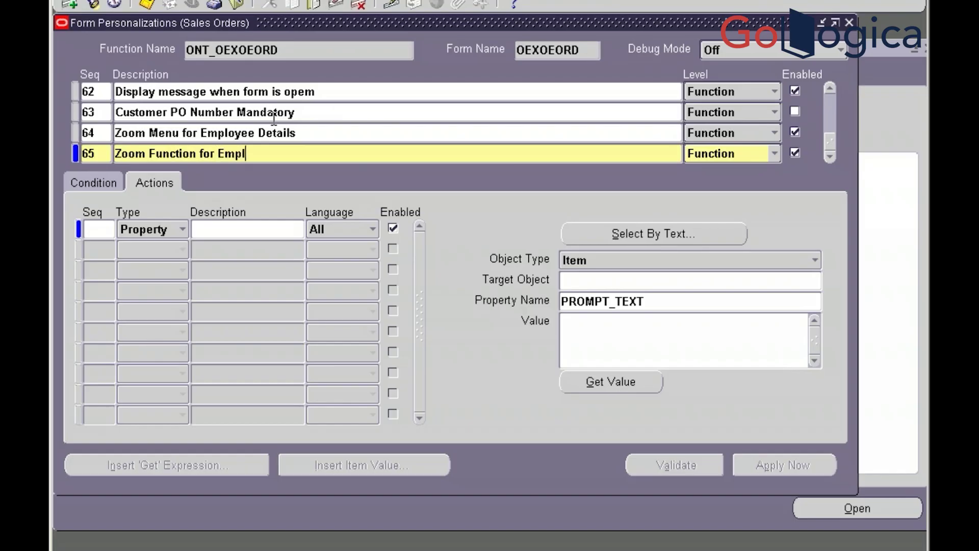
pyautogui.write('e Details')
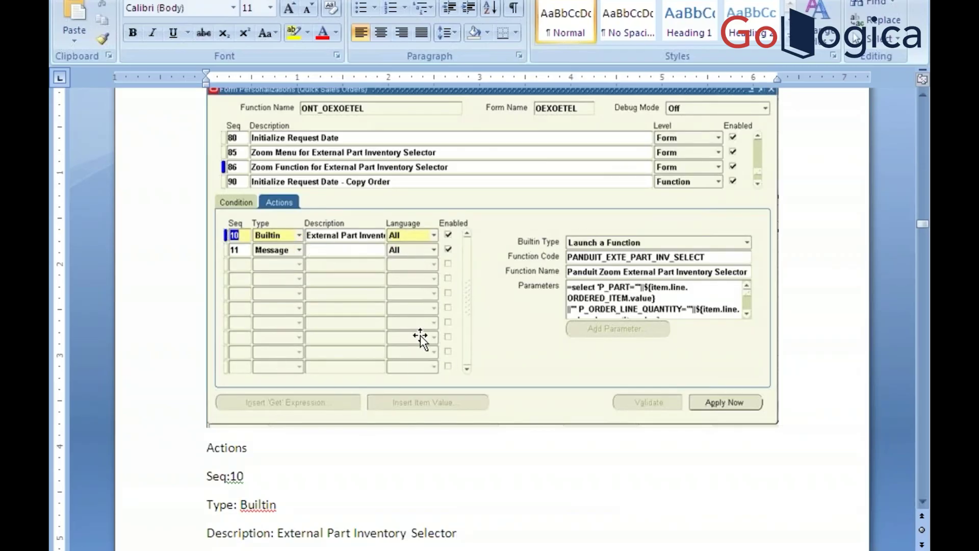
# Return from the Word document to the Oracle form, check rule 65's condition and give its first action sequence 10
pyautogui.click(668, 550)
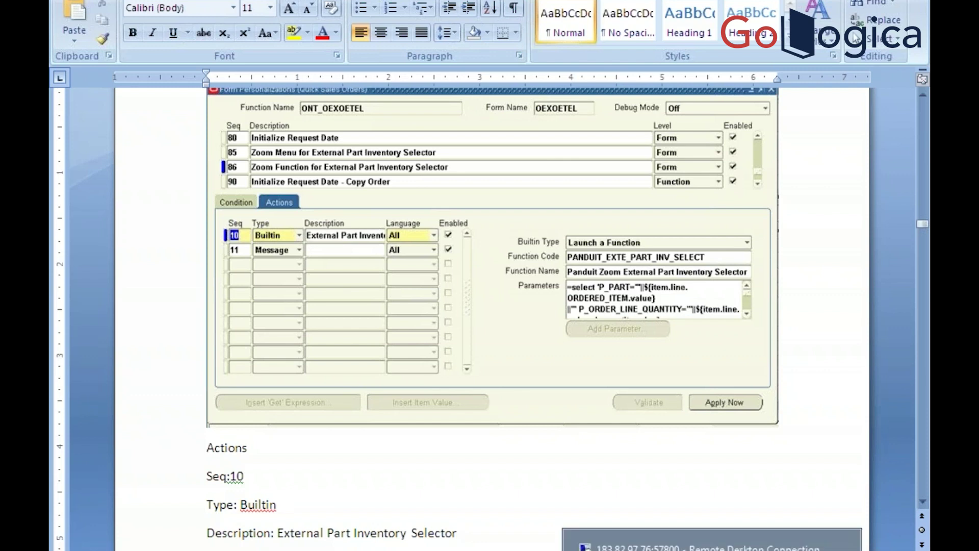
pyautogui.click(668, 546)
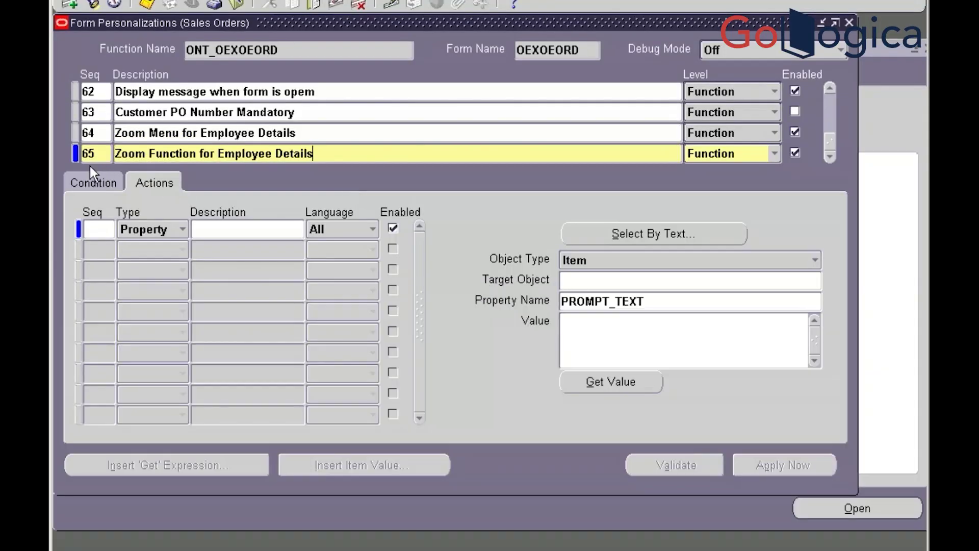
pyautogui.click(84, 178)
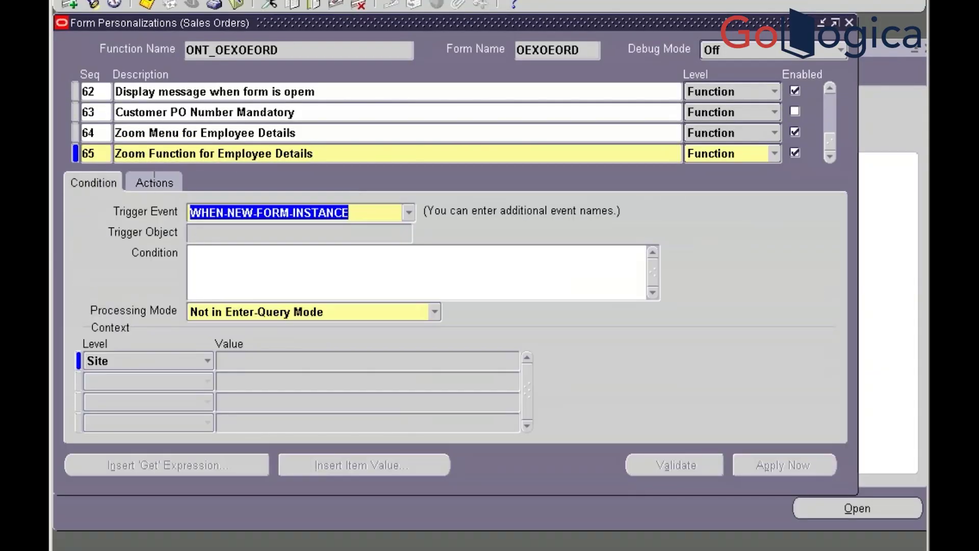
pyautogui.click(152, 177)
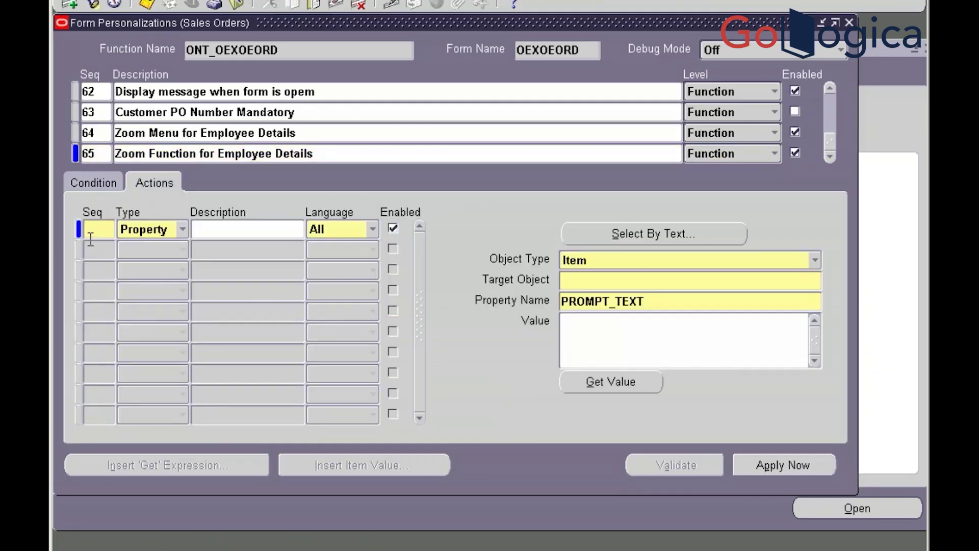
pyautogui.write('10')
pyautogui.click(811, 263)
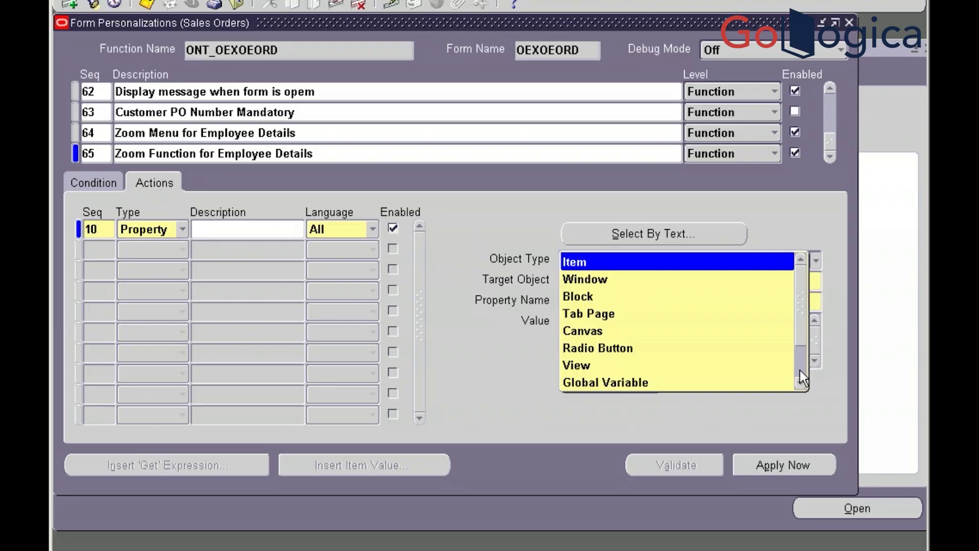
pyautogui.click(799, 383)
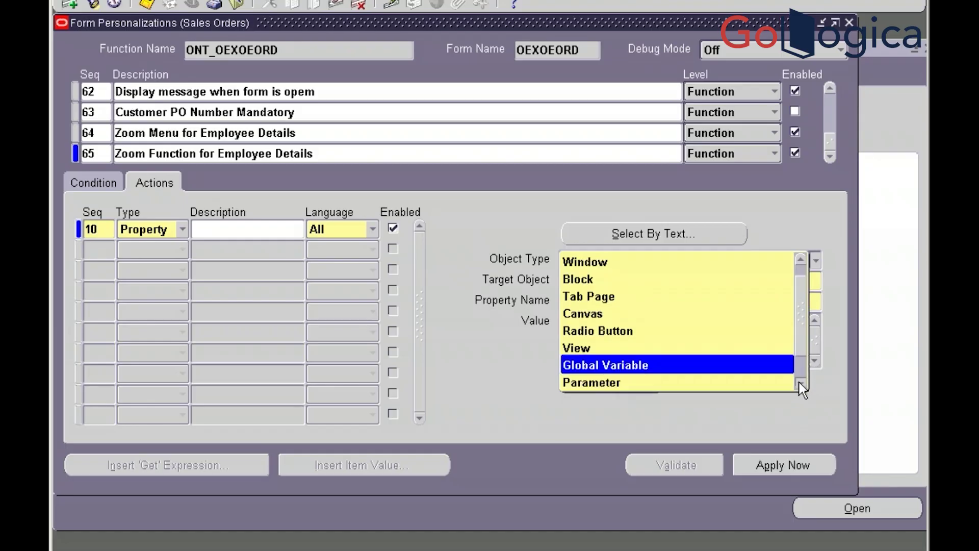
pyautogui.click(799, 384)
pyautogui.click(800, 383)
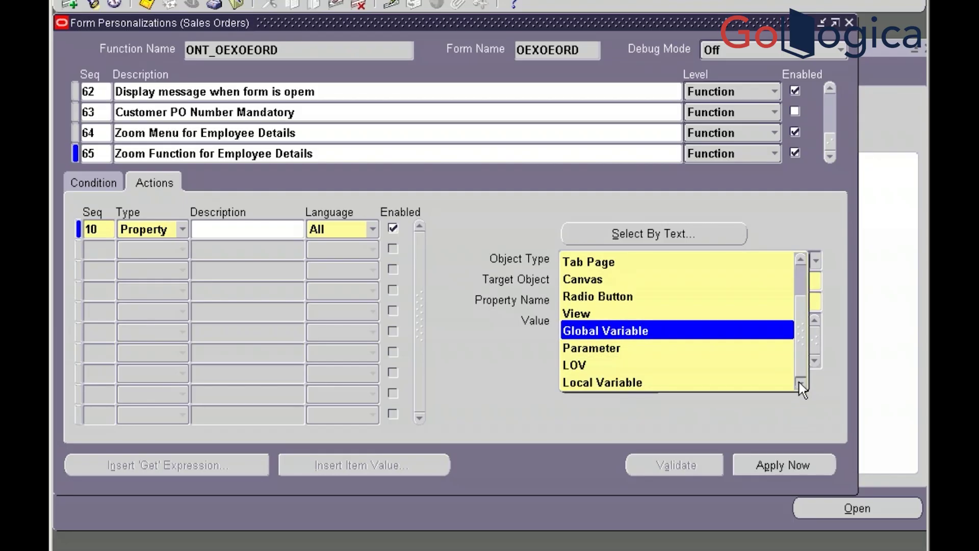
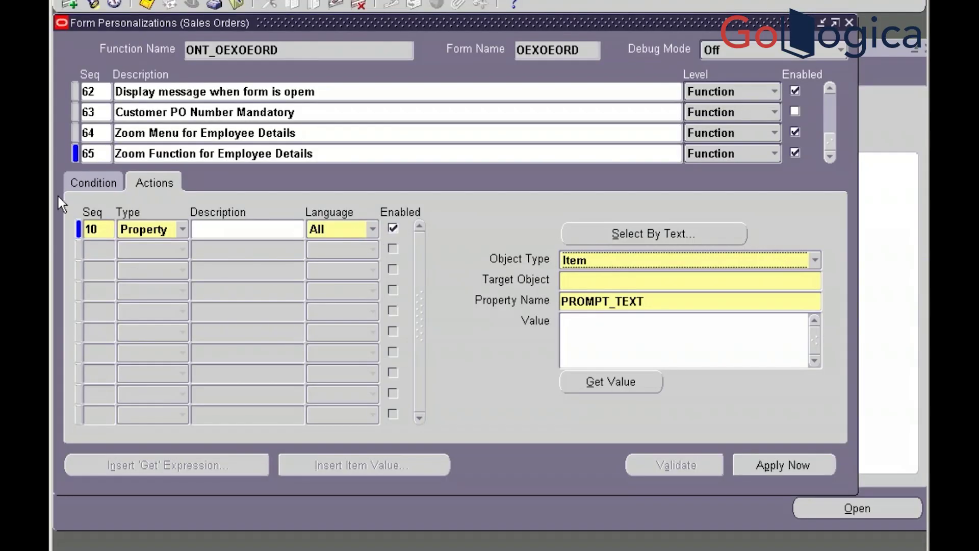
# Set the action type of rule 65 to Builtin with the builtin type Launch a Function
pyautogui.click(181, 229)
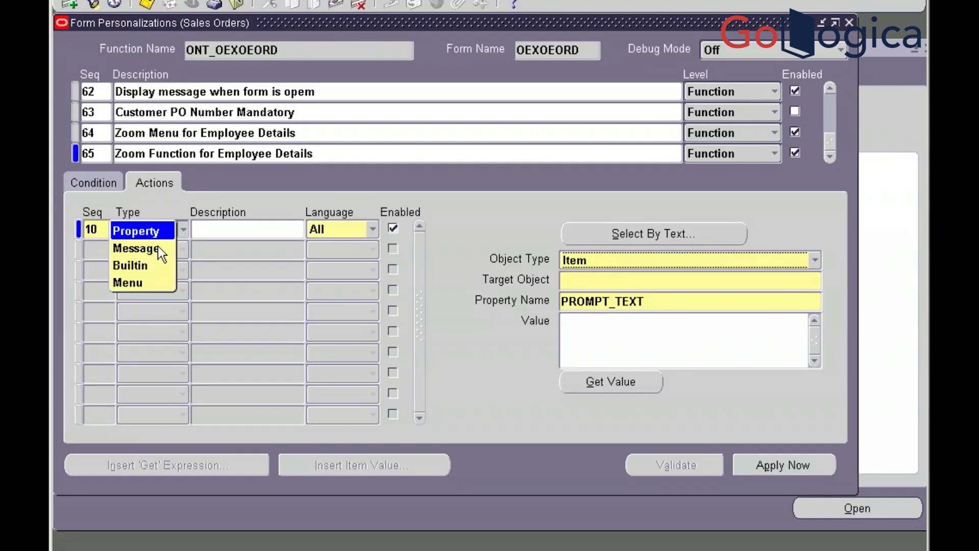
pyautogui.click(150, 266)
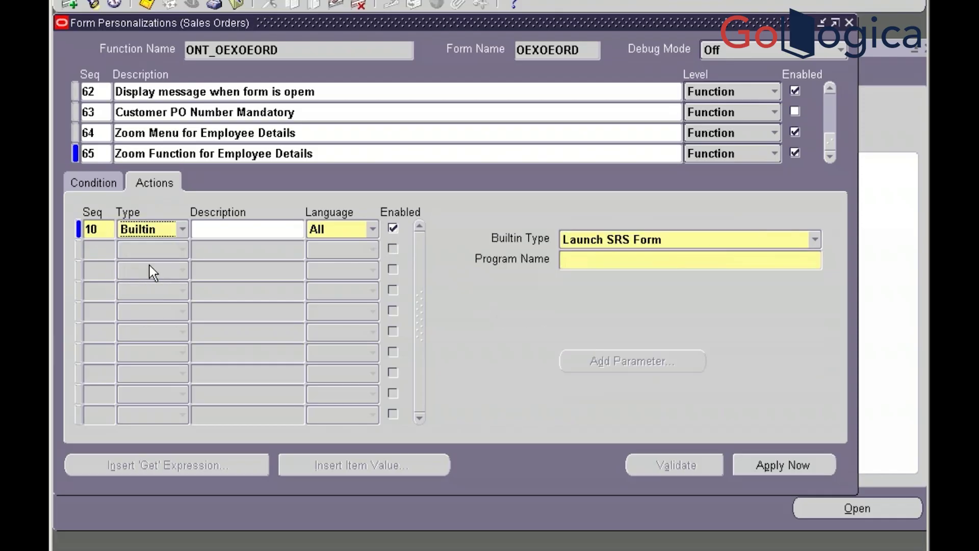
pyautogui.click(813, 240)
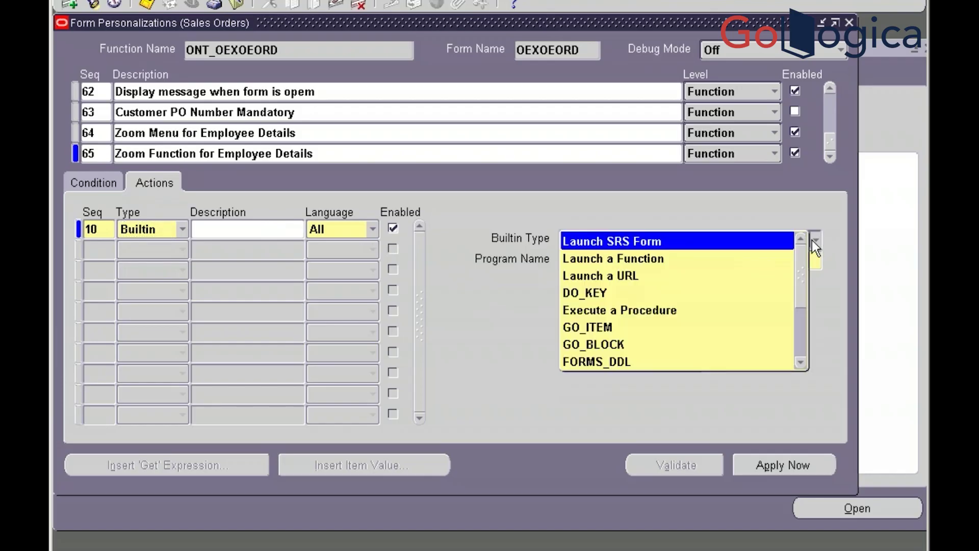
pyautogui.click(750, 258)
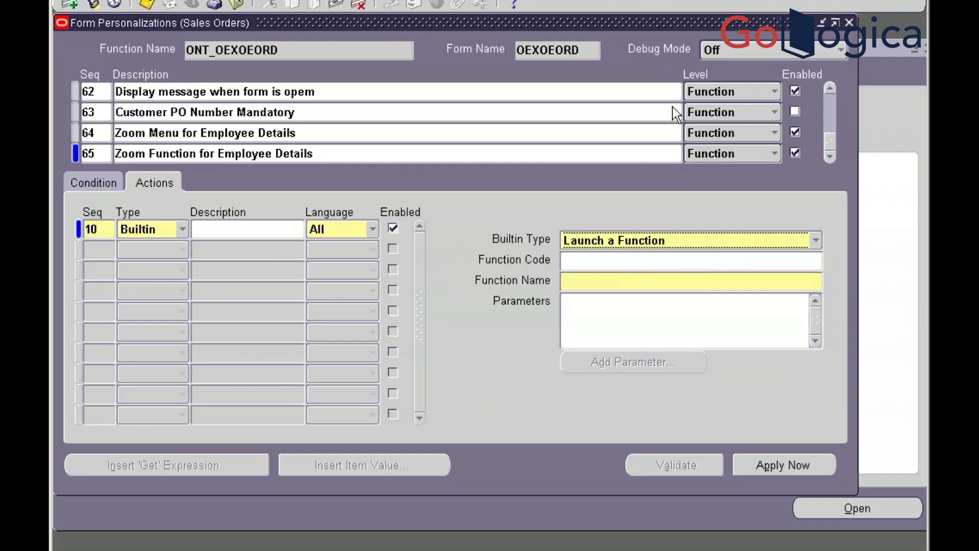
# Switch to Windows Explorer and open the personal working folder on the E: drive that holds the employee details forms
pyautogui.press('super')
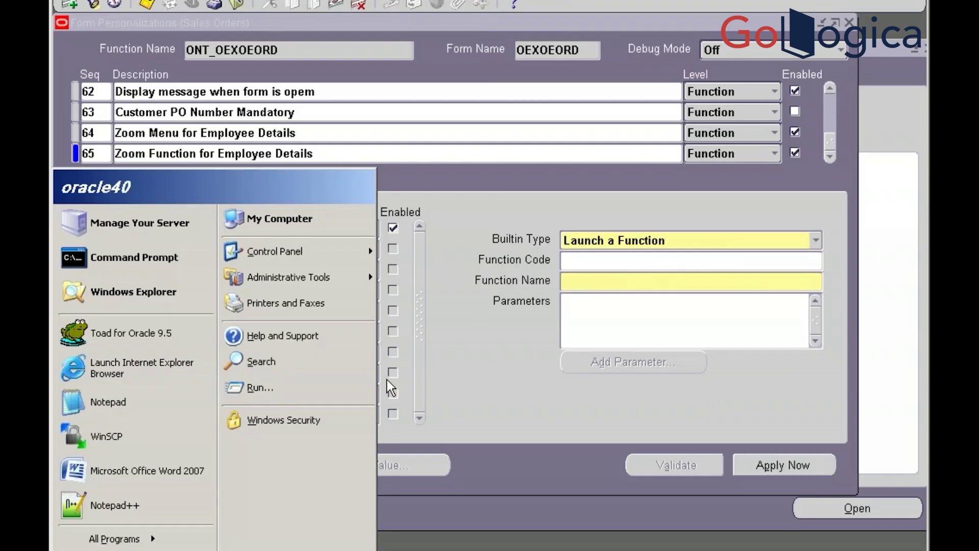
pyautogui.click(388, 550)
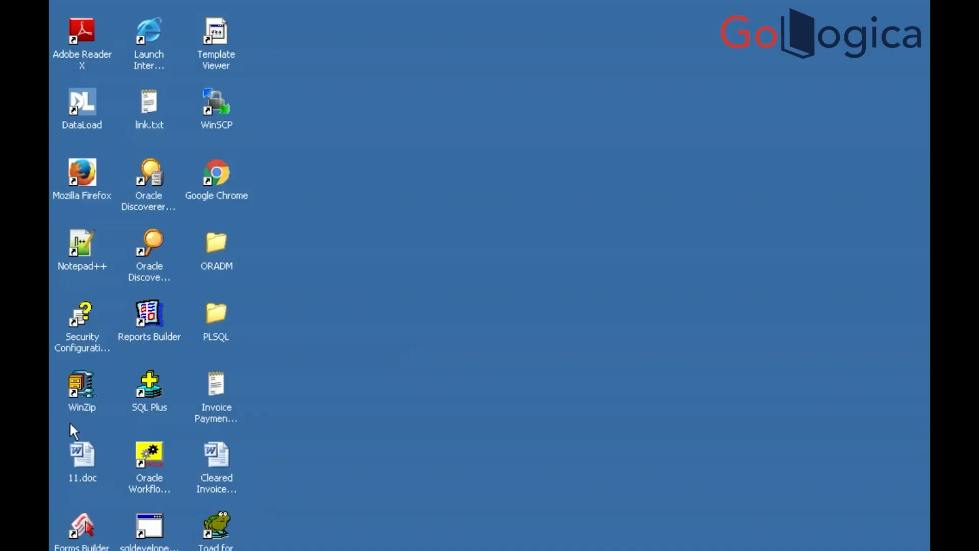
pyautogui.press('super')
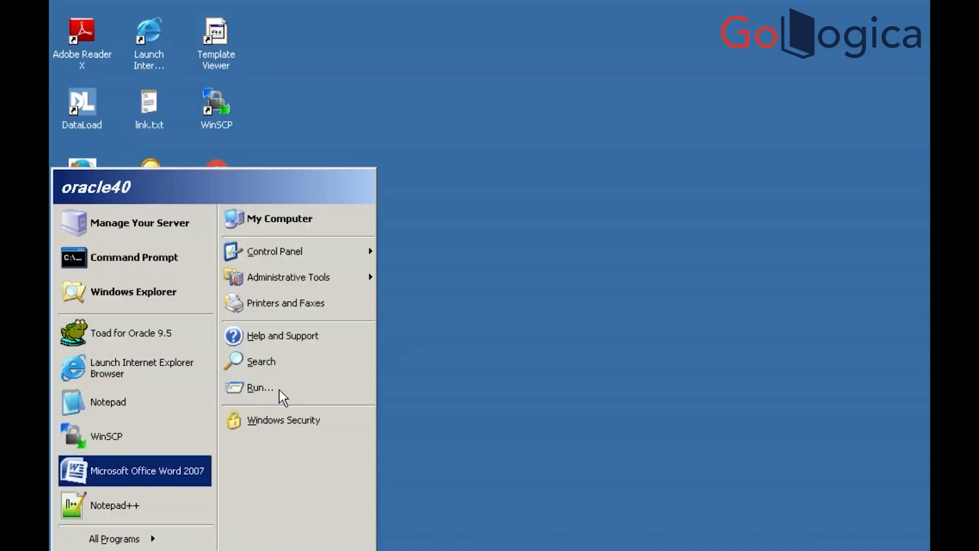
pyautogui.click(253, 250)
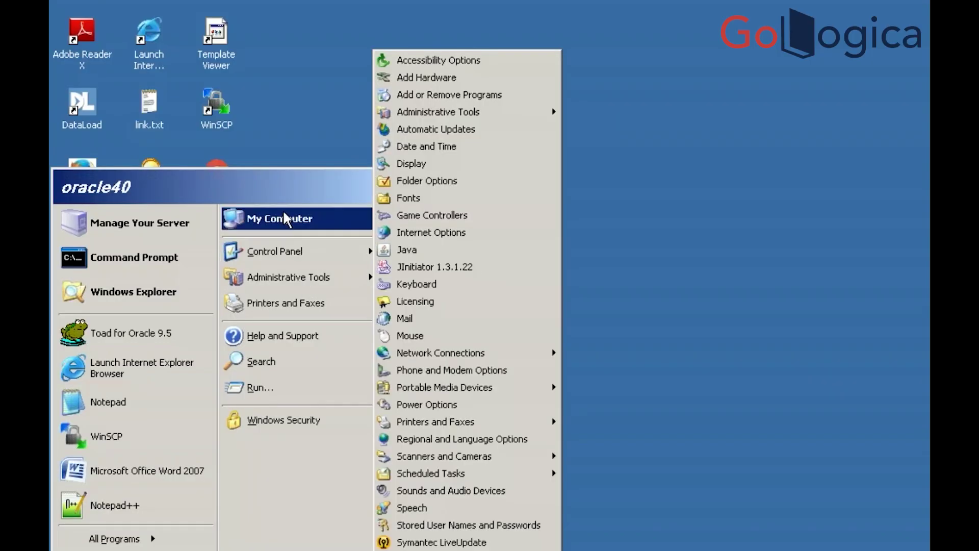
pyautogui.click(283, 216)
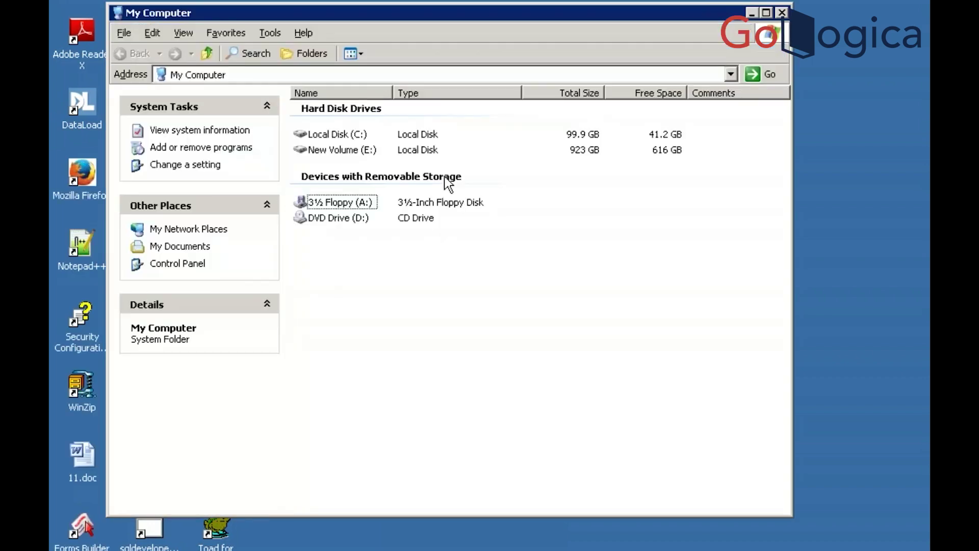
pyautogui.doubleClick(365, 151)
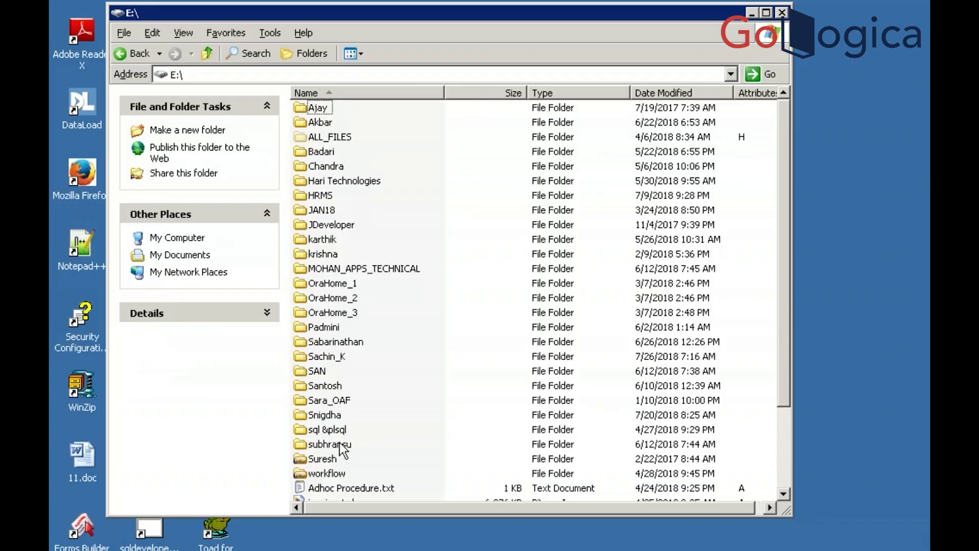
pyautogui.click(331, 401)
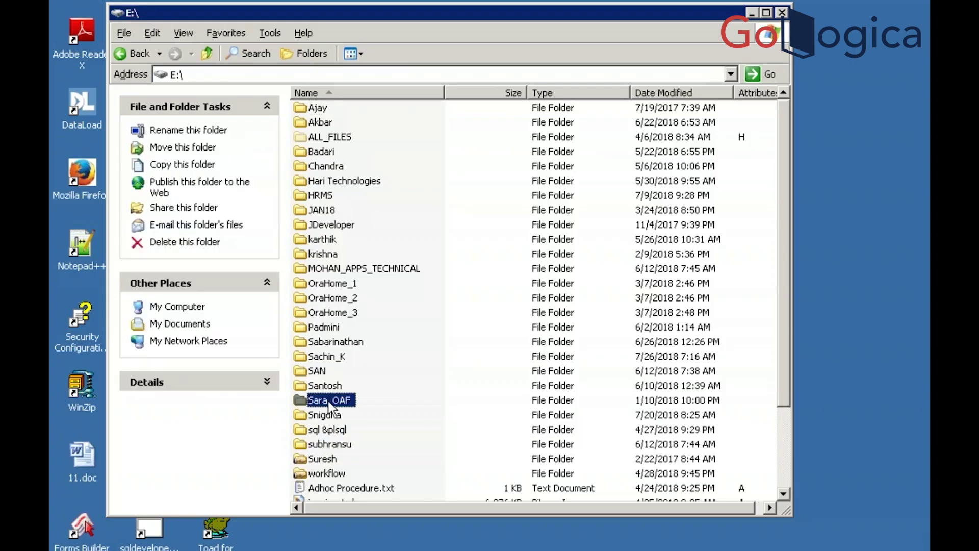
pyautogui.click(323, 359)
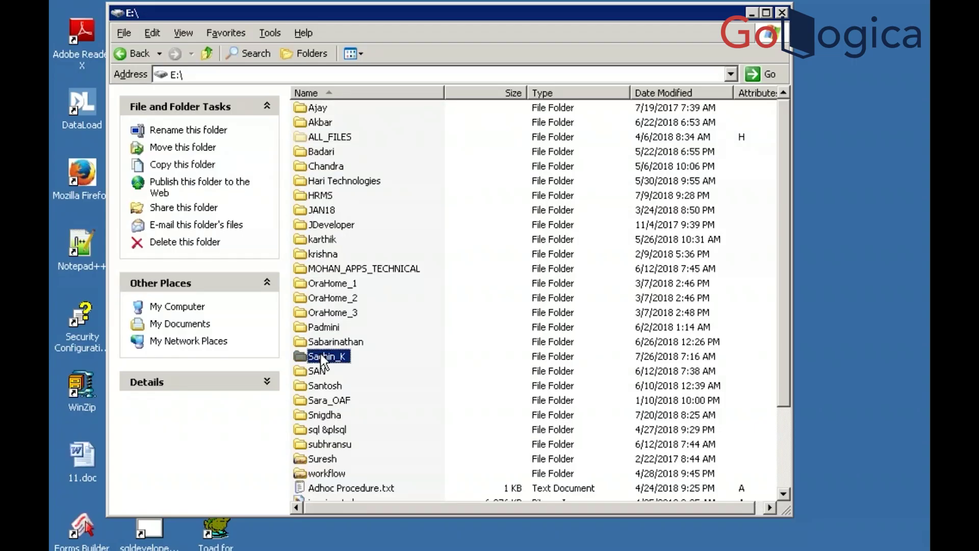
pyautogui.doubleClick(323, 359)
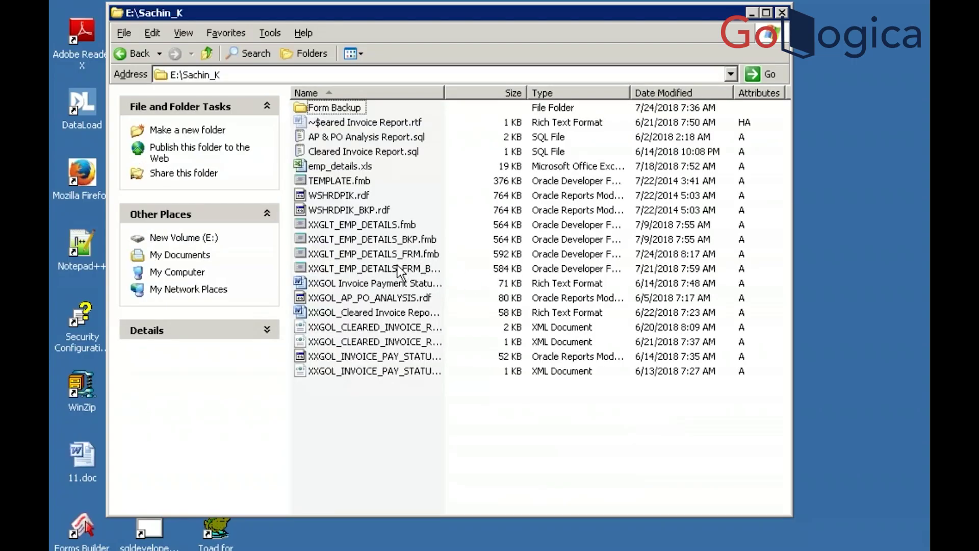
# Copy the name of the XXGLT_EMP_DETAILS.fmb file and switch to the Oracle E-Business Suite home page
pyautogui.click(385, 230)
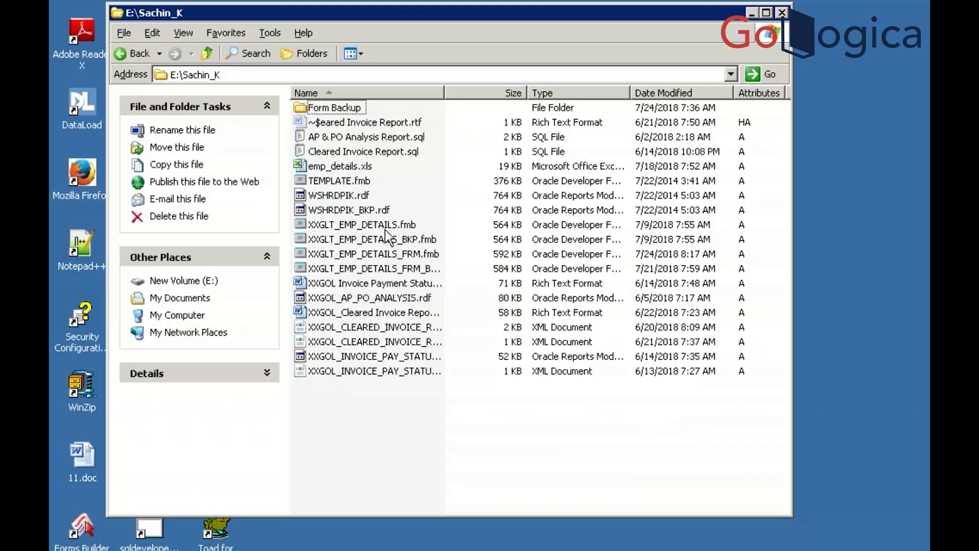
pyautogui.press('F2')
pyautogui.hotkey('ctrl', 'c')
pyautogui.hotkey('alt', 'Tab')
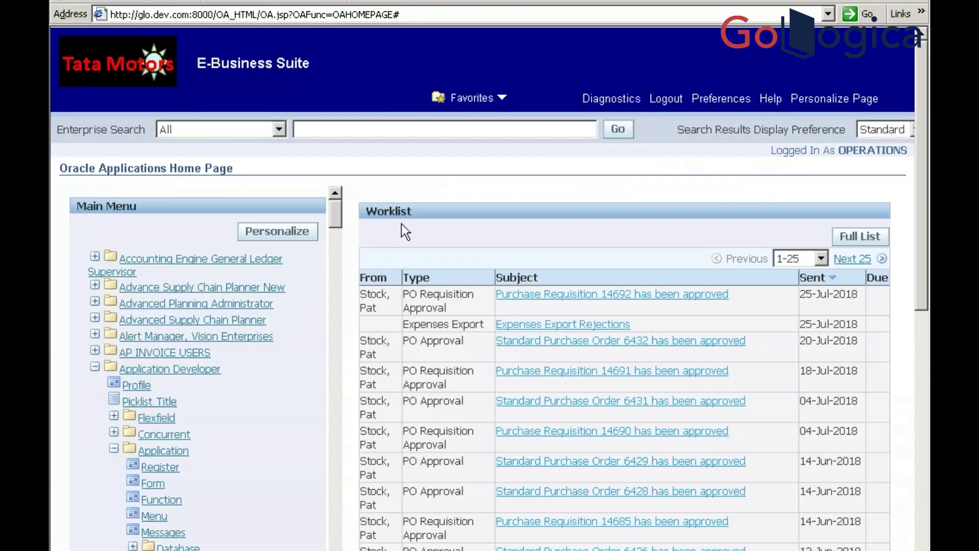
# Return to the Form Personalizations window and set the function code of rule 65's builtin action to XXGLT_EMP_DETAILS
pyautogui.press('super')
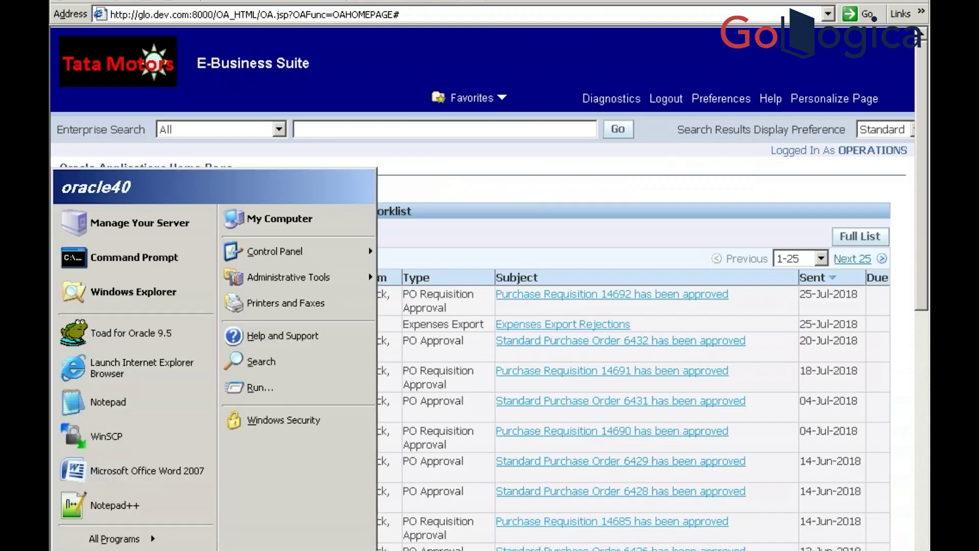
pyautogui.hotkey('alt', 'Tab')
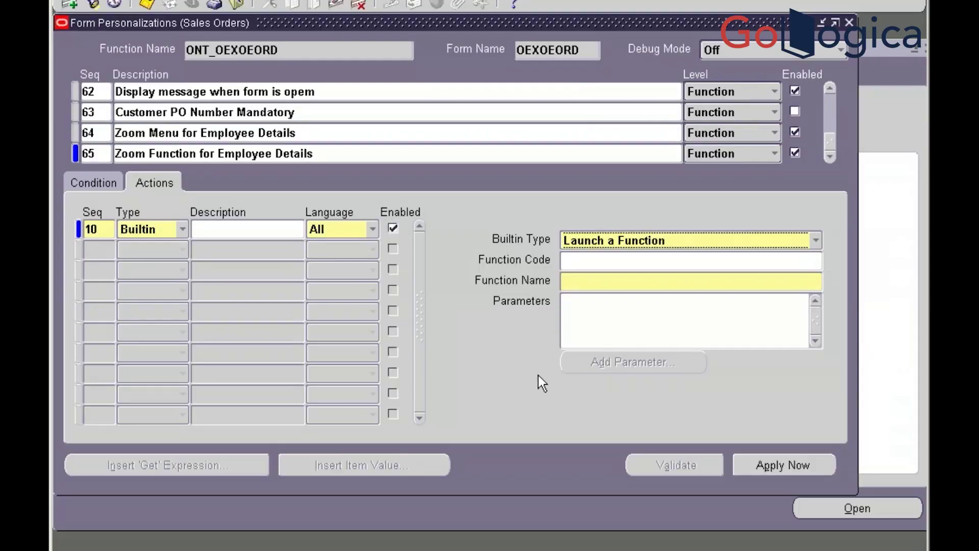
pyautogui.click(596, 259)
pyautogui.hotkey('ctrl', 'v')
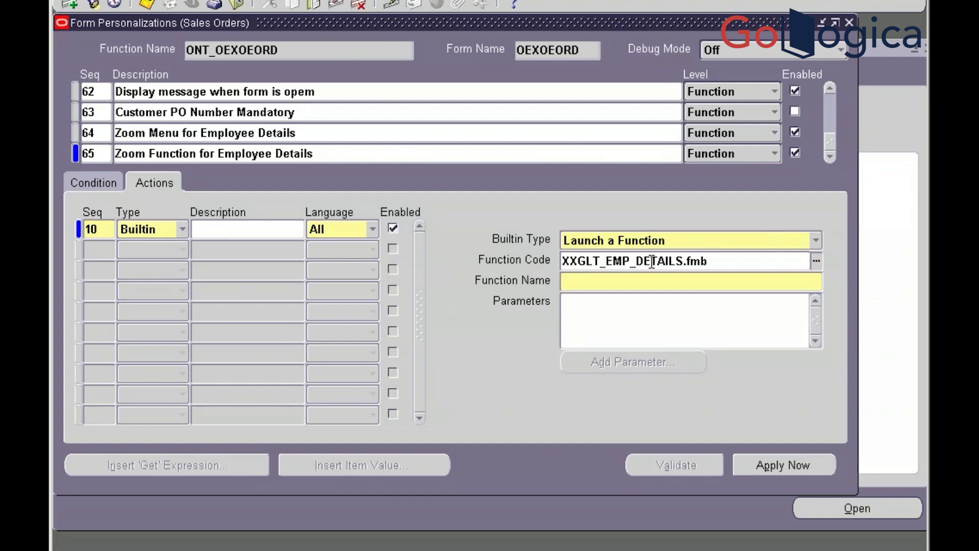
pyautogui.press('BackSpace')
pyautogui.press('BackSpace')
pyautogui.press('BackSpace')
pyautogui.press('BackSpace')
pyautogui.press('Tab')
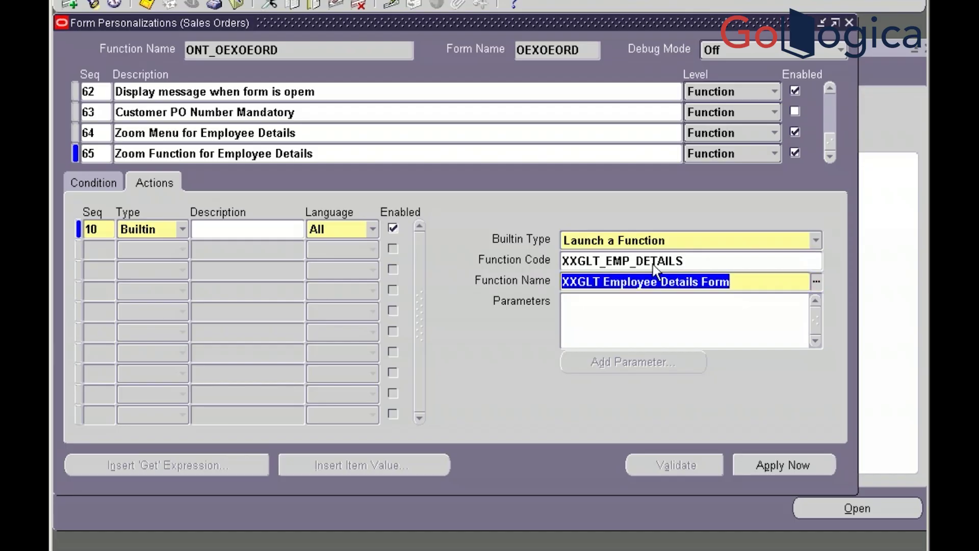
pyautogui.click(647, 308)
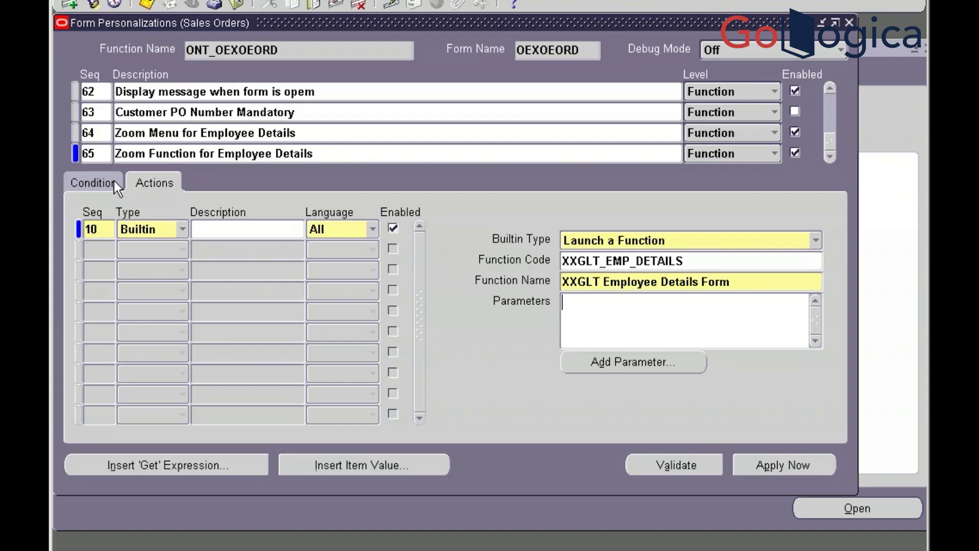
# Examine the available trigger events in rule 65's condition and go back to its actions
pyautogui.click(97, 184)
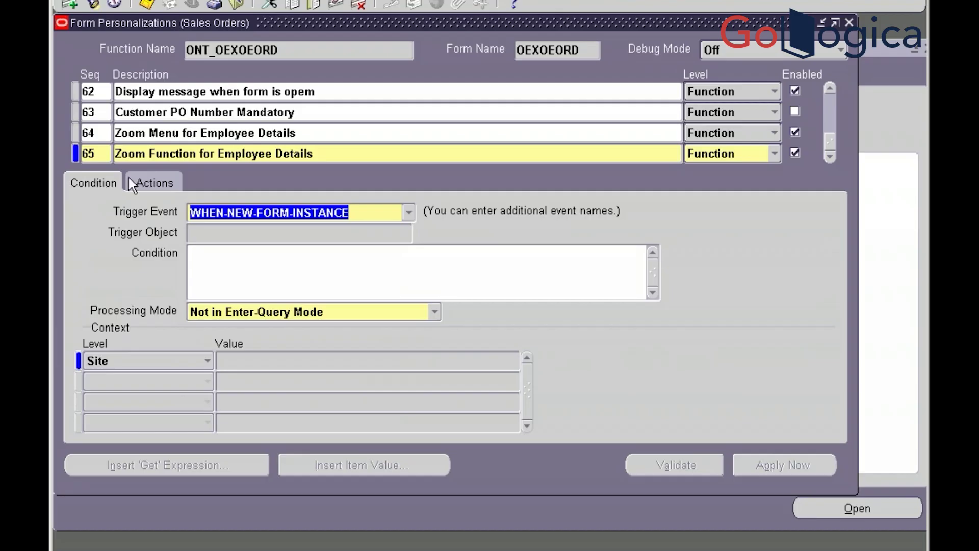
pyautogui.click(411, 213)
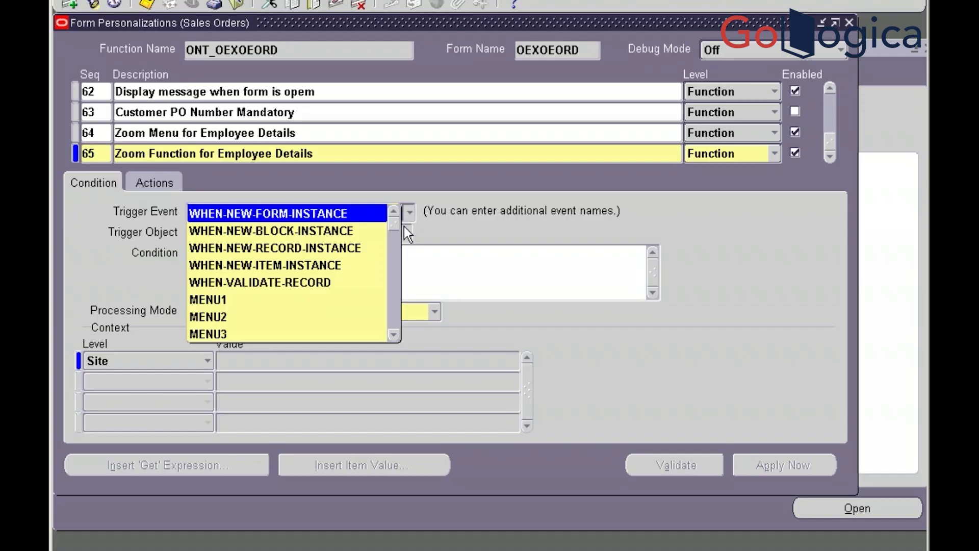
pyautogui.click(395, 332)
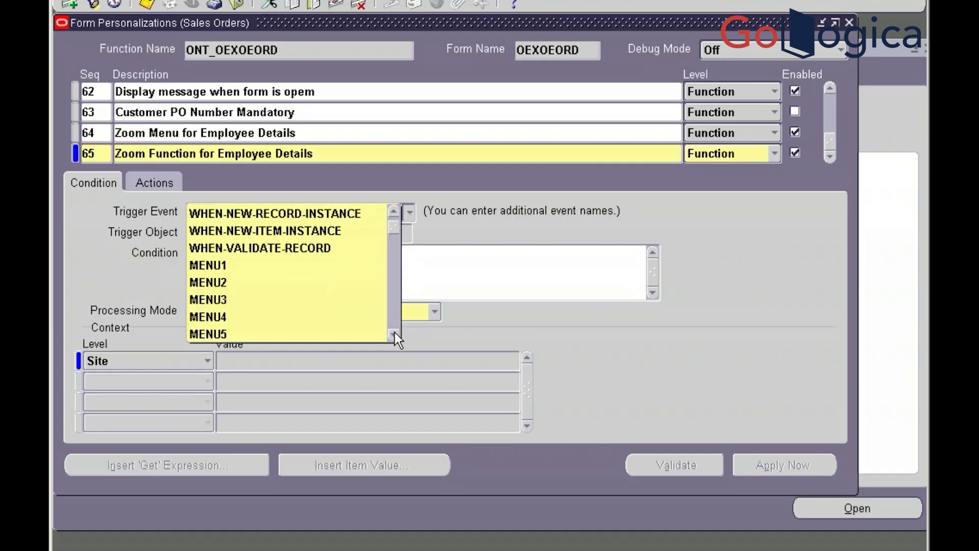
pyautogui.click(394, 332)
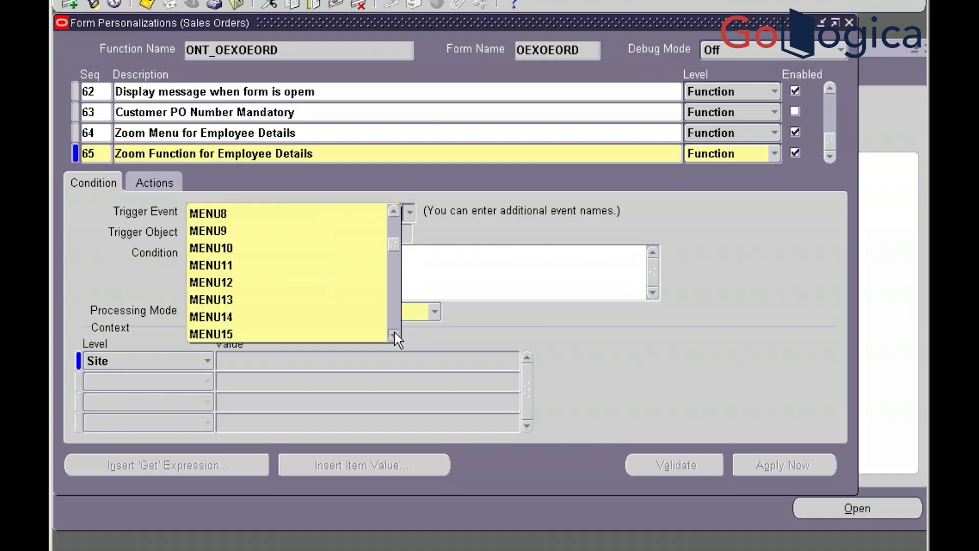
pyautogui.click(484, 273)
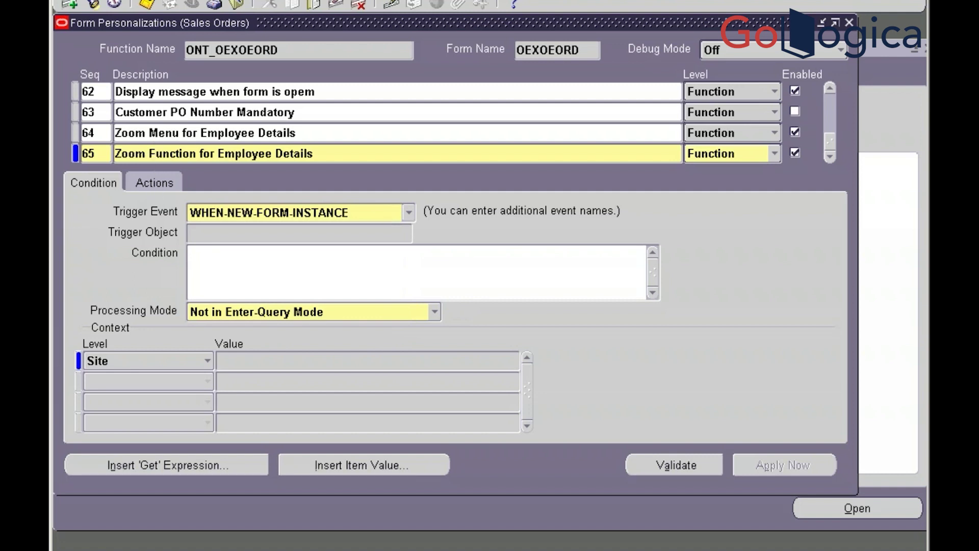
pyautogui.click(154, 183)
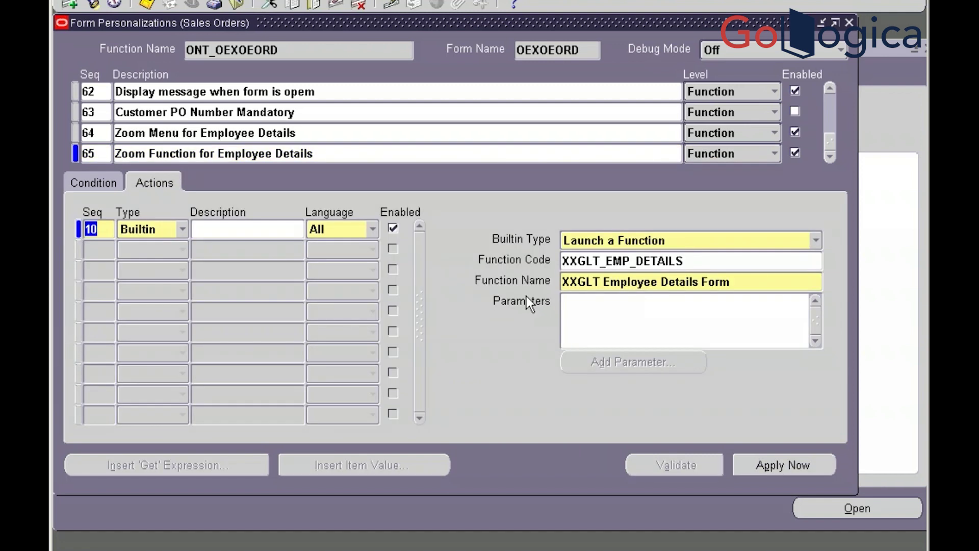
# Switch the action's builtin type to Launch SRS Form and back to Launch a Function
pyautogui.click(812, 243)
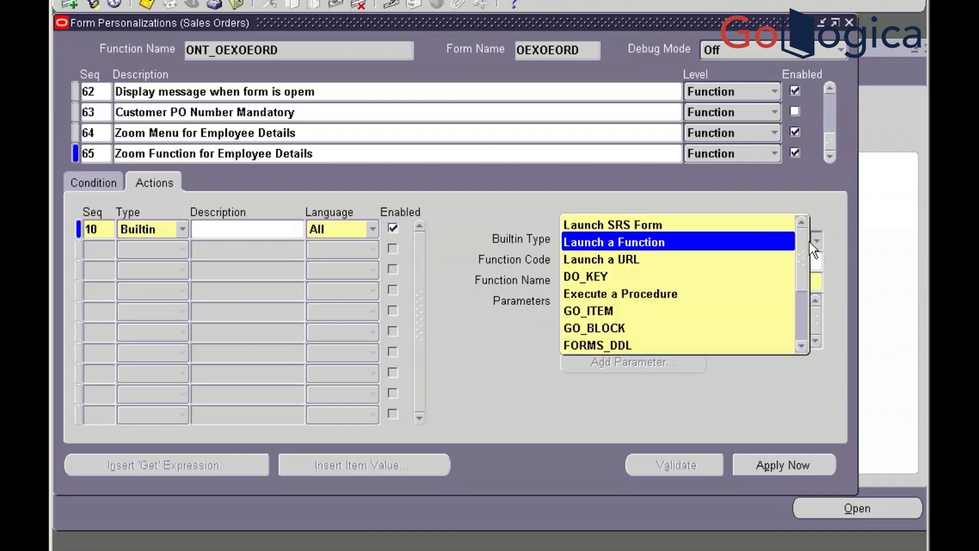
pyautogui.click(718, 227)
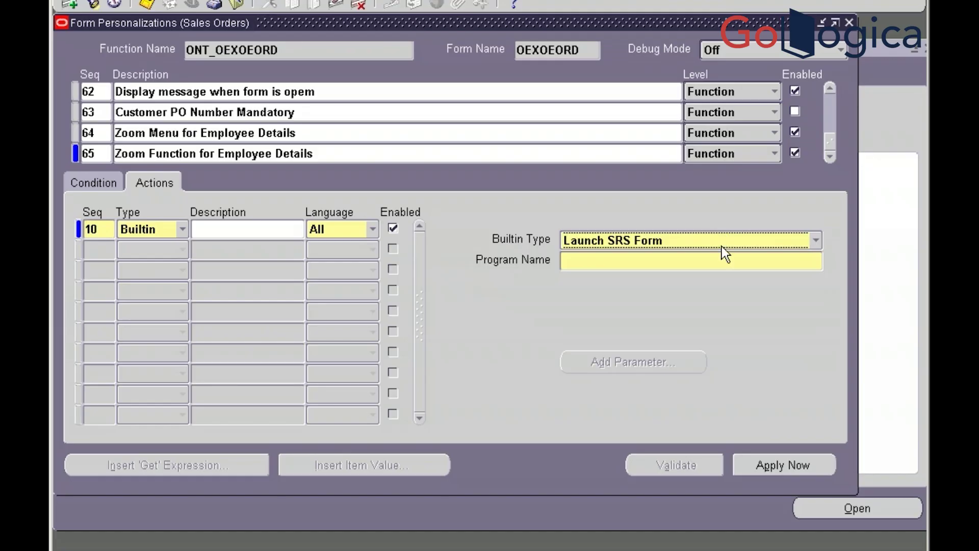
pyautogui.click(816, 243)
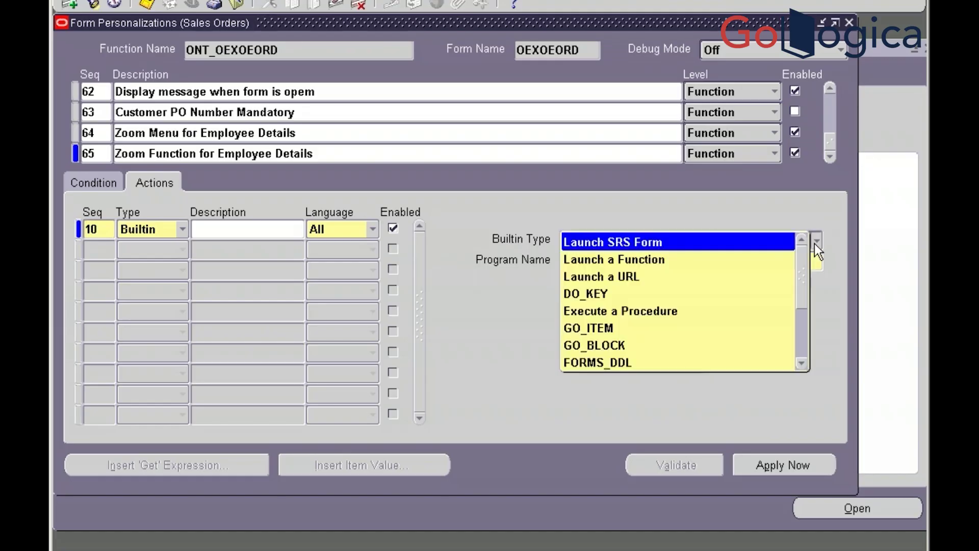
pyautogui.click(716, 260)
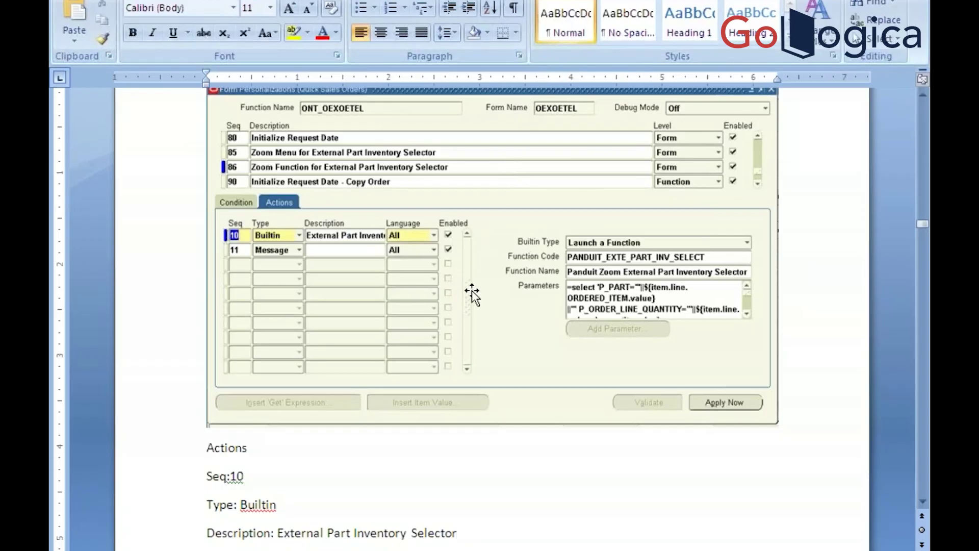
# Examine the sample builtin and message actions for the zoom function in the Word document, and return to the Oracle form
pyautogui.press('Return')
pyautogui.write('Language: All')
pyautogui.press('Return')
pyautogui.write('Enabled: Yes')
pyautogui.press('Return')
pyautogui.write('Builtin Type: Launch a Function')
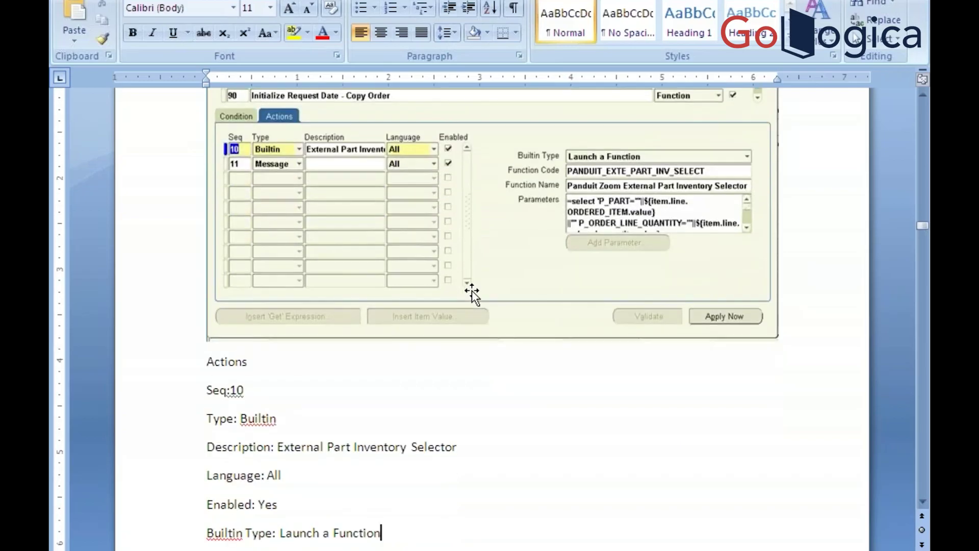
pyautogui.press('Down')
pyautogui.press('Down')
pyautogui.press('Down')
pyautogui.press('Down')
pyautogui.press('Down')
pyautogui.press('Down')
pyautogui.press('Down')
pyautogui.press('Down')
pyautogui.press('Down')
pyautogui.press('Down')
pyautogui.press('Down')
pyautogui.press('Down')
pyautogui.press('Down')
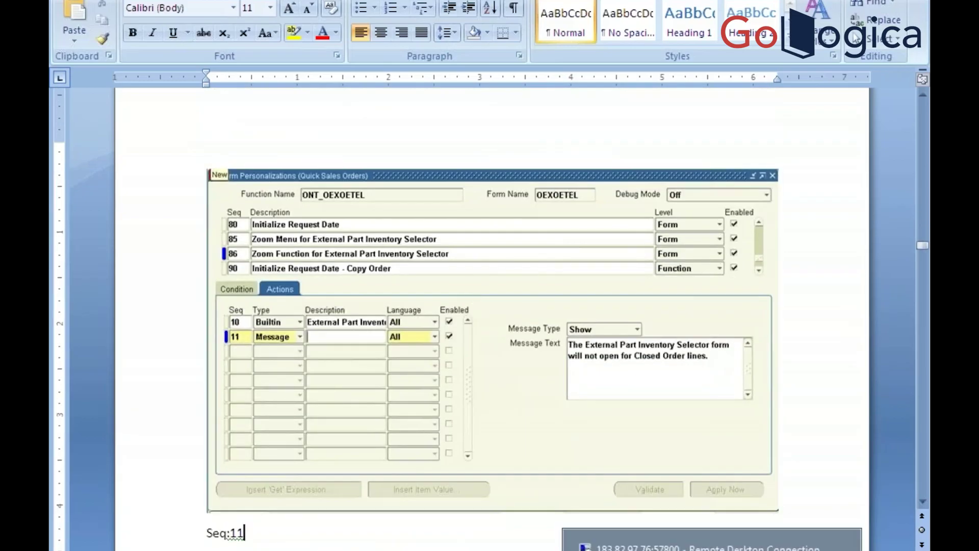
pyautogui.hotkey('alt', 'Tab')
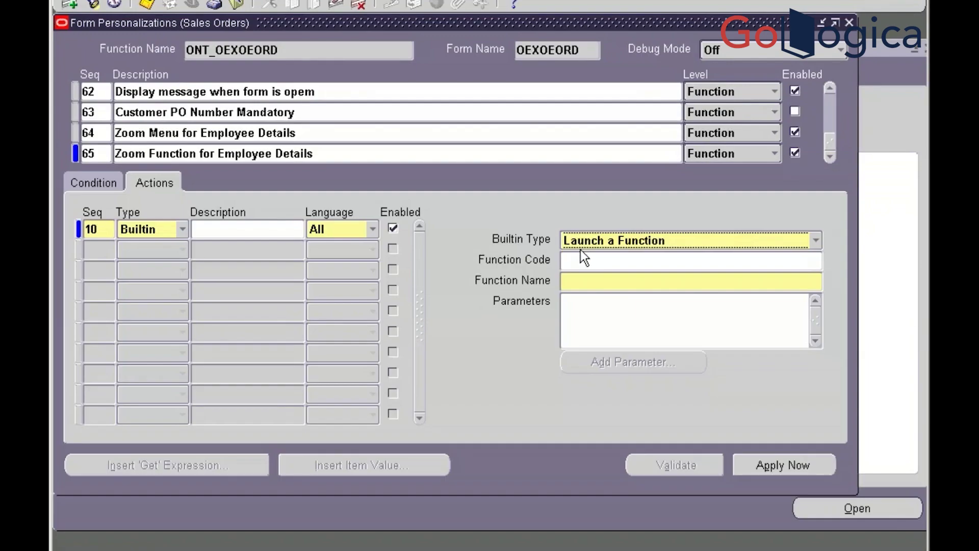
# Enter XXGLT_EMP_DETAILS as the function code of rule 65's Launch a Function action
pyautogui.click(584, 259)
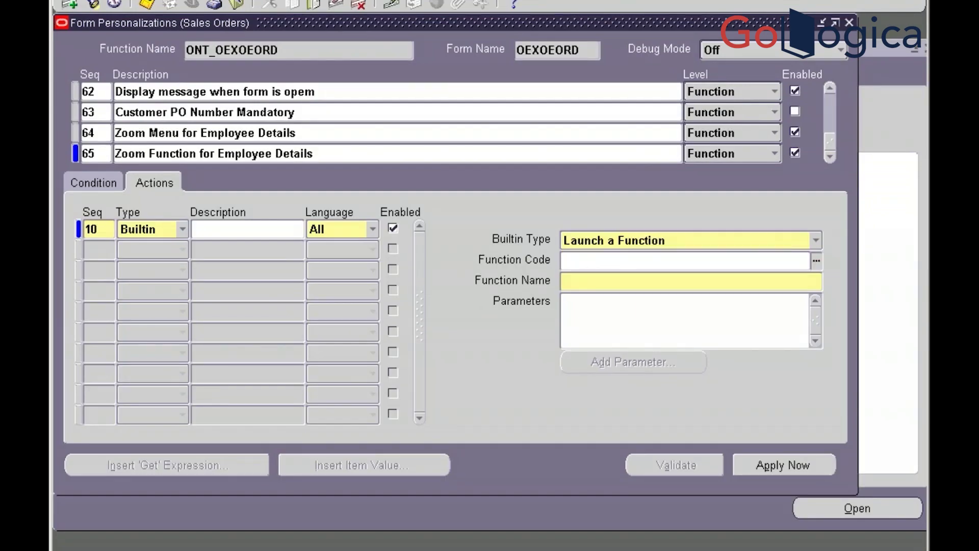
pyautogui.write('XXGLT_EMP_DETAILS.fm')
pyautogui.press('BackSpace')
pyautogui.press('BackSpace')
pyautogui.press('BackSpace')
pyautogui.press('BackSpace')
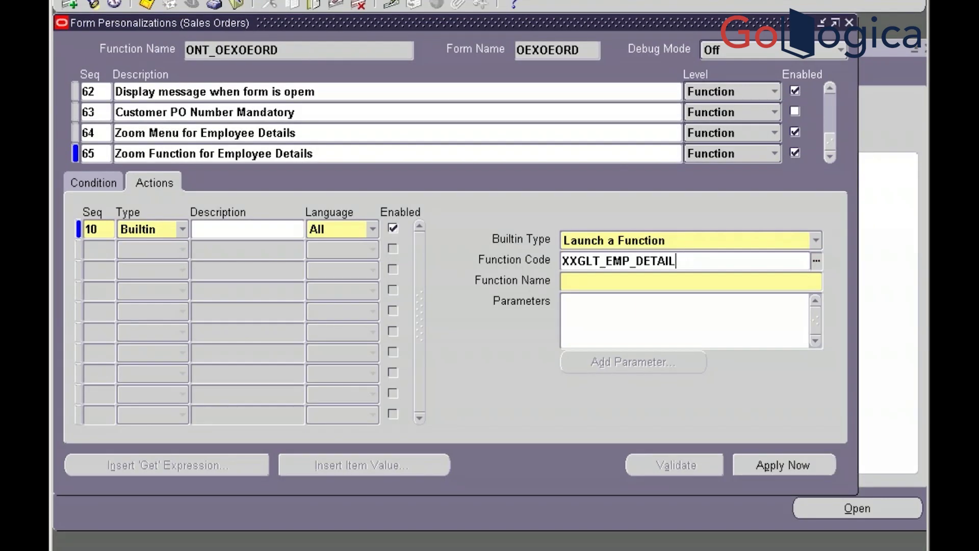
pyautogui.write('S')
pyautogui.press('Tab')
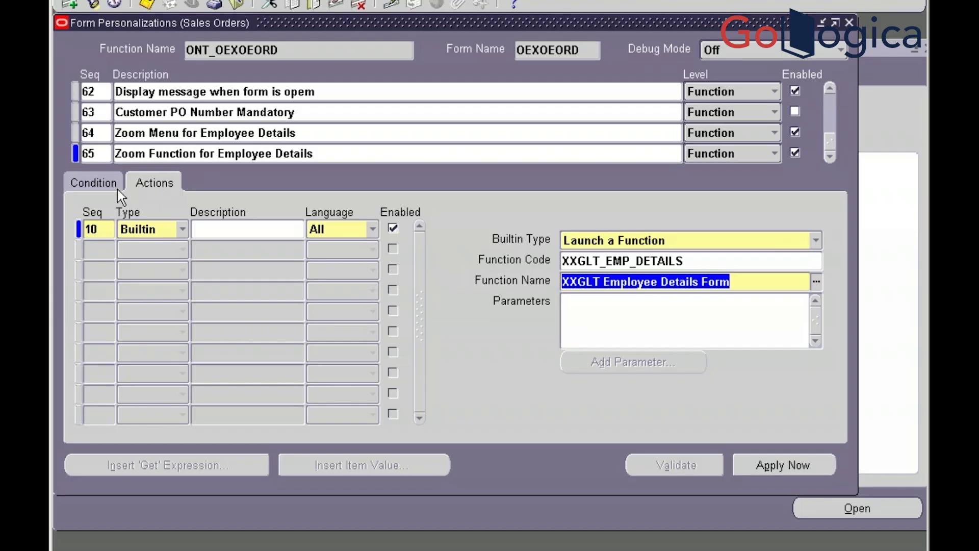
# Recheck rule 65's condition and apply its Launch a Function action
pyautogui.click(103, 182)
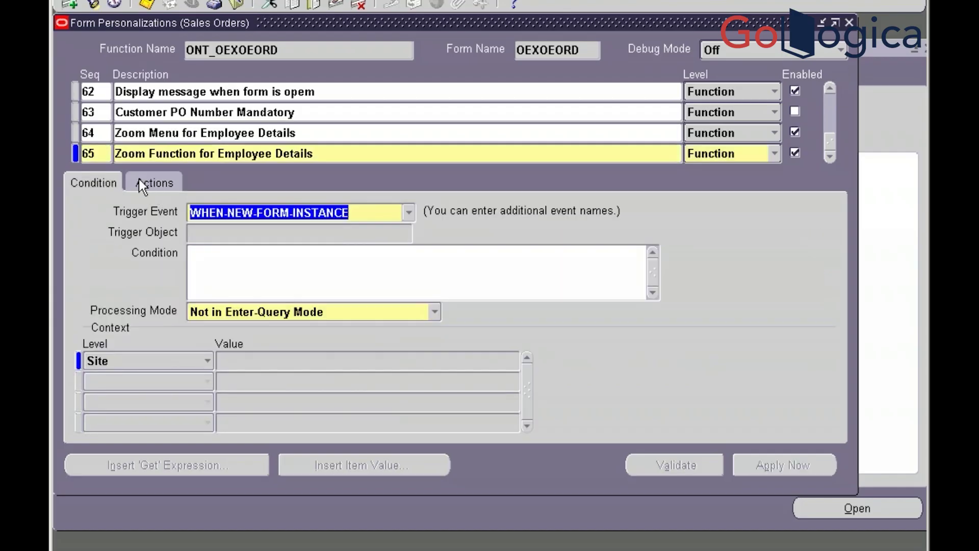
pyautogui.click(154, 183)
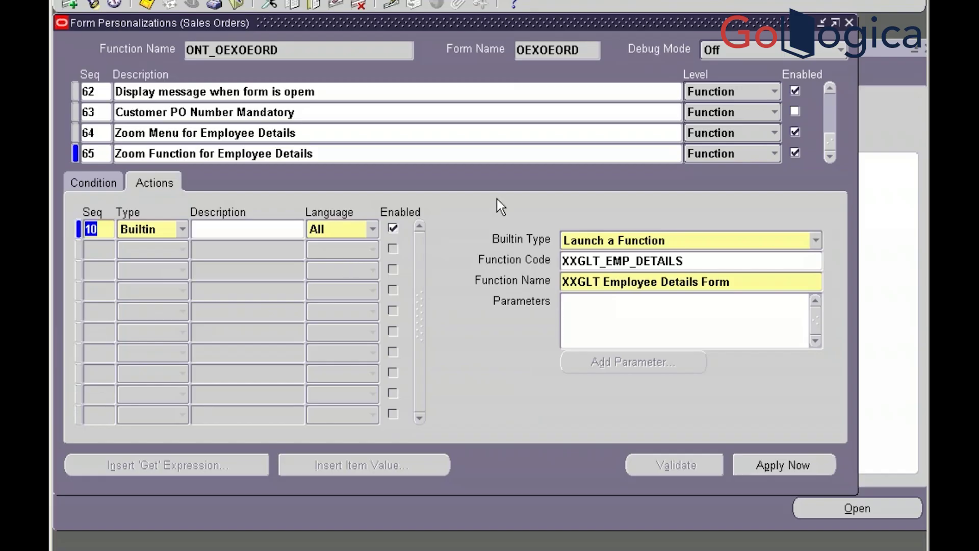
pyautogui.click(770, 470)
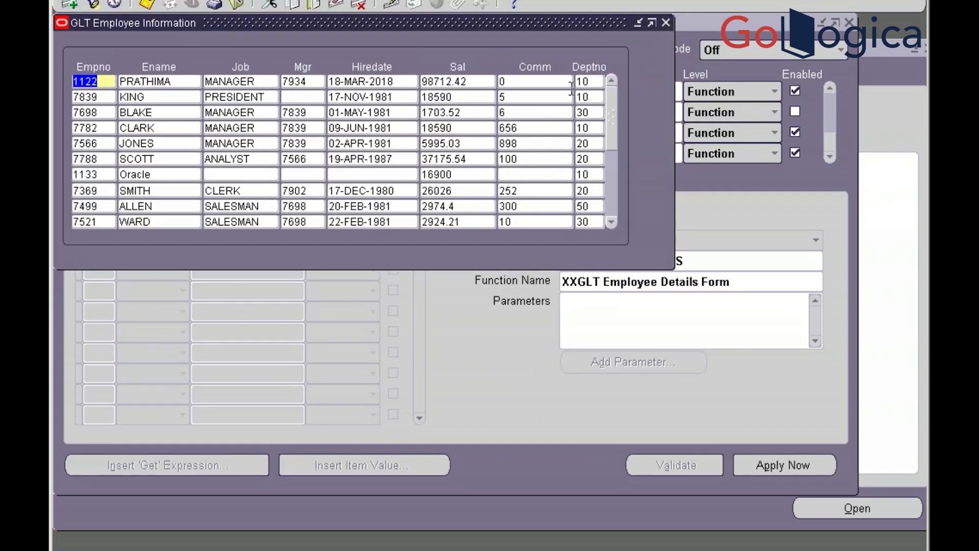
# Close the employee information, Form Personalizations and Sales Orders windows
pyautogui.click(666, 22)
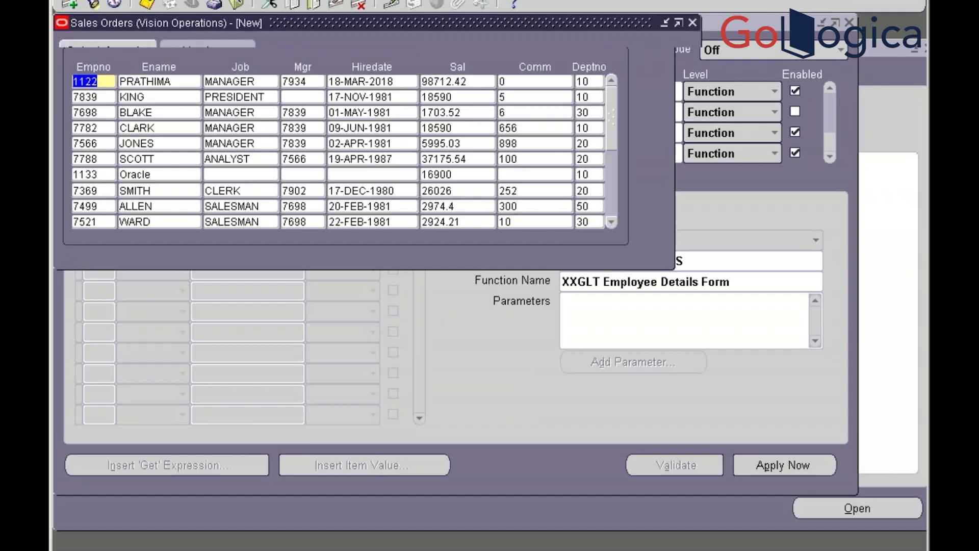
pyautogui.click(850, 23)
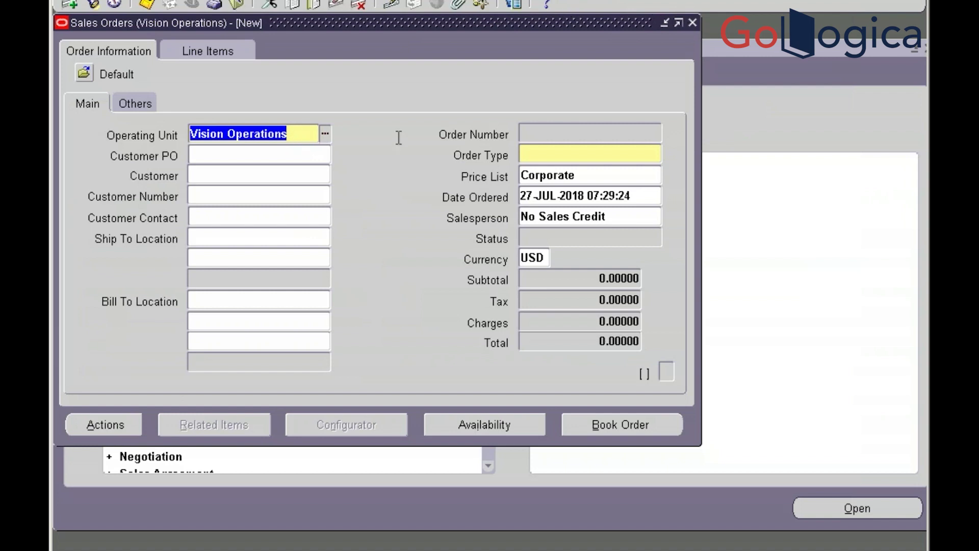
pyautogui.click(691, 21)
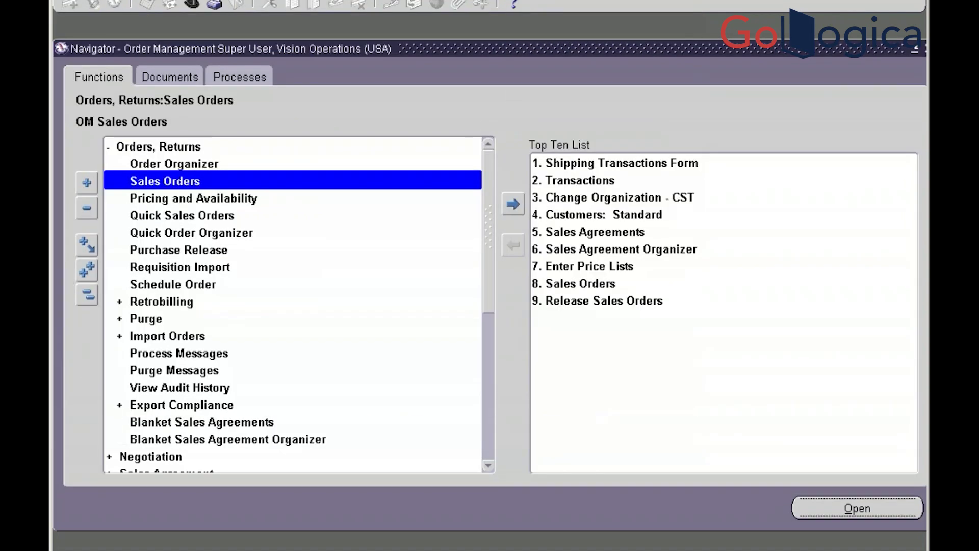
# Reopen the Sales Orders form, closing the employee information window and dismissing the startup messages
pyautogui.press('Return')
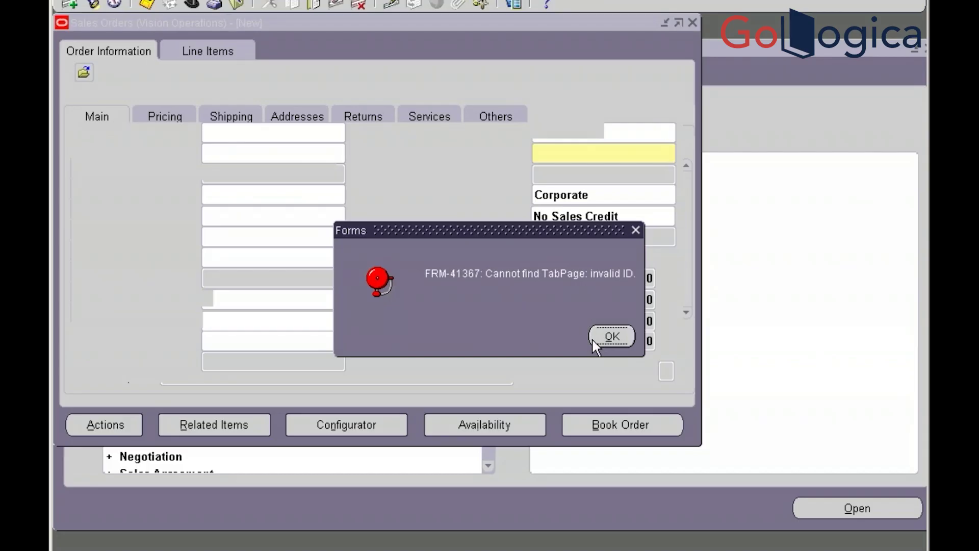
pyautogui.click(607, 341)
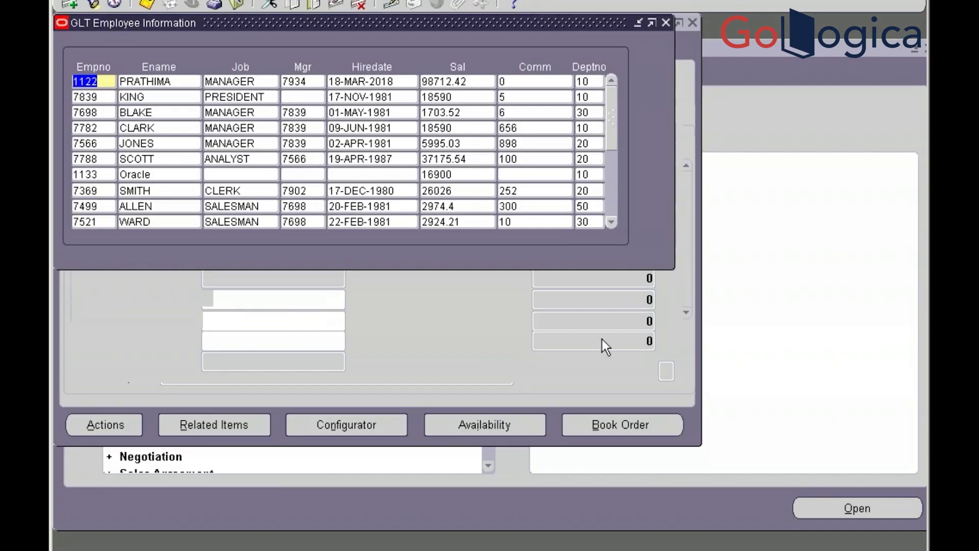
pyautogui.click(666, 23)
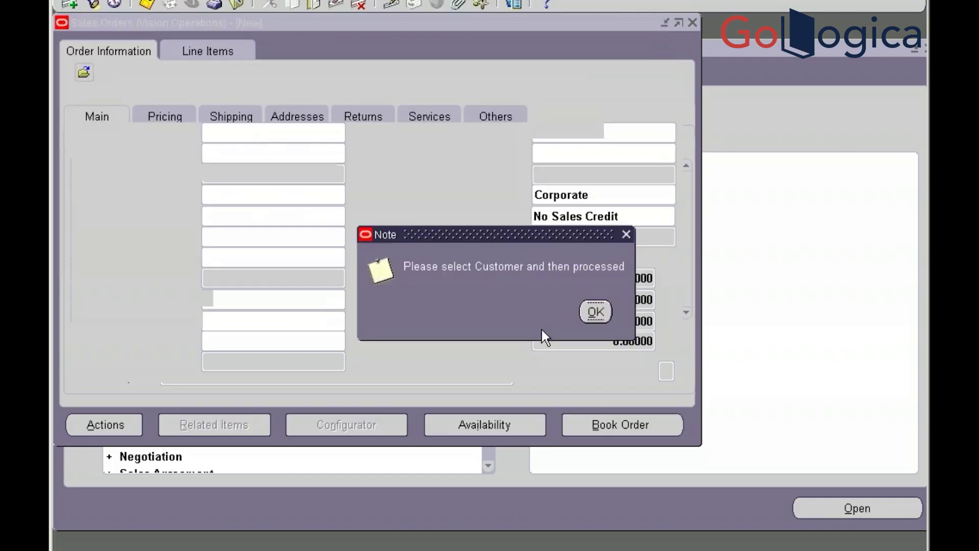
pyautogui.click(595, 312)
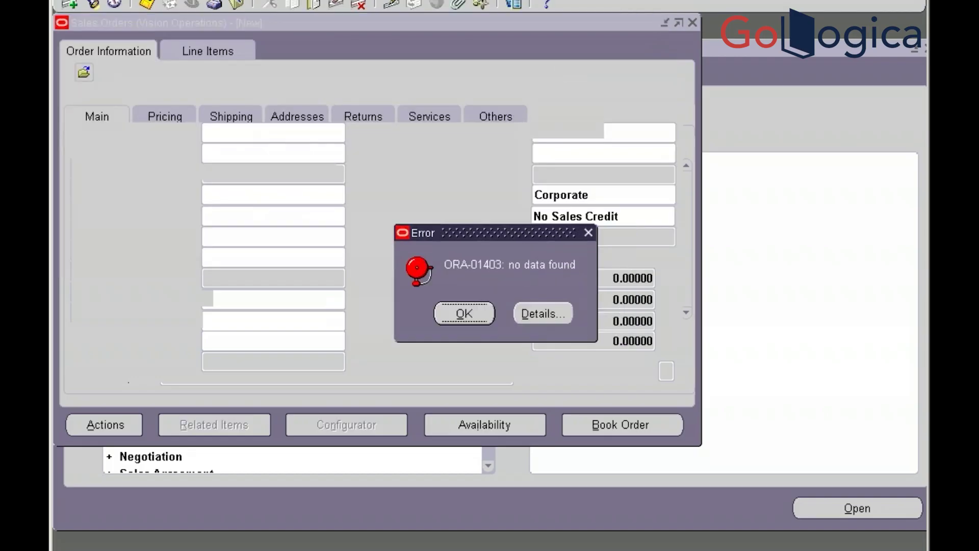
pyautogui.click(460, 305)
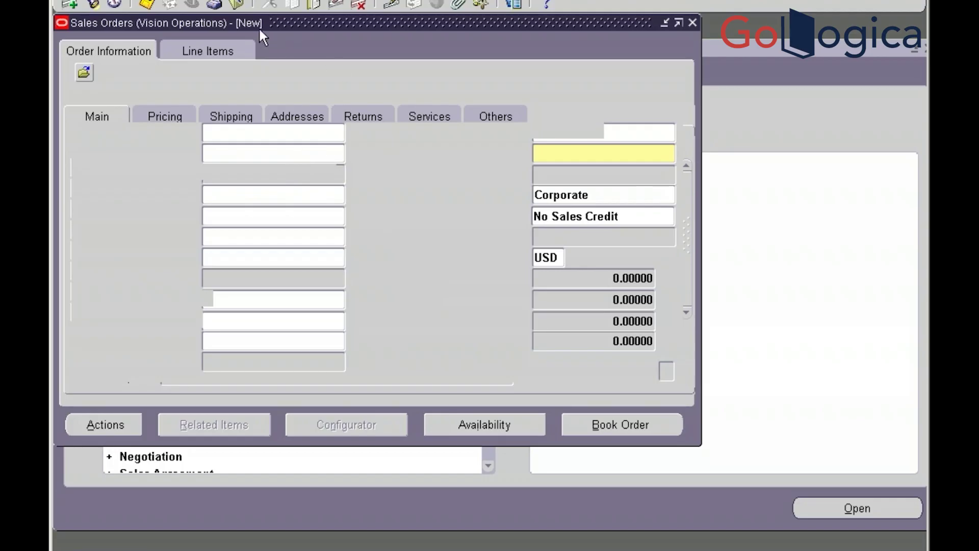
# Open the form personalizations for Sales Orders and disable rule 62, the message displayed when the form opens
pyautogui.click(447, 40)
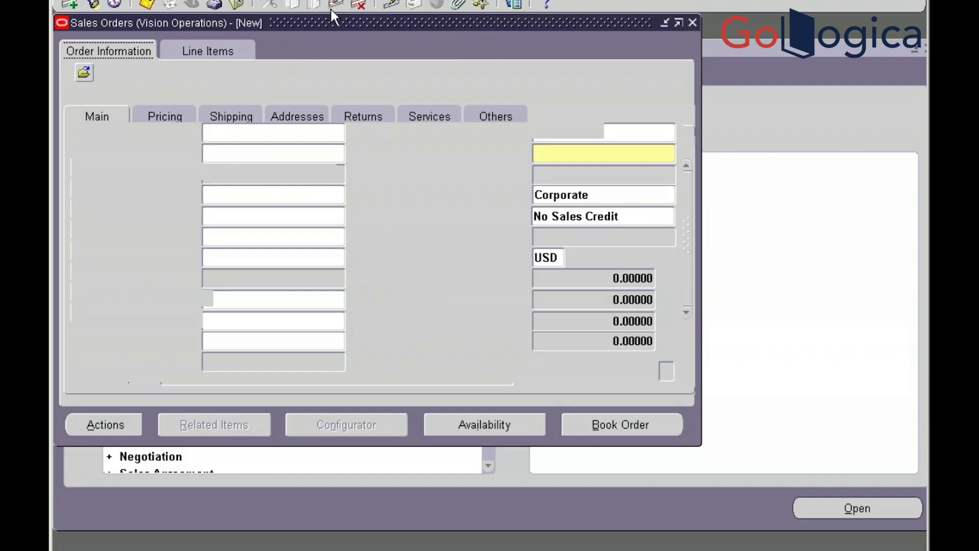
pyautogui.click(312, 0)
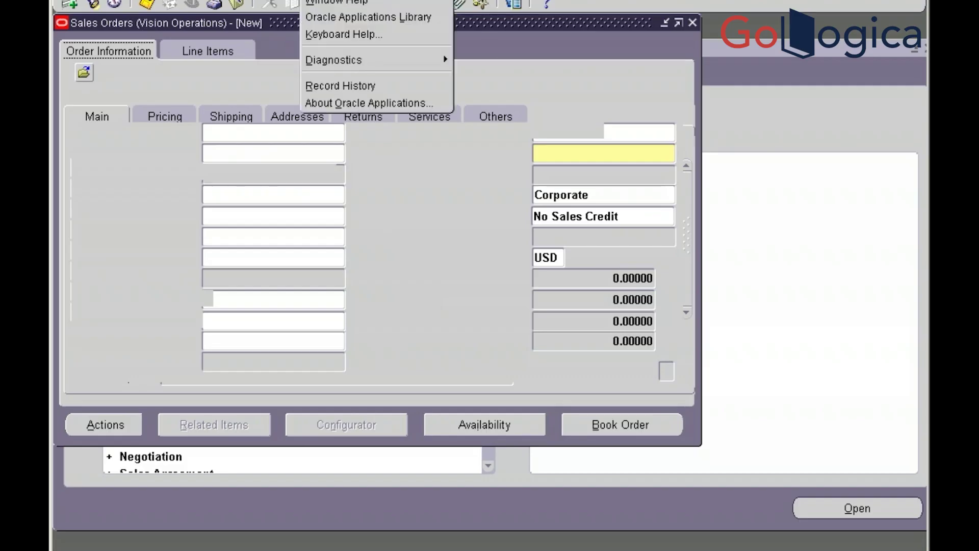
pyautogui.moveTo(377, 62)
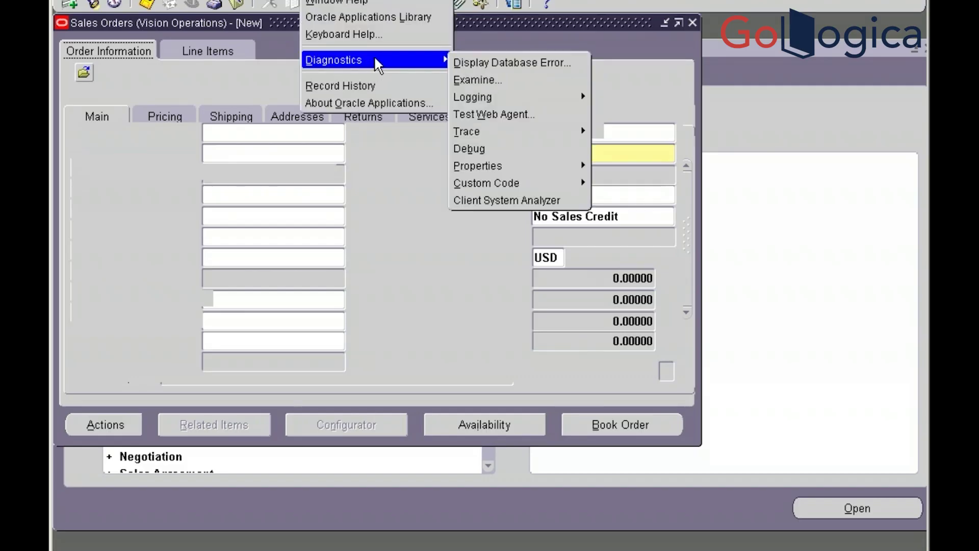
pyautogui.moveTo(526, 184)
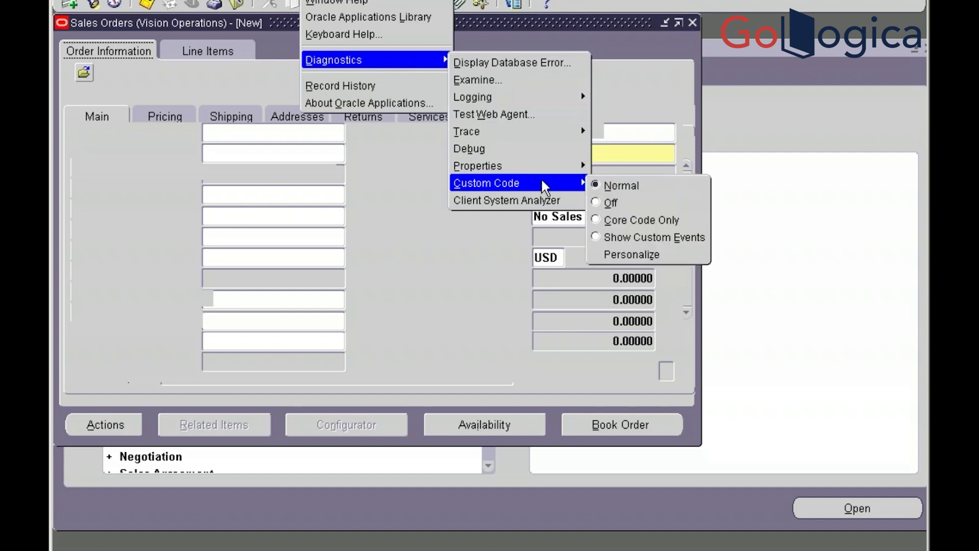
pyautogui.click(649, 253)
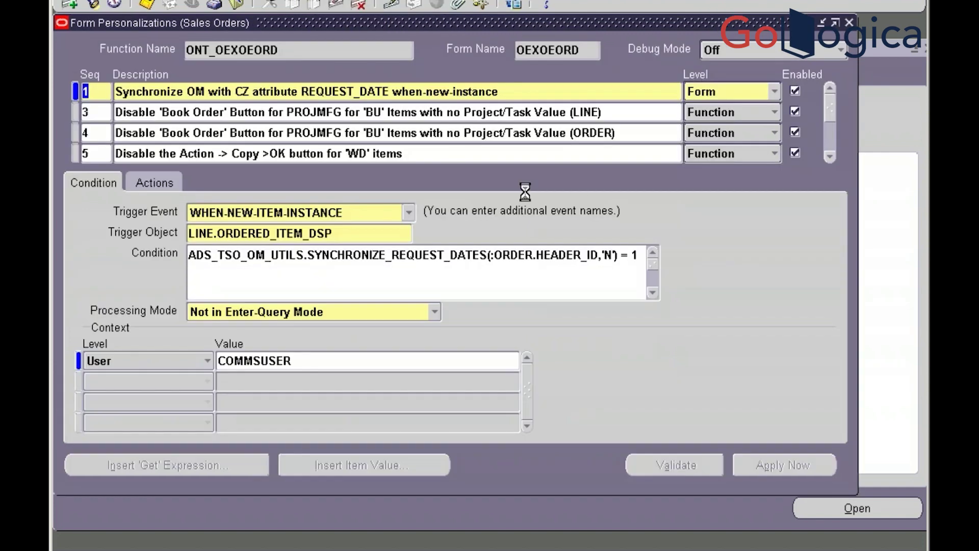
pyautogui.click(831, 140)
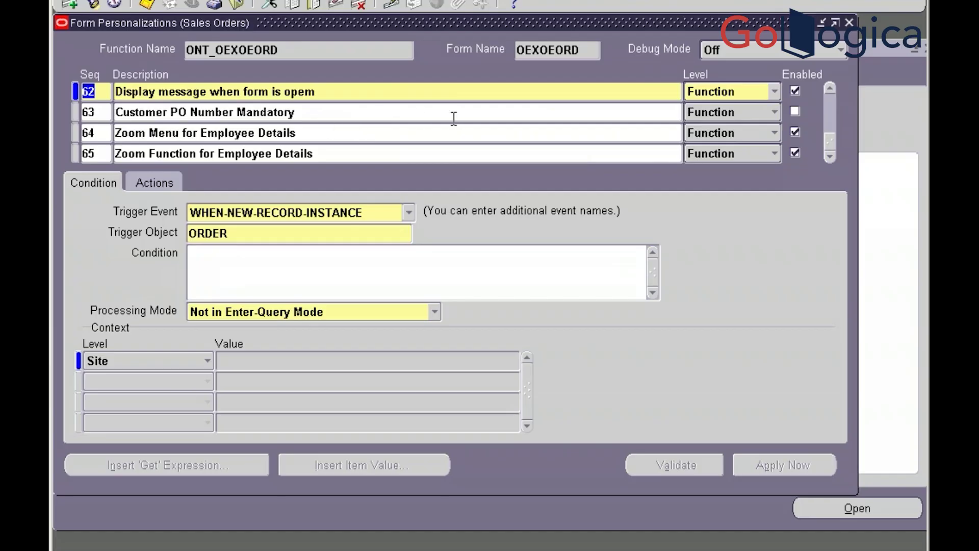
pyautogui.click(794, 91)
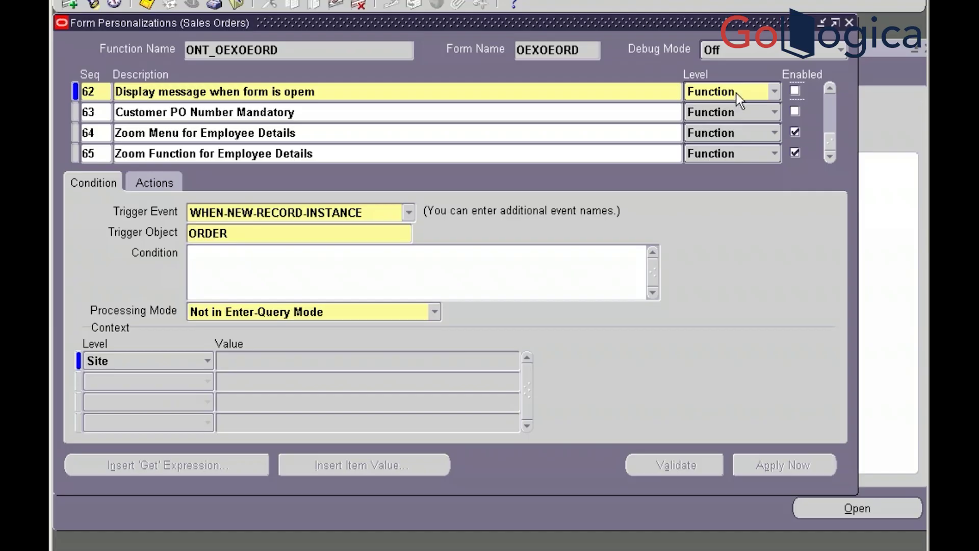
# Check the trigger events of rules 64 and 65 and browse the trigger events available for rule 65
pyautogui.click(313, 133)
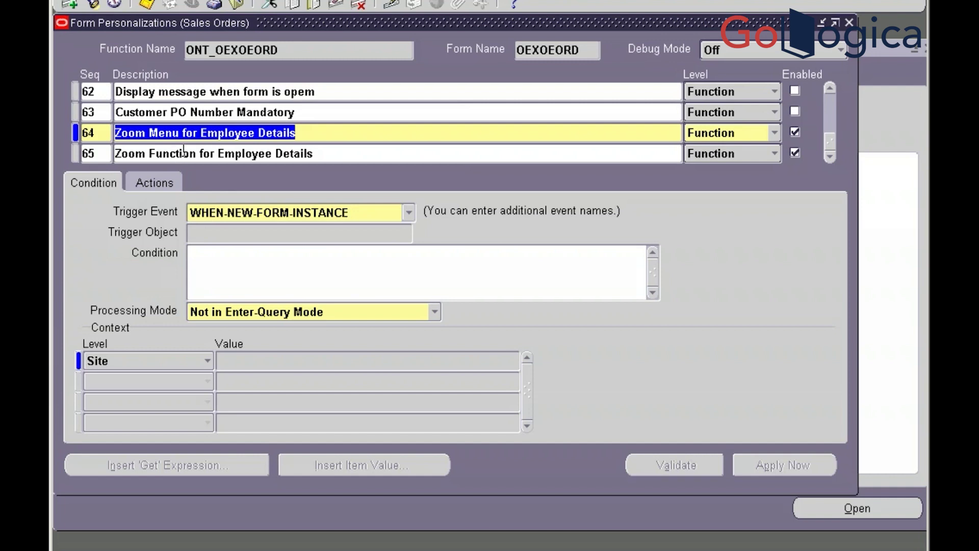
pyautogui.click(400, 213)
pyautogui.click(408, 213)
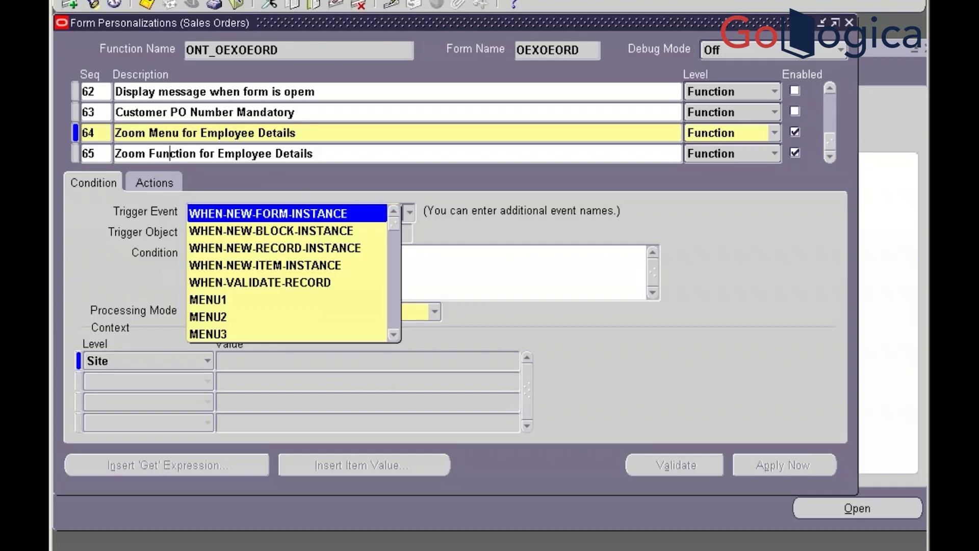
pyautogui.click(159, 153)
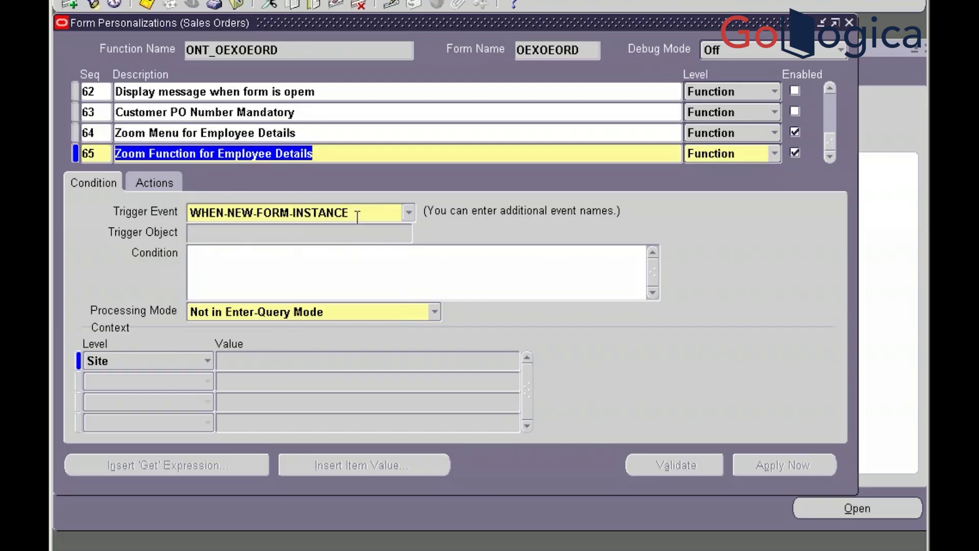
pyautogui.click(410, 212)
pyautogui.click(410, 211)
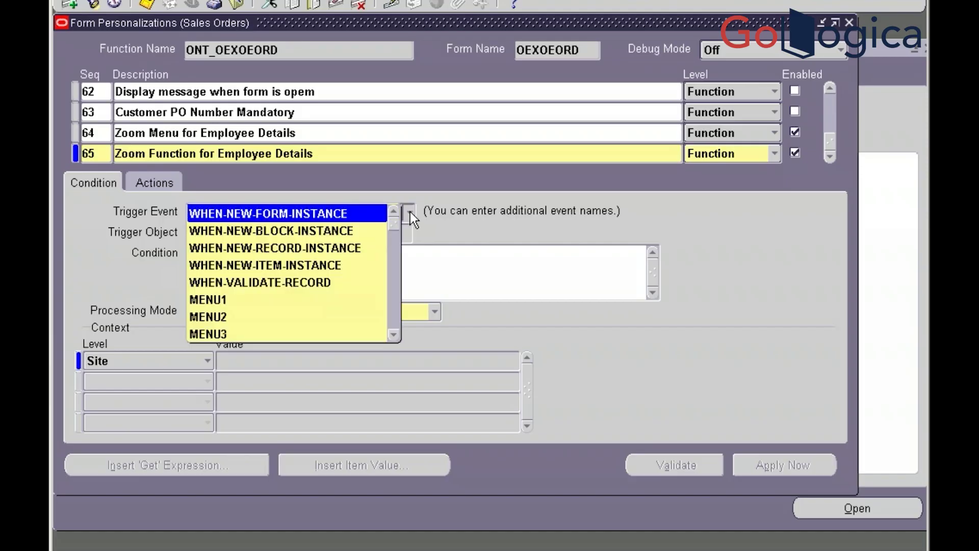
pyautogui.click(394, 335)
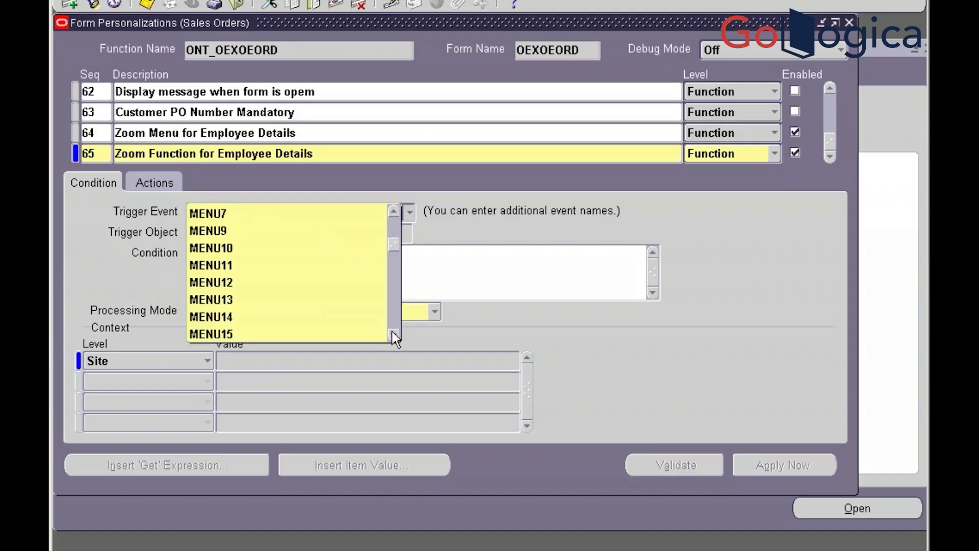
pyautogui.click(392, 307)
pyautogui.click(391, 306)
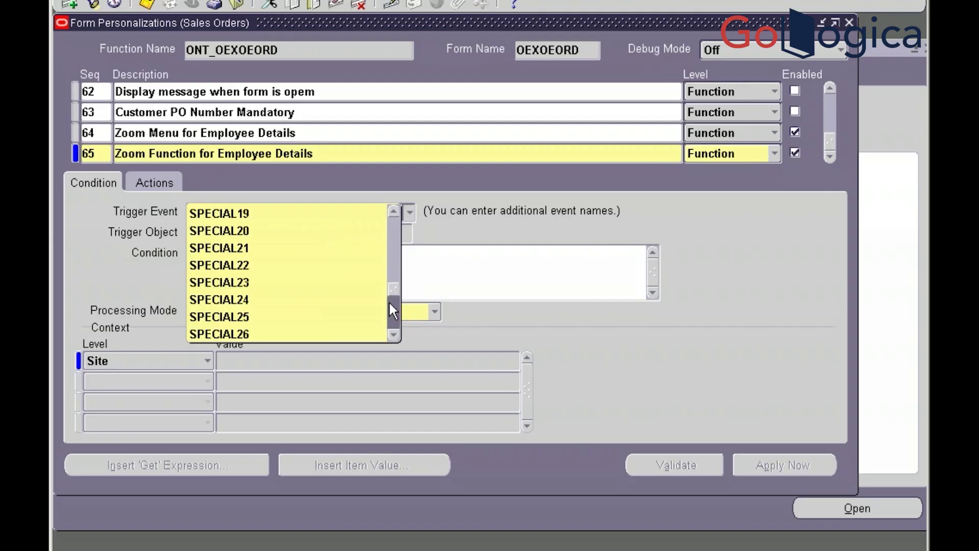
pyautogui.click(389, 306)
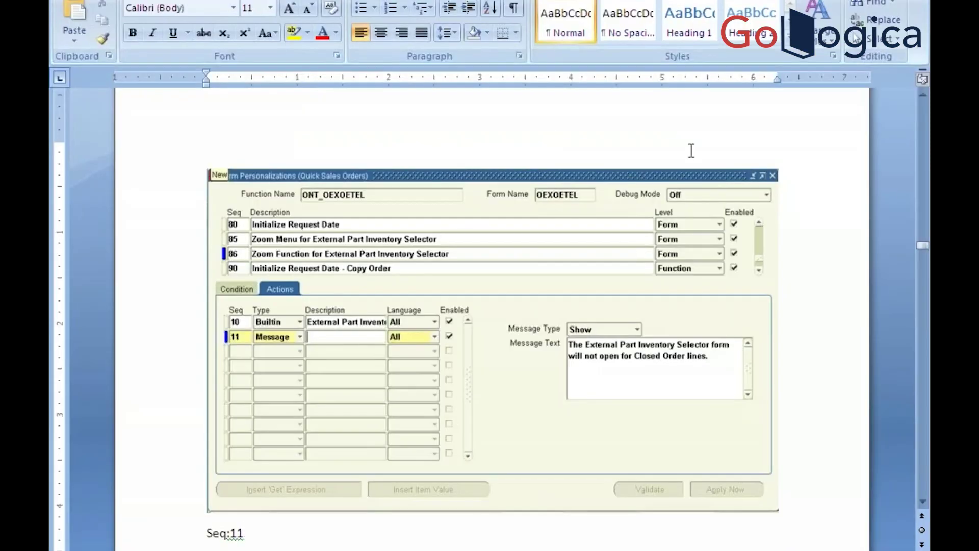
# Switch to the Word guide and examine the actions, parameters and trigger event documented for zoom function rule 86
pyautogui.click(919, 92)
pyautogui.scroll(10, 920, 91)
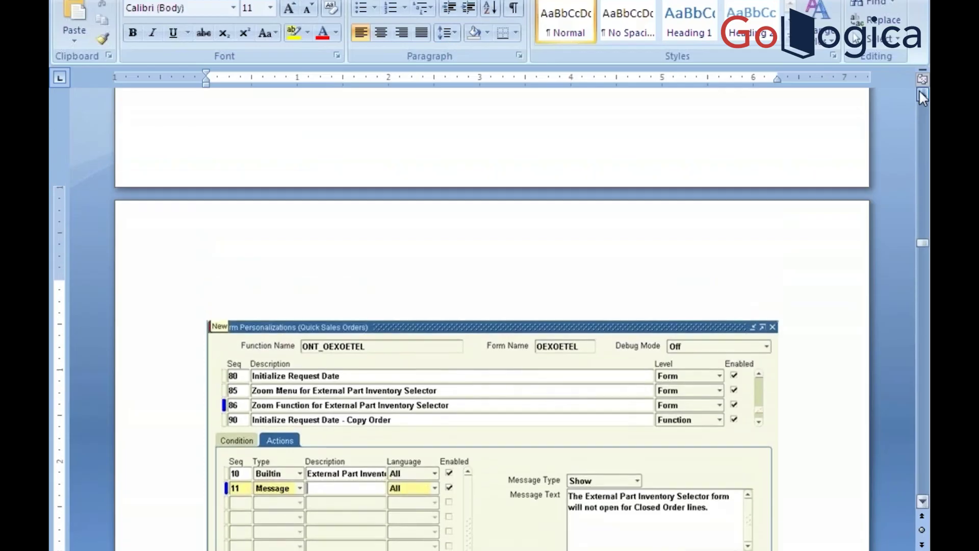
pyautogui.scroll(15, 919, 90)
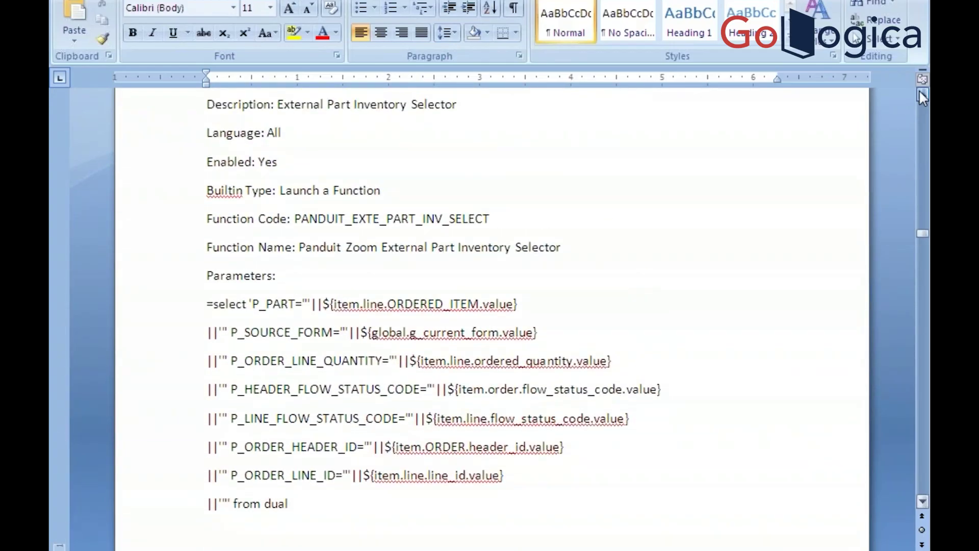
pyautogui.scroll(8, 919, 89)
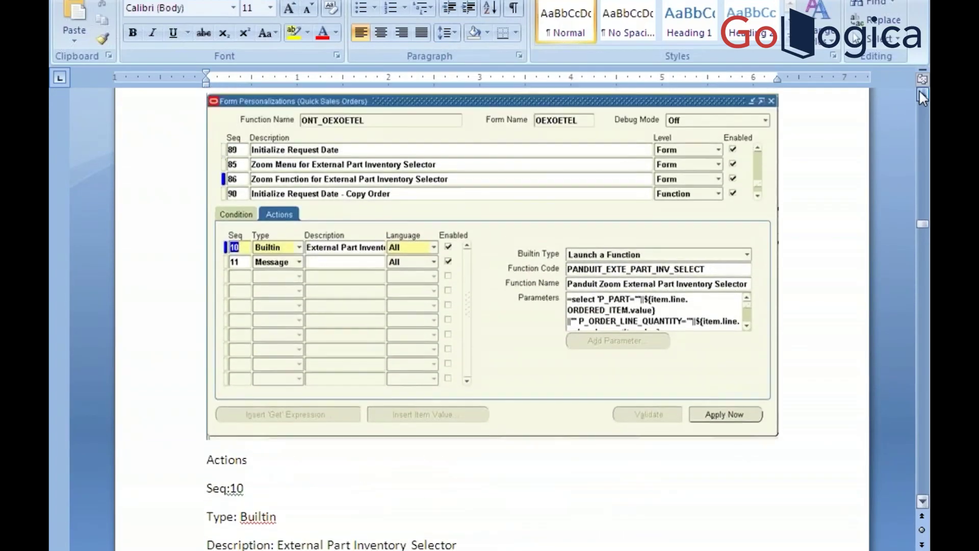
pyautogui.scroll(9, 920, 92)
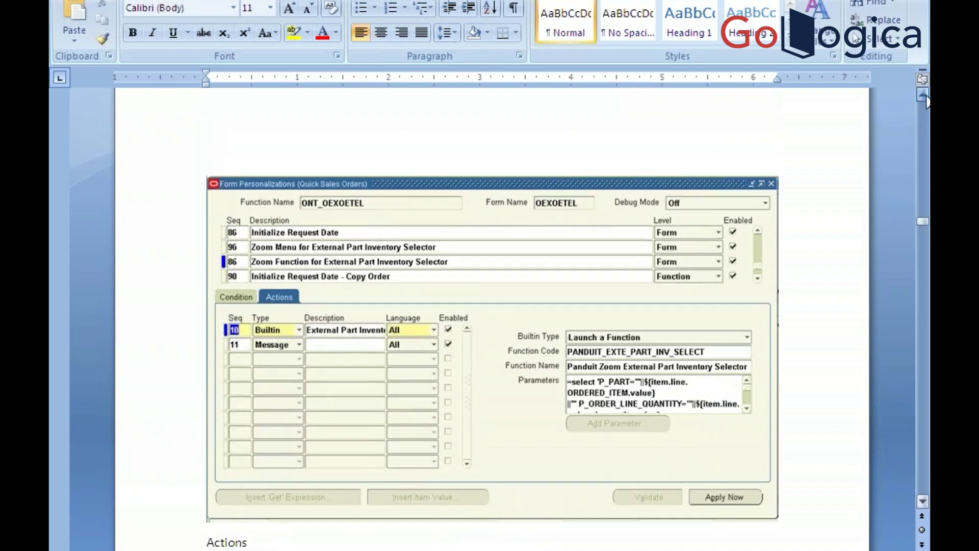
pyautogui.scroll(14, 920, 91)
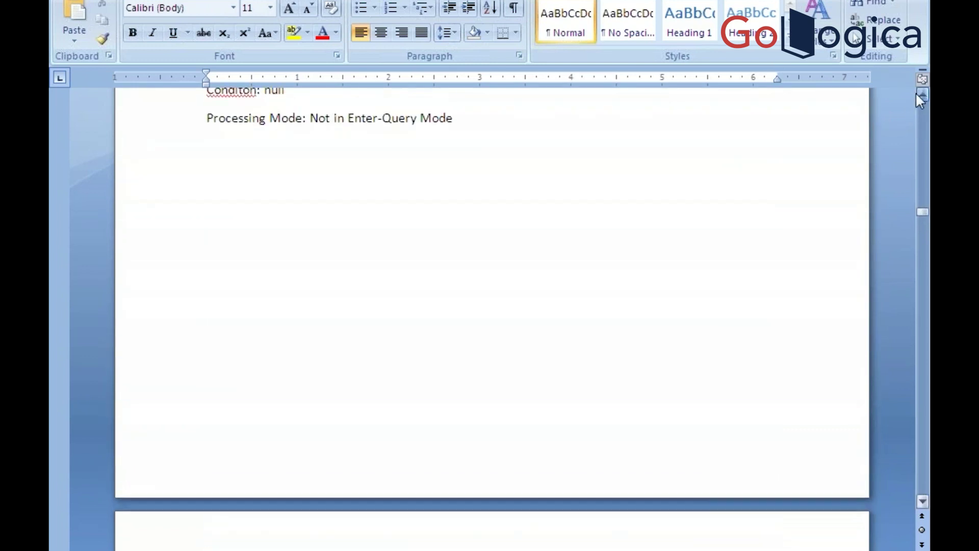
pyautogui.scroll(1, 920, 97)
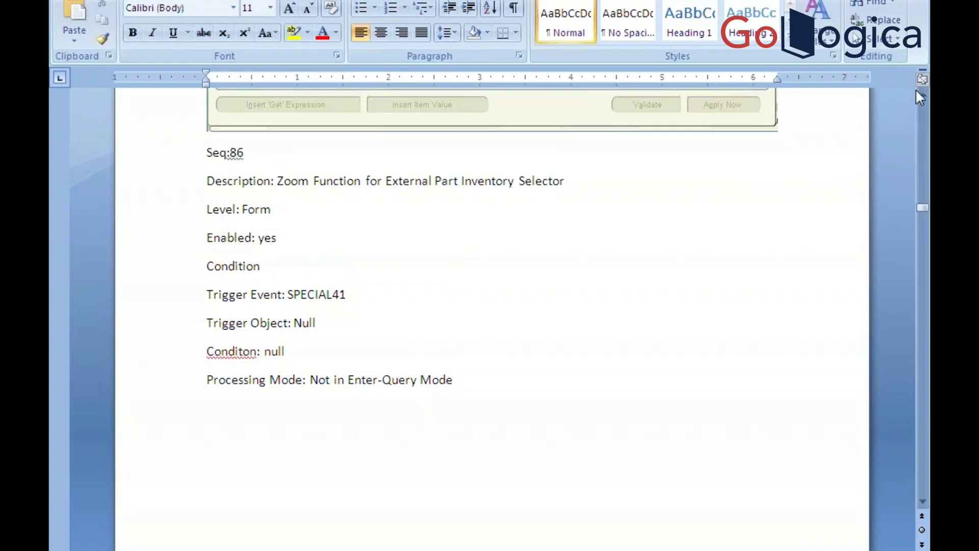
pyautogui.scroll(3, 923, 97)
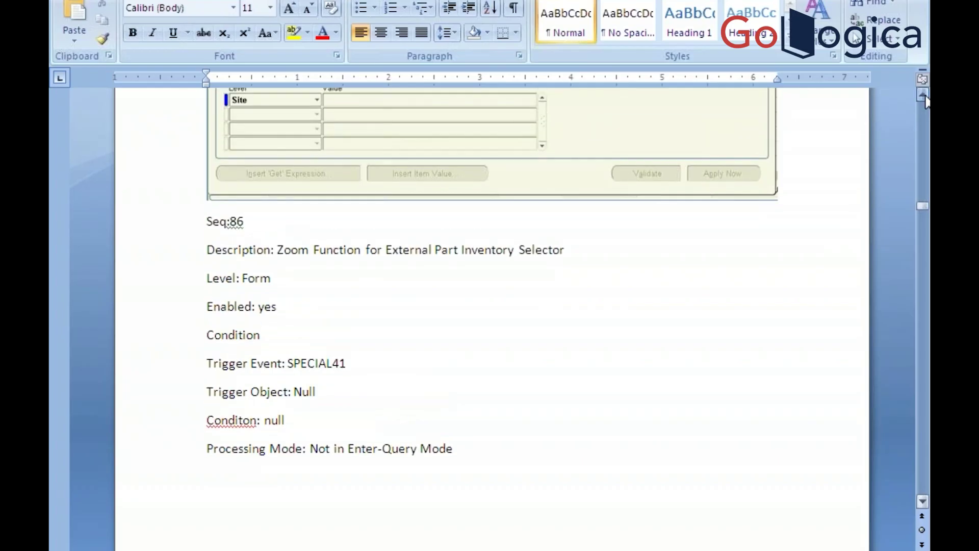
pyautogui.scroll(10, 924, 96)
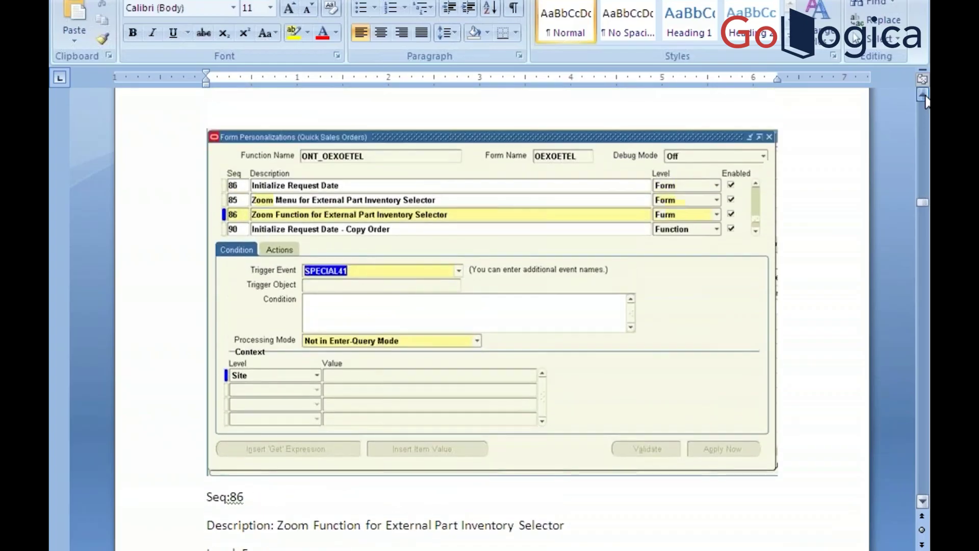
pyautogui.scroll(1, 924, 100)
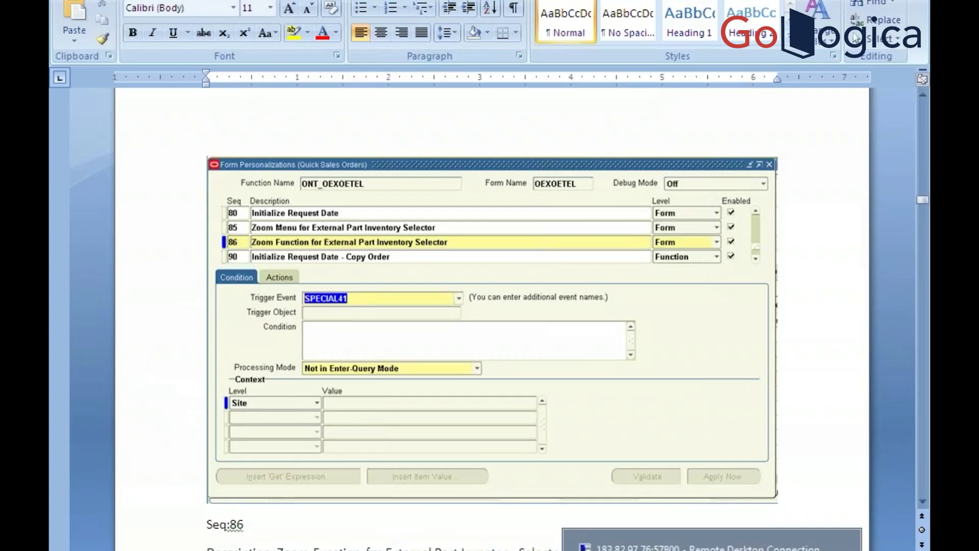
# Return to the Form Personalizations window and check which menu entry the action of rule 64 uses
pyautogui.click(712, 549)
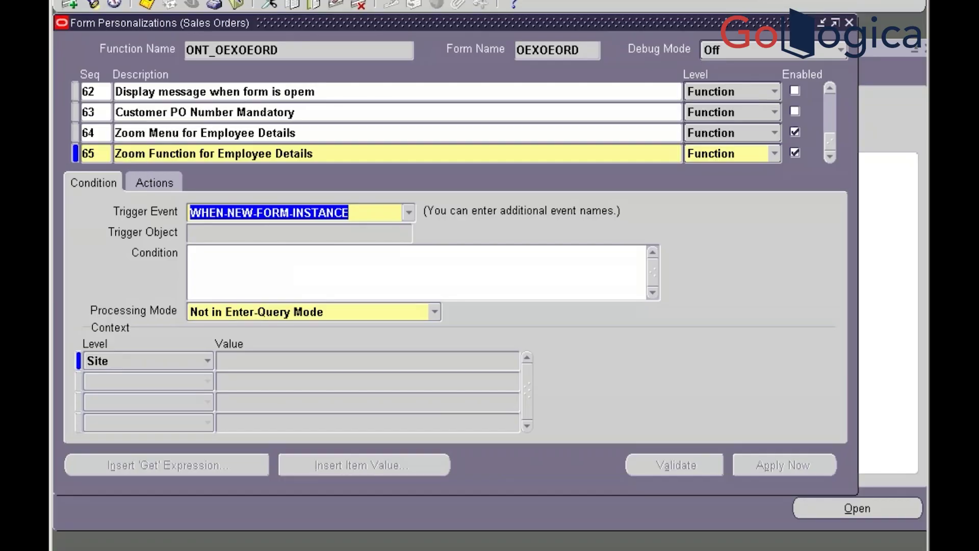
pyautogui.click(278, 132)
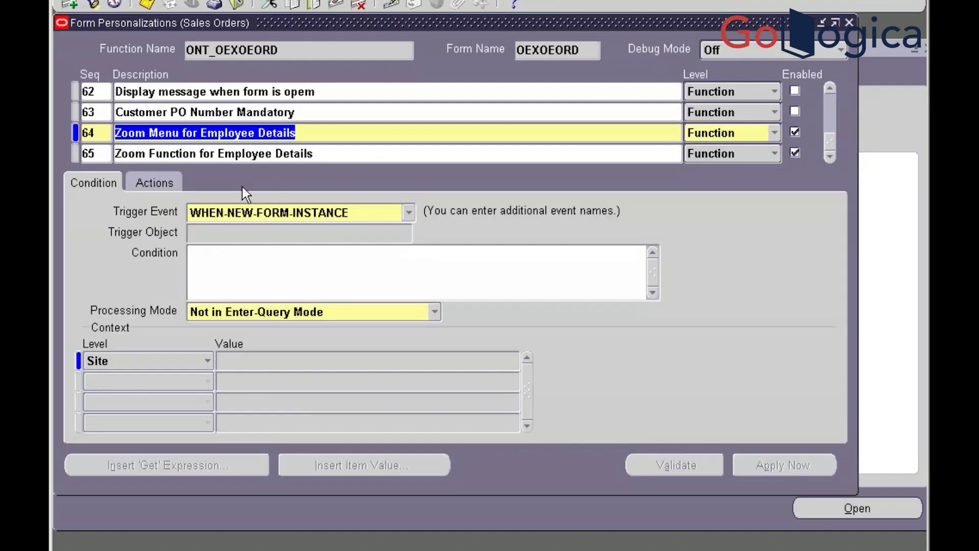
pyautogui.click(160, 185)
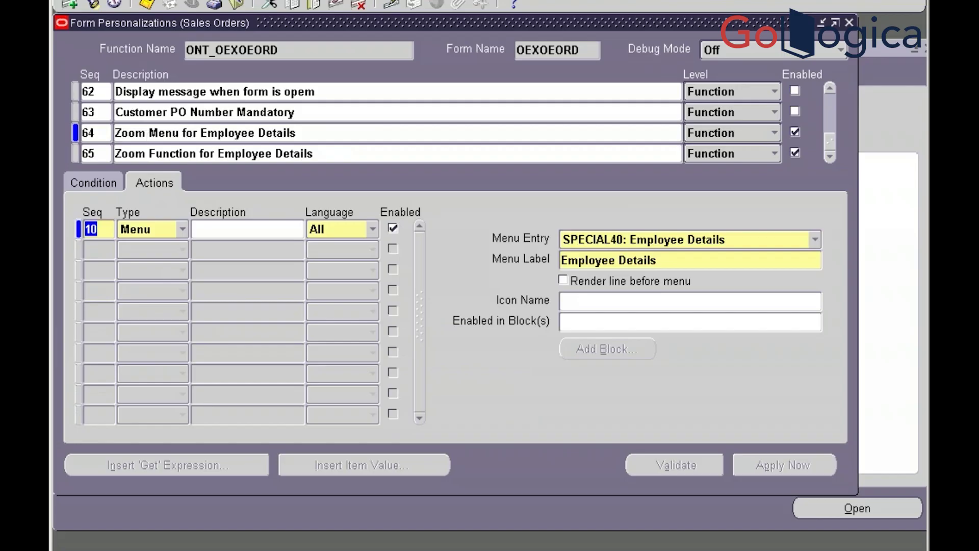
# Set the trigger event of rule 65, Zoom Function for Employee Details, to SPECIAL40
pyautogui.click(210, 153)
pyautogui.click(92, 183)
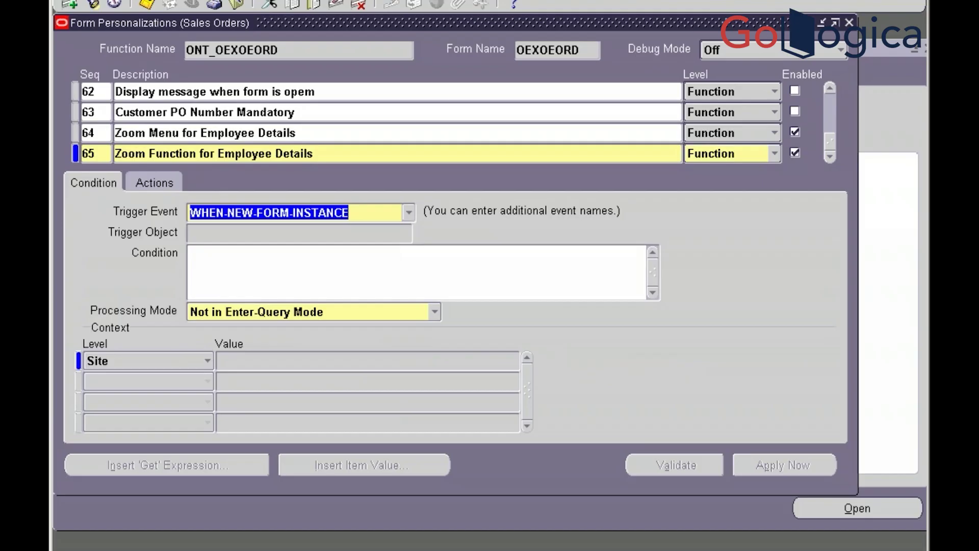
pyautogui.click(409, 212)
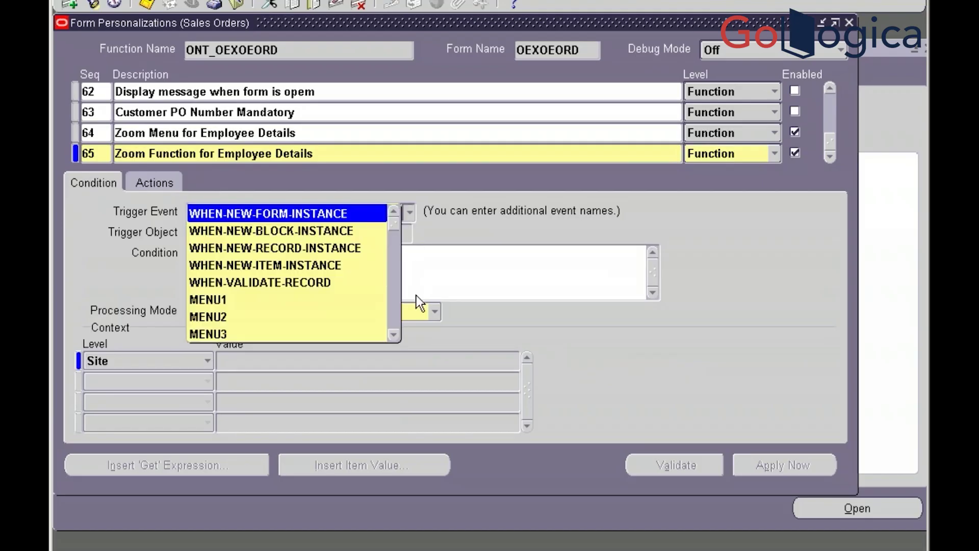
pyautogui.click(397, 294)
pyautogui.click(397, 294)
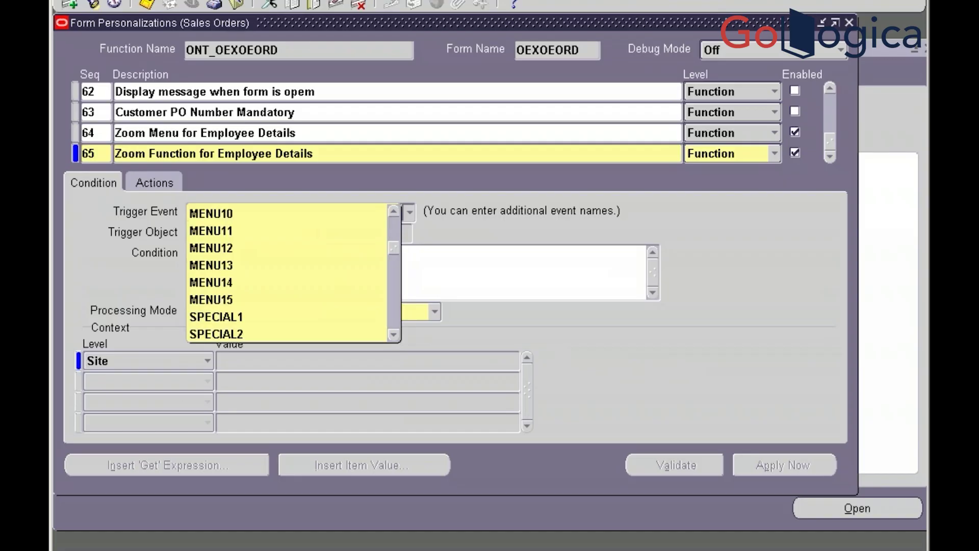
pyautogui.click(394, 294)
pyautogui.click(393, 306)
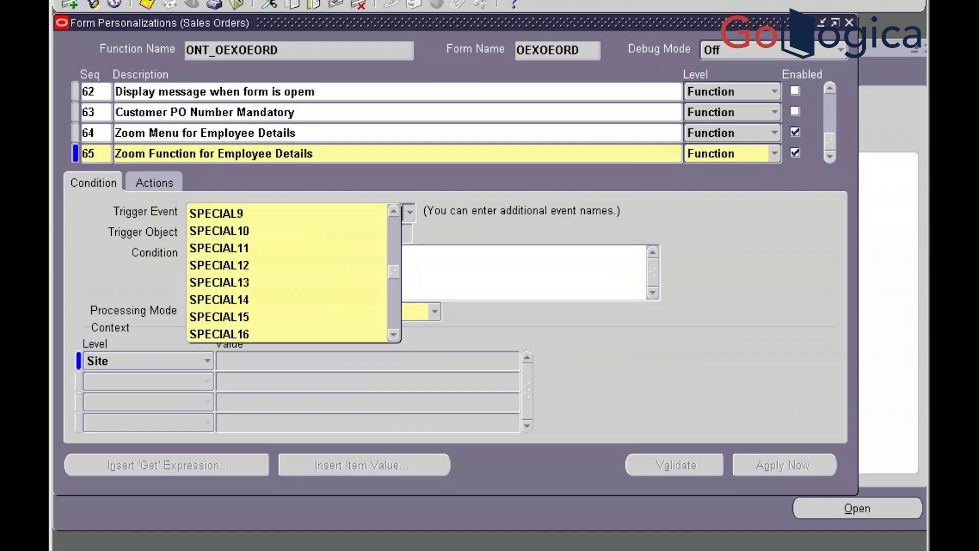
pyautogui.click(393, 306)
pyautogui.click(394, 306)
pyautogui.click(396, 309)
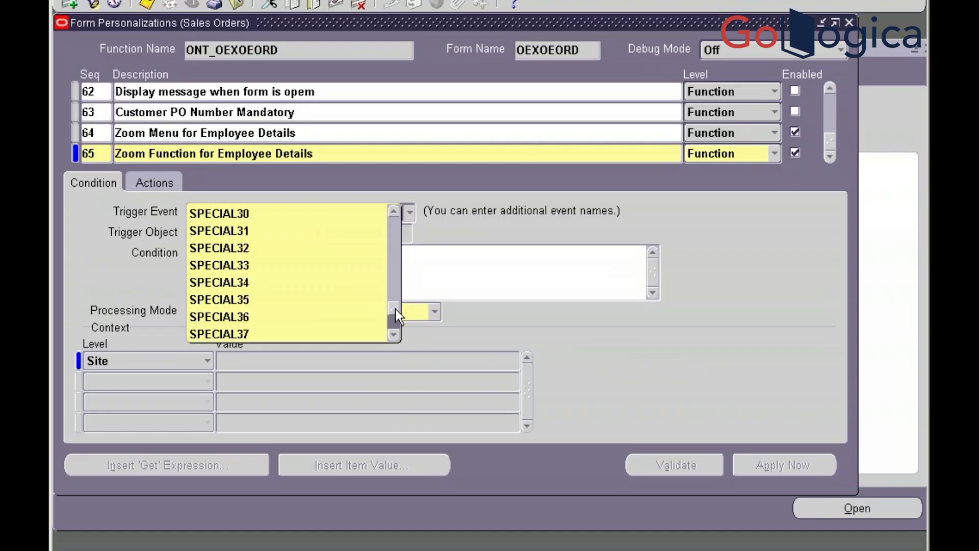
pyautogui.click(394, 326)
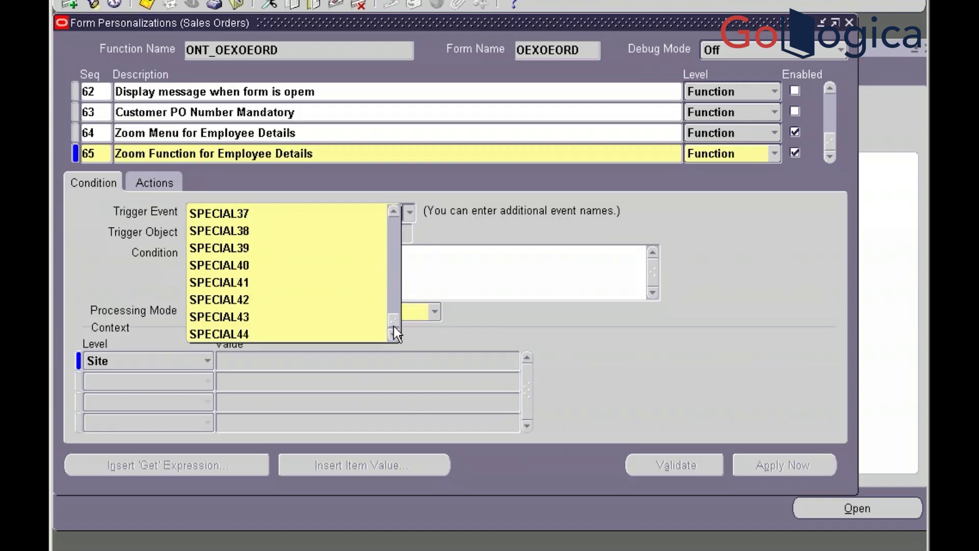
pyautogui.click(286, 265)
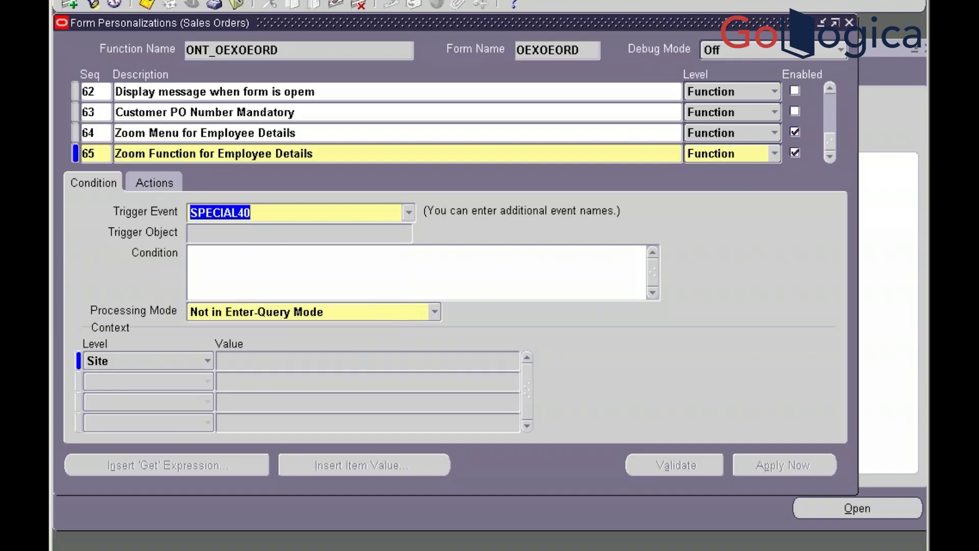
# Switch to the Word guide and read through the documented condition settings of zoom function rule 86
pyautogui.click(154, 183)
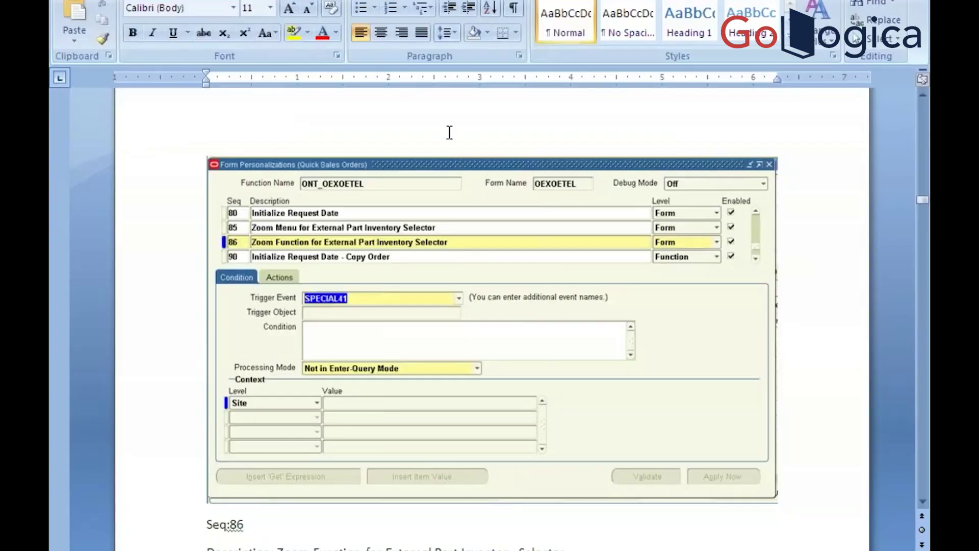
pyautogui.scroll(-1, 451, 132)
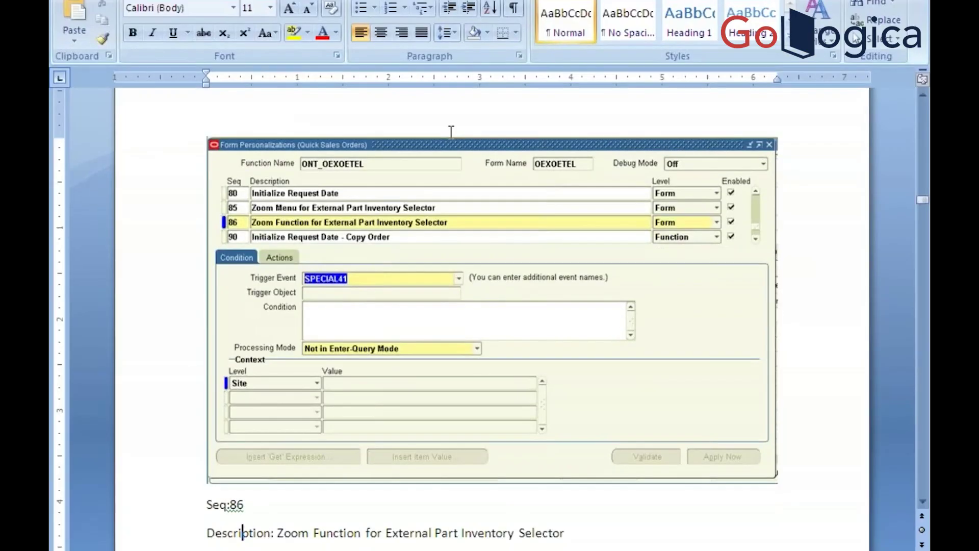
pyautogui.scroll(-3, 451, 131)
pyautogui.scroll(-6, 400, 275)
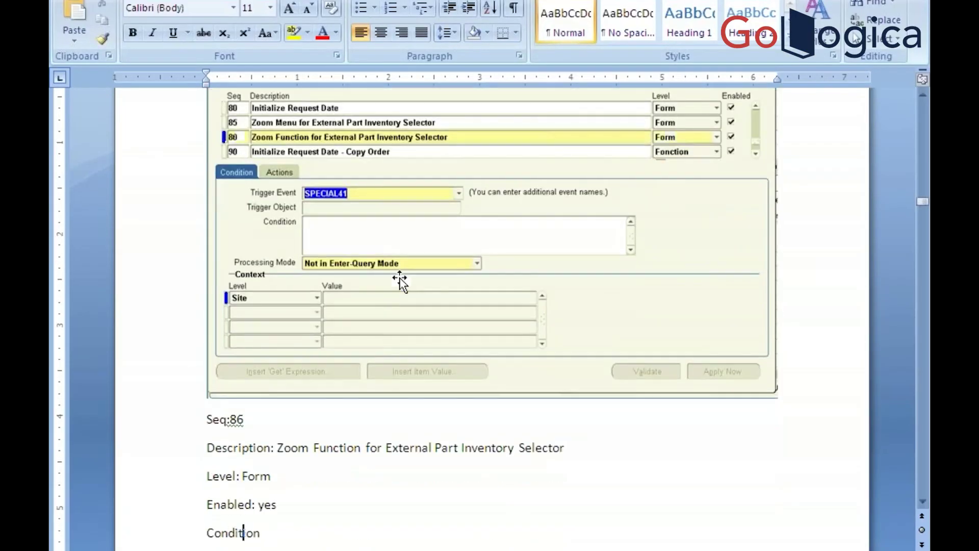
pyautogui.press('Down')
pyautogui.press('Down')
pyautogui.press('Down')
pyautogui.press('Down')
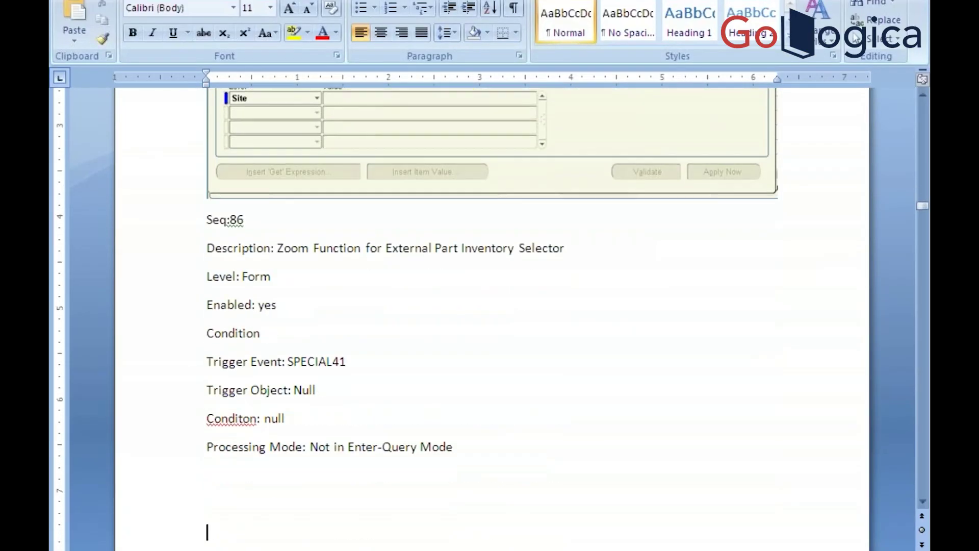
pyautogui.hotkey('ctrl', 'v')
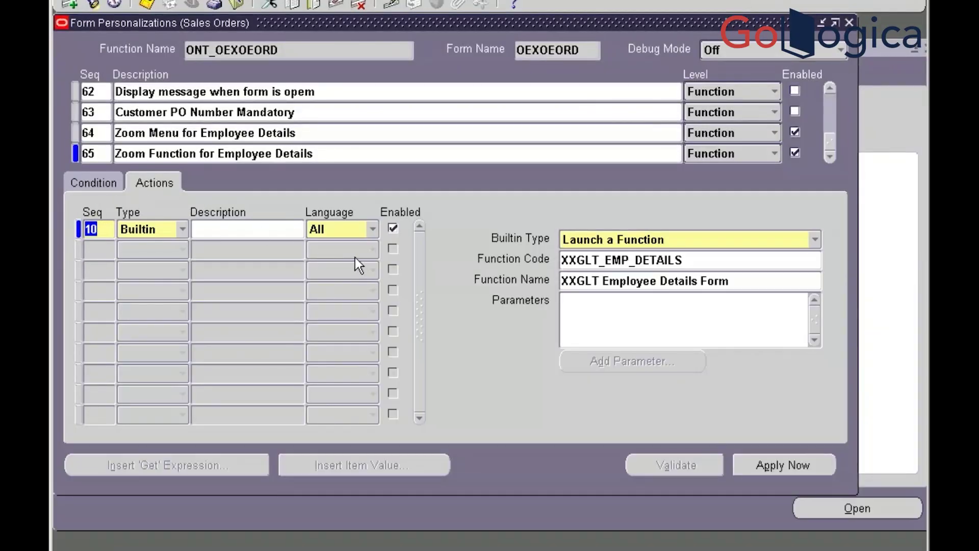
# Return to the Form Personalizations window and compare the actions of rules 63 to 65, ending on rule 65's condition
pyautogui.click(598, 313)
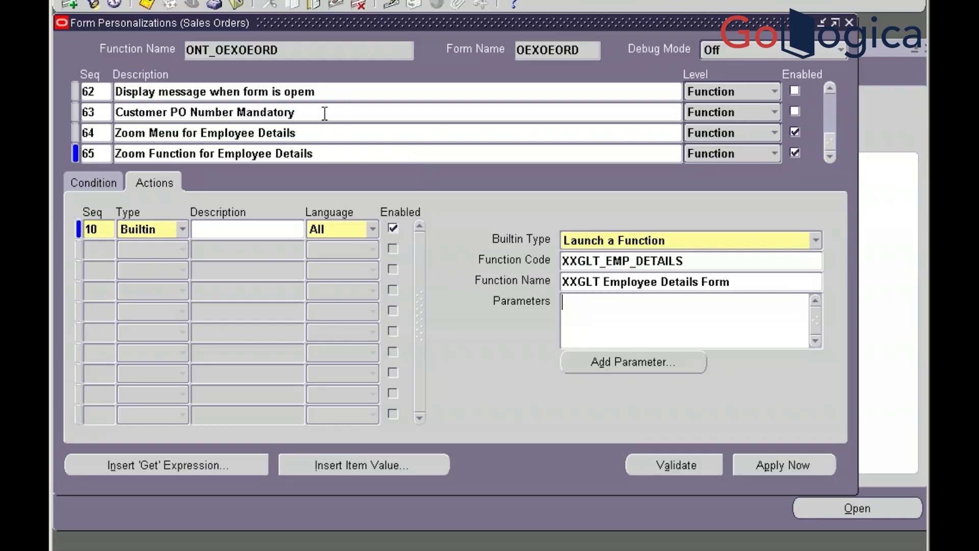
pyautogui.click(295, 112)
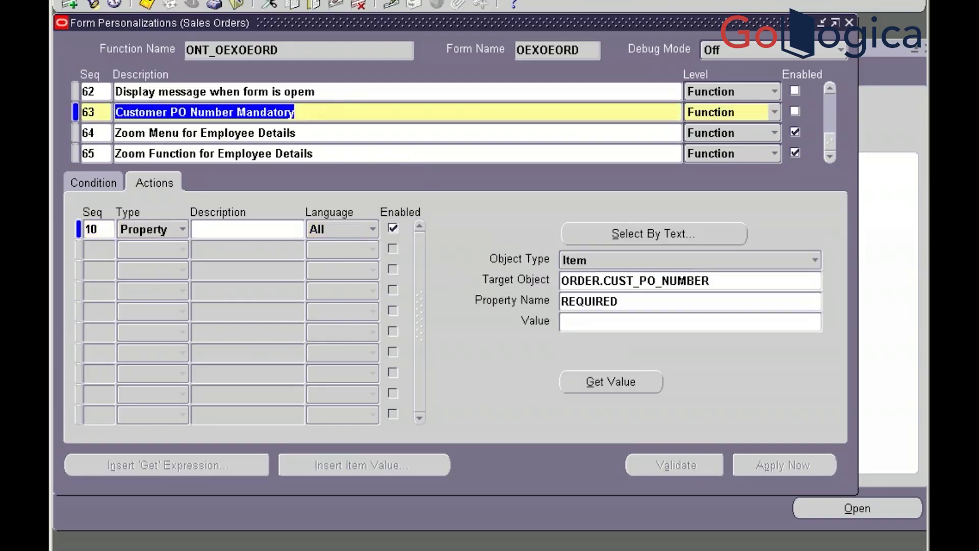
pyautogui.click(284, 133)
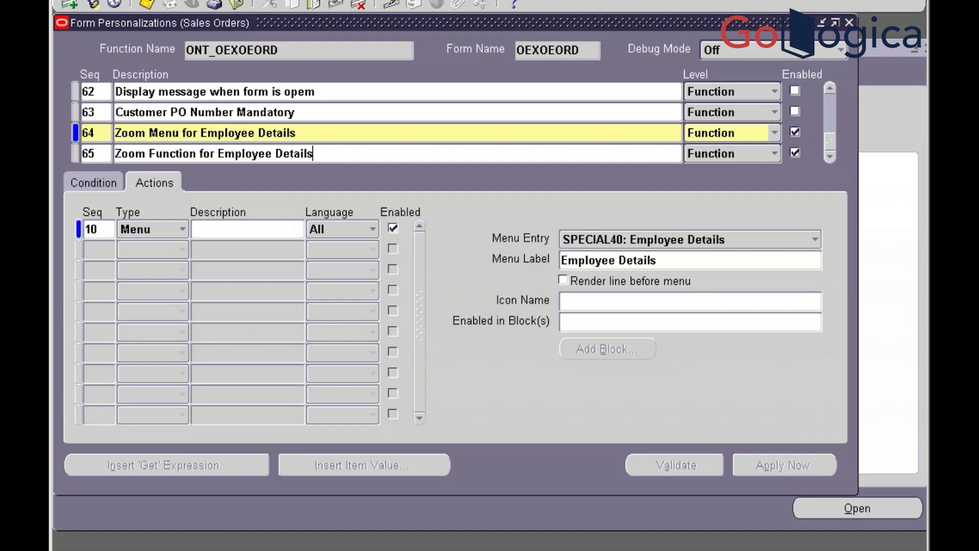
pyautogui.click(320, 152)
pyautogui.click(93, 182)
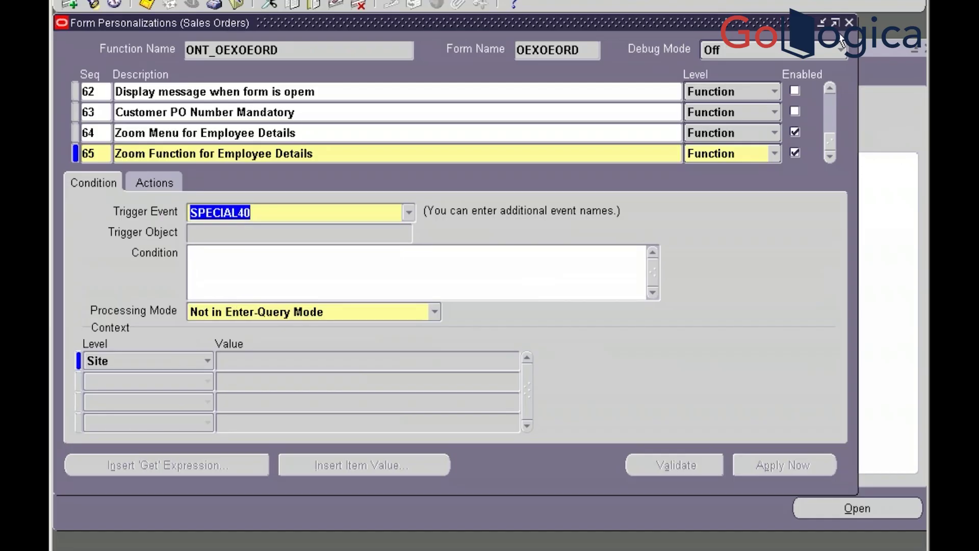
# Close the Form Personalizations window, reopen Sales Orders and test the Employee Details entry, closing the launched employee form
pyautogui.click(850, 23)
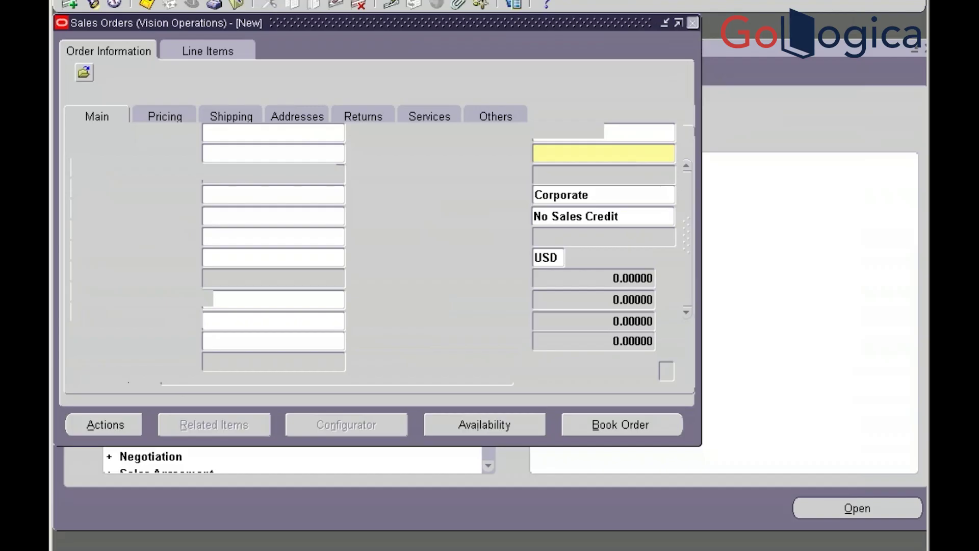
pyautogui.click(692, 23)
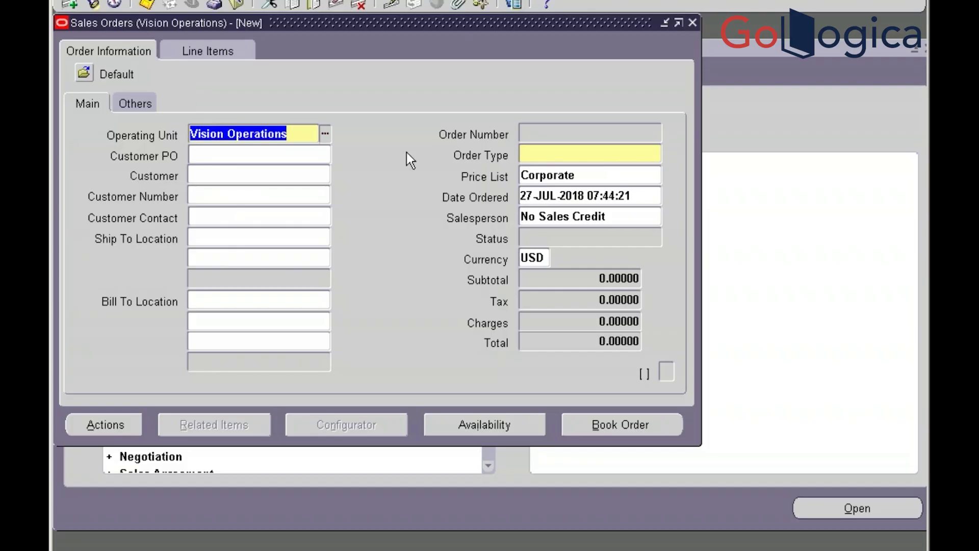
pyautogui.click(219, 0)
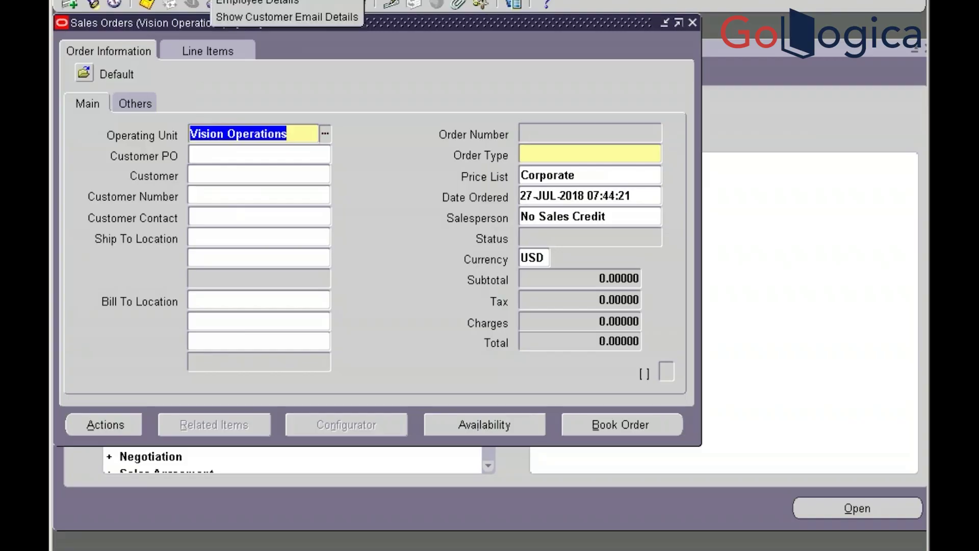
pyautogui.click(233, 2)
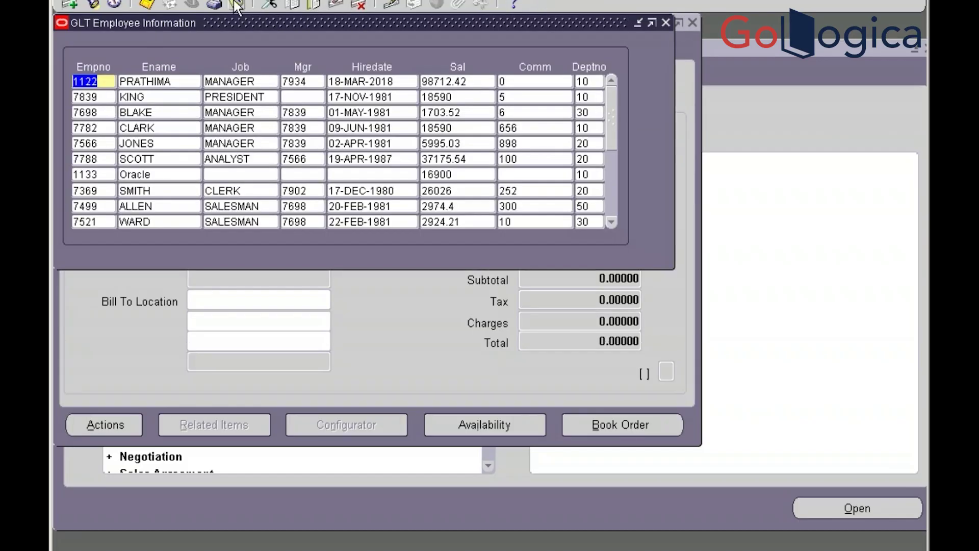
pyautogui.click(664, 23)
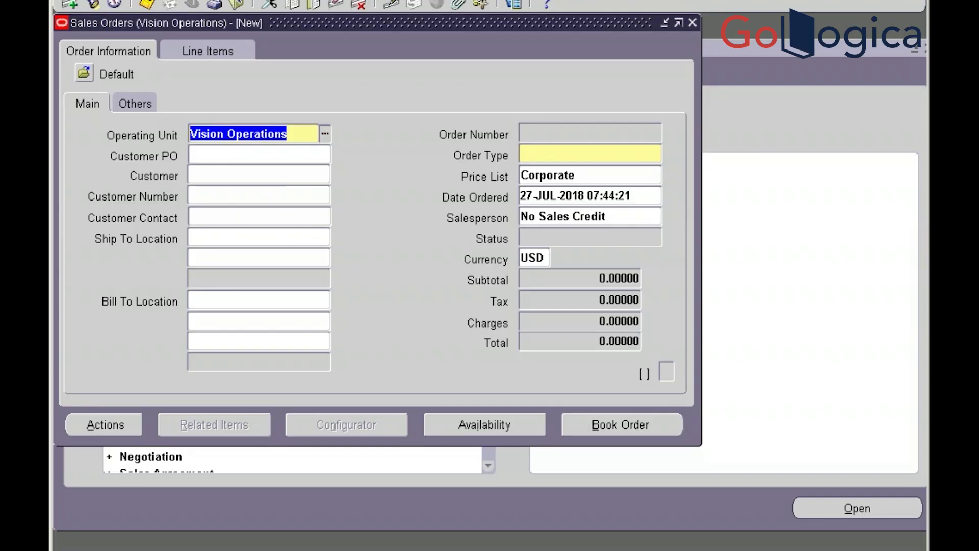
# Launch the employee information form from Sales Orders once more through Employee Details, then close it
pyautogui.click(228, 0)
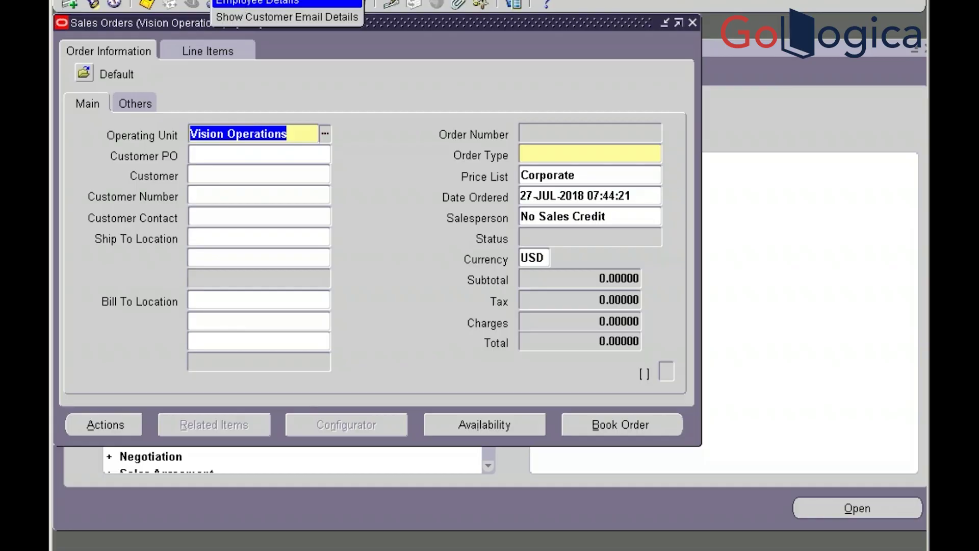
pyautogui.click(236, 4)
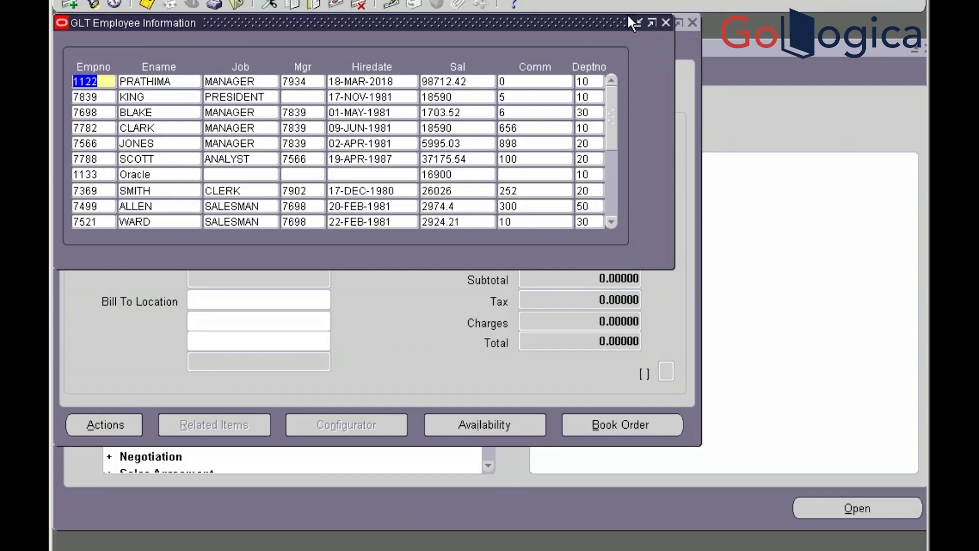
pyautogui.click(665, 24)
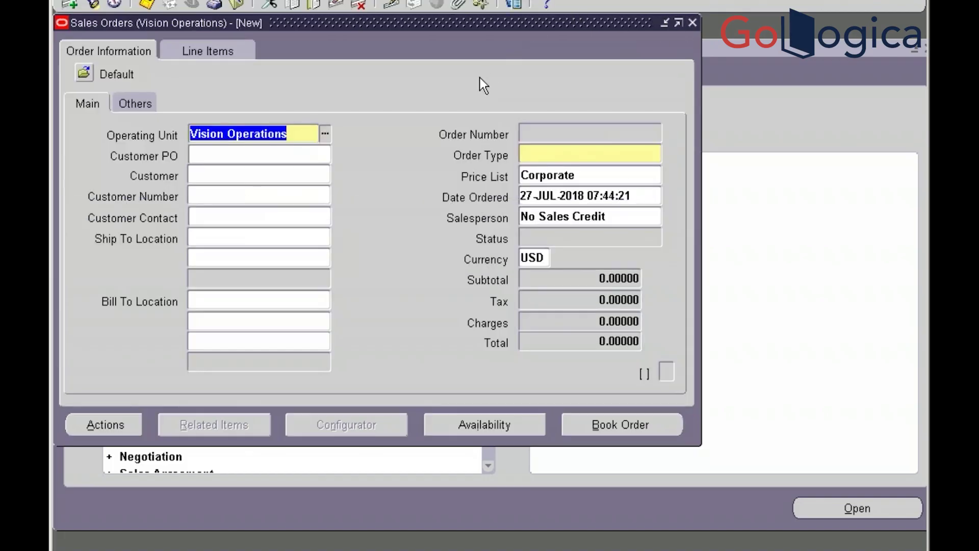
pyautogui.click(312, 0)
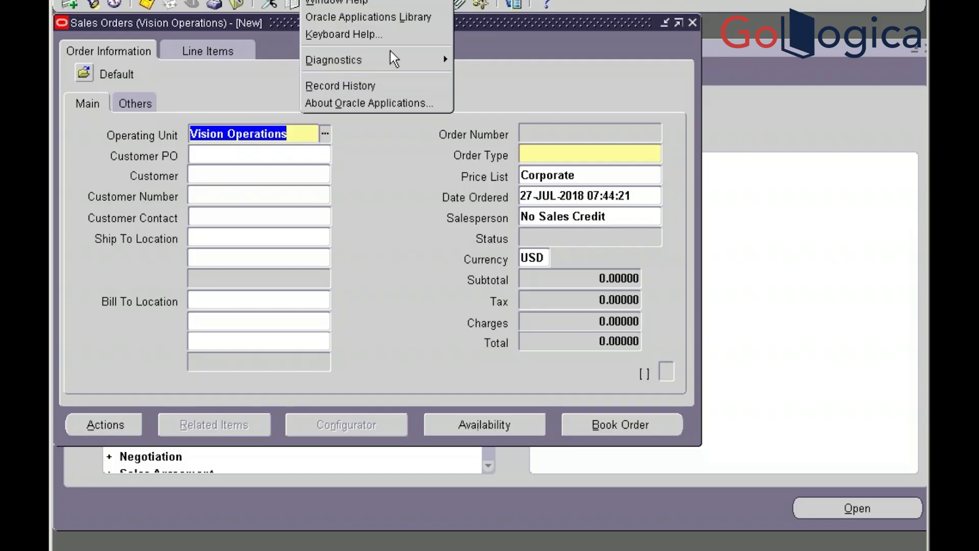
pyautogui.moveTo(447, 59)
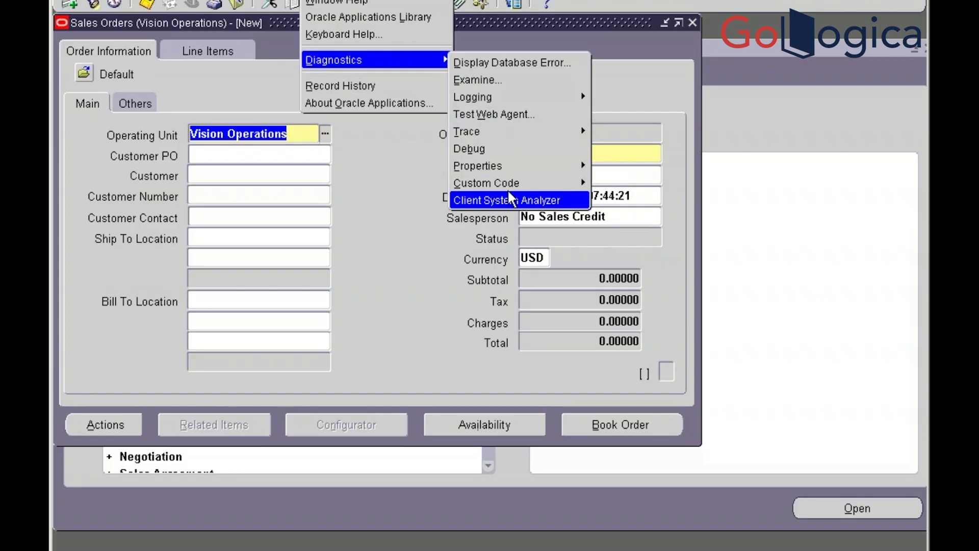
pyautogui.moveTo(515, 182)
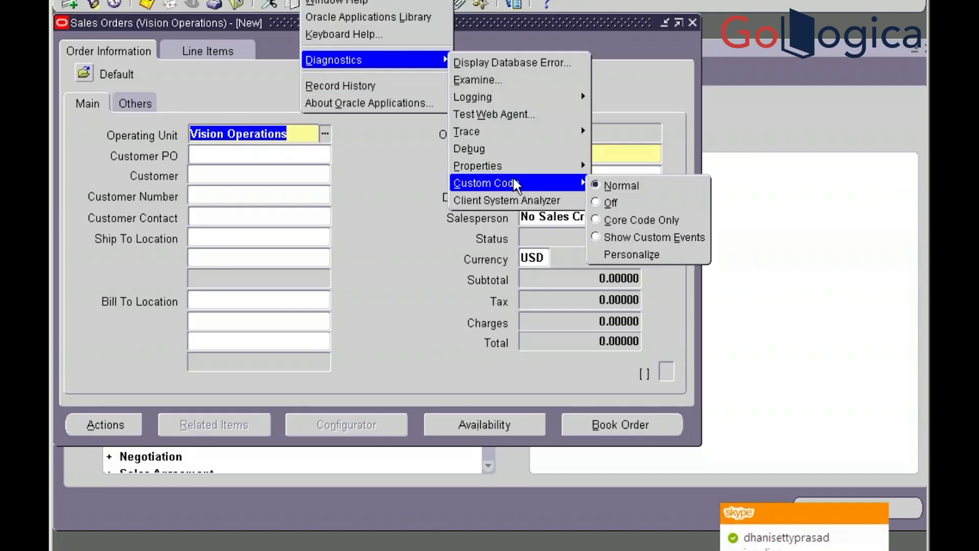
pyautogui.moveTo(229, 0)
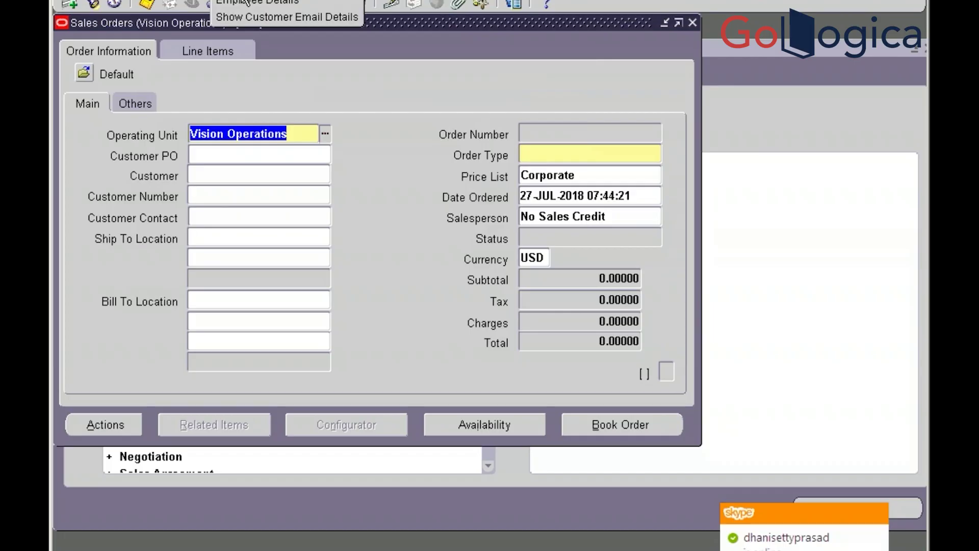
pyautogui.moveTo(199, 0)
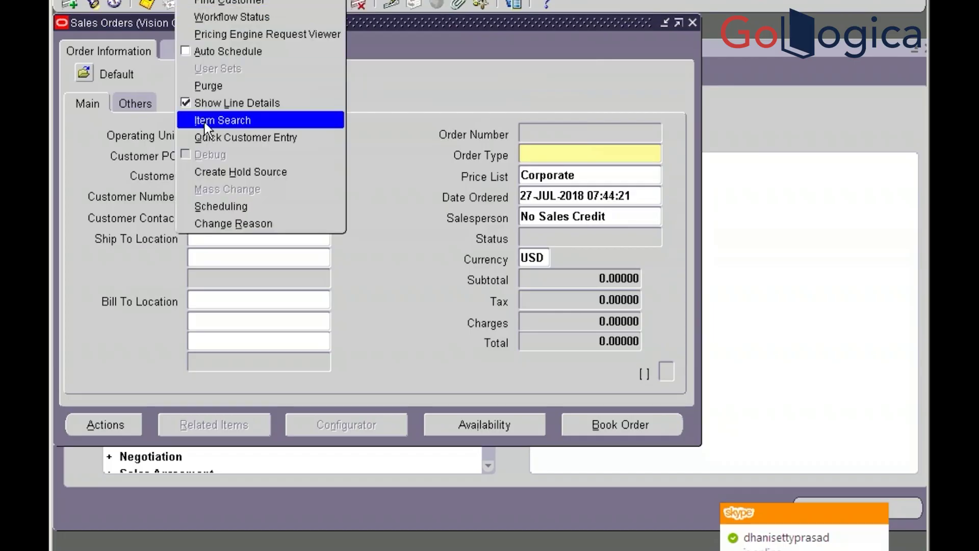
pyautogui.click(69, 181)
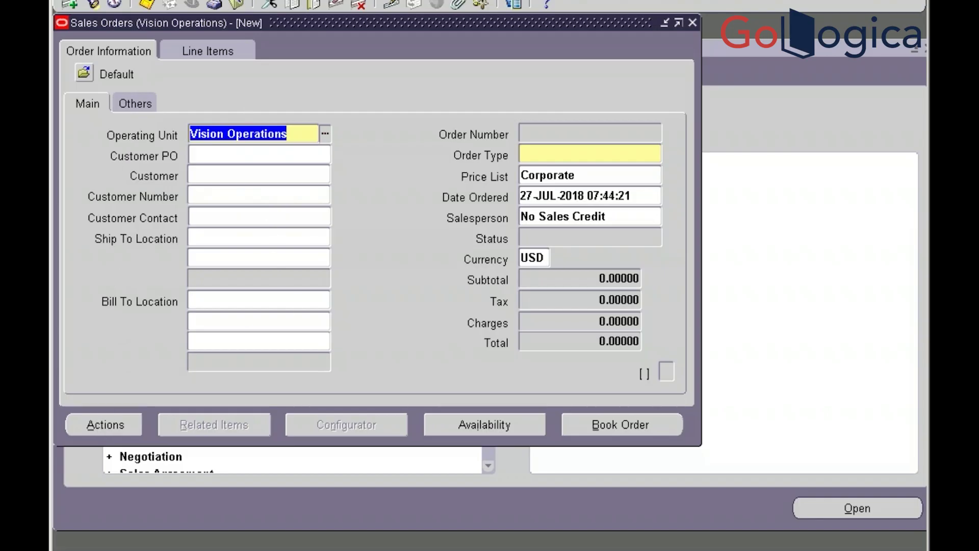
# Reopen the Sales Orders form personalizations and review the trigger event and menu action of rule 64, Zoom Menu for Employee Details
pyautogui.hotkey('alt', 't')
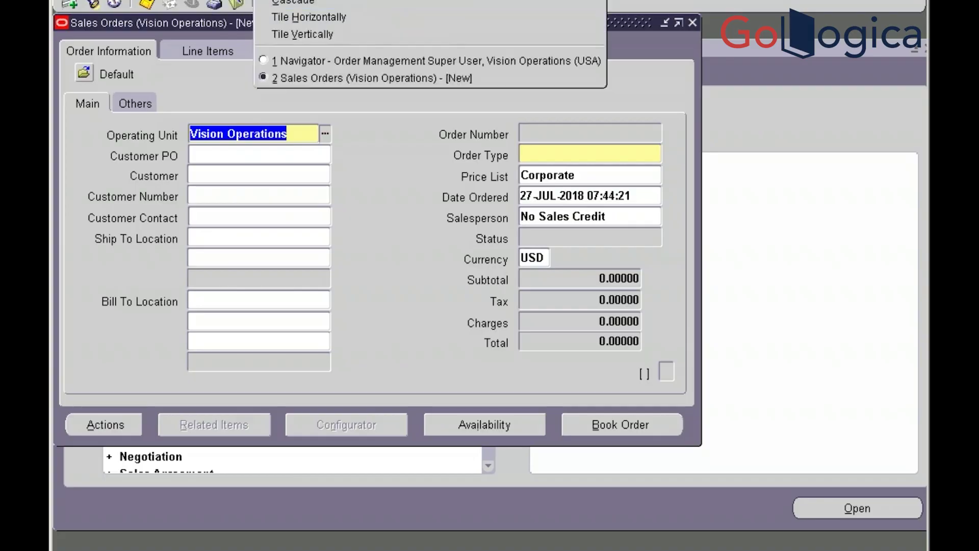
pyautogui.moveTo(368, 60)
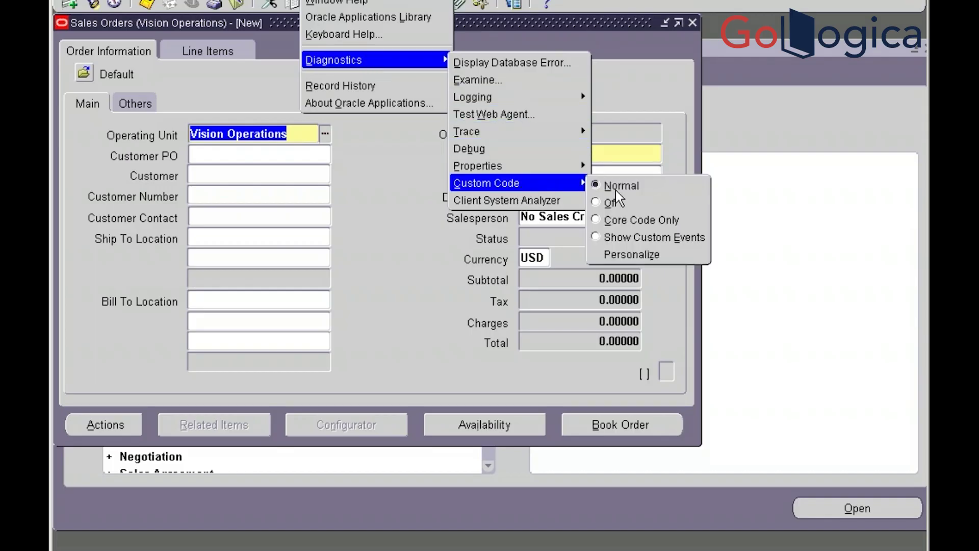
pyautogui.click(621, 255)
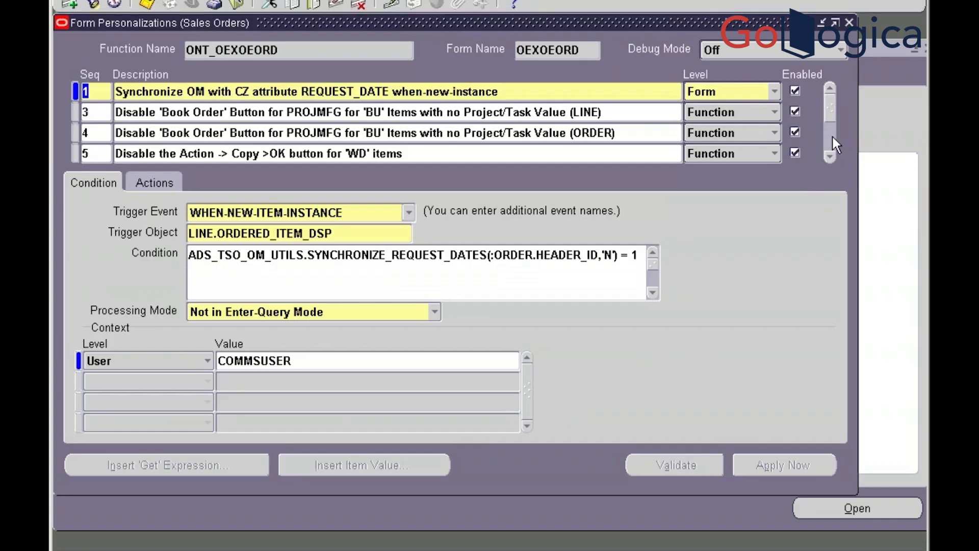
pyautogui.scroll(-15, 831, 153)
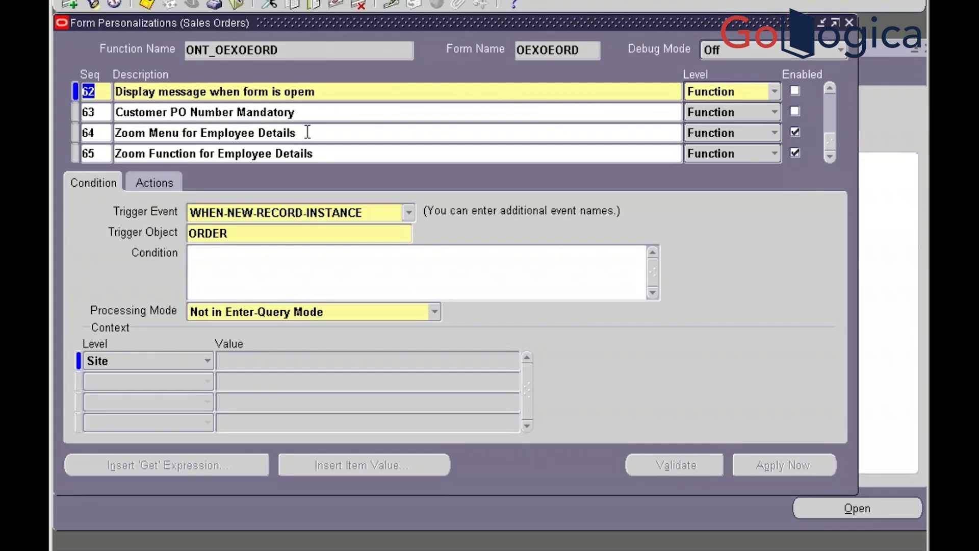
pyautogui.click(204, 133)
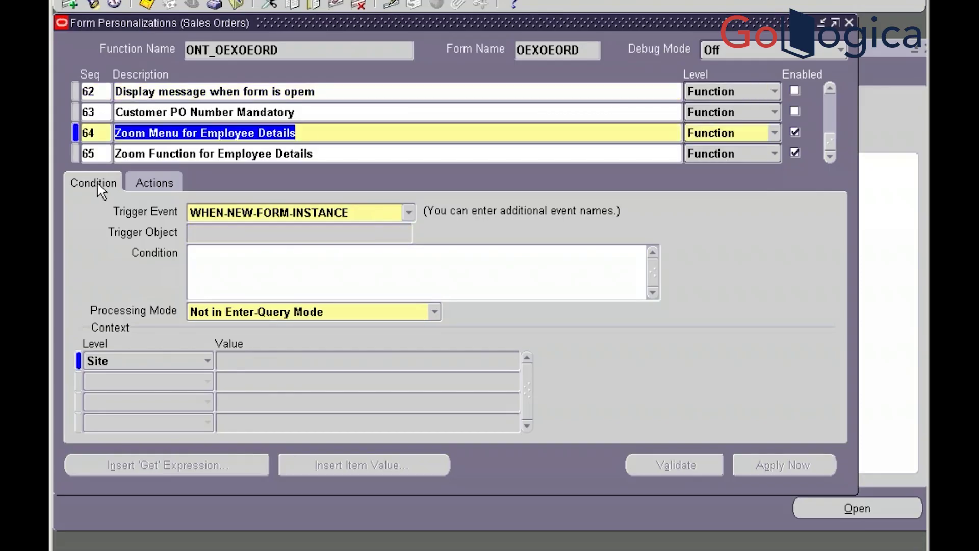
pyautogui.click(155, 185)
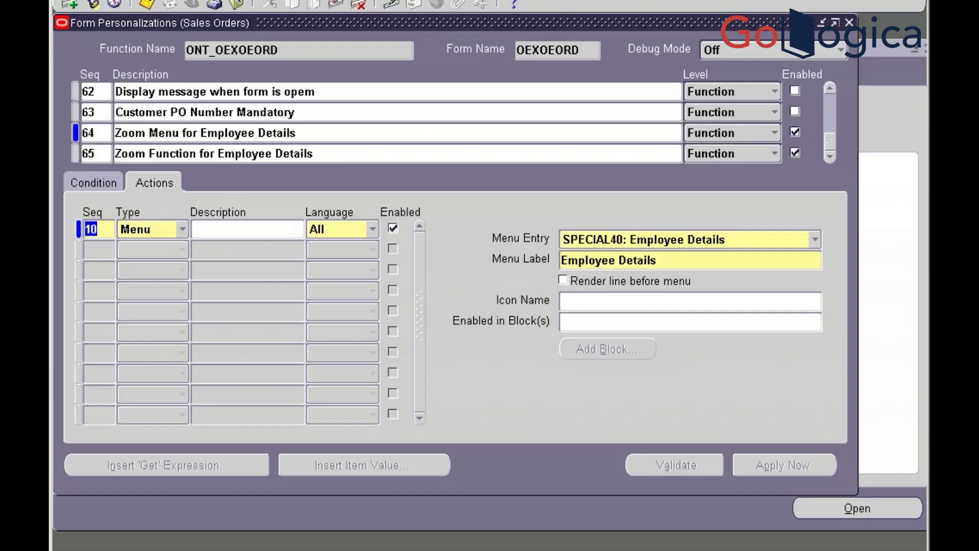
pyautogui.click(94, 183)
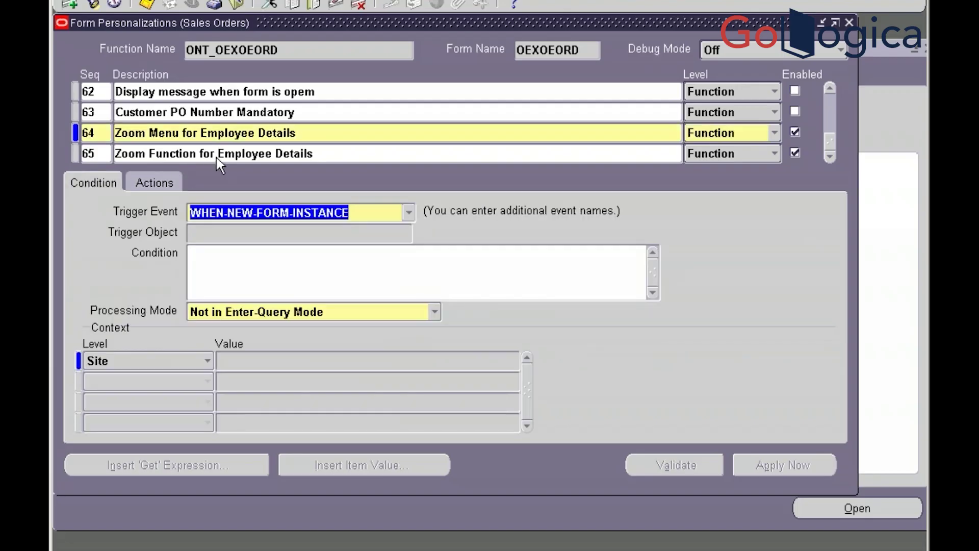
# Review the action of rule 65, Zoom Function for Employee Details, and look through the available builtin types without changing the selection
pyautogui.click(235, 154)
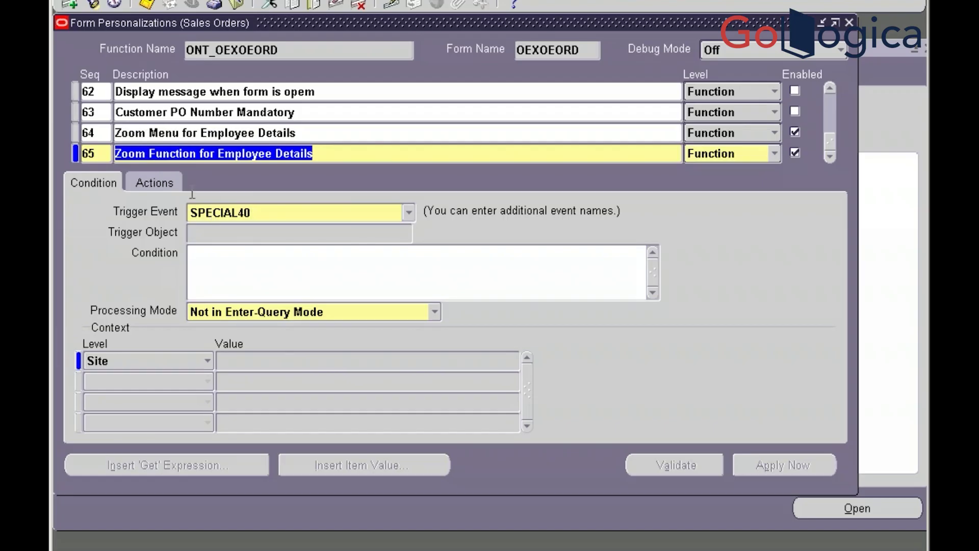
pyautogui.click(142, 188)
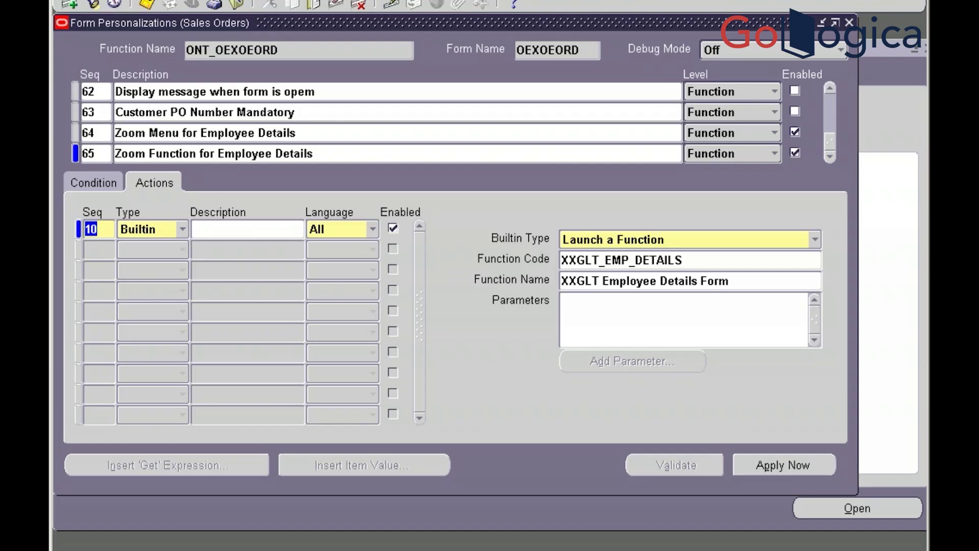
pyautogui.click(701, 263)
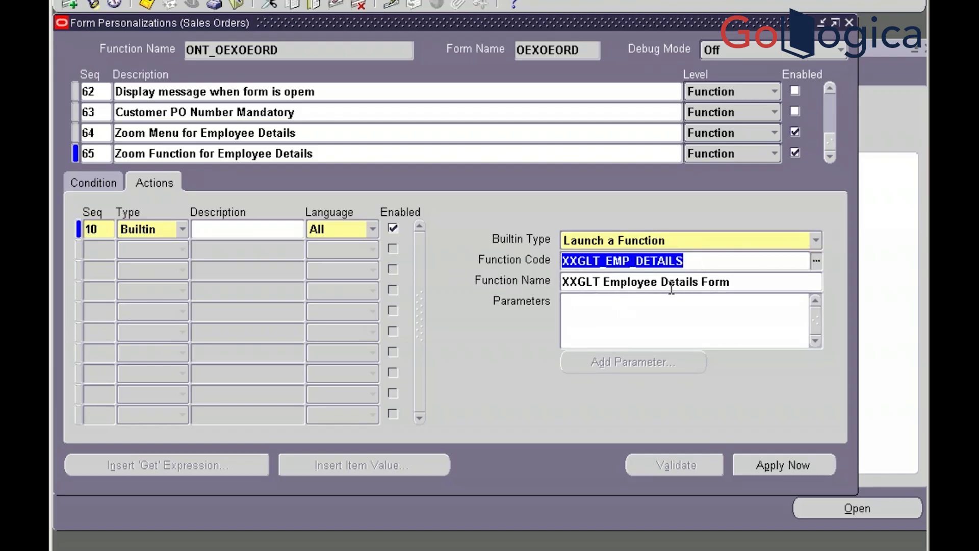
pyautogui.click(818, 240)
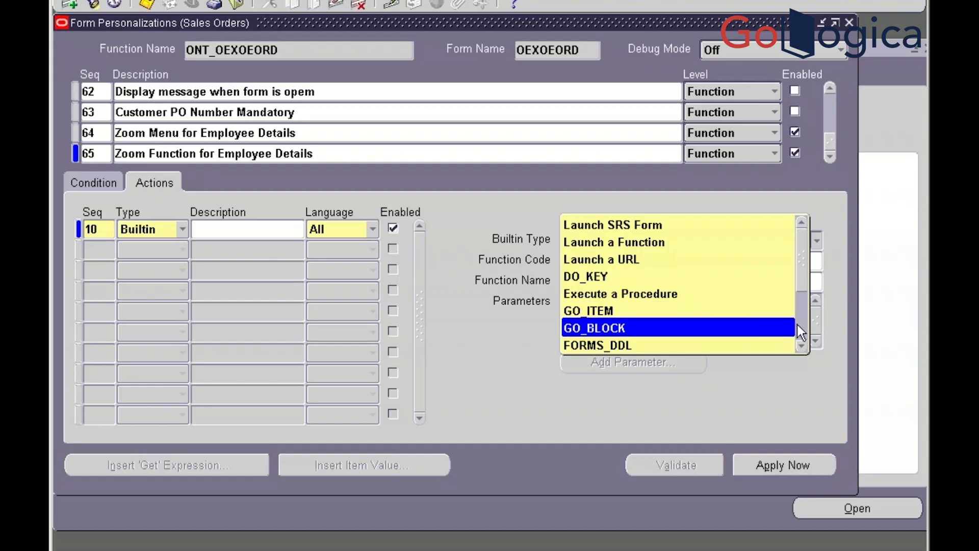
pyautogui.scroll(-2, 801, 333)
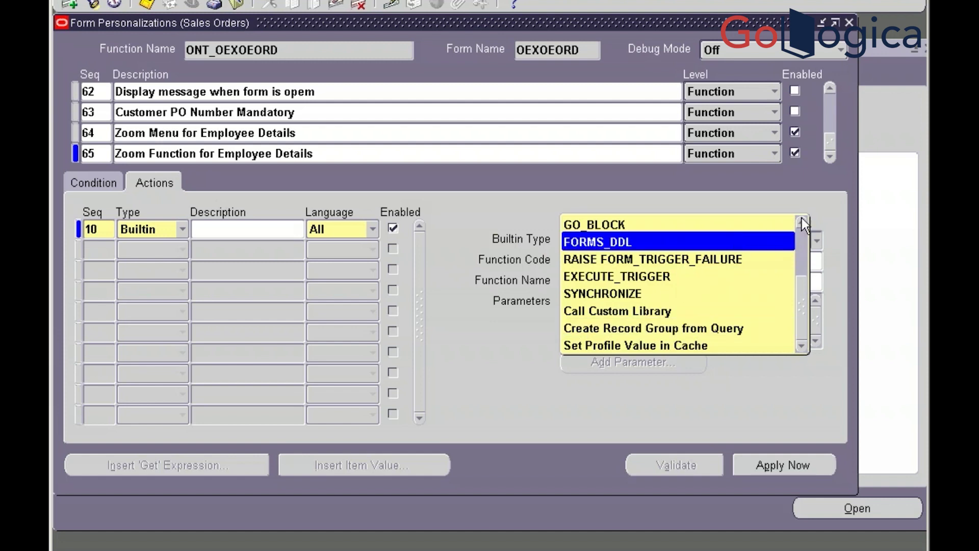
pyautogui.press('Escape')
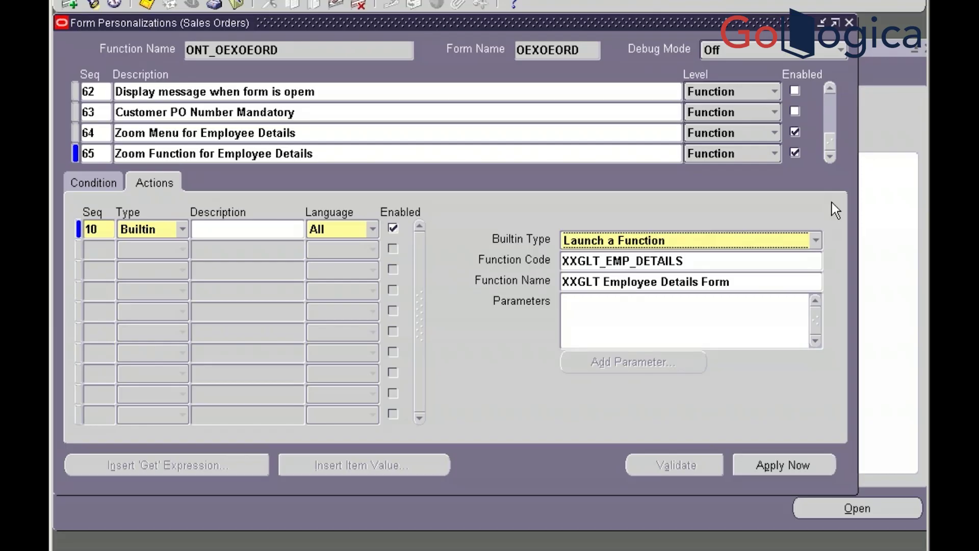
# Close and reopen the Sales Orders form personalizations, and examine the property action of rule 63, Customer PO Number Mandatory
pyautogui.click(849, 23)
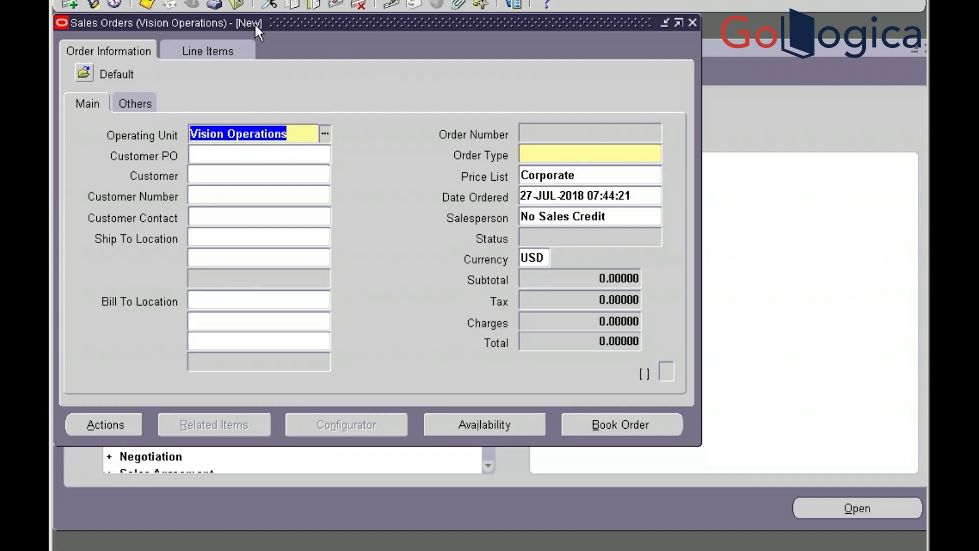
pyautogui.click(312, 1)
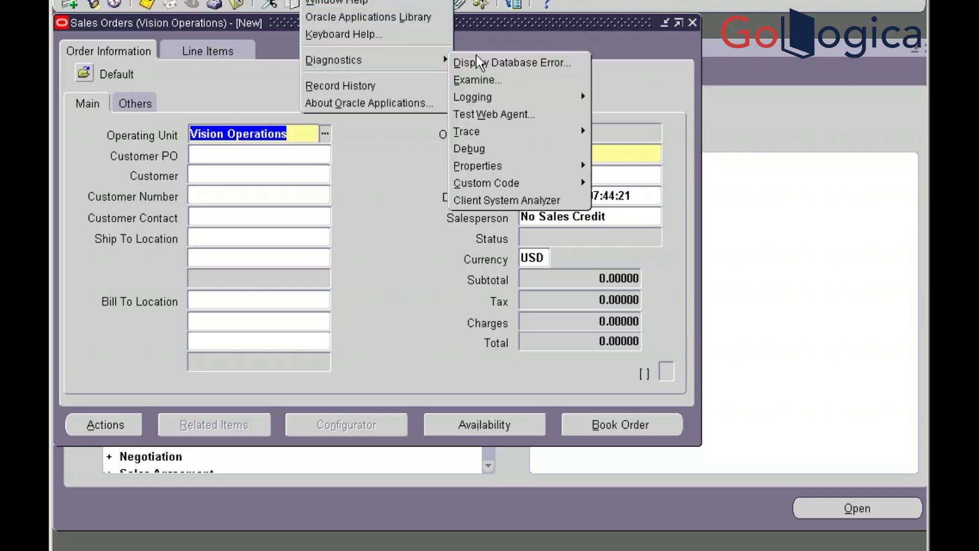
pyautogui.moveTo(437, 62)
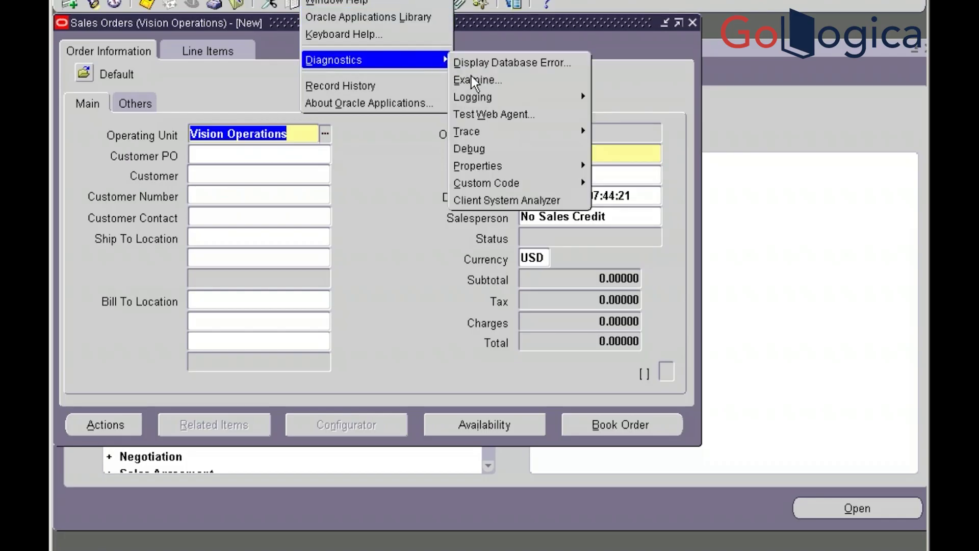
pyautogui.moveTo(496, 187)
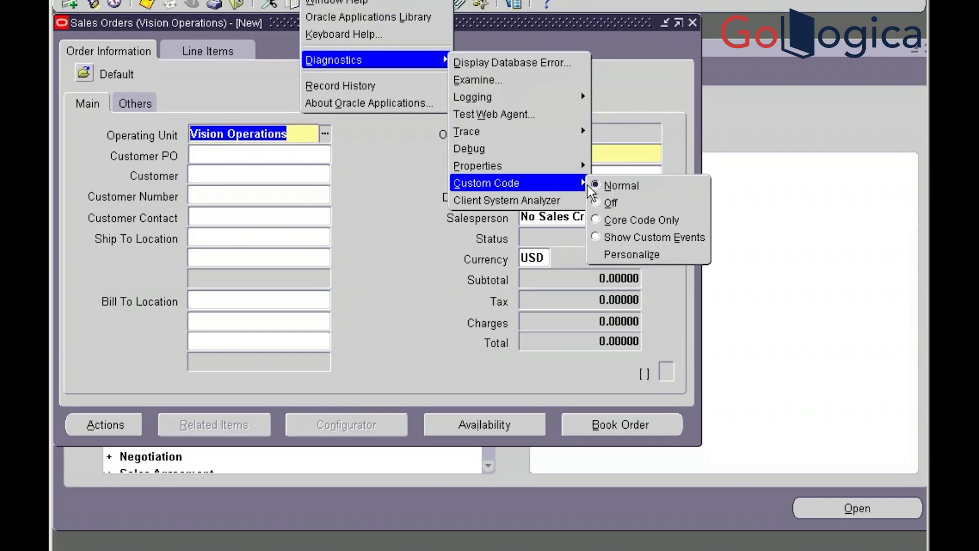
pyautogui.click(618, 256)
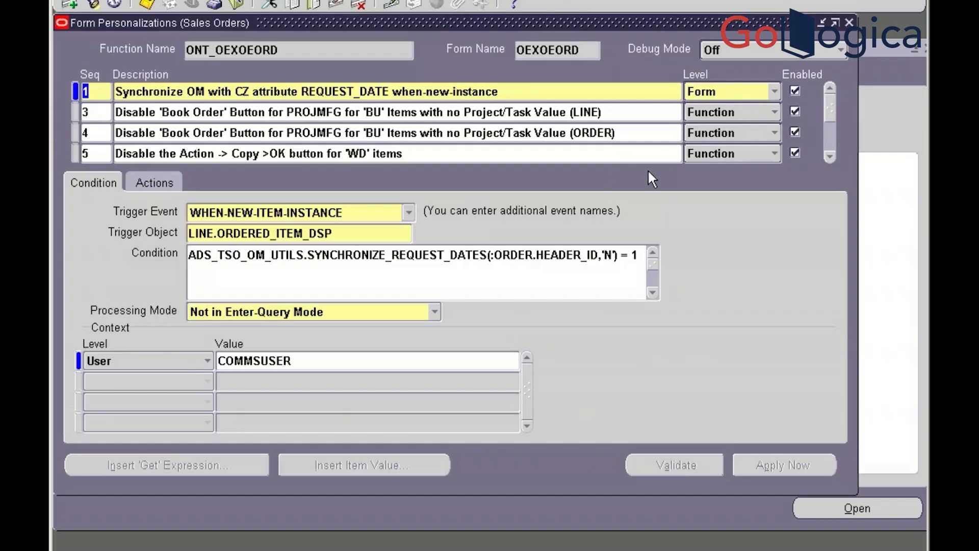
pyautogui.click(834, 139)
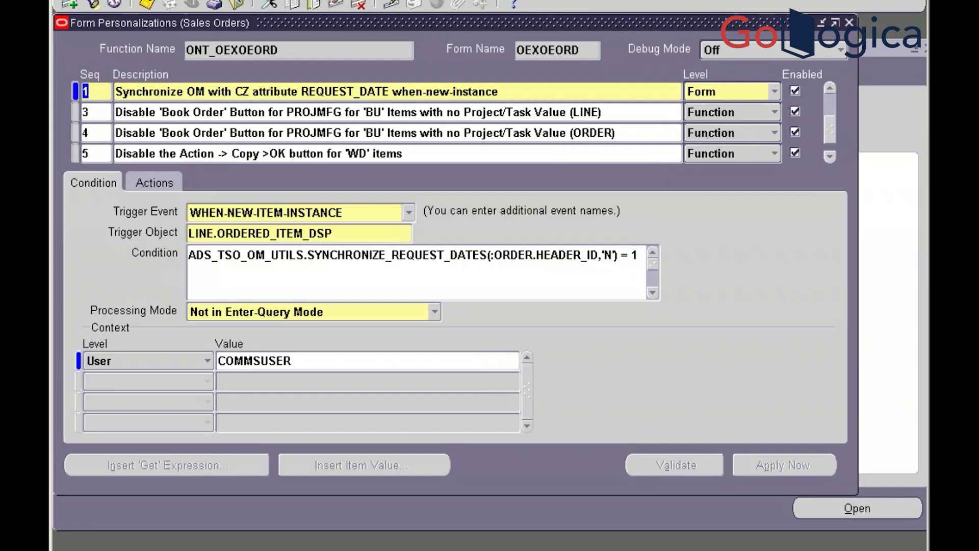
pyautogui.scroll(-15, 398, 123)
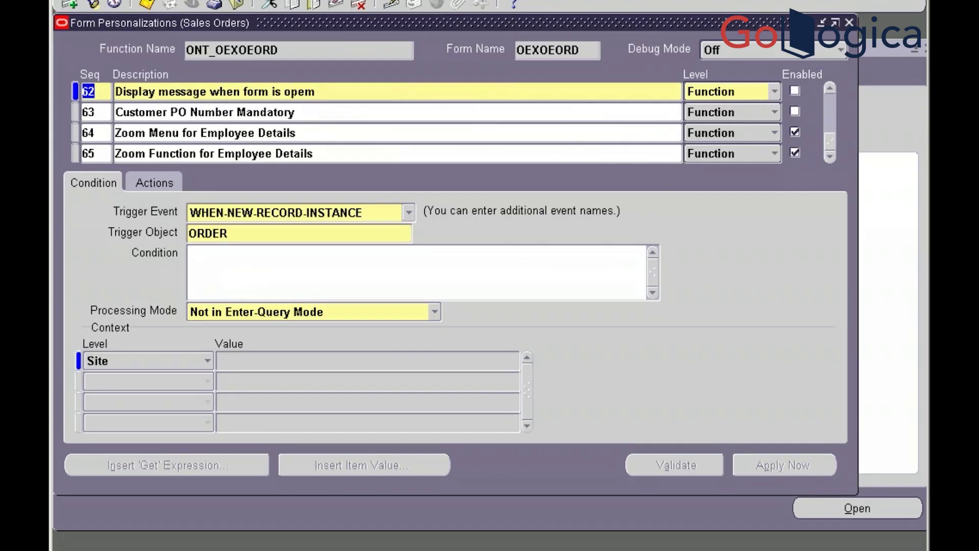
pyautogui.click(296, 113)
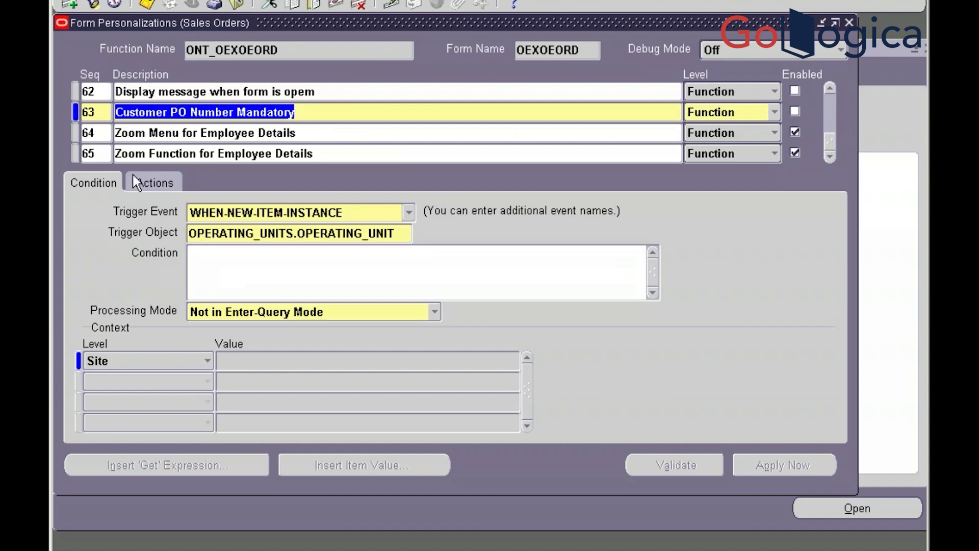
pyautogui.click(159, 184)
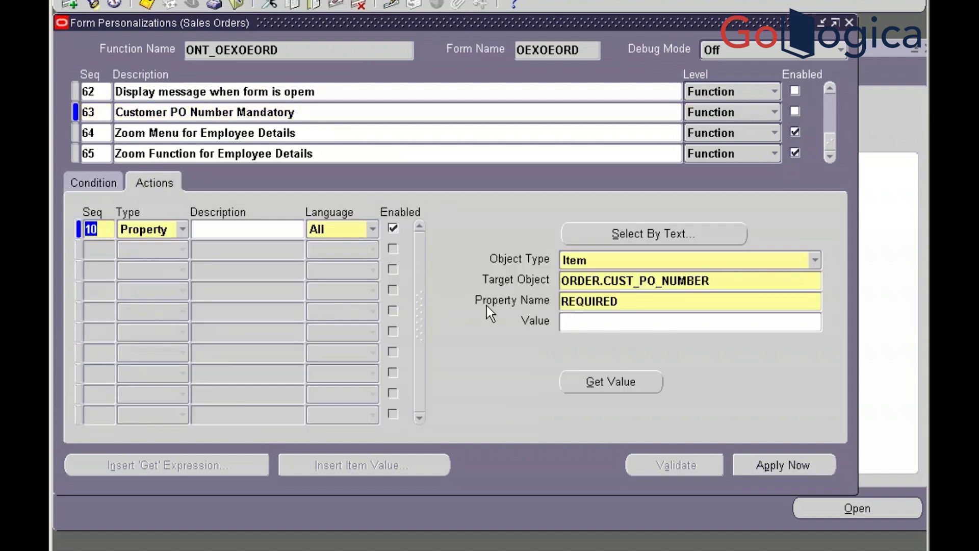
pyautogui.click(668, 300)
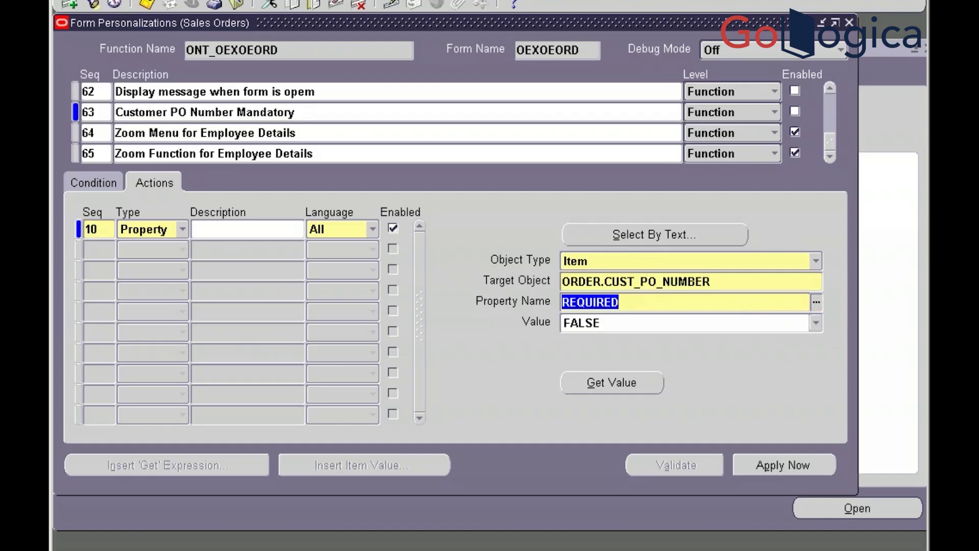
# Browse the list of item properties available for rule 63's property action on ORDER.CUST_PO_NUMBER
pyautogui.click(816, 302)
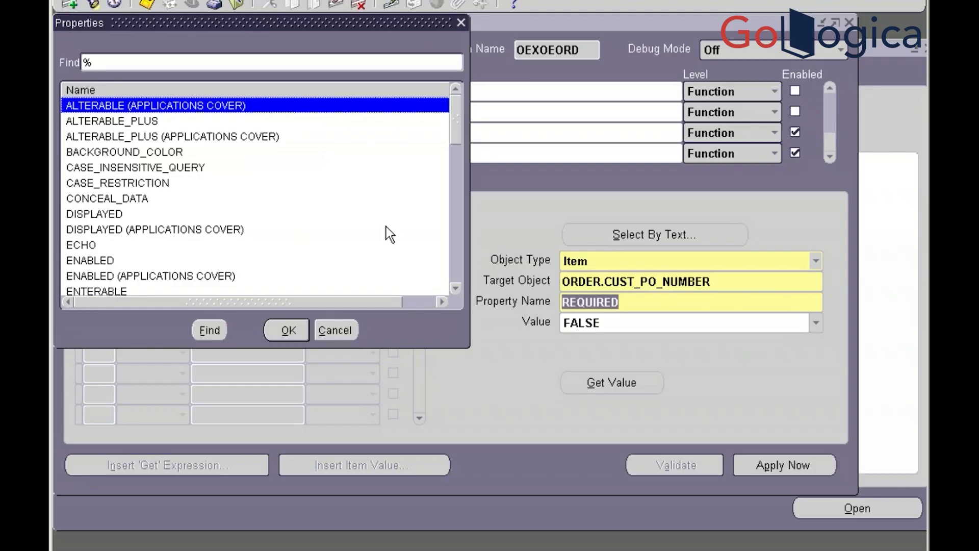
pyautogui.press('Down')
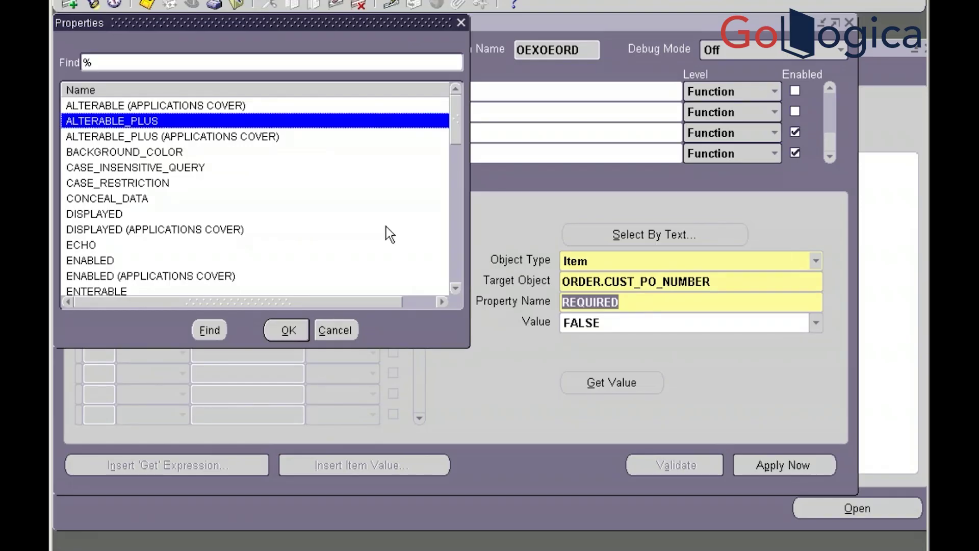
pyautogui.press('Down')
pyautogui.press('Down')
pyautogui.press('Down')
pyautogui.press('Down')
pyautogui.press('Down')
pyautogui.press('Down')
pyautogui.press('Down')
pyautogui.press('Down')
pyautogui.press('Down')
pyautogui.press('Down')
pyautogui.press('Down')
pyautogui.press('Down')
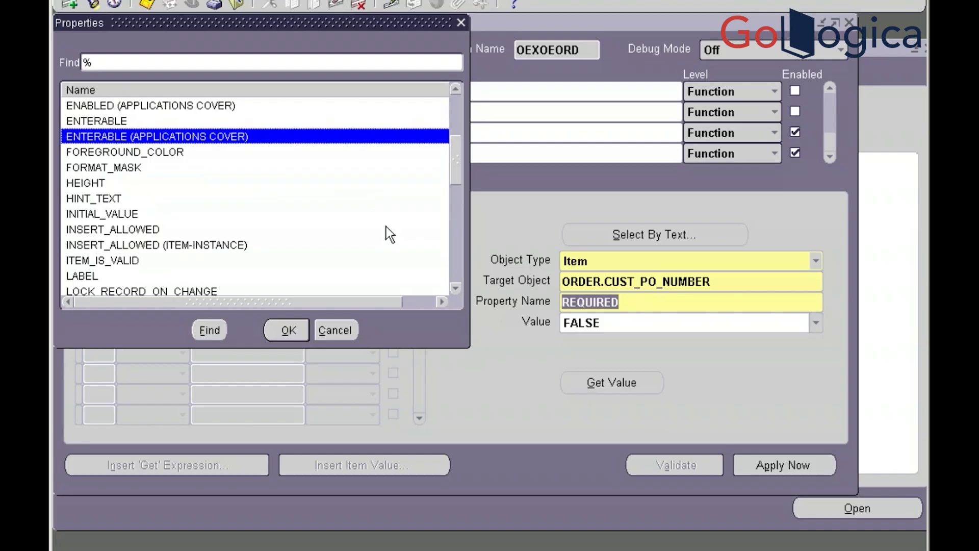
pyautogui.press('Down')
pyautogui.press('Down')
pyautogui.press('Down')
pyautogui.press('Down')
pyautogui.press('Down')
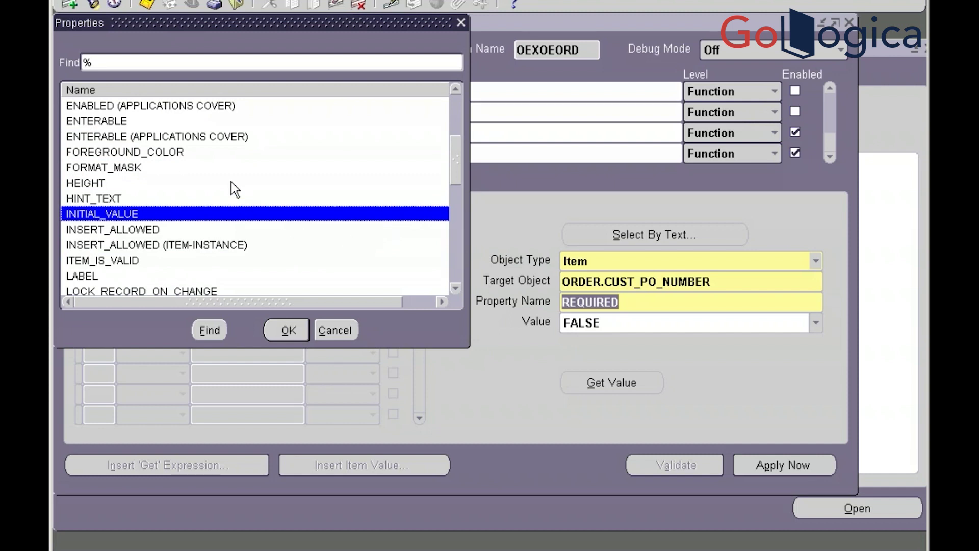
pyautogui.press('Down')
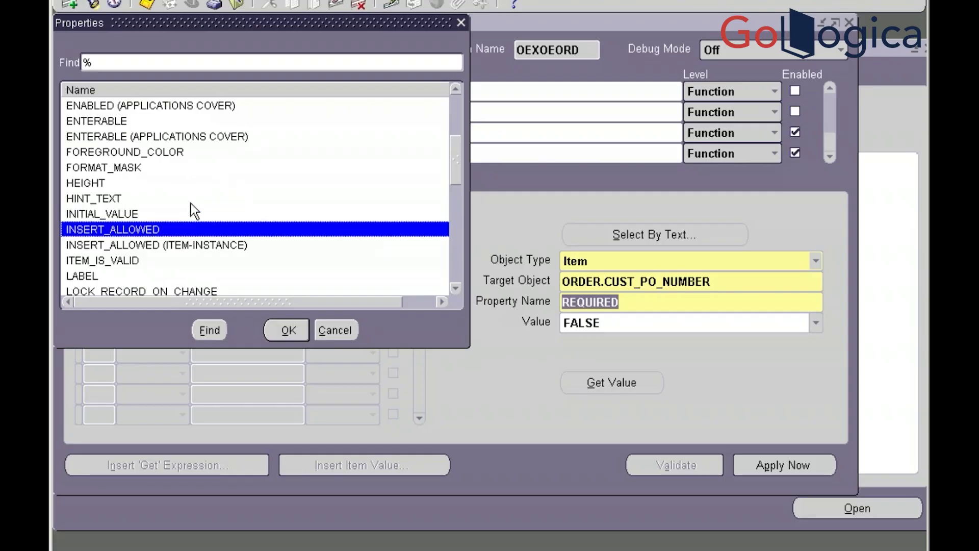
pyautogui.press('Down')
# Filter the properties by pR, try PROMPT_TEXT as the property of rule 63's action, and leave for rule 65 without saving the change
pyautogui.write('pR')
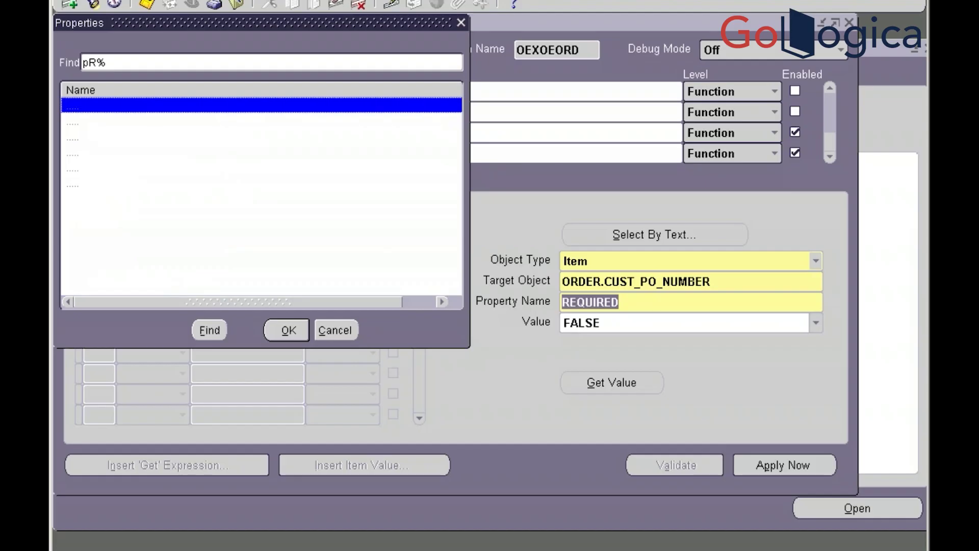
pyautogui.press('Down')
pyautogui.press('Down')
pyautogui.press('Down')
pyautogui.press('Down')
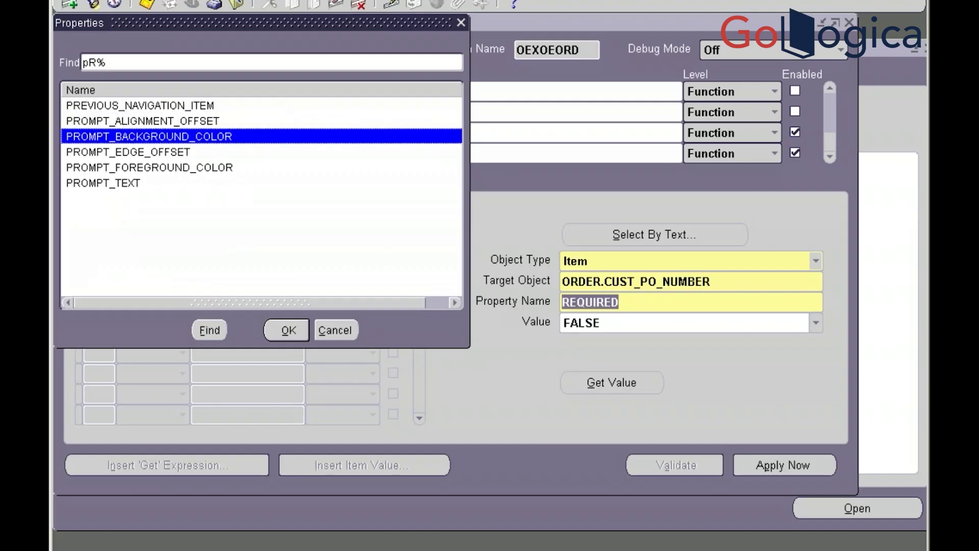
pyautogui.press('Down')
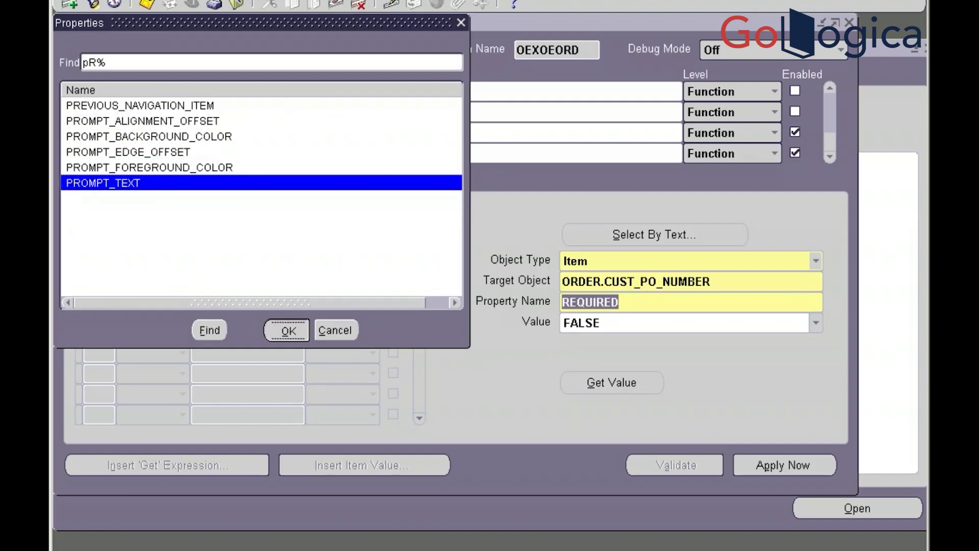
pyautogui.press('Return')
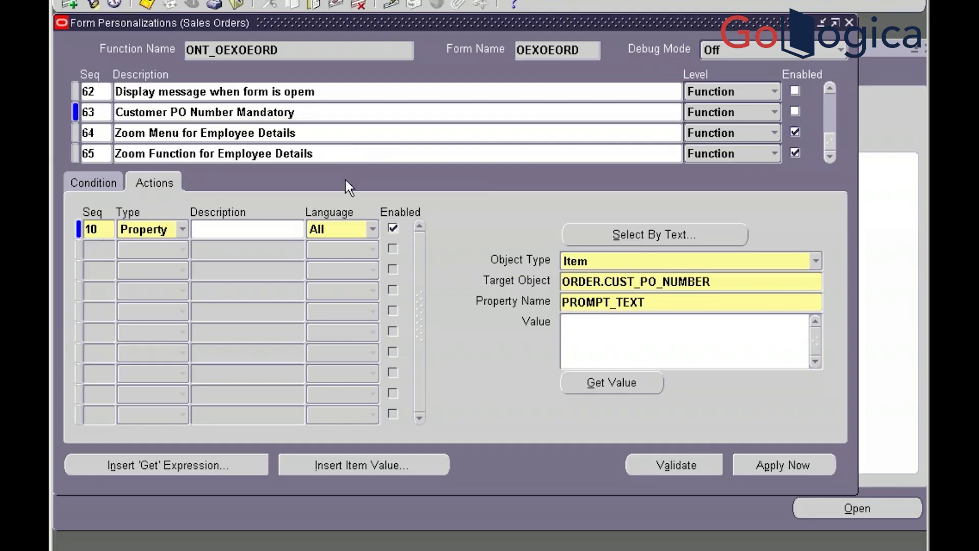
pyautogui.click(88, 180)
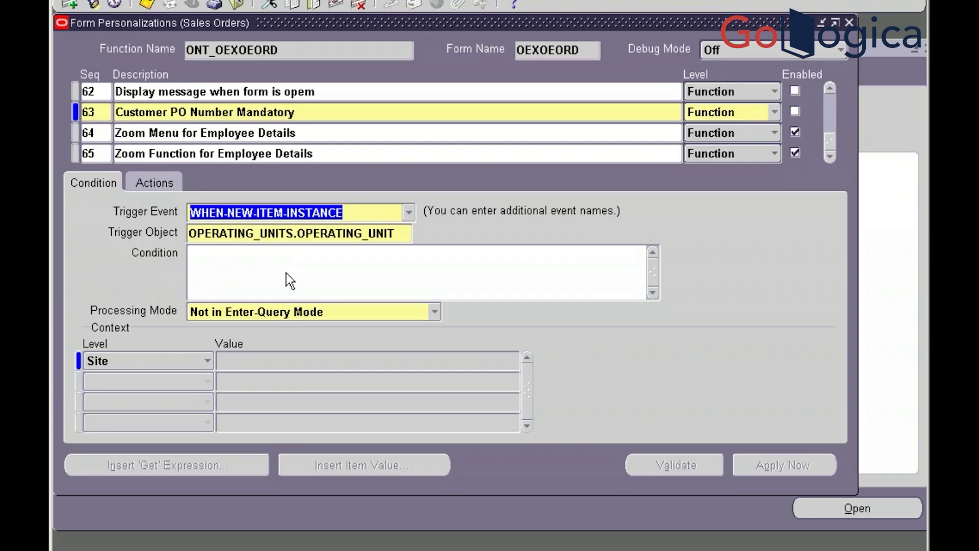
pyautogui.click(332, 151)
pyautogui.click(198, 134)
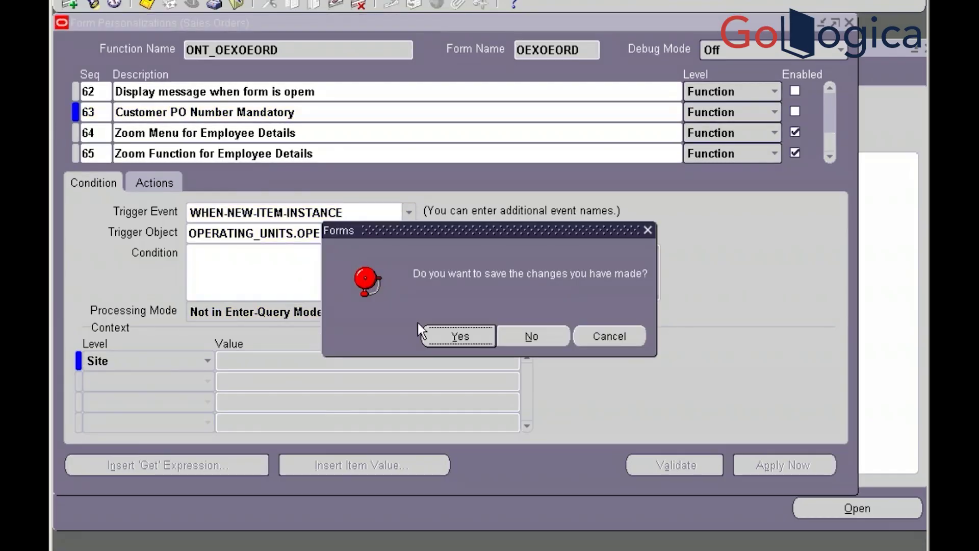
pyautogui.click(532, 337)
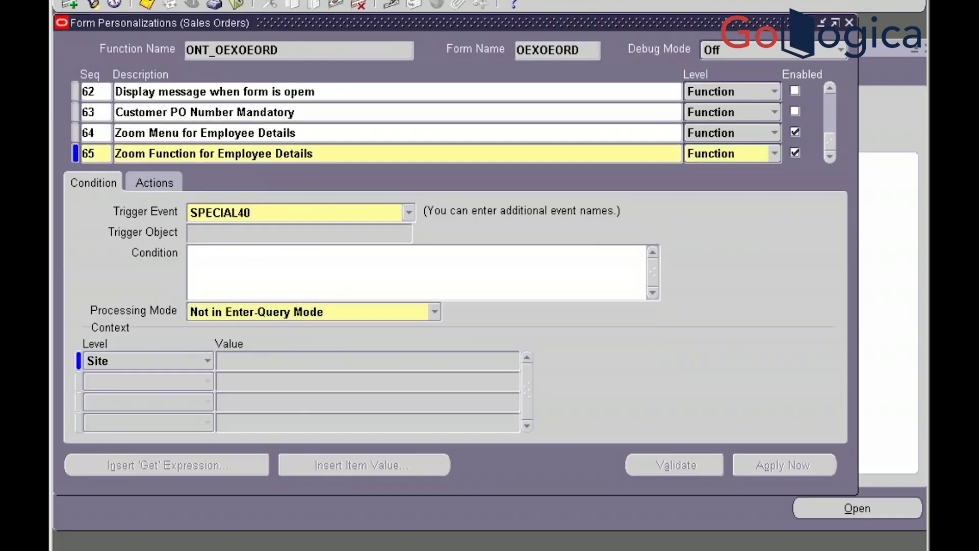
# Examine the parameters of rule 65's Launch a Function action, then close the Form Personalizations window
pyautogui.click(143, 183)
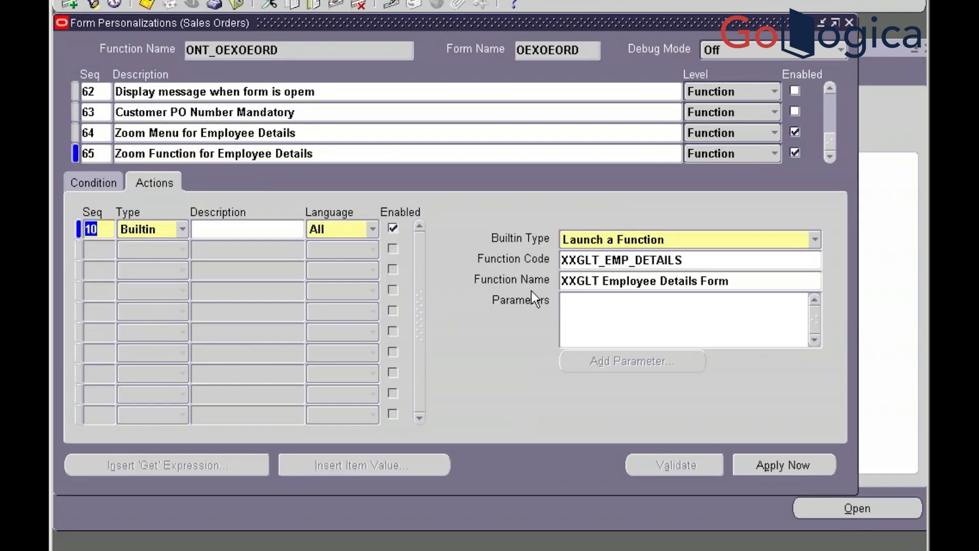
pyautogui.click(615, 296)
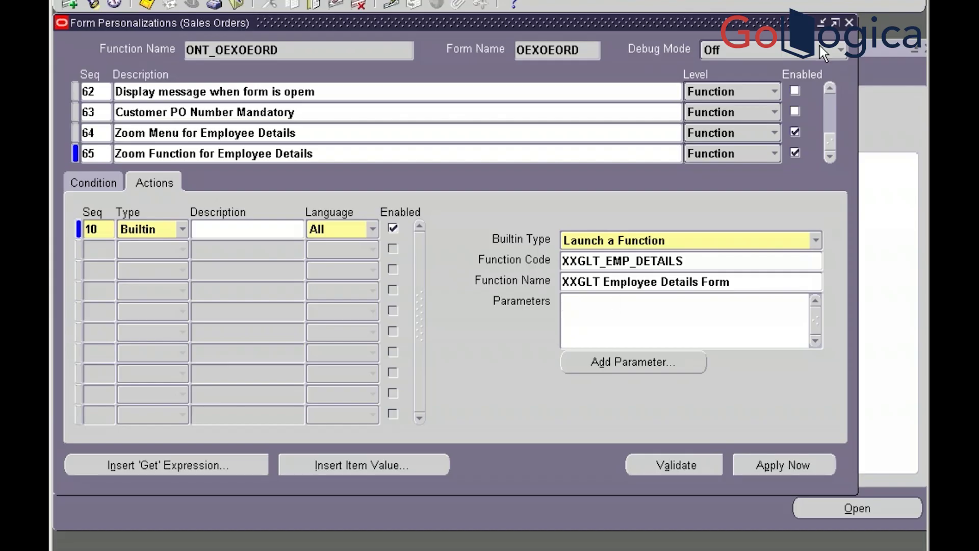
pyautogui.click(850, 22)
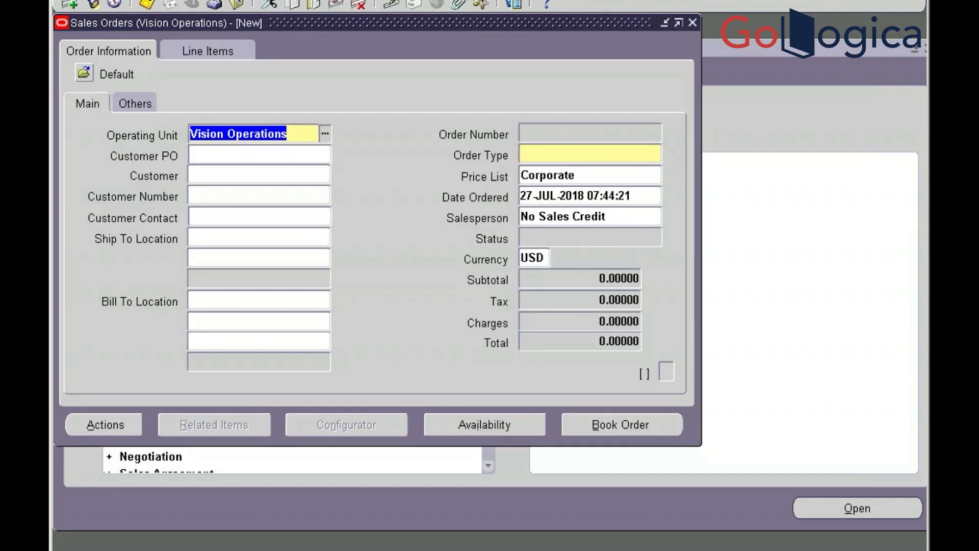
# Test the Employee Details zoom entry twice from the Sales Orders form, closing the employee form each time, and close Sales Orders
pyautogui.hotkey('alt', 't')
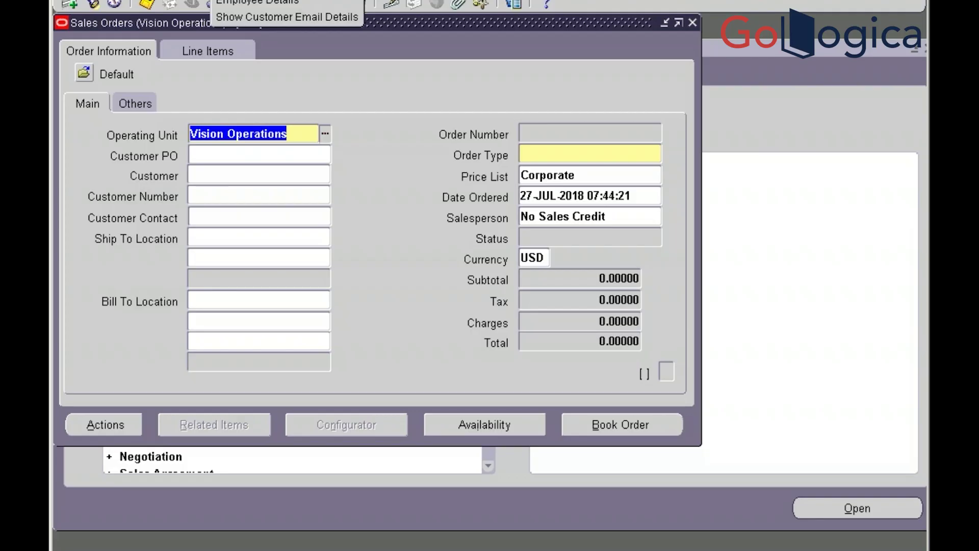
pyautogui.click(247, 3)
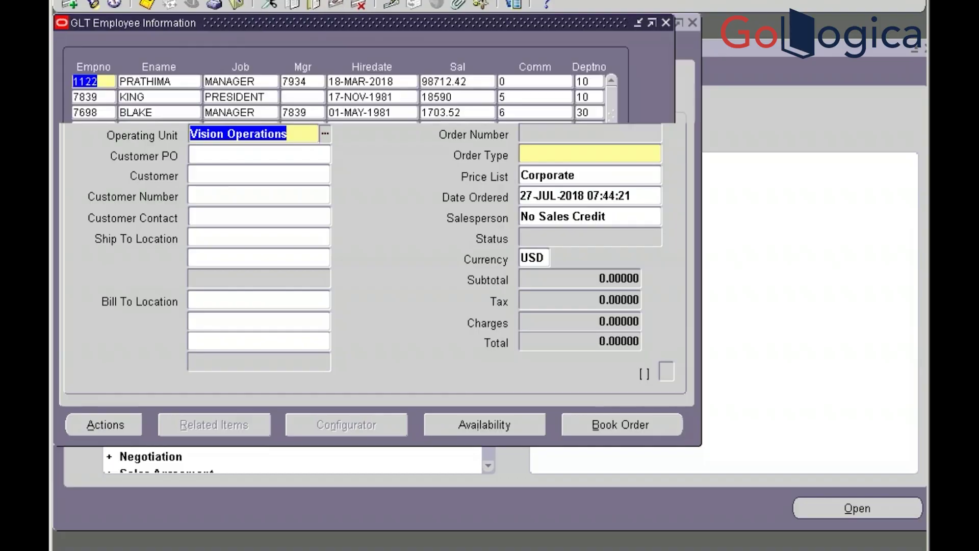
pyautogui.click(665, 23)
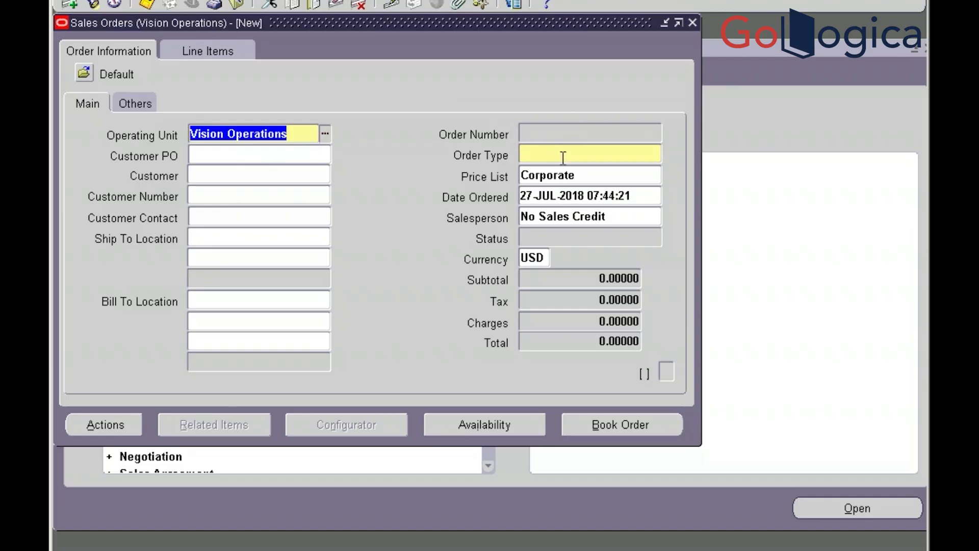
pyautogui.hotkey('alt', 't')
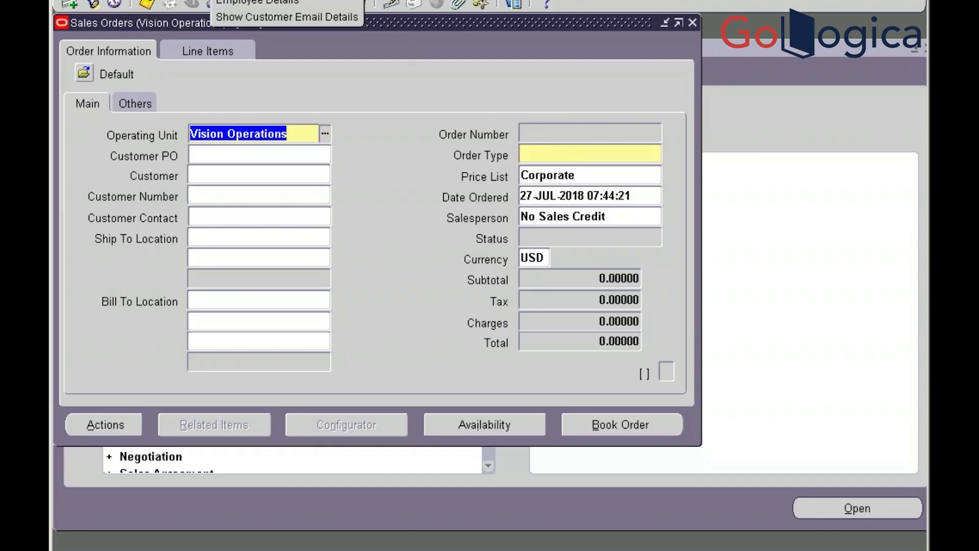
pyautogui.press('Escape')
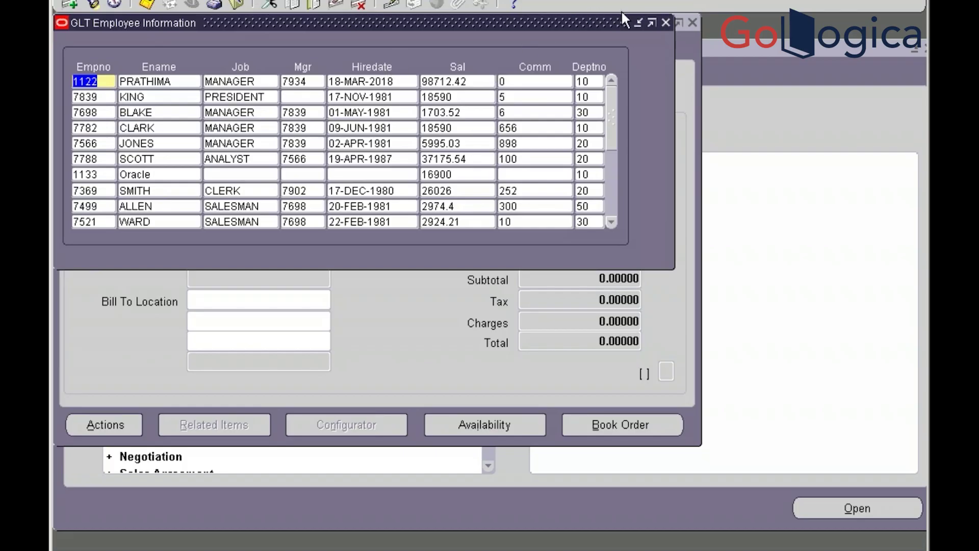
pyautogui.click(666, 23)
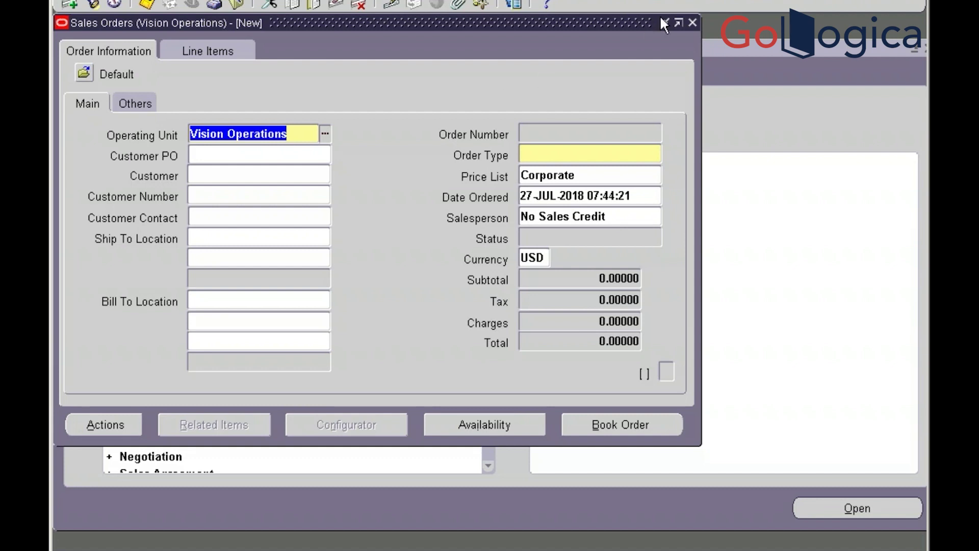
pyautogui.click(692, 19)
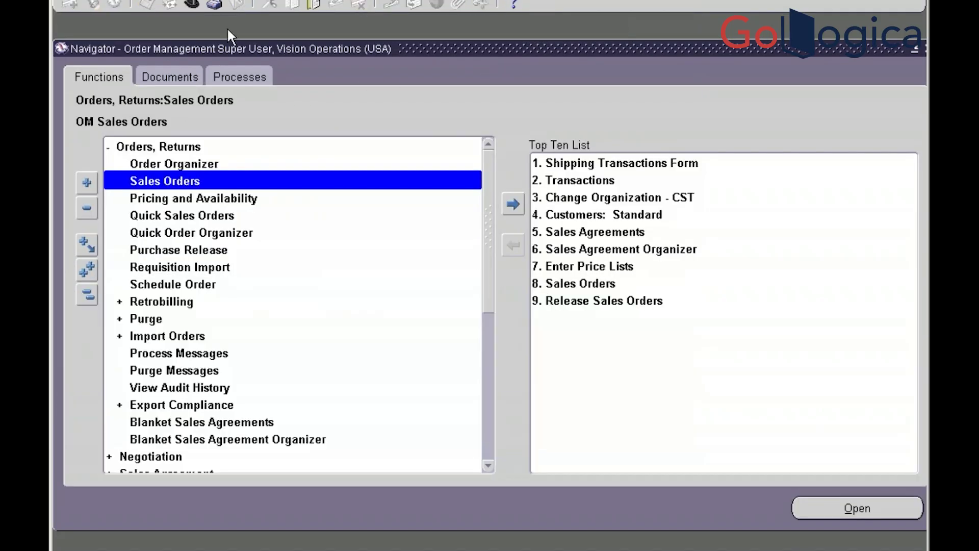
# Switch the responsibility to Purchasing, Vision Operations (USA), filtering the responsibilities by purchasing
pyautogui.click(191, 4)
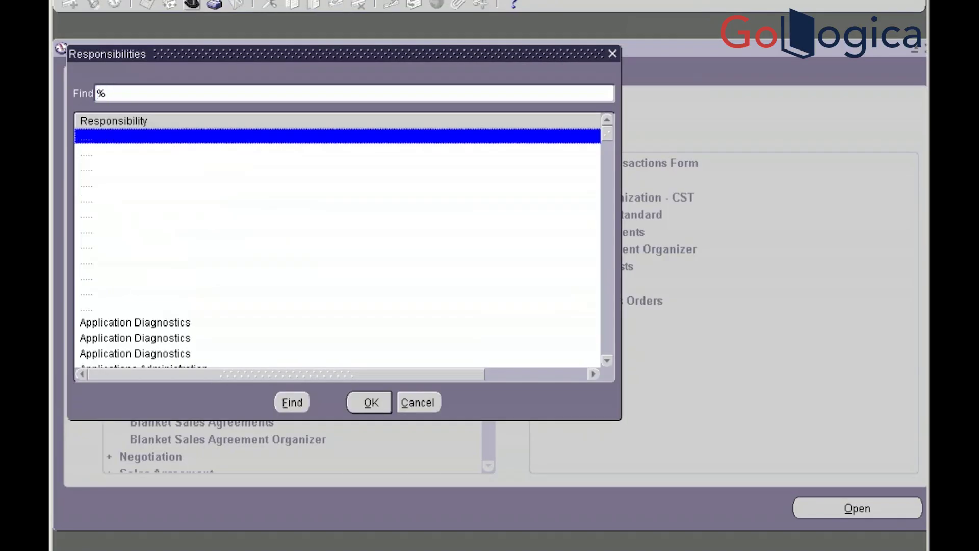
pyautogui.write('purchasing')
pyautogui.press('Down')
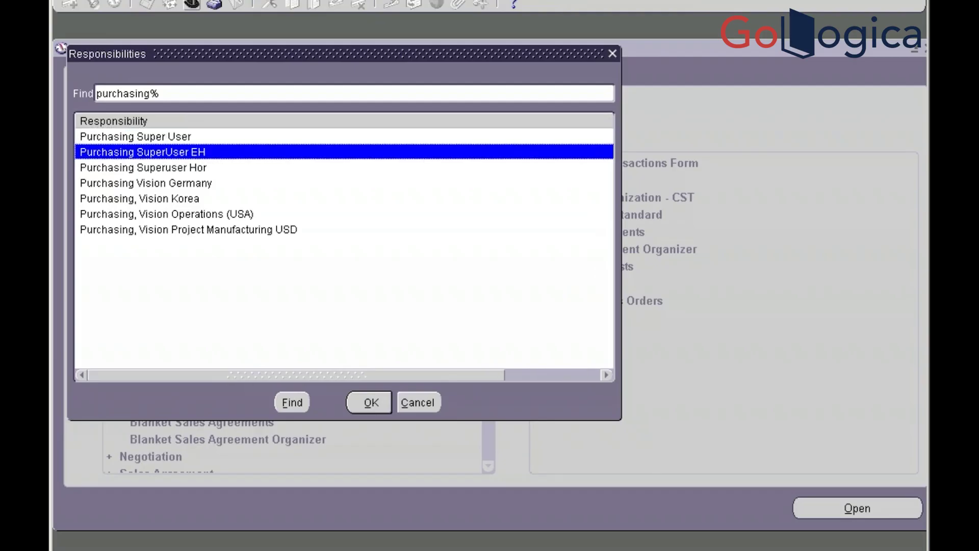
pyautogui.press('Down')
pyautogui.press('Down')
pyautogui.press('Down')
pyautogui.press('Down')
pyautogui.press('Return')
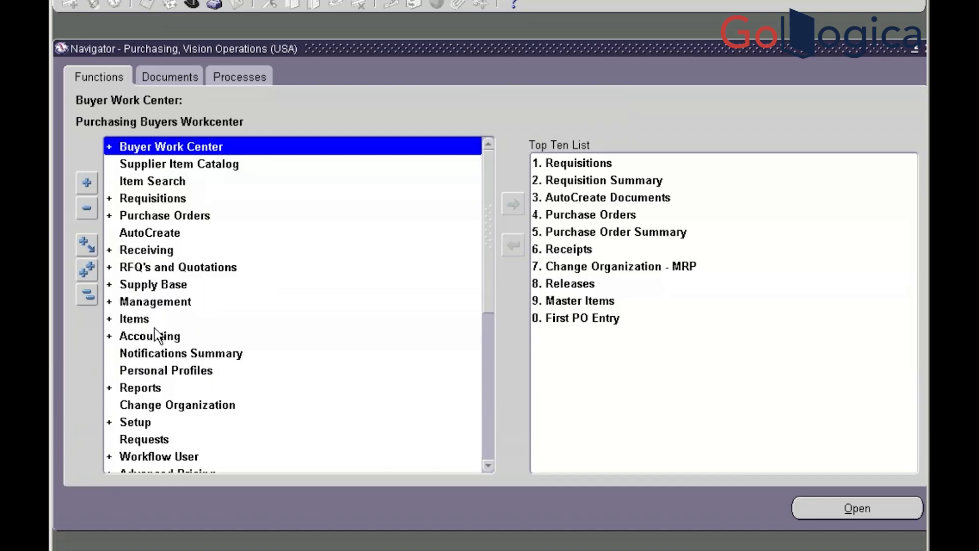
# Open the XXGLT Employee Details From function and close the Department Details window to reach the employee form
pyautogui.click(491, 459)
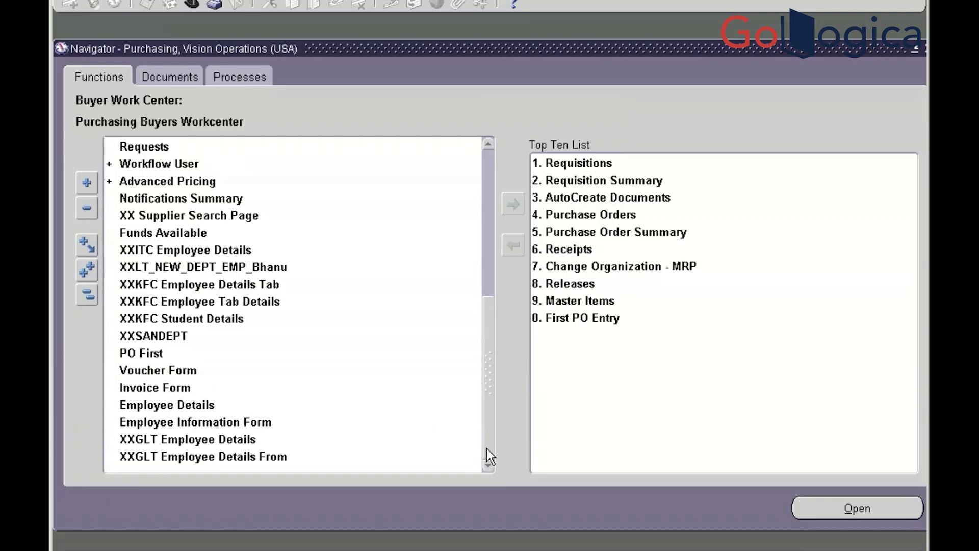
pyautogui.click(227, 462)
pyautogui.doubleClick(223, 460)
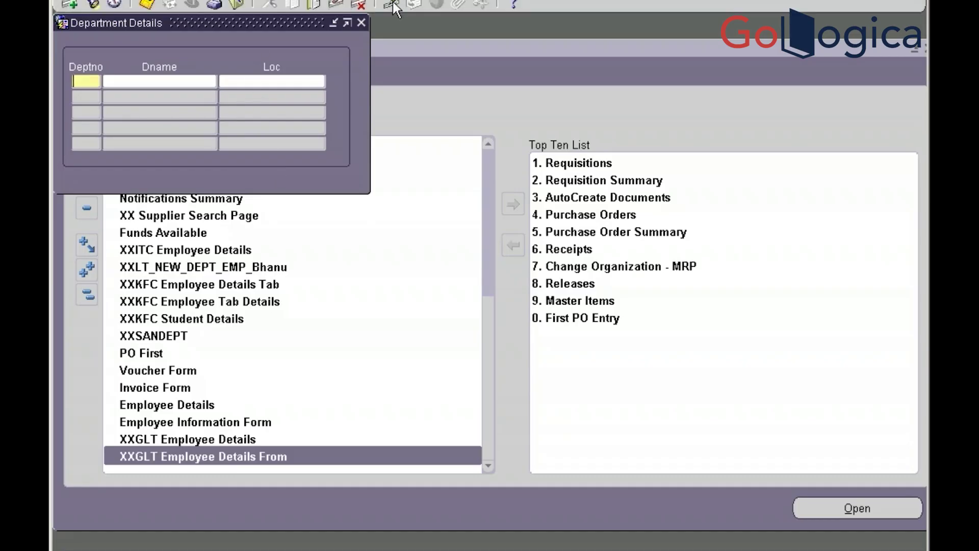
pyautogui.click(361, 22)
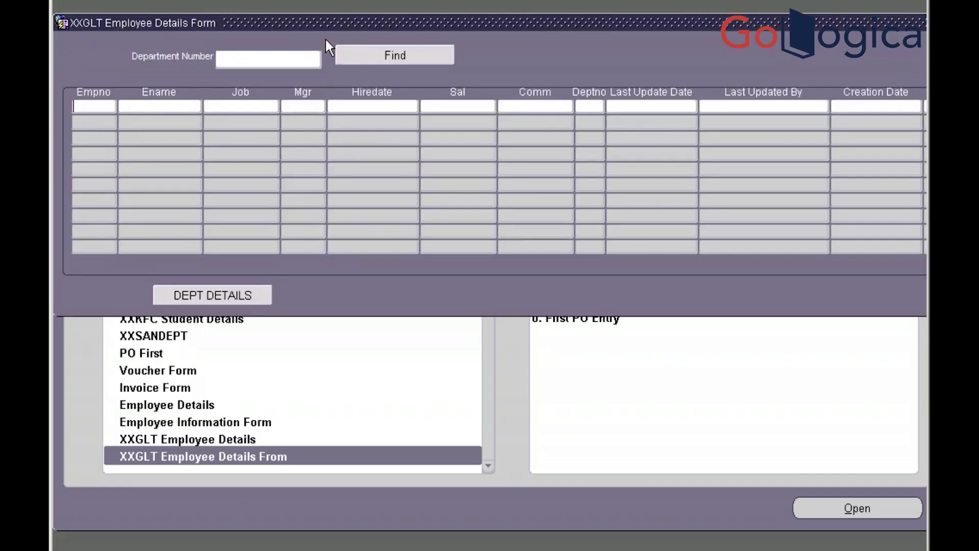
# Find the employees of department number 10, chosen from the department list of values, and view and close its department details
pyautogui.click(308, 57)
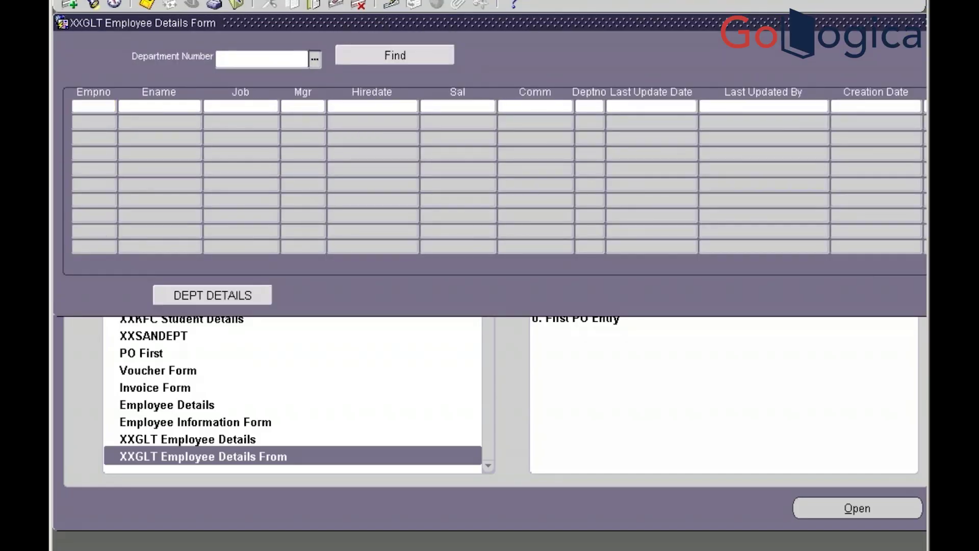
pyautogui.hotkey('ctrl', 'l')
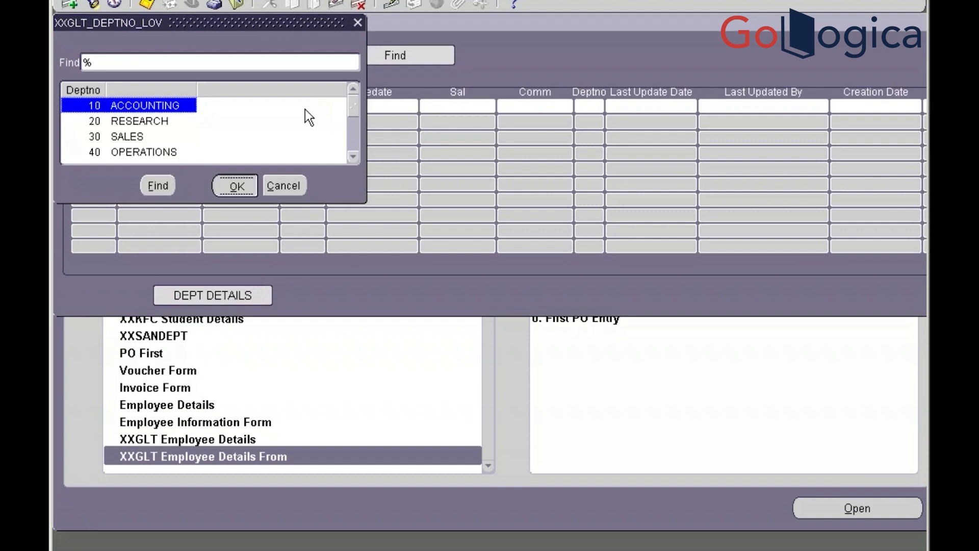
pyautogui.press('Return')
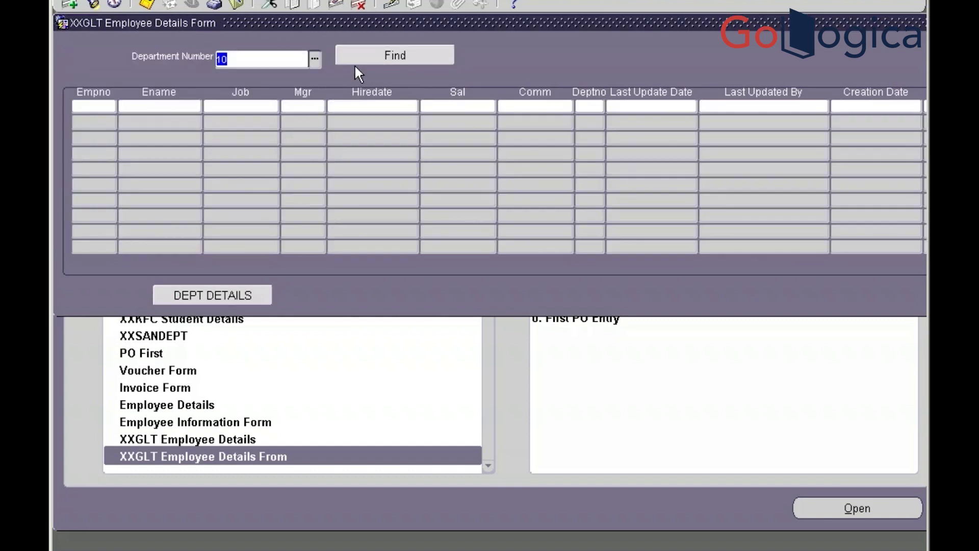
pyautogui.click(371, 54)
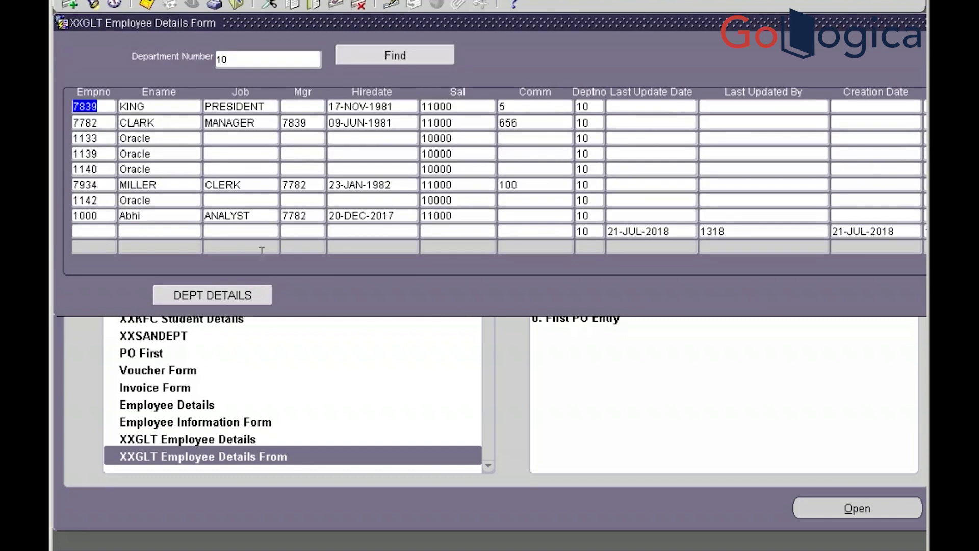
pyautogui.click(245, 295)
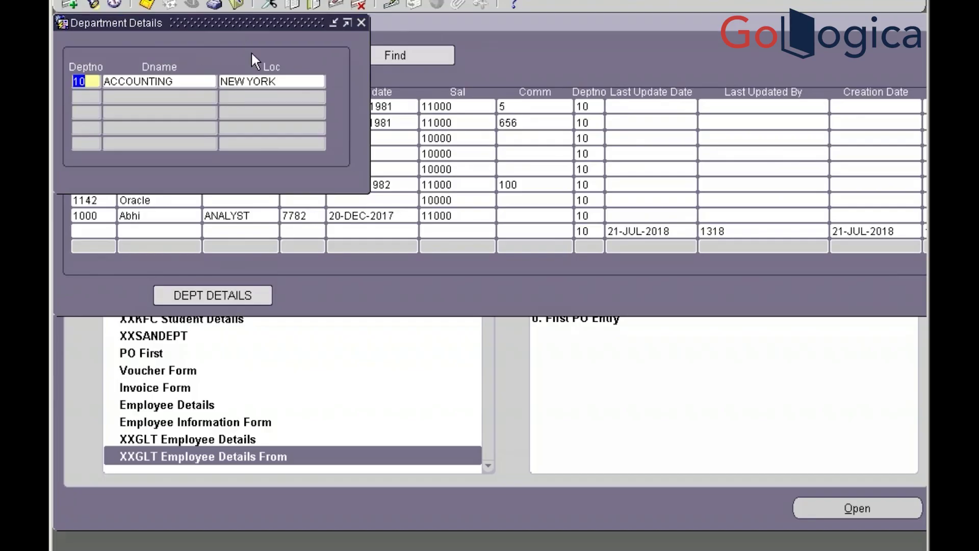
pyautogui.click(362, 22)
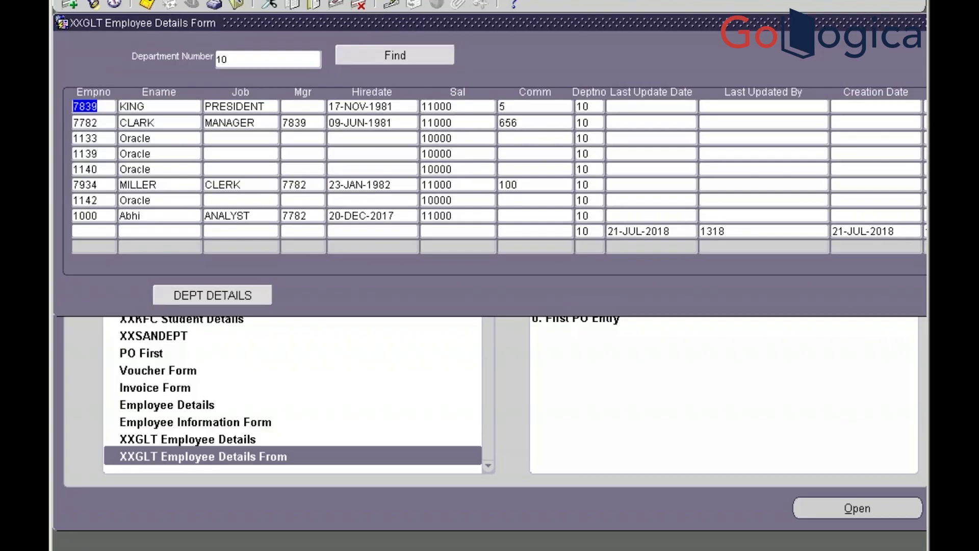